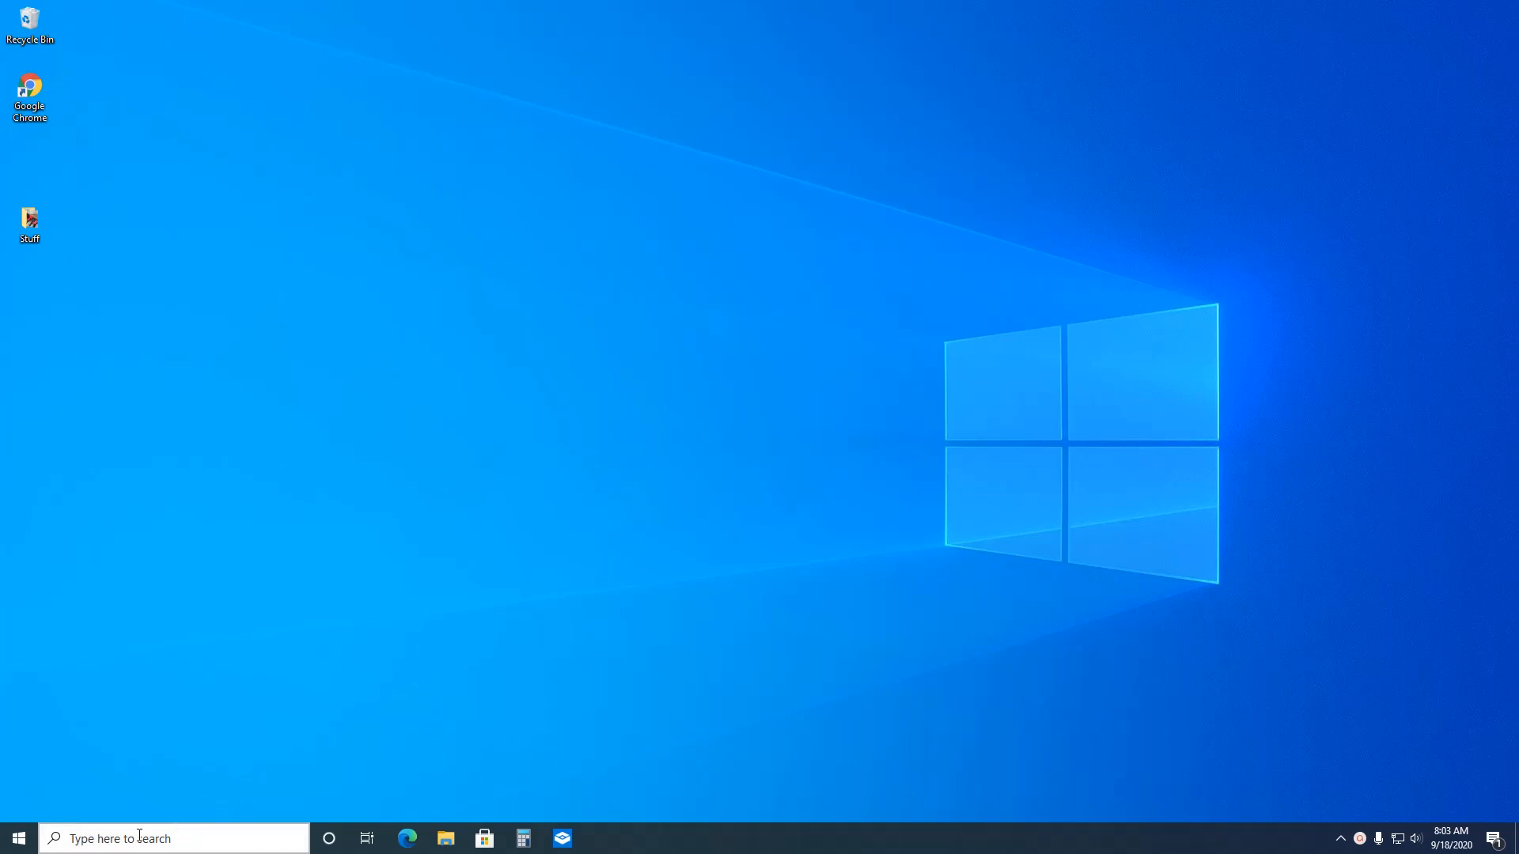
{"action": "left_click", "coordinate": [19, 844]}
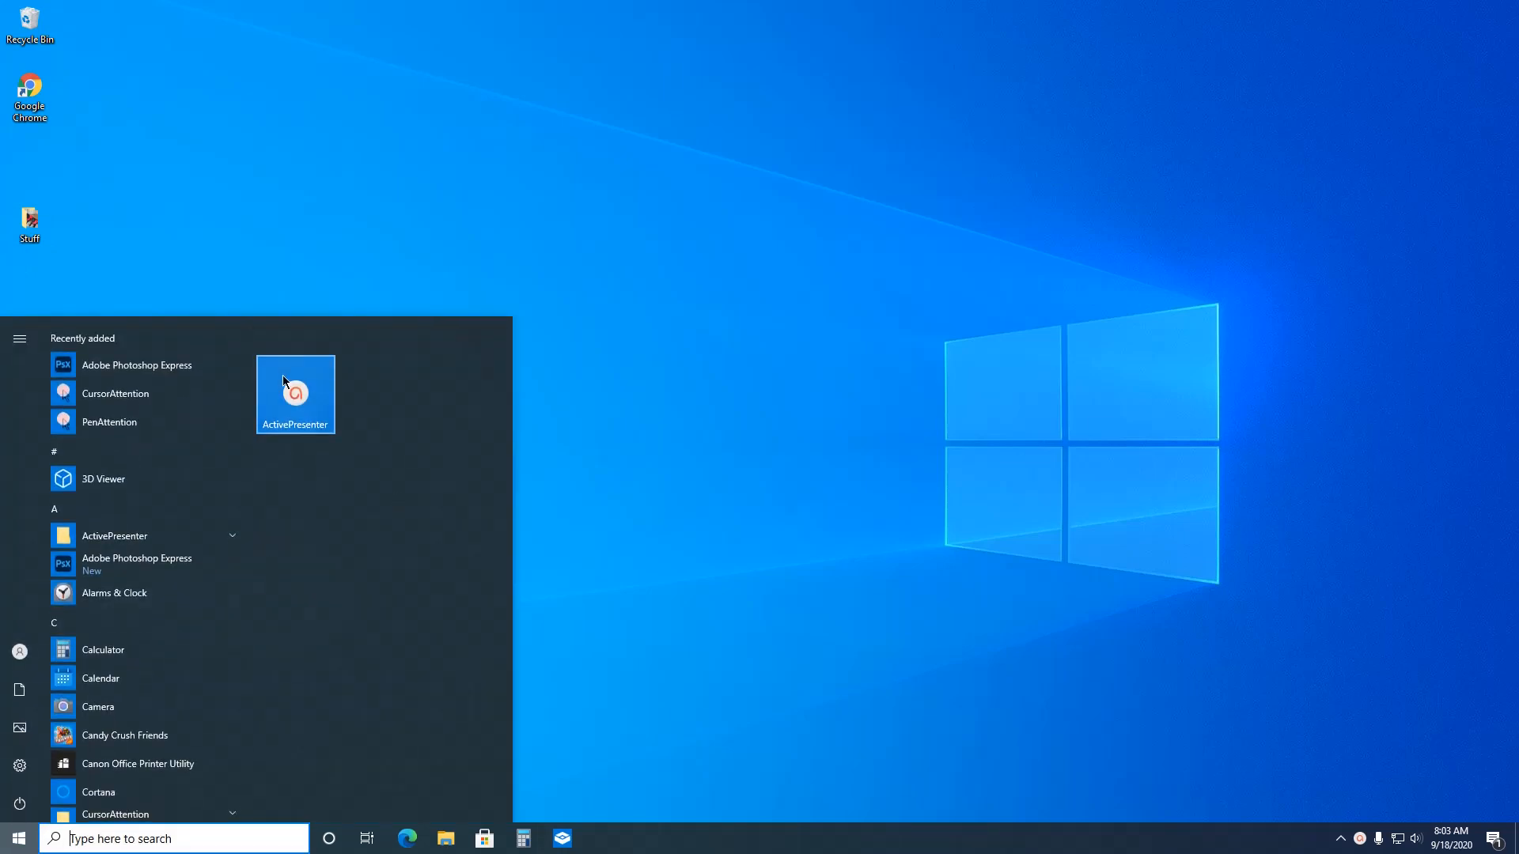
{"action": "left_click_drag", "start_coordinate": [249, 372], "coordinate": [261, 734]}
{"action": "left_click", "coordinate": [525, 628]}
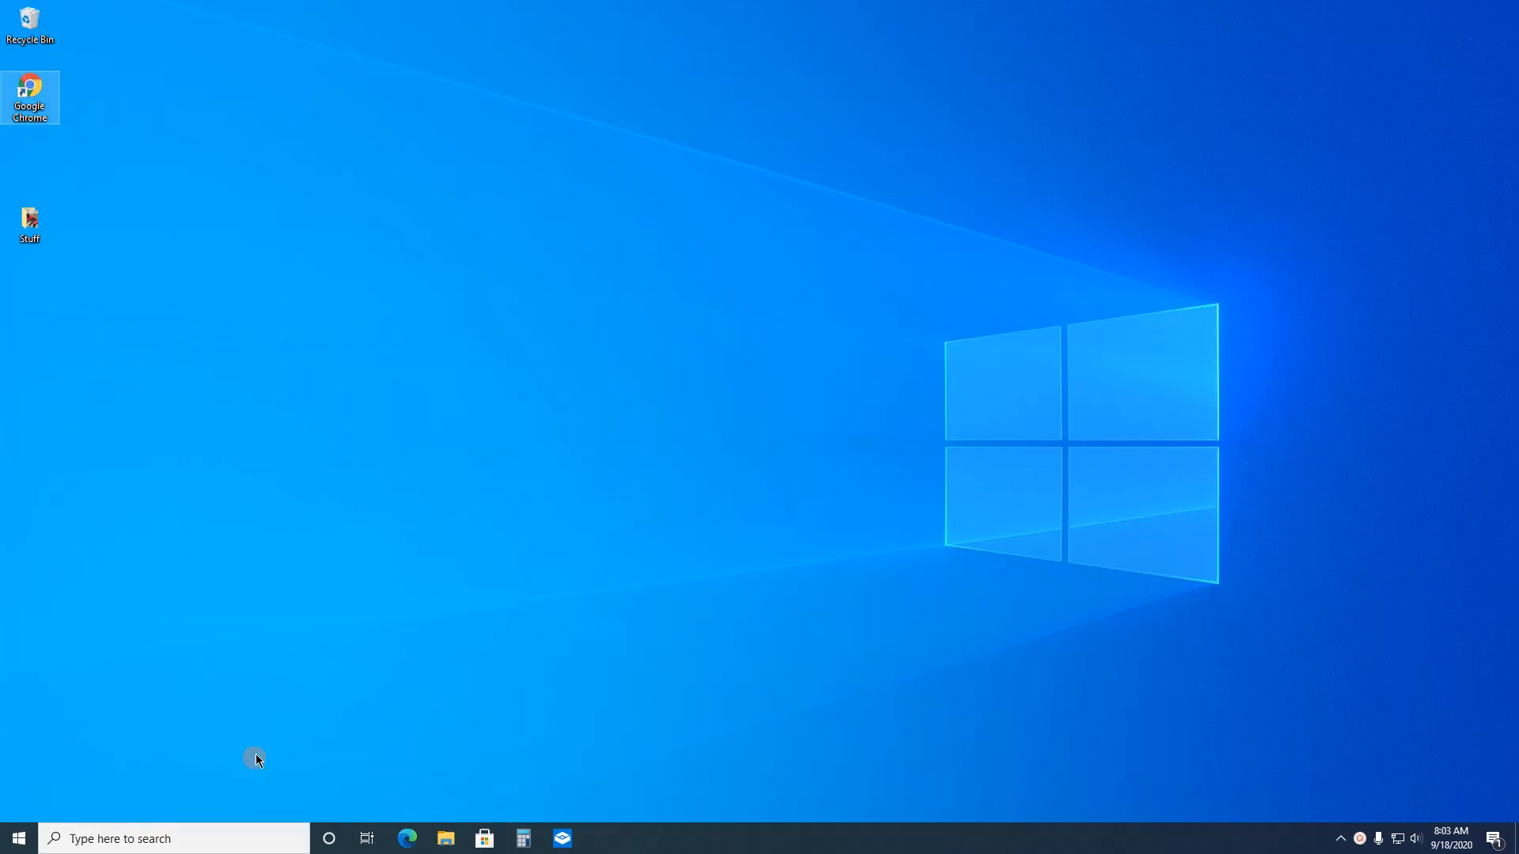
Step: Search Windows for "word" and pin the Word 2016 app to the taskbar
{"action": "left_click", "coordinate": [220, 841]}
{"action": "type", "text": "wo"}
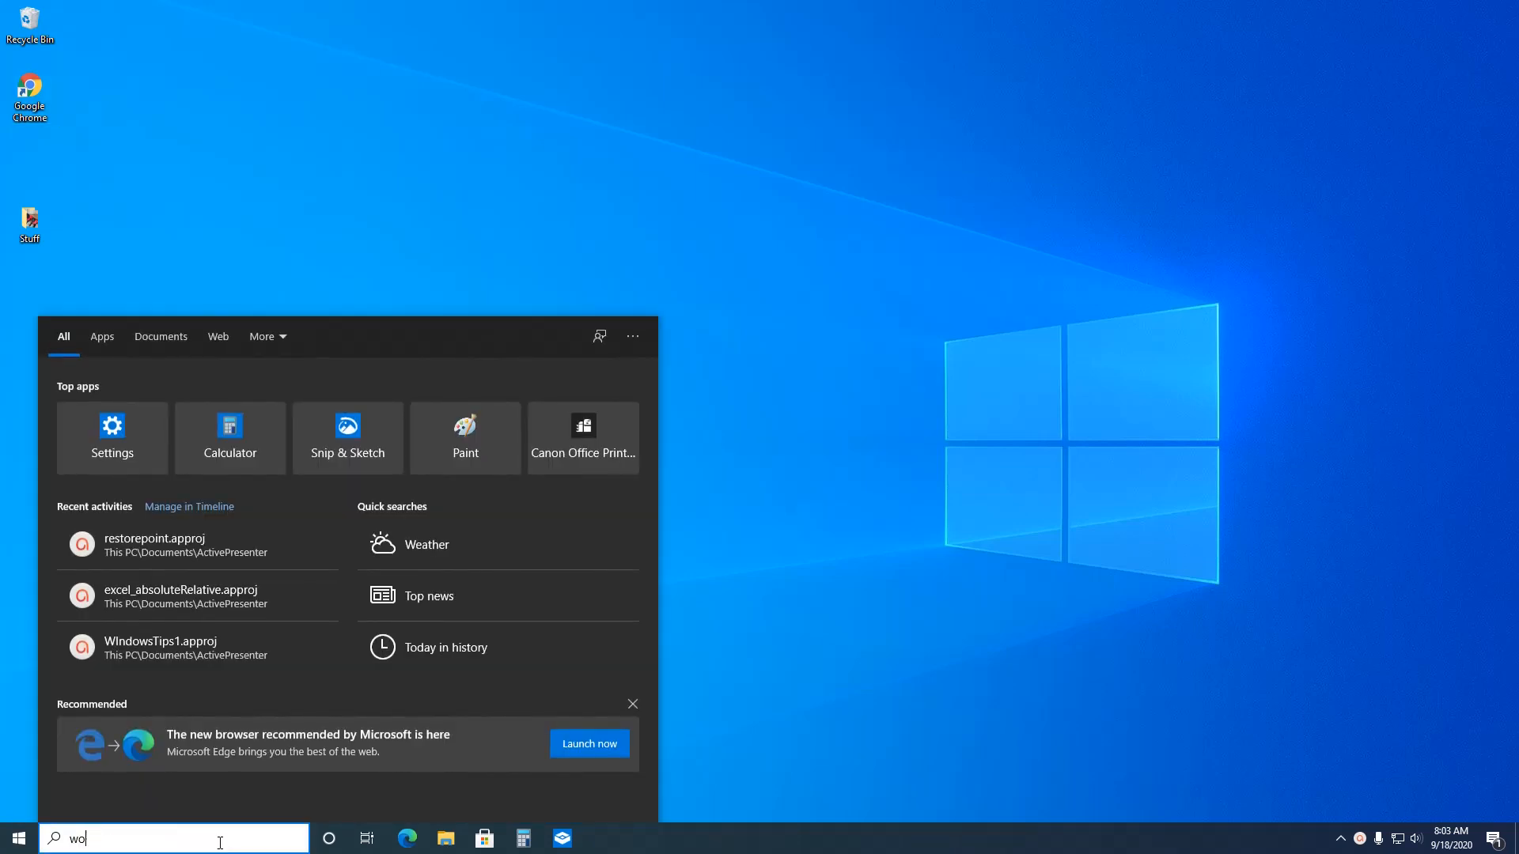
{"action": "type", "text": "rd"}
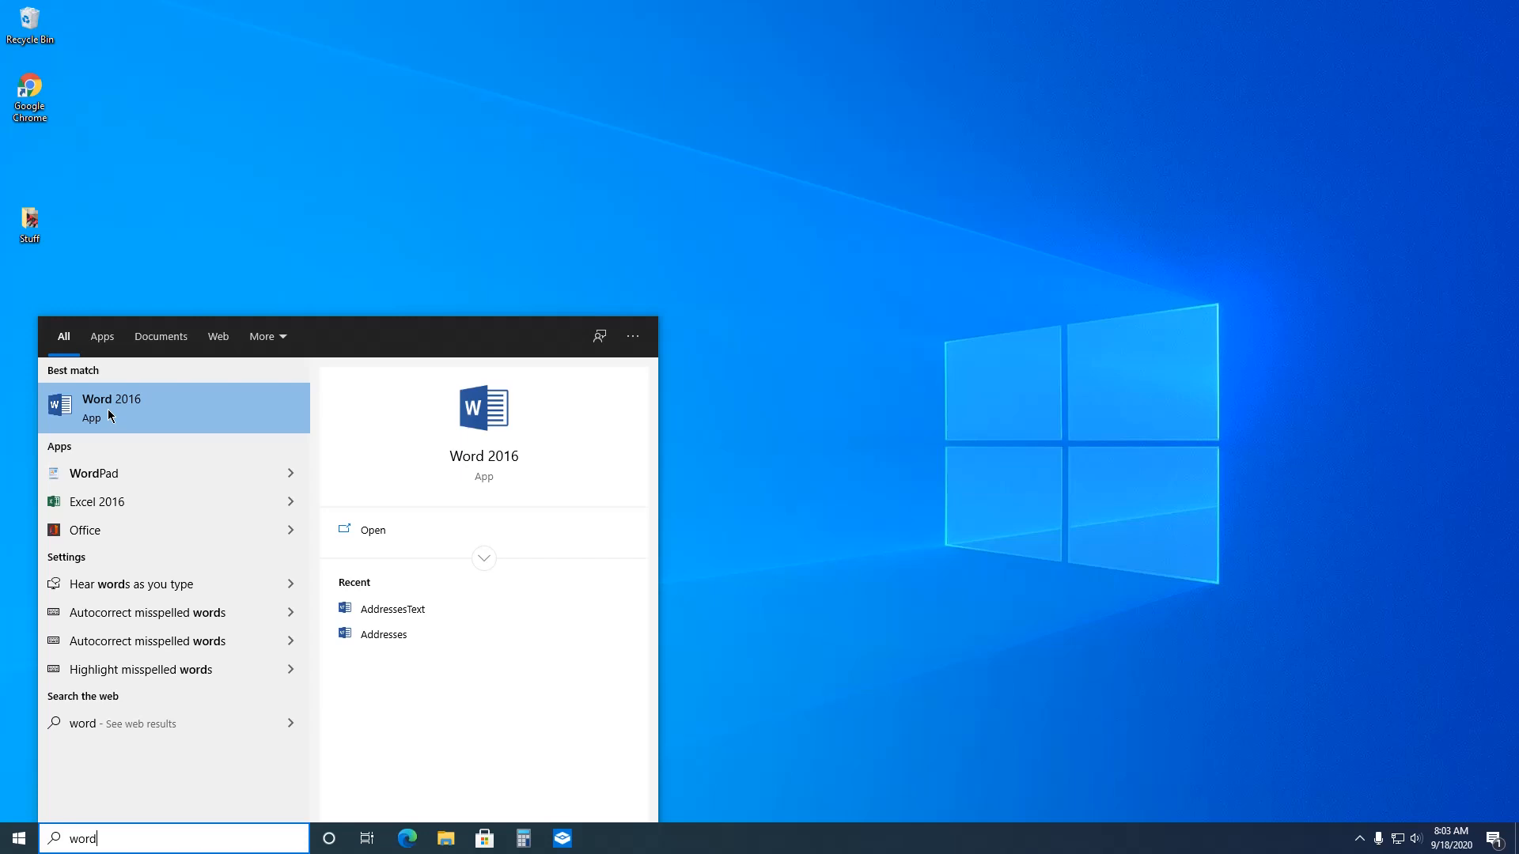
{"action": "right_click", "coordinate": [144, 409]}
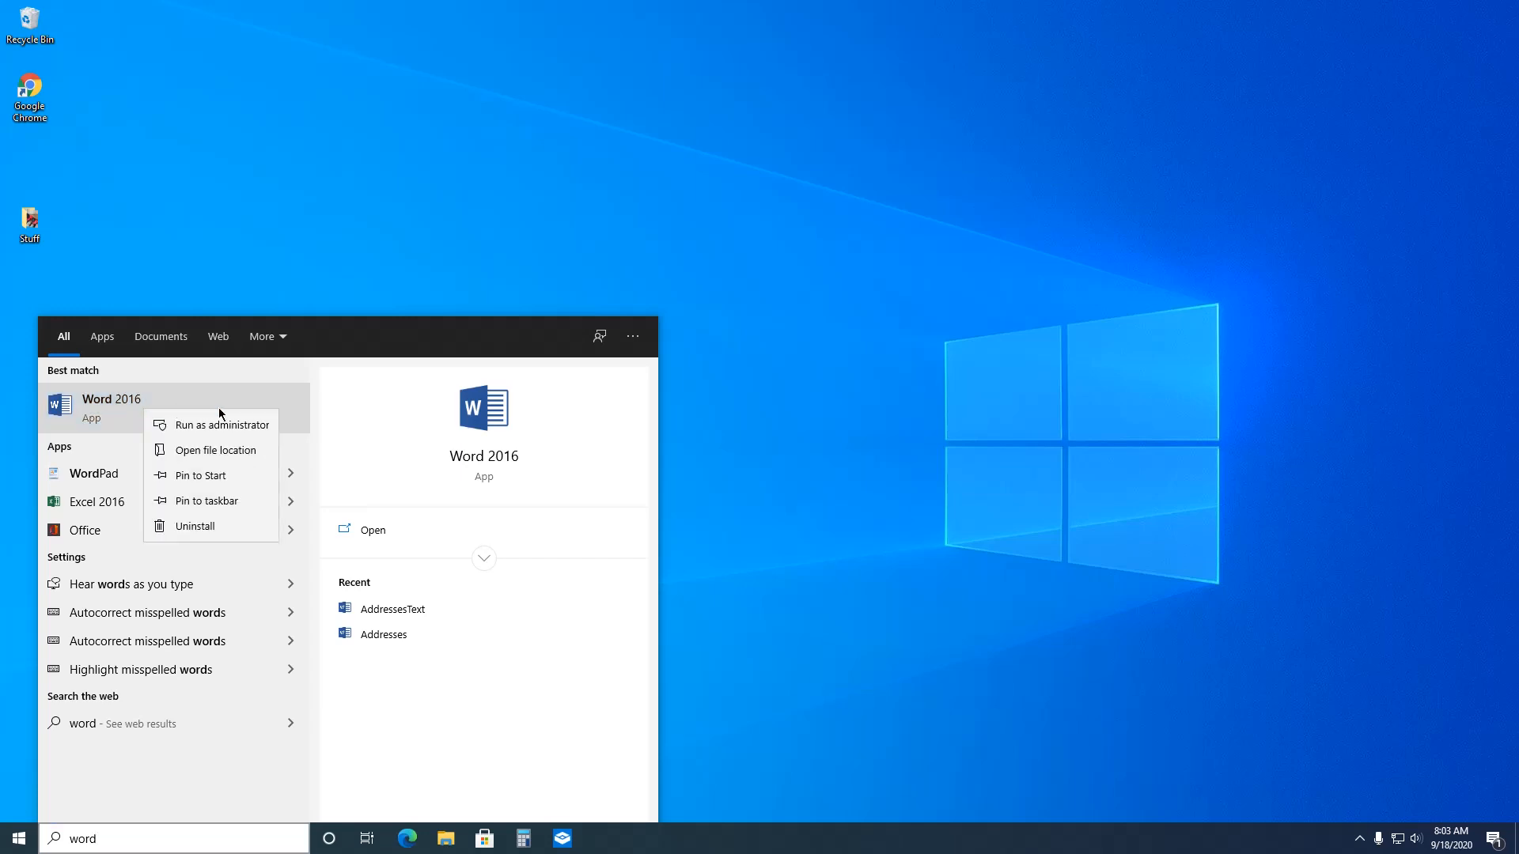
{"action": "left_click", "coordinate": [225, 500]}
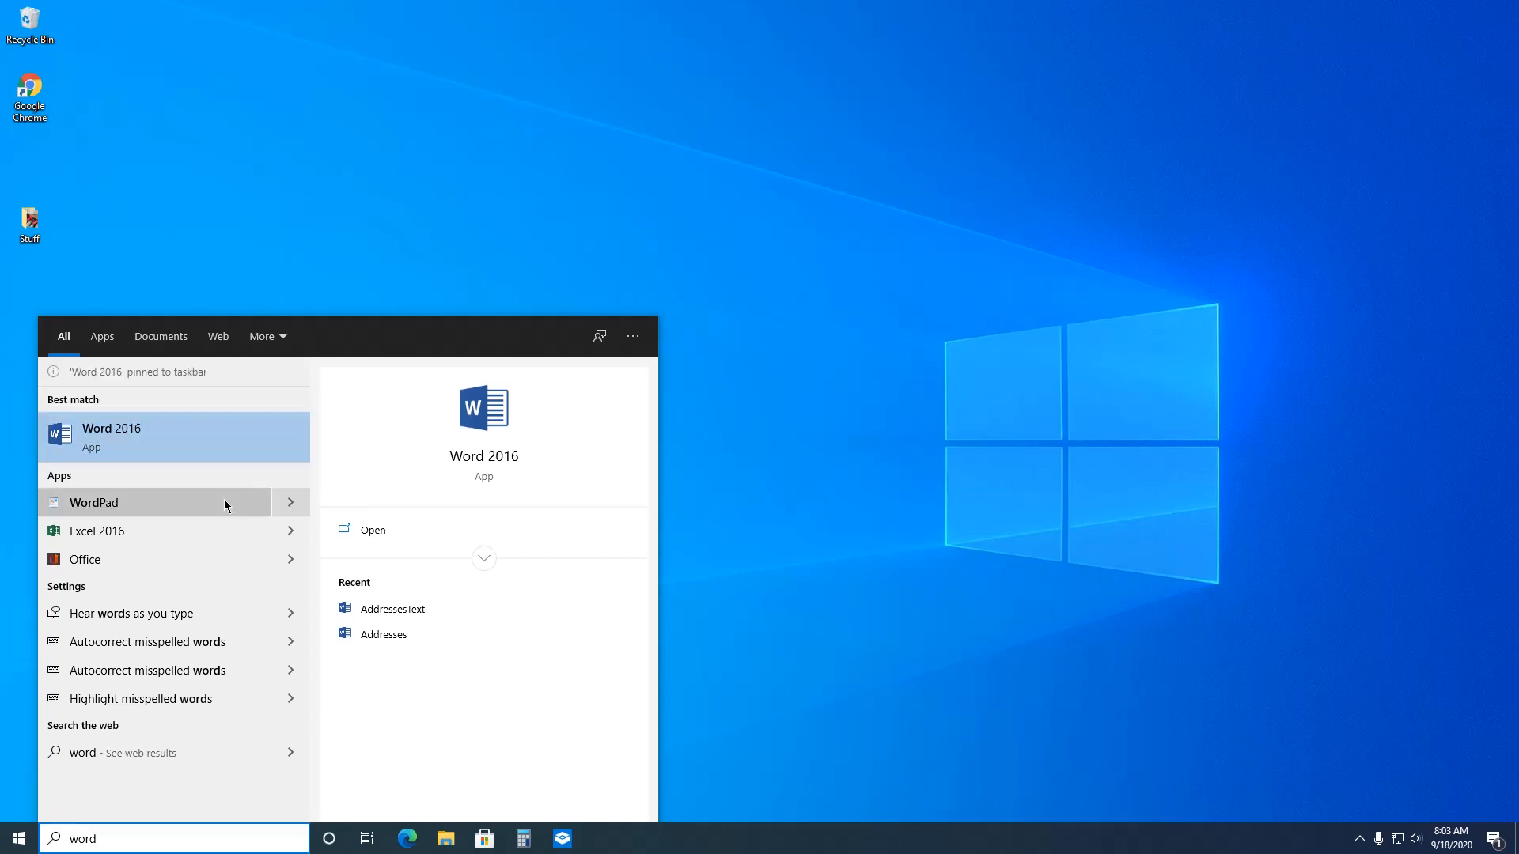
{"action": "left_click", "coordinate": [743, 406]}
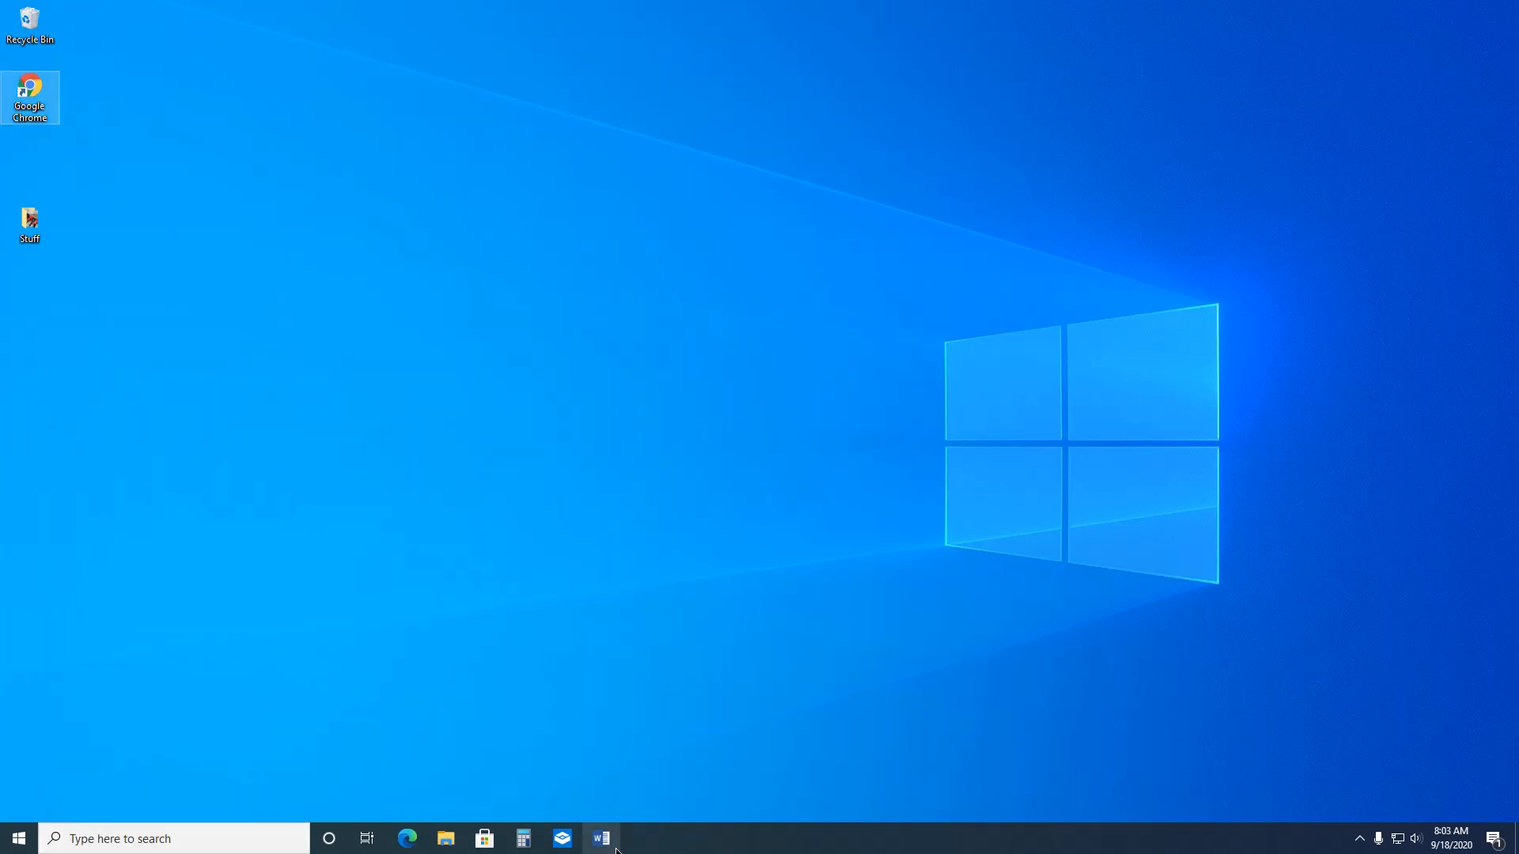
Step: Launch Word 2016 from its pinned taskbar shortcut and maximize its window
{"action": "left_click", "coordinate": [884, 694]}
{"action": "left_click", "coordinate": [609, 848]}
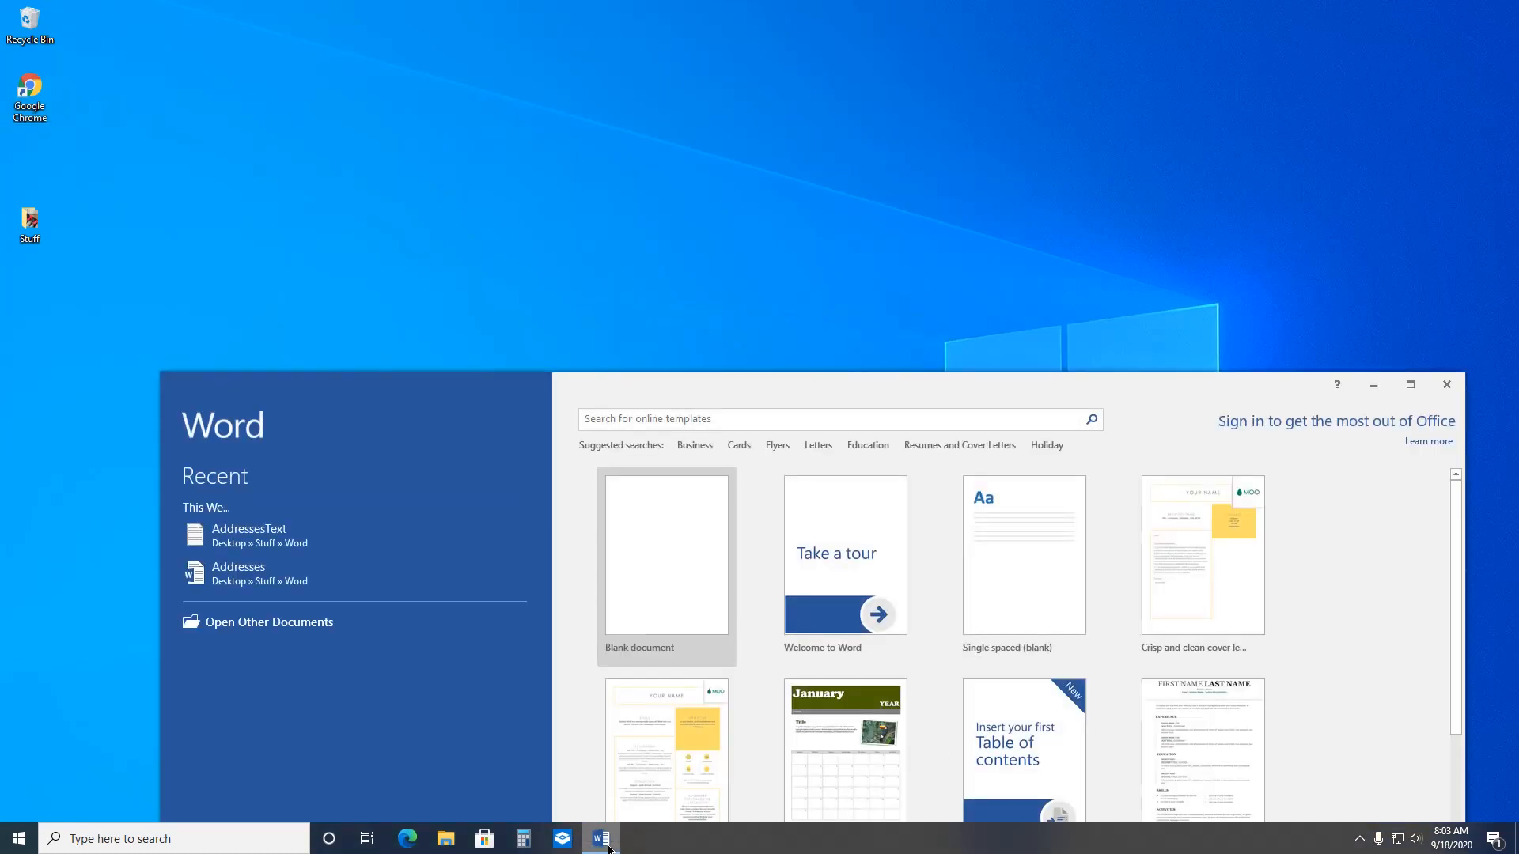
{"action": "left_click", "coordinate": [1412, 385]}
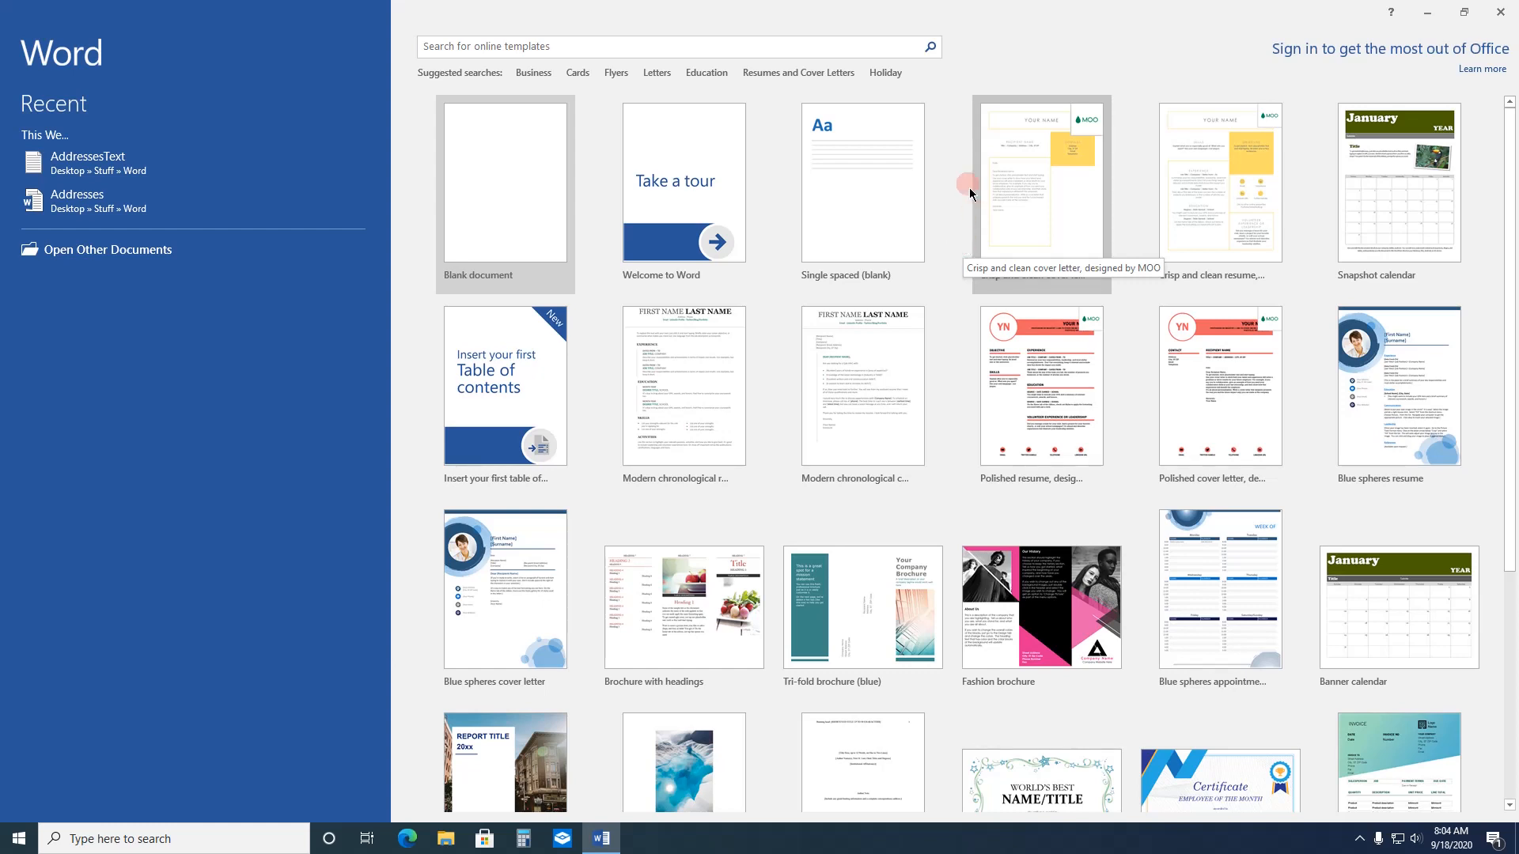
Step: Look at the suggested Business templates, and return to the start screen
{"action": "left_click", "coordinate": [533, 73]}
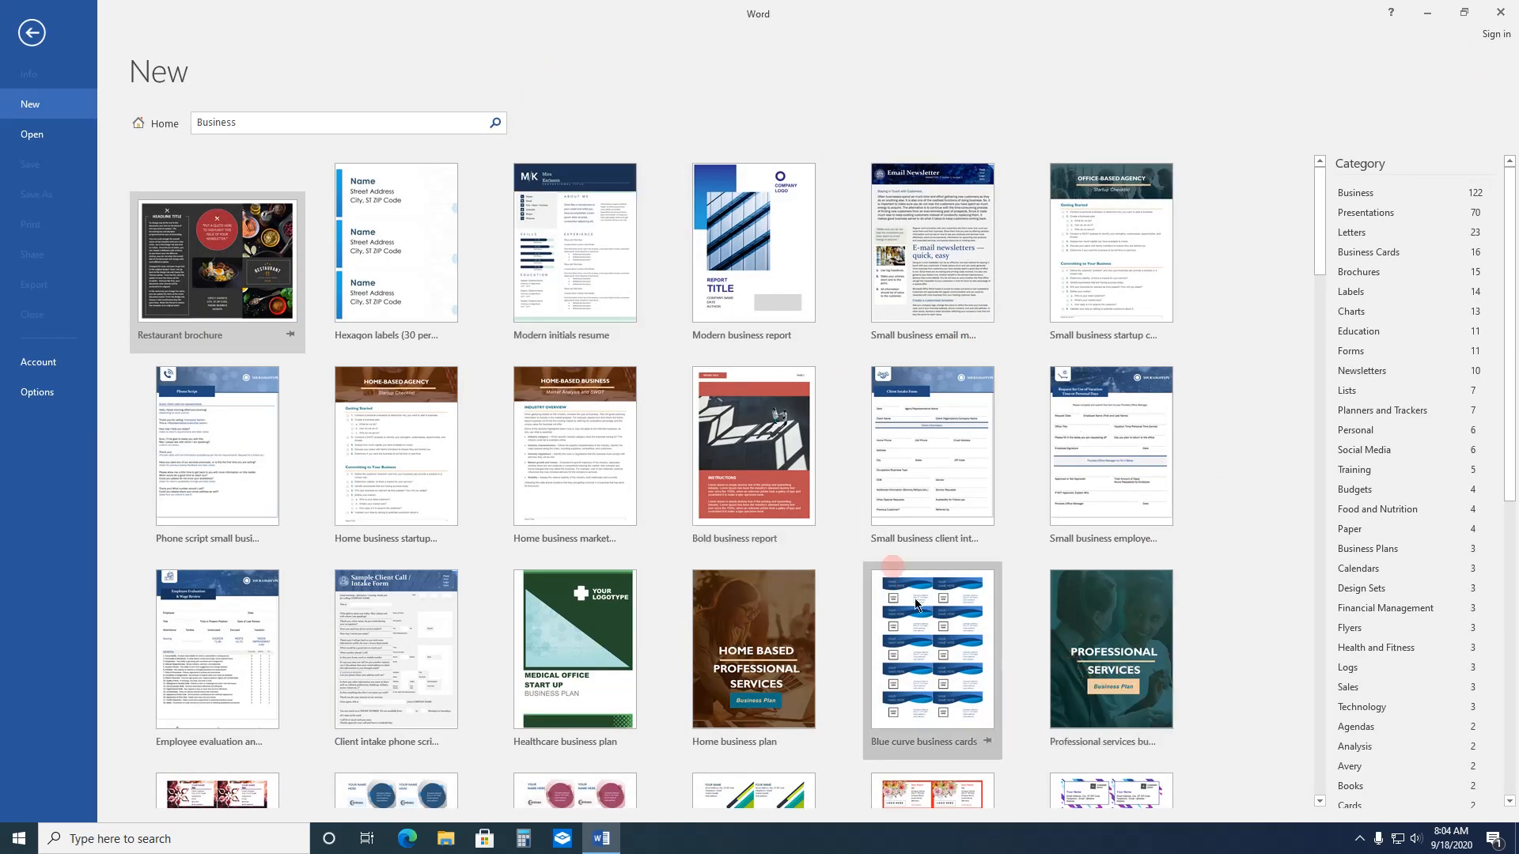
{"action": "left_click", "coordinate": [443, 133]}
{"action": "left_click", "coordinate": [32, 32]}
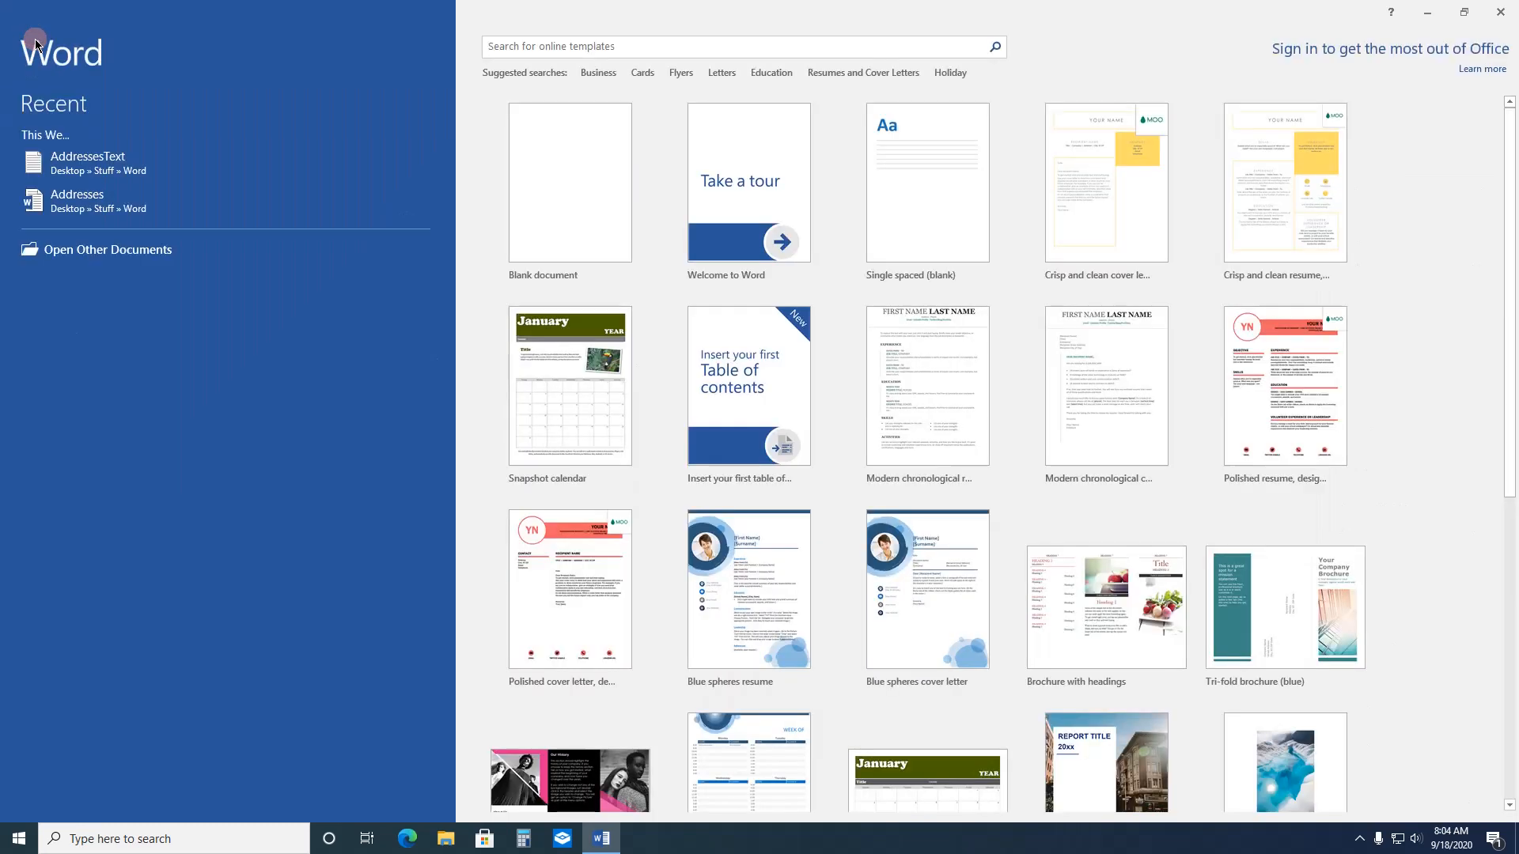
Step: Browse the online templates in the suggested Cards search, and return to the start screen
{"action": "left_click", "coordinate": [644, 74]}
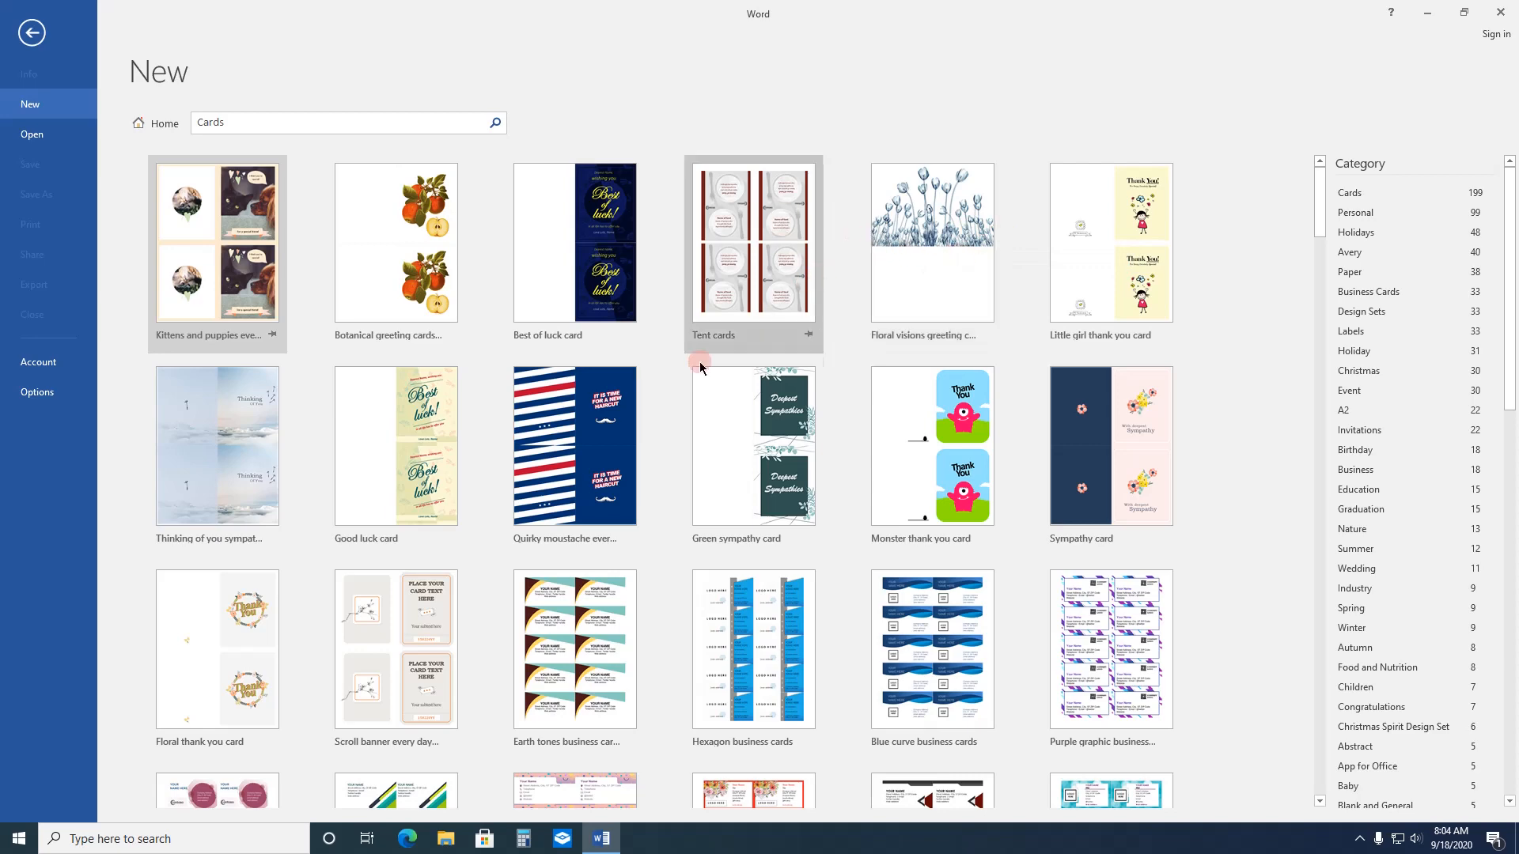
{"action": "scroll", "coordinate": [701, 578], "scroll_direction": "down", "scroll_amount": 5}
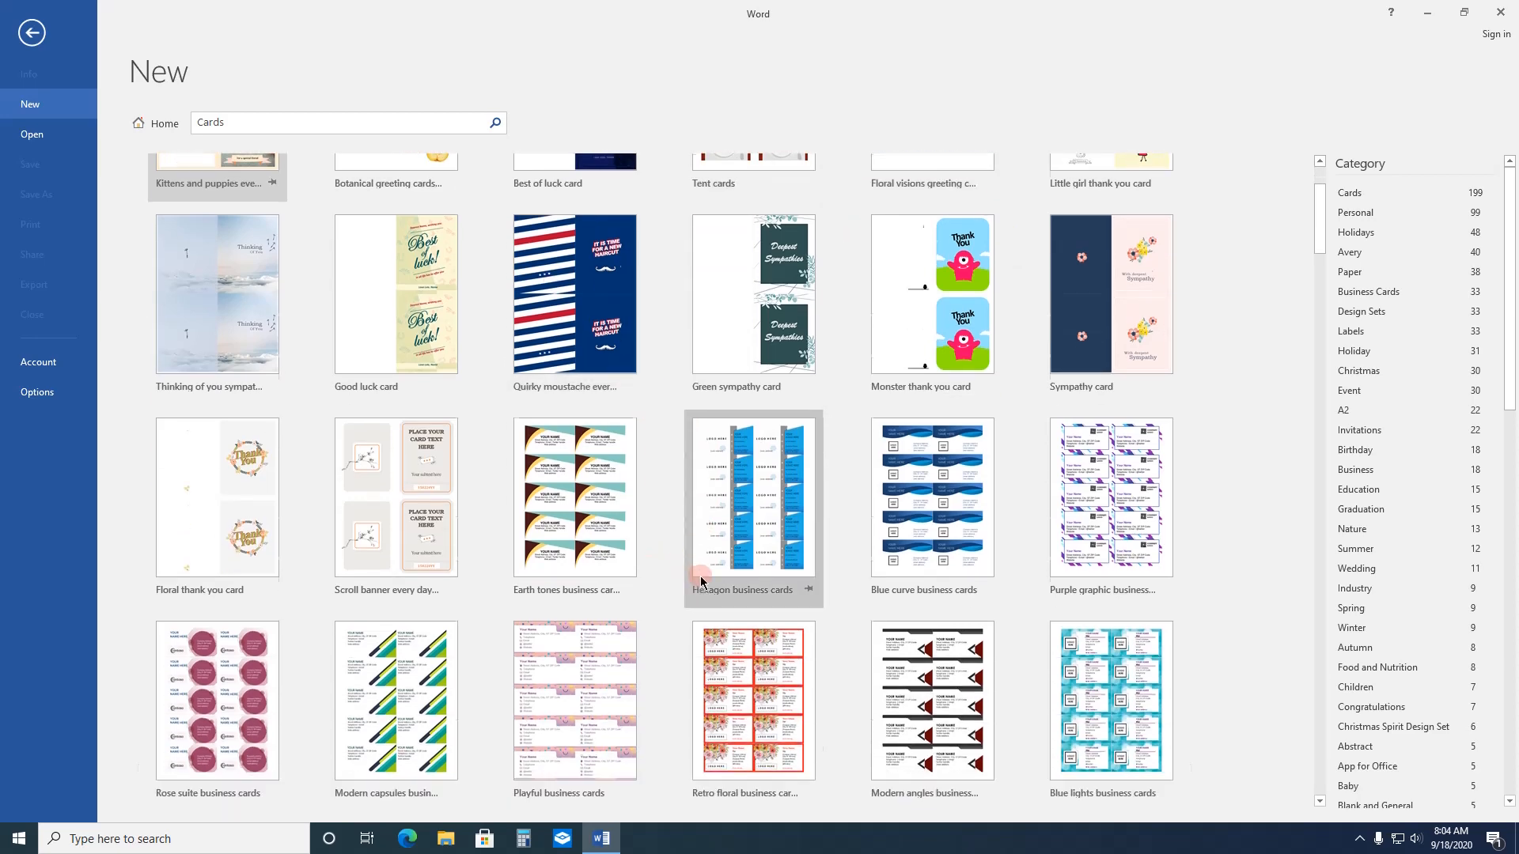
{"action": "scroll", "coordinate": [701, 582], "scroll_direction": "down", "scroll_amount": 4}
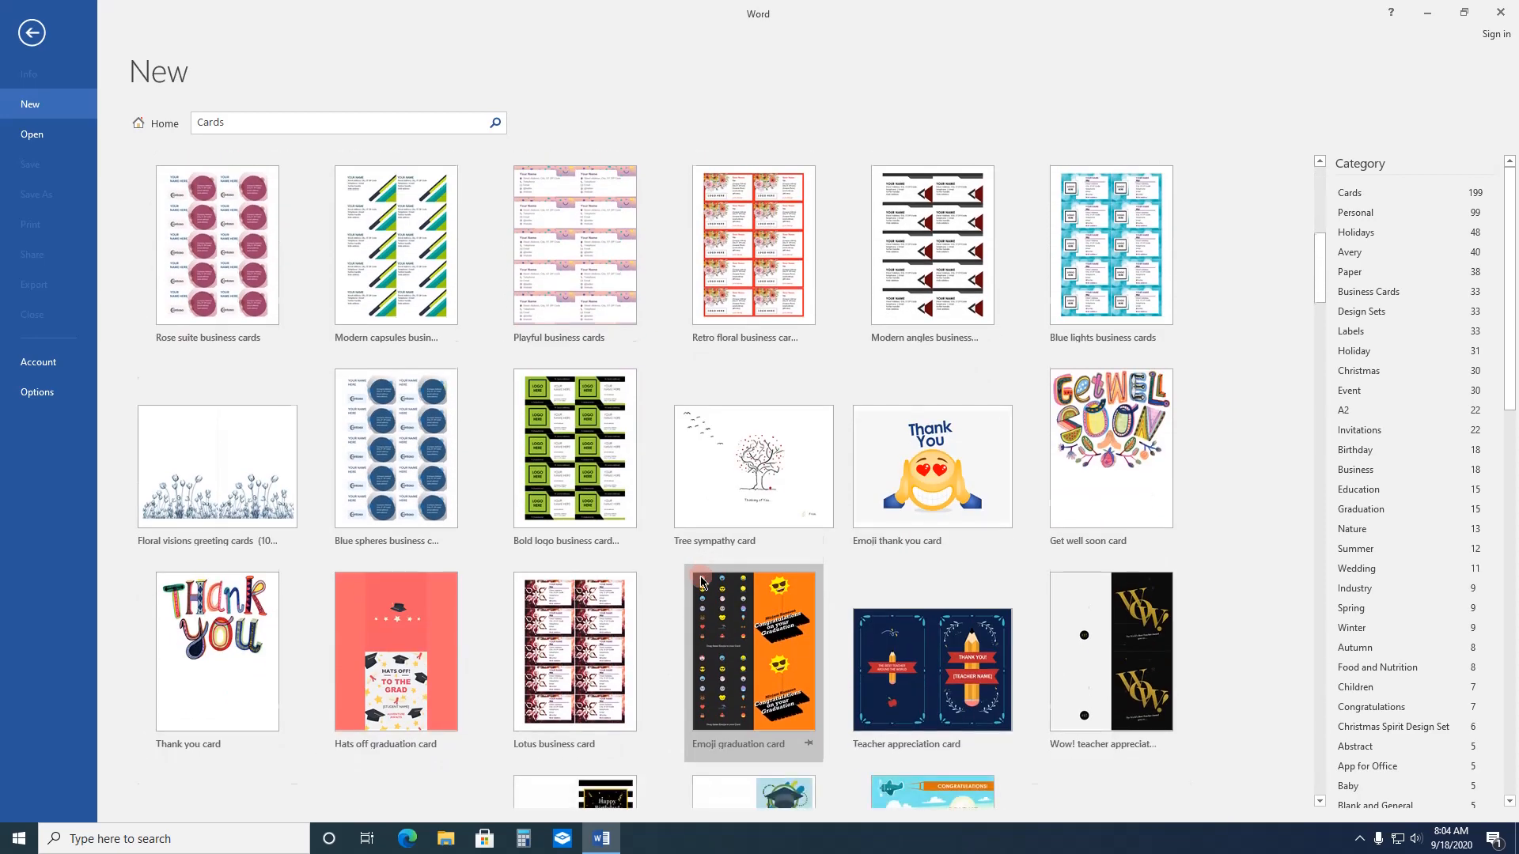
{"action": "scroll", "coordinate": [1187, 422], "scroll_direction": "up", "scroll_amount": 3}
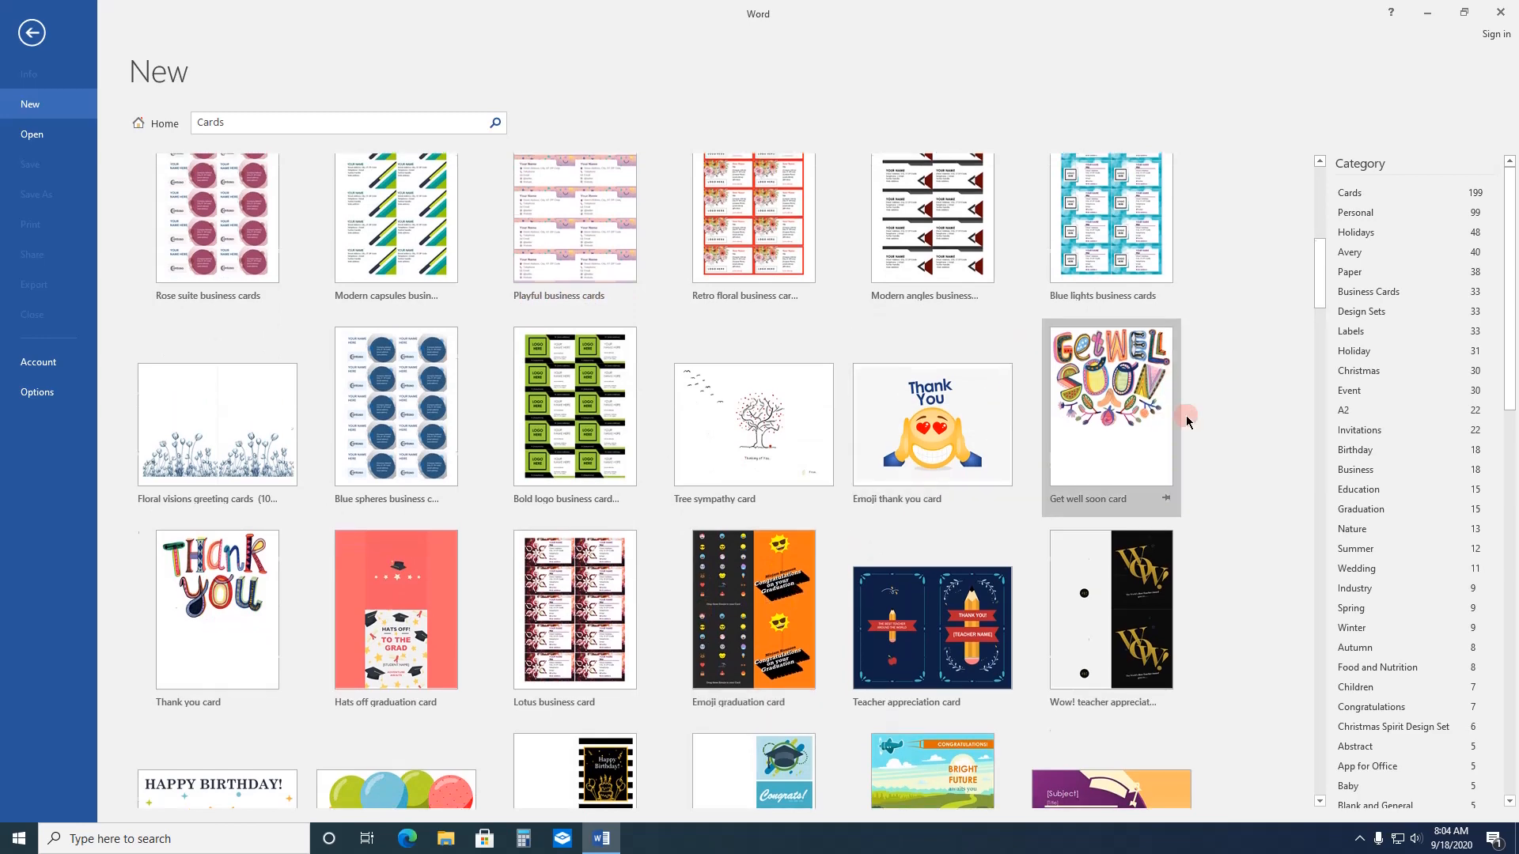
{"action": "scroll", "coordinate": [1187, 422], "scroll_direction": "up", "scroll_amount": 5}
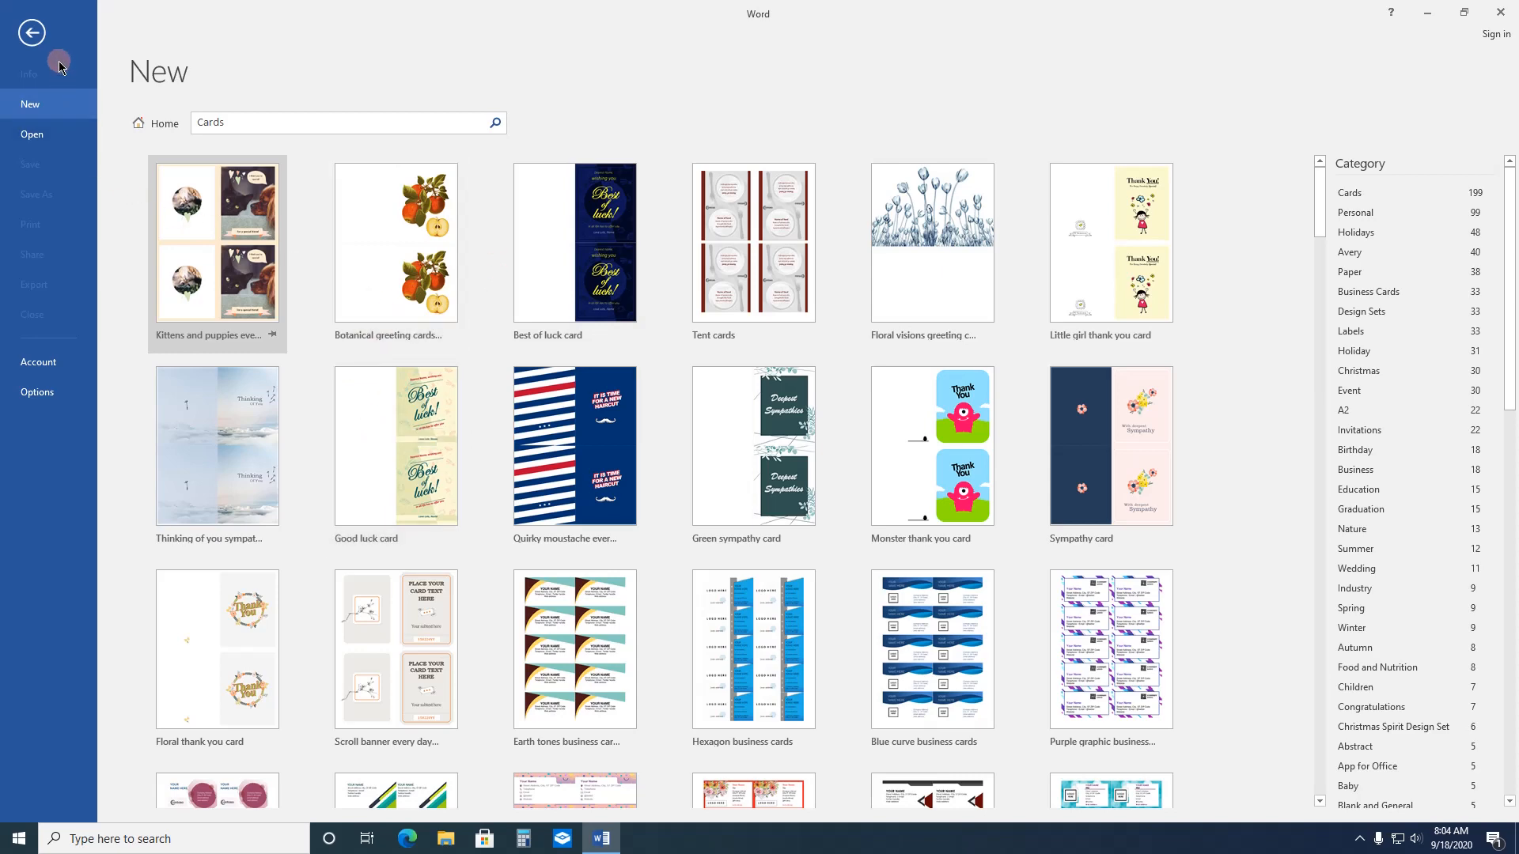
{"action": "left_click", "coordinate": [38, 31]}
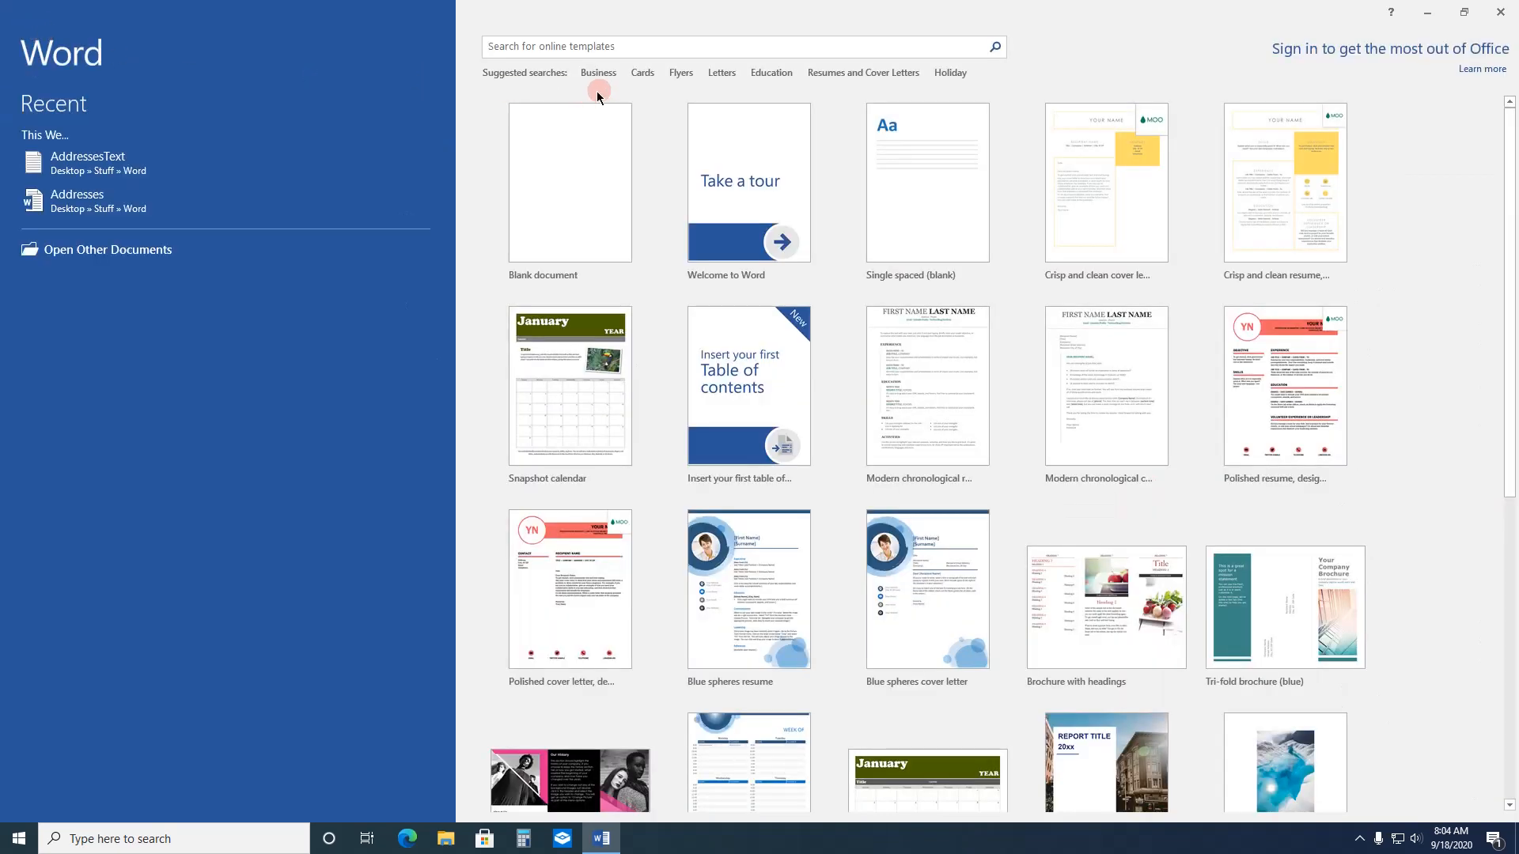
Step: View the suggested Flyers and Letters templates, returning to the start screen after each
{"action": "left_click", "coordinate": [681, 72]}
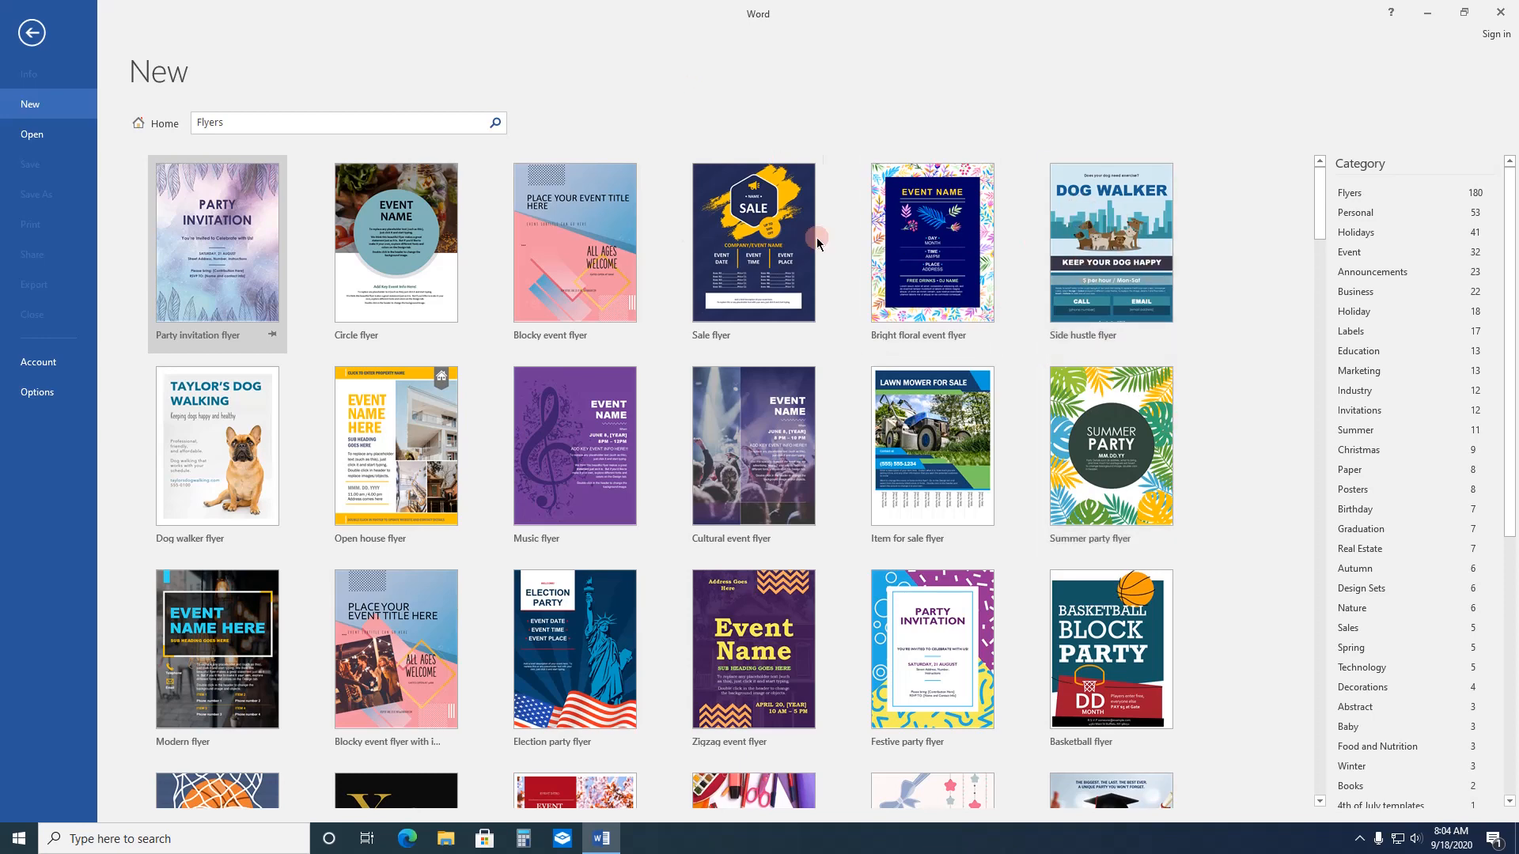
{"action": "left_click", "coordinate": [32, 33]}
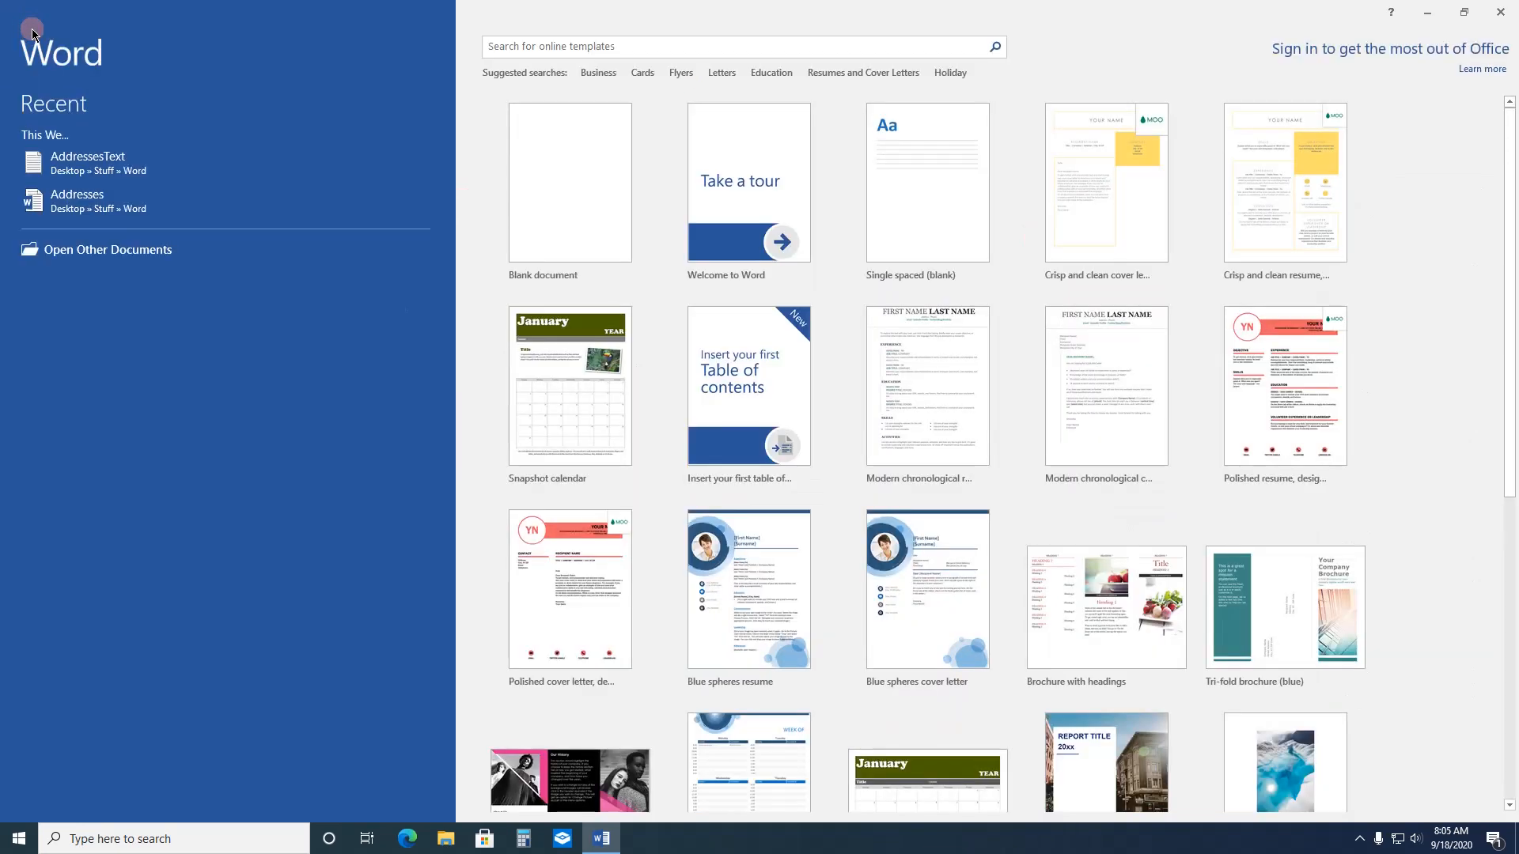
{"action": "left_click", "coordinate": [718, 75]}
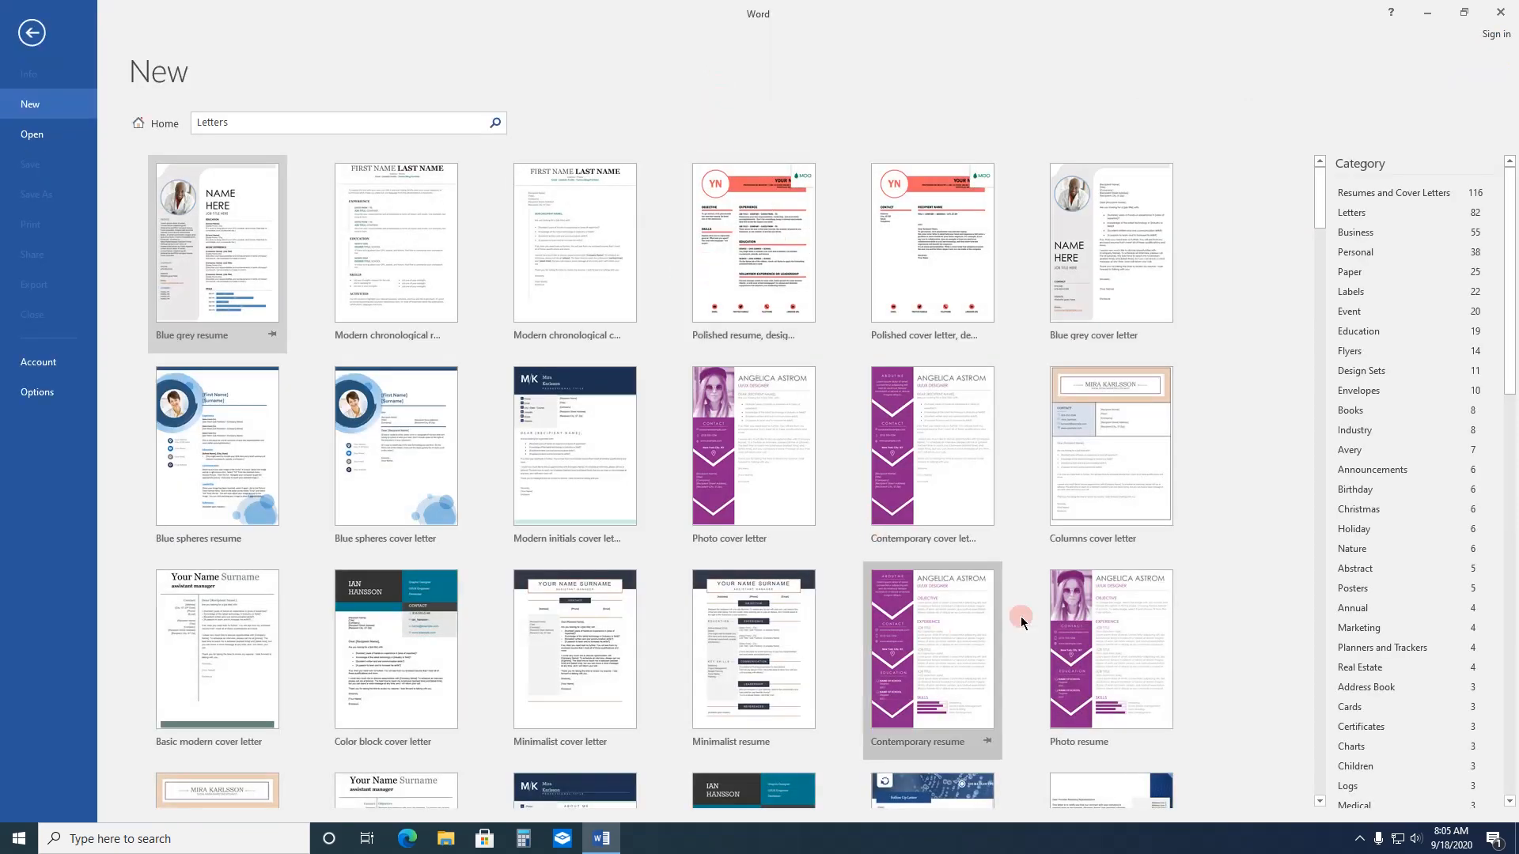
{"action": "left_click", "coordinate": [35, 36]}
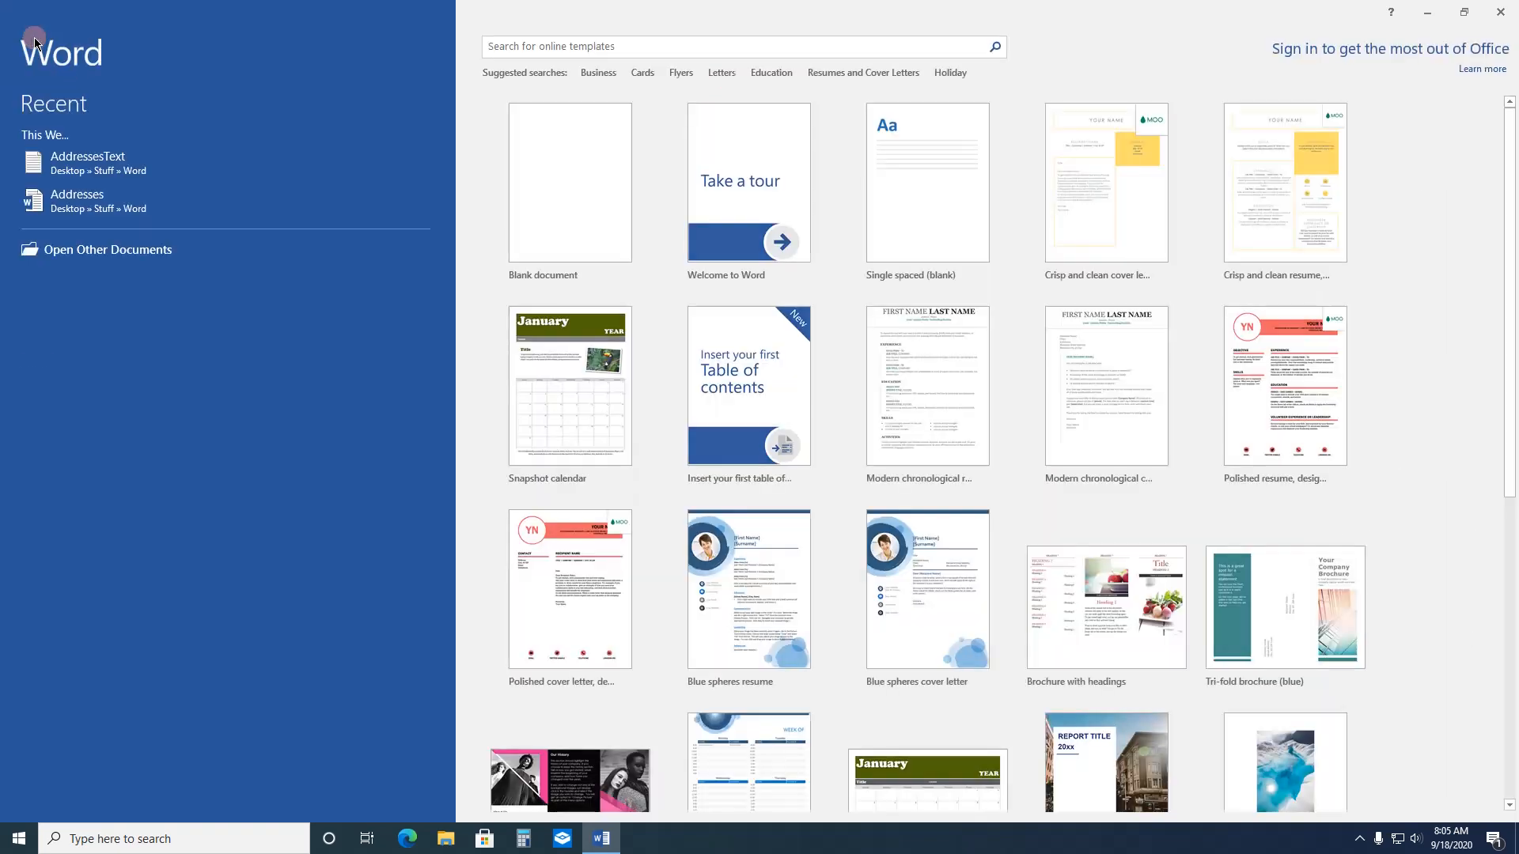
Step: Browse the online templates in the suggested Education search, and return to the start screen
{"action": "left_click", "coordinate": [764, 75]}
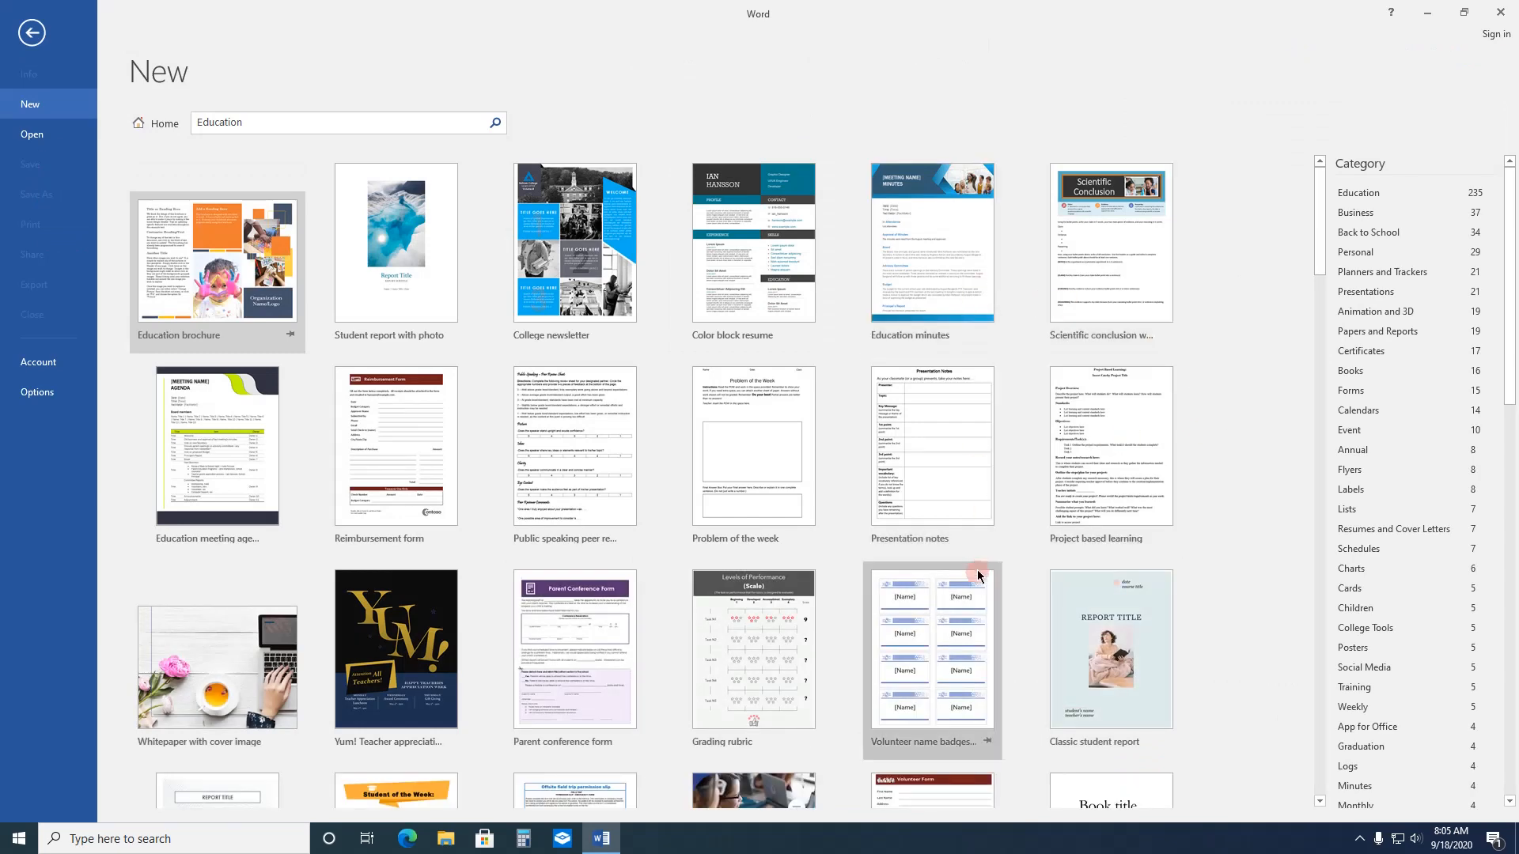
{"action": "scroll", "coordinate": [966, 644], "scroll_direction": "down", "scroll_amount": 3}
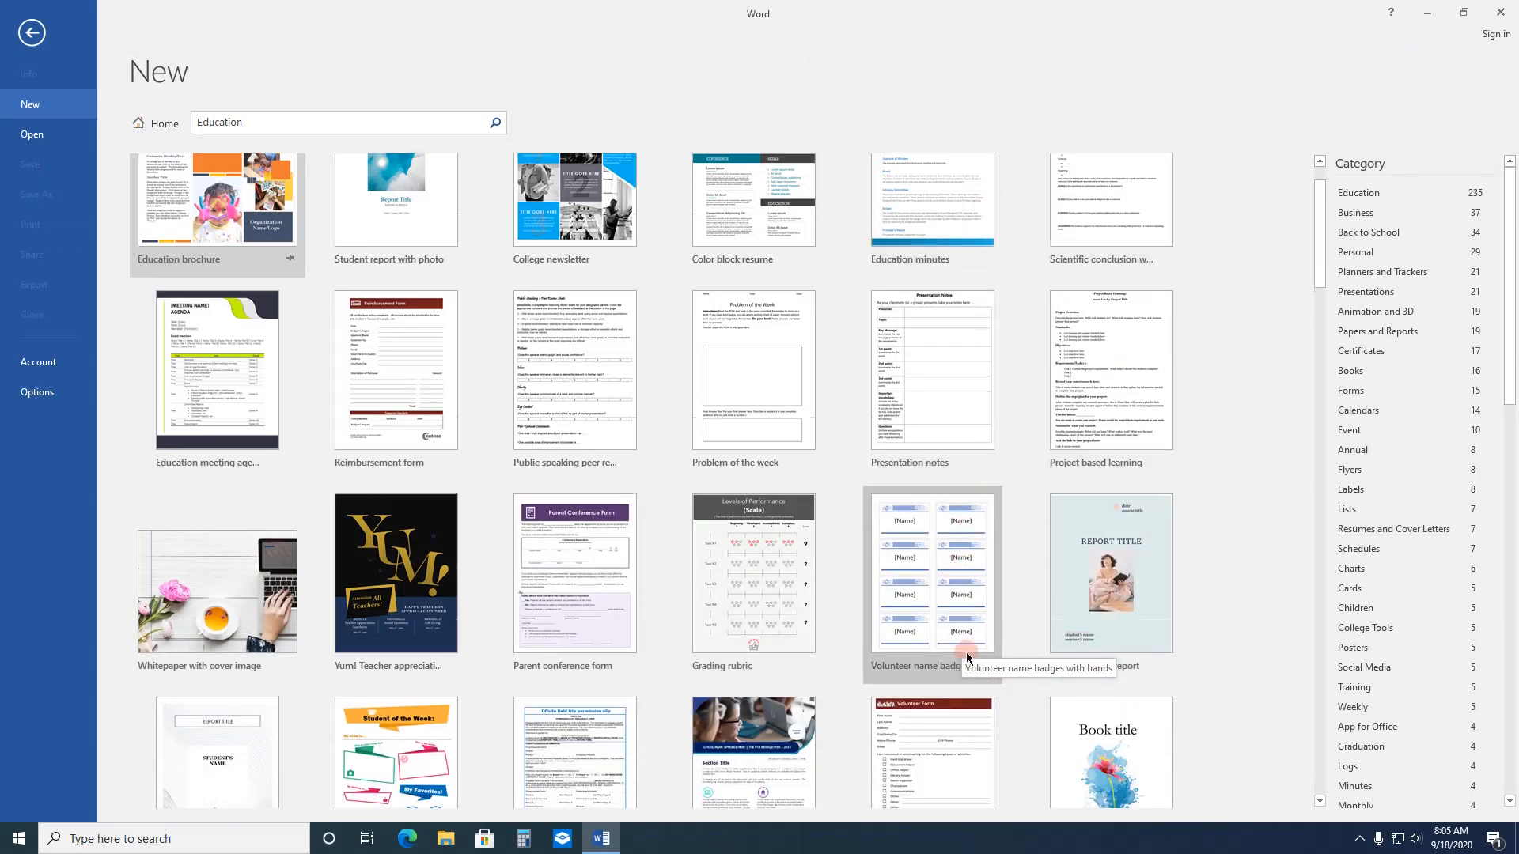
{"action": "scroll", "coordinate": [966, 649], "scroll_direction": "down", "scroll_amount": 2}
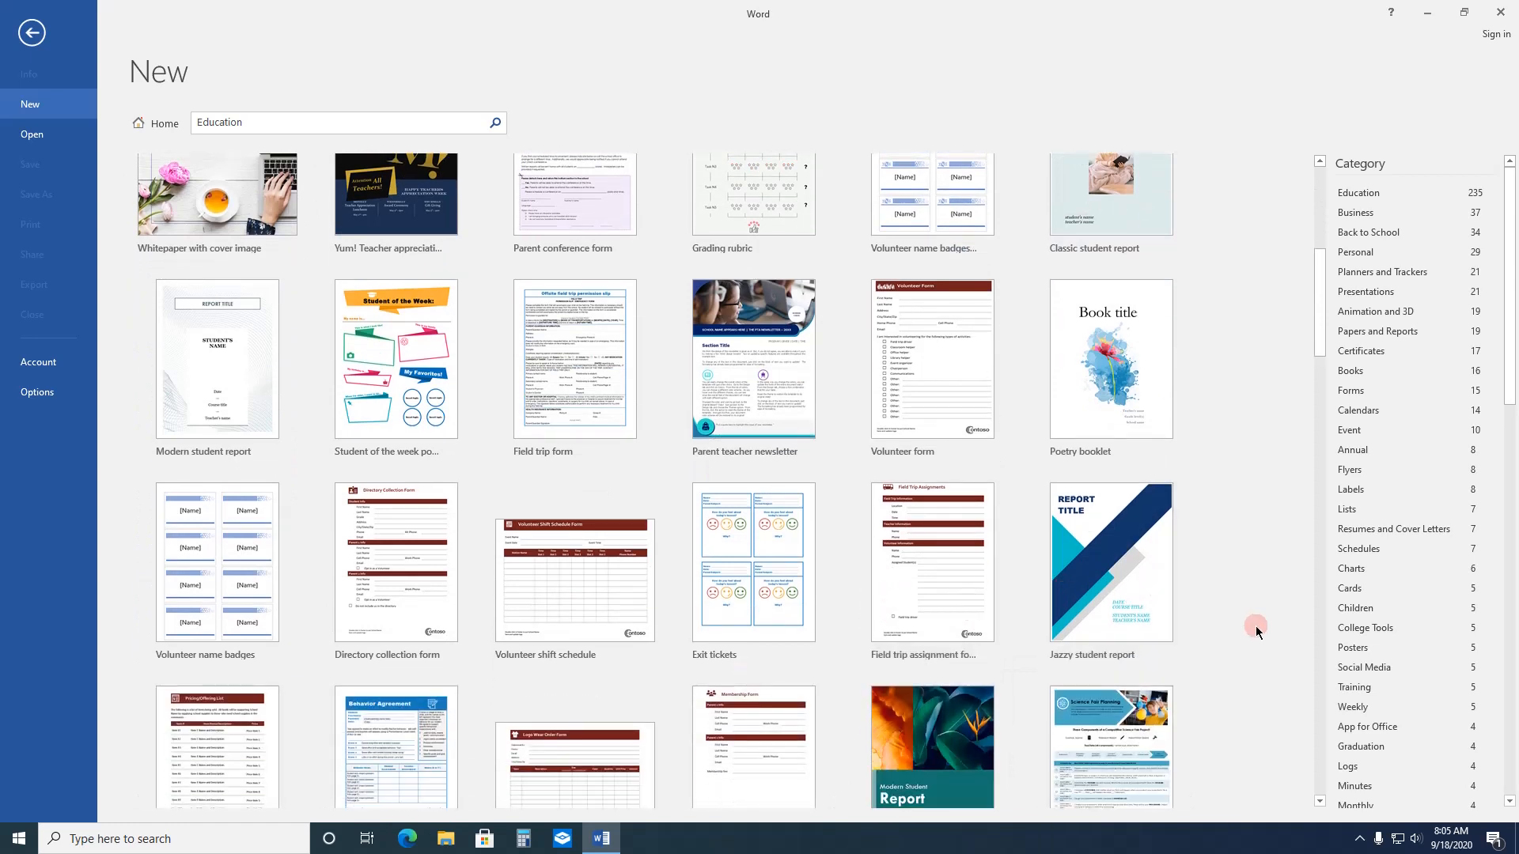
{"action": "scroll", "coordinate": [1165, 592], "scroll_direction": "down", "scroll_amount": 1}
{"action": "left_click", "coordinate": [31, 32]}
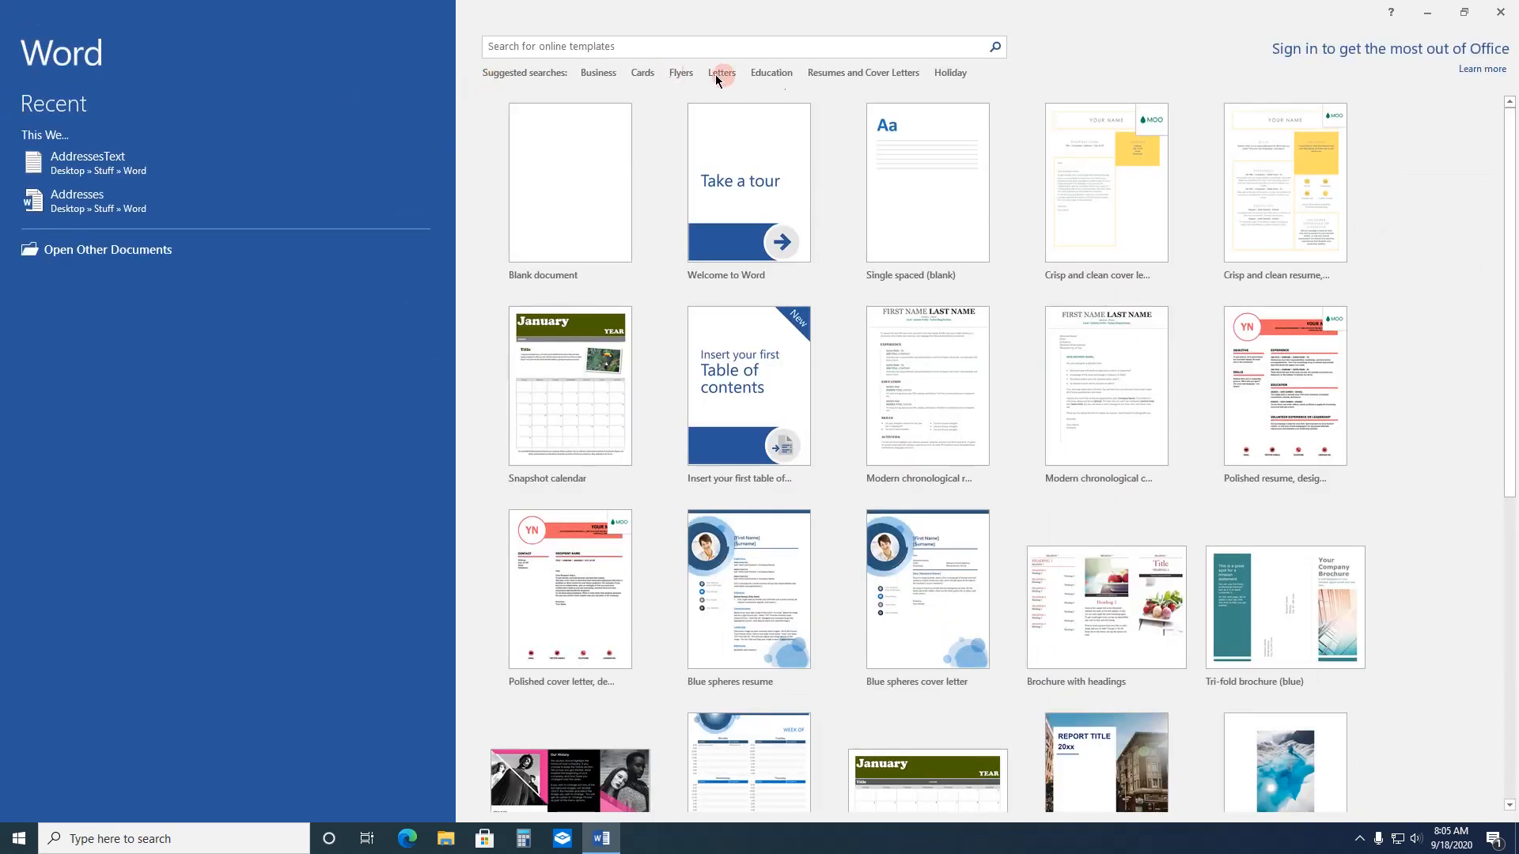
Step: View the Resumes and Cover Letters templates, and browse through the Holiday templates
{"action": "left_click", "coordinate": [862, 74]}
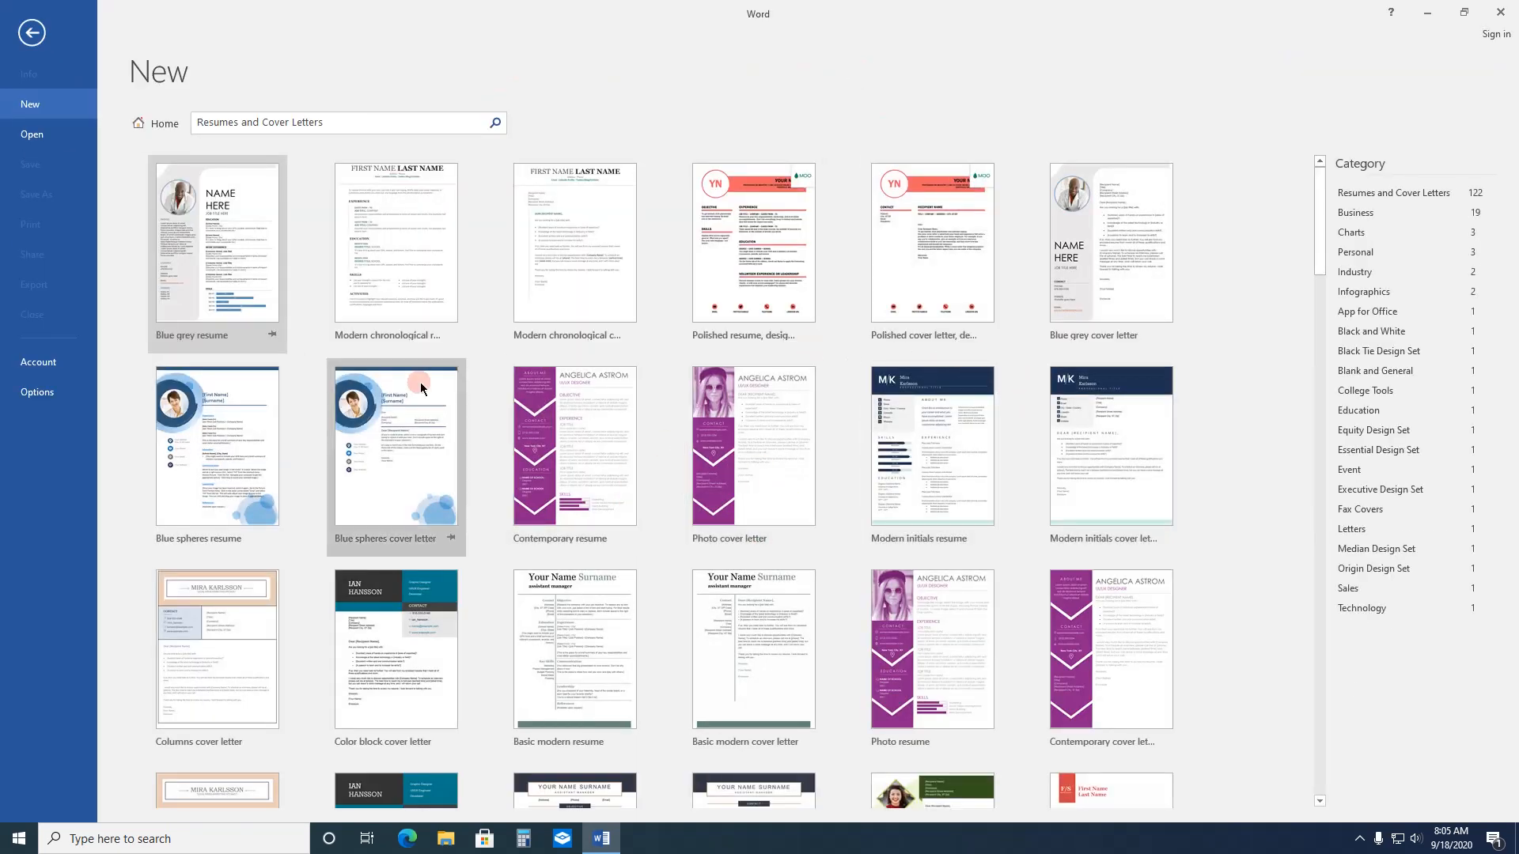
{"action": "left_click", "coordinate": [41, 33]}
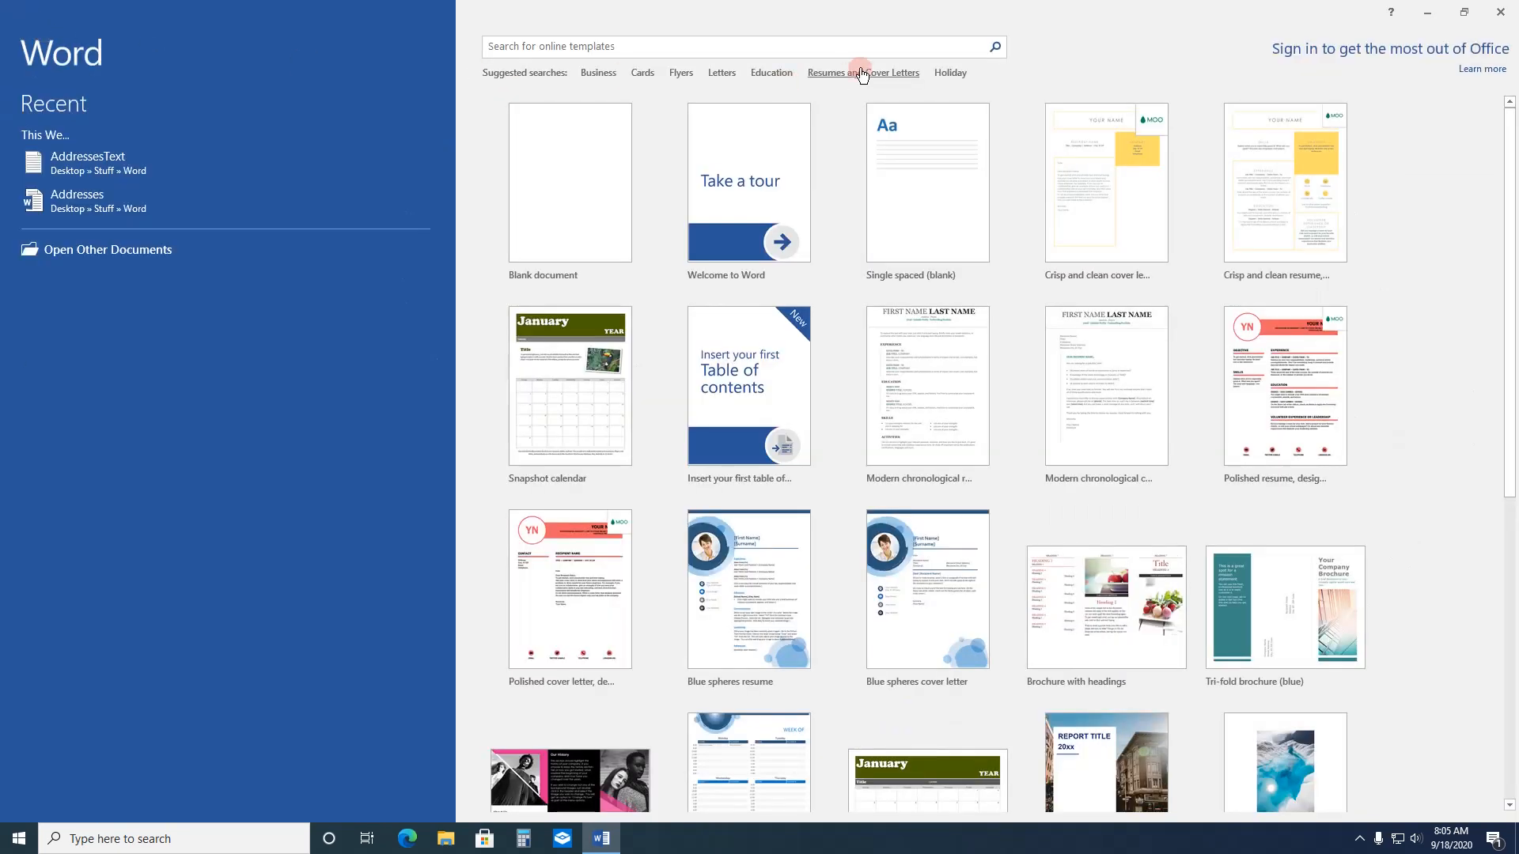
{"action": "left_click", "coordinate": [951, 71]}
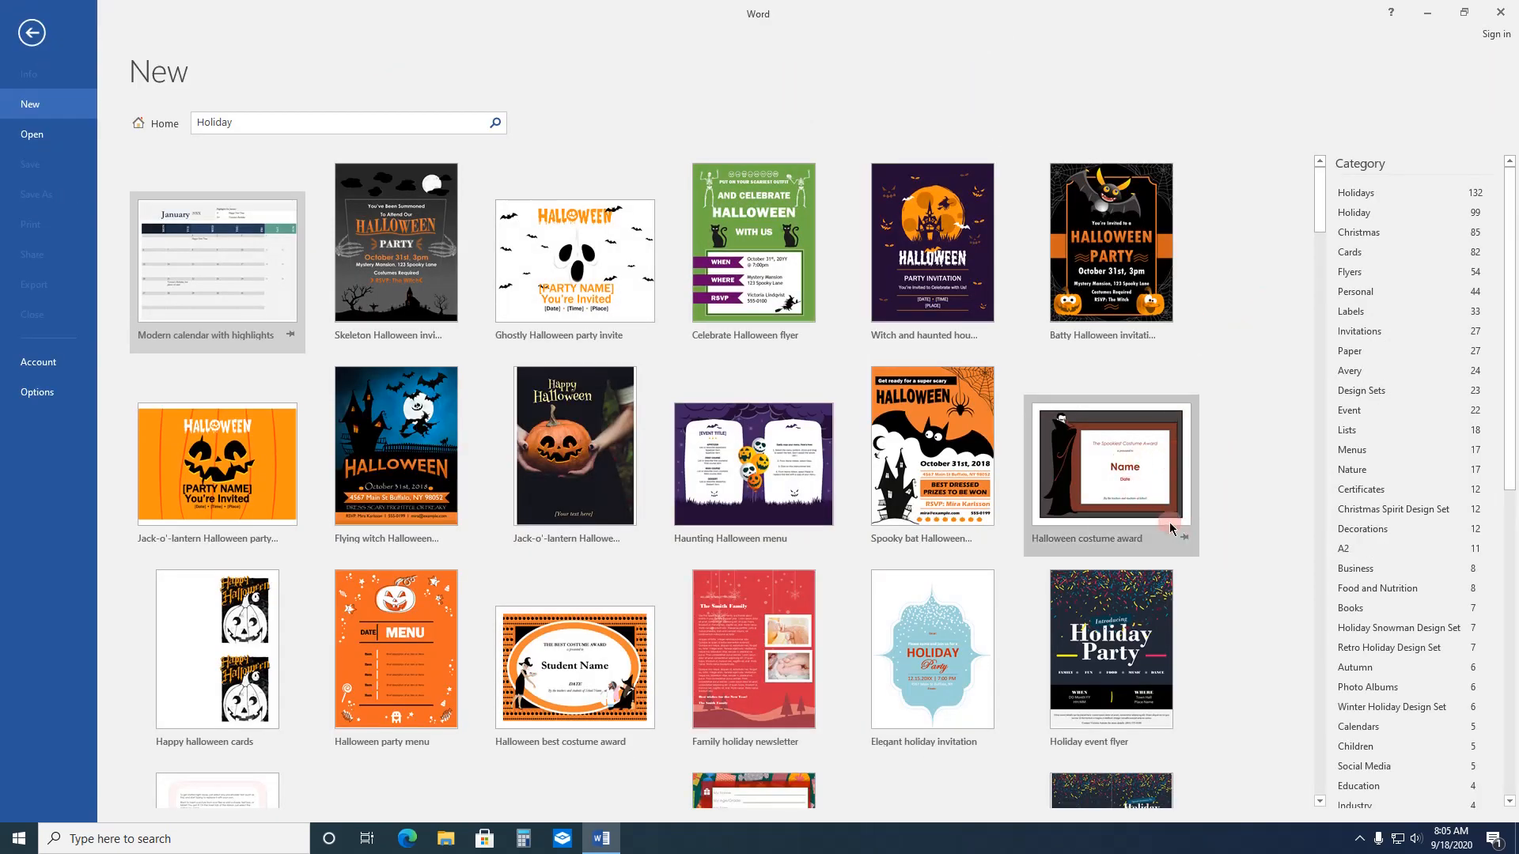
{"action": "scroll", "coordinate": [1107, 475], "scroll_direction": "down", "scroll_amount": 8}
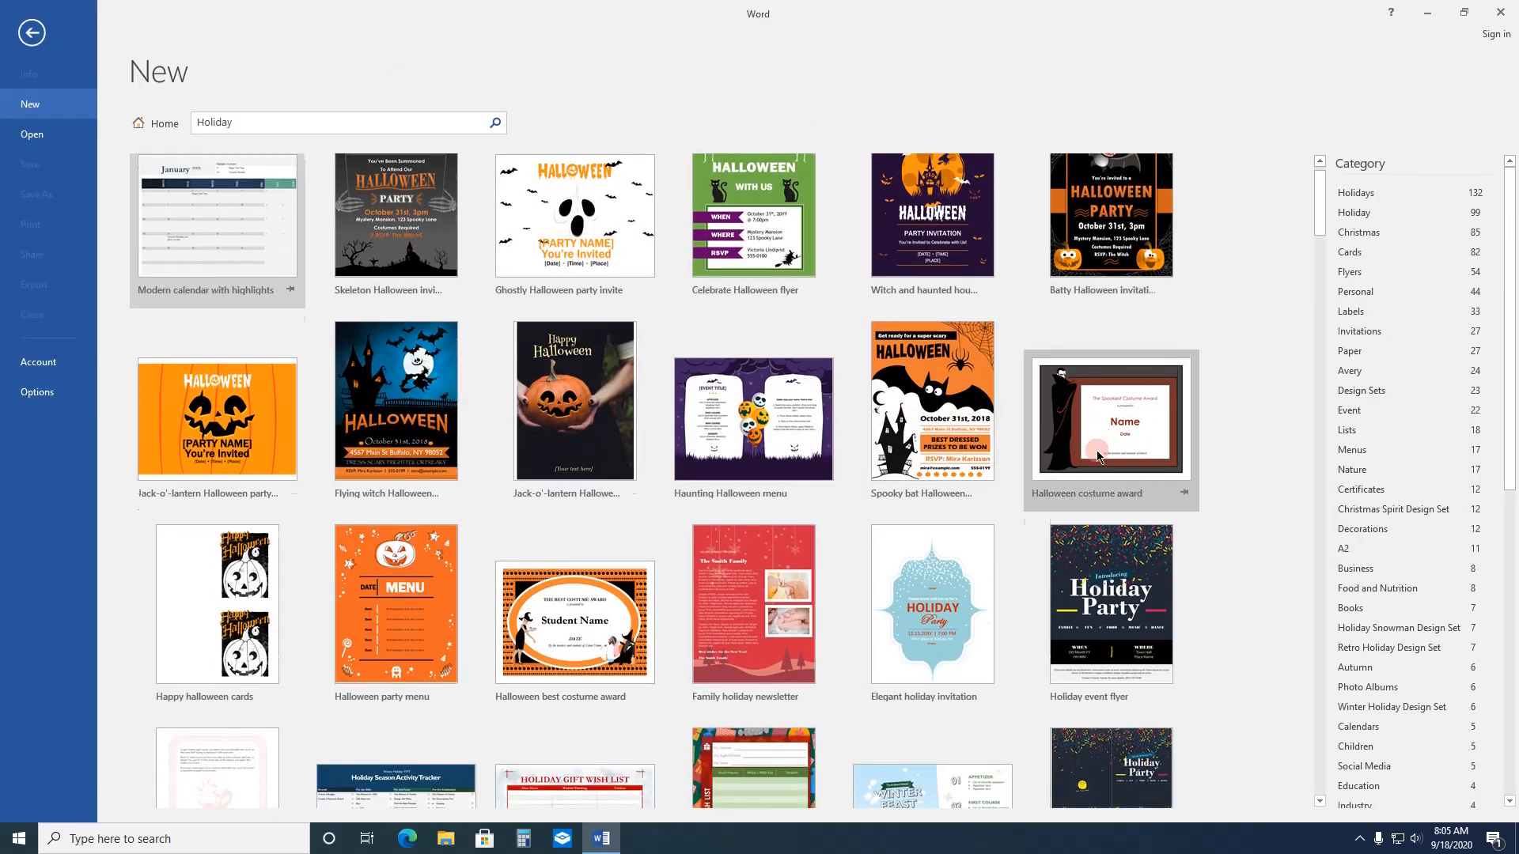
{"action": "scroll", "coordinate": [1124, 513], "scroll_direction": "down", "scroll_amount": 13}
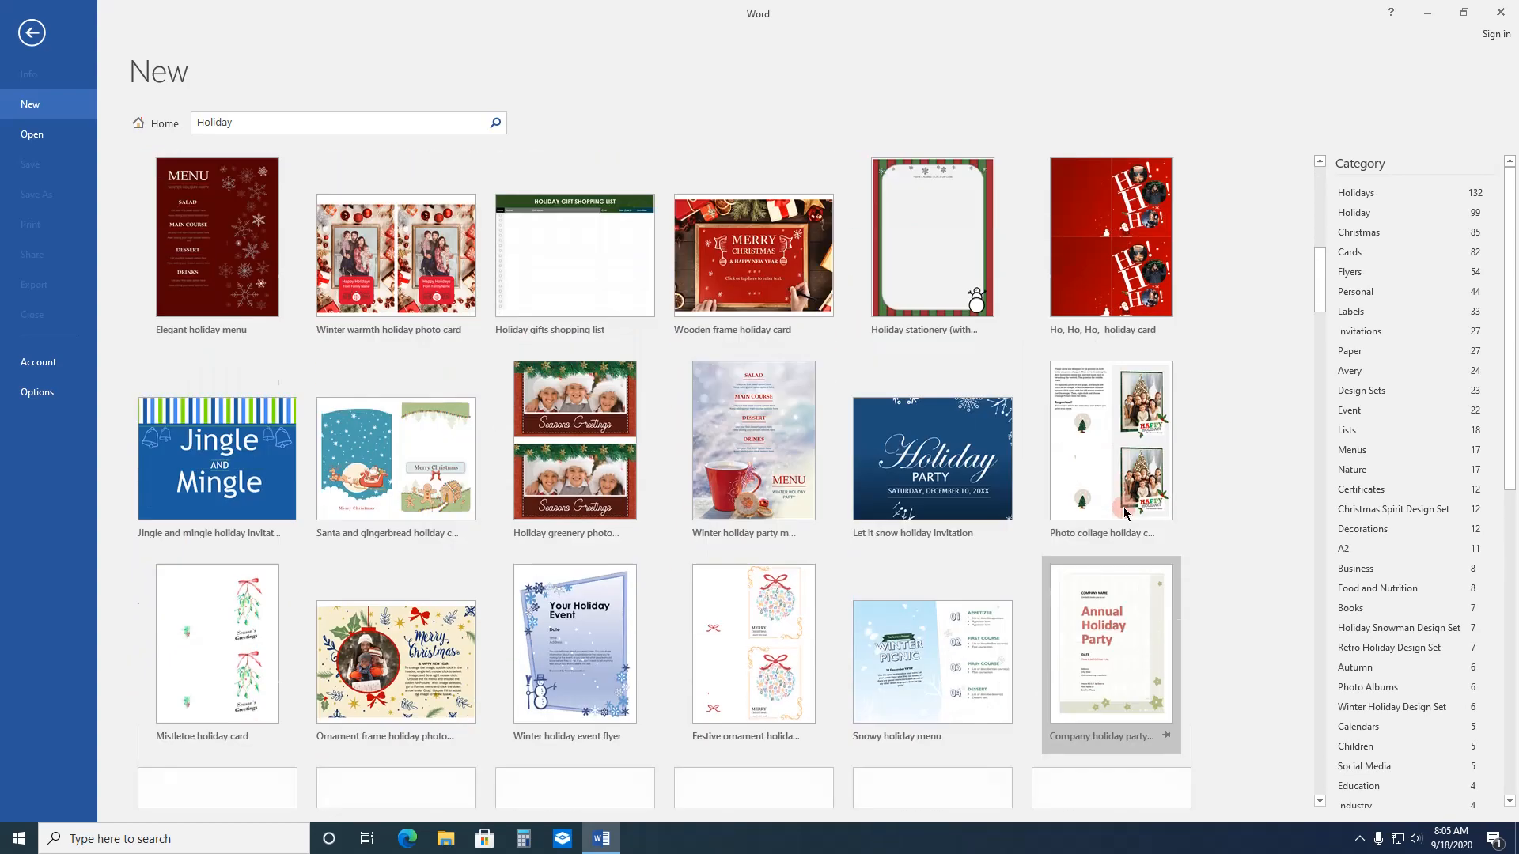
{"action": "scroll", "coordinate": [1127, 511], "scroll_direction": "down", "scroll_amount": 4}
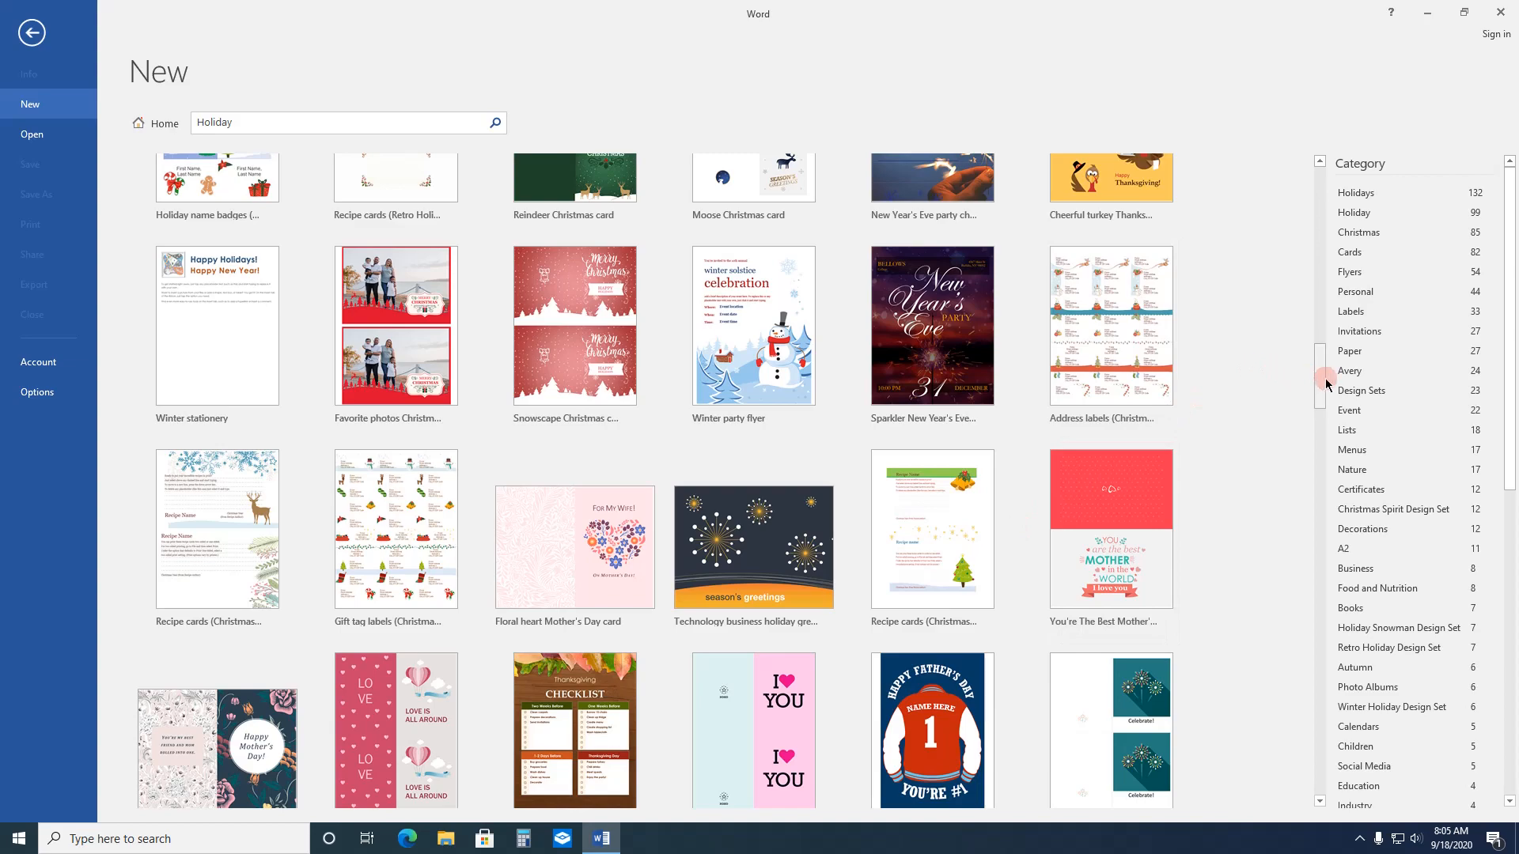
{"action": "left_click_drag", "start_coordinate": [1322, 379], "coordinate": [1375, 565]}
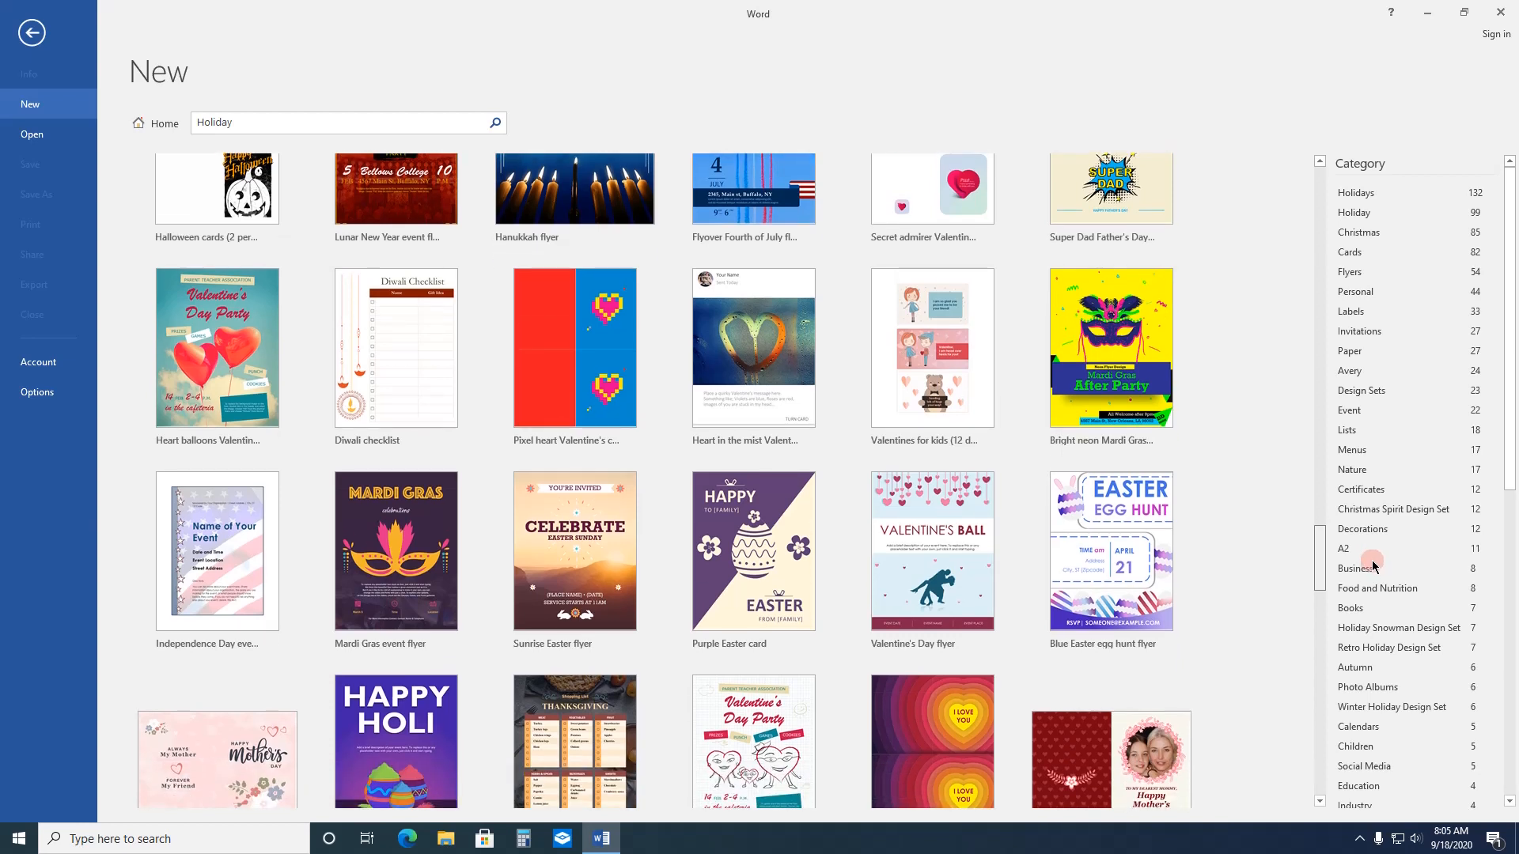
{"action": "left_click_drag", "start_coordinate": [1374, 567], "coordinate": [1279, 135]}
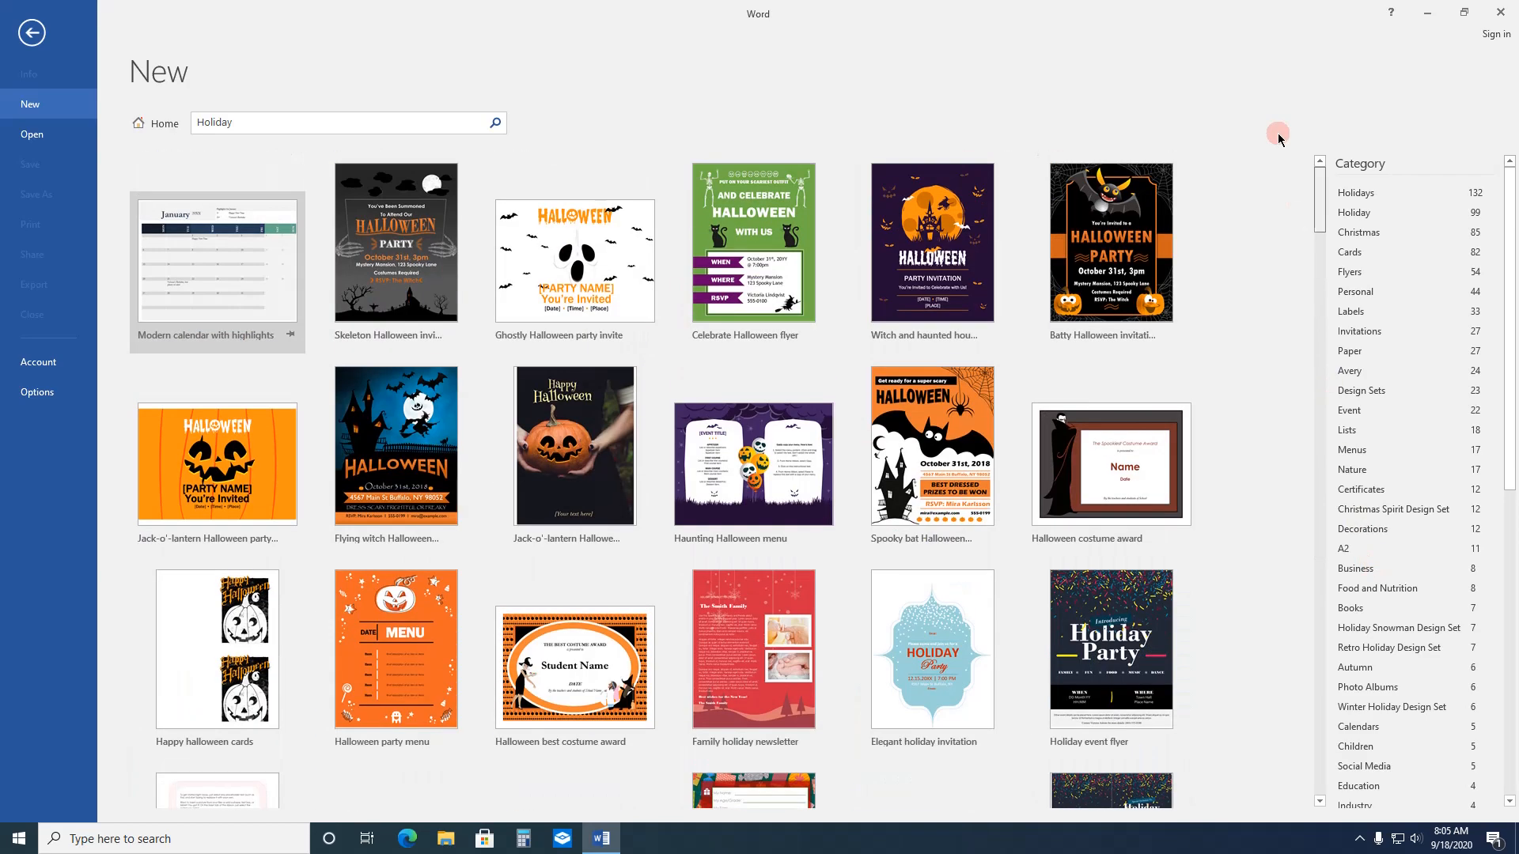
Step: Return to the start screen and create a new blank document
{"action": "left_click", "coordinate": [32, 32]}
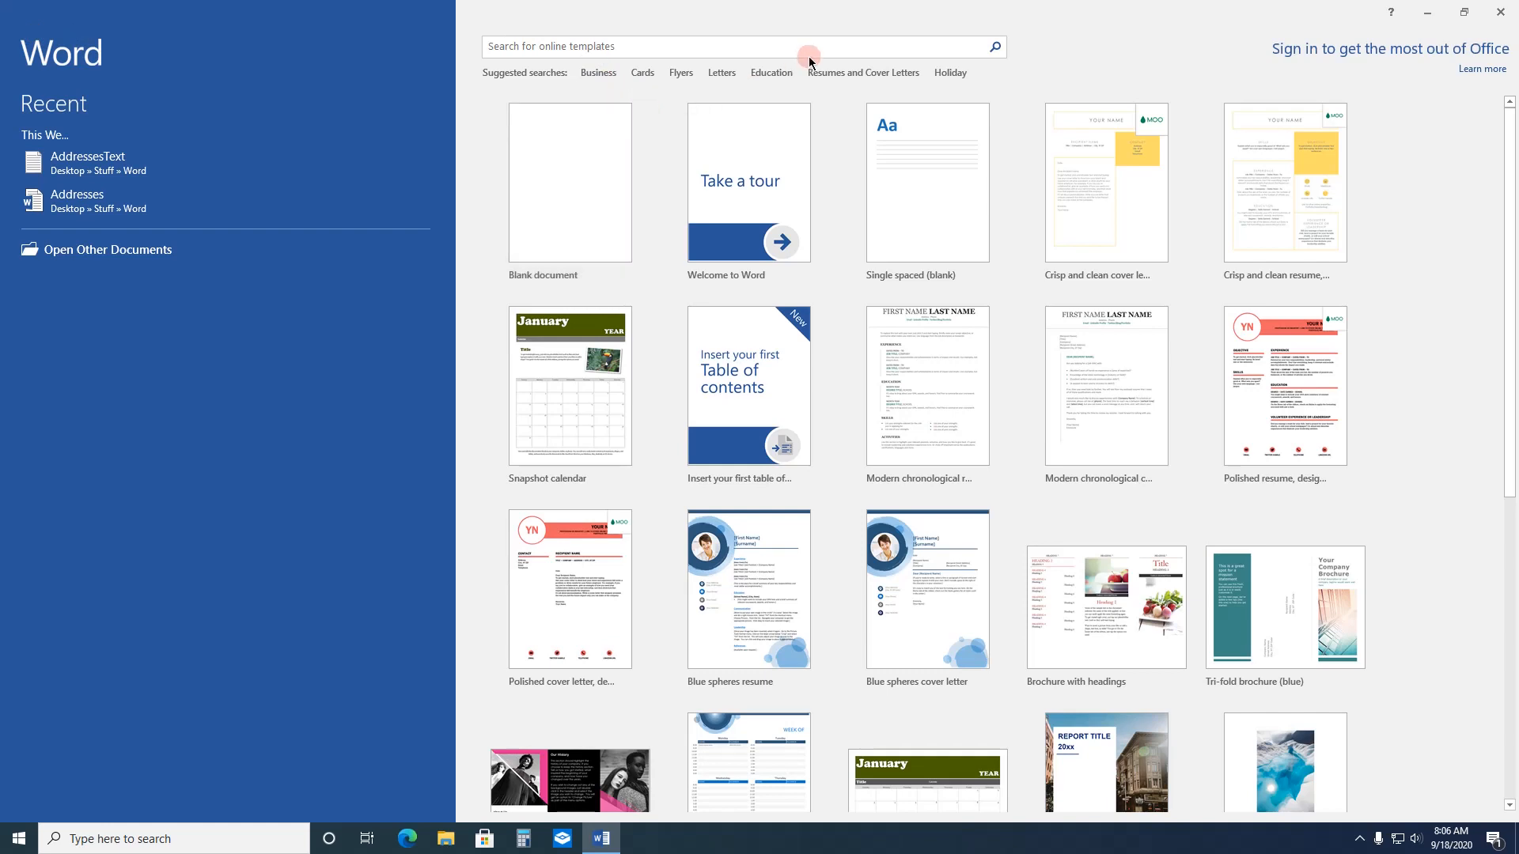
{"action": "left_click", "coordinate": [570, 164]}
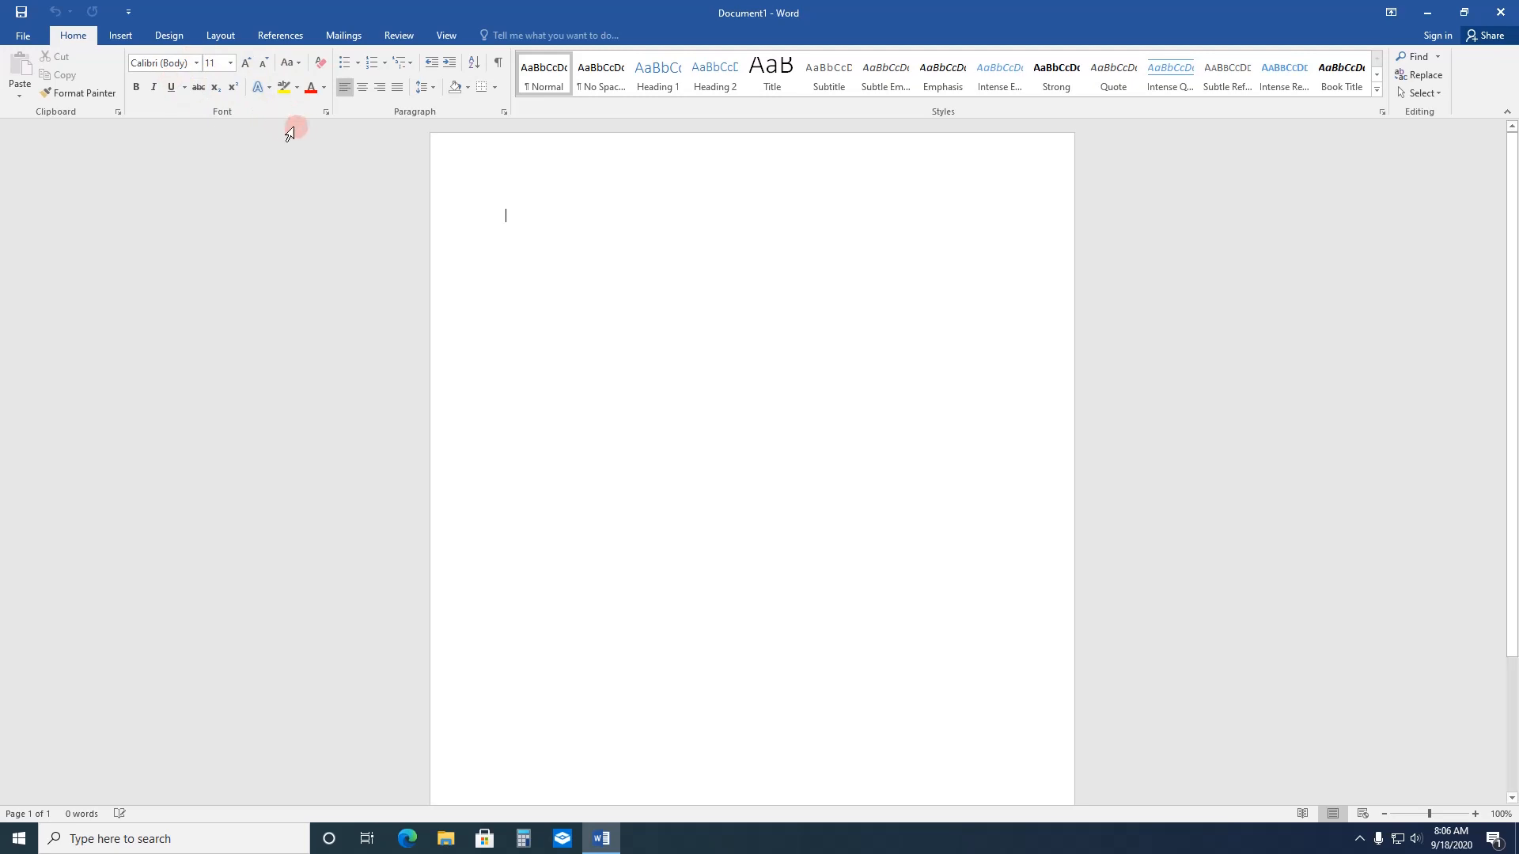
Step: Examine the advanced font settings with their text fill and shadow effects, and the paragraph indent and spacing settings, without changing anything
{"action": "left_click", "coordinate": [324, 112]}
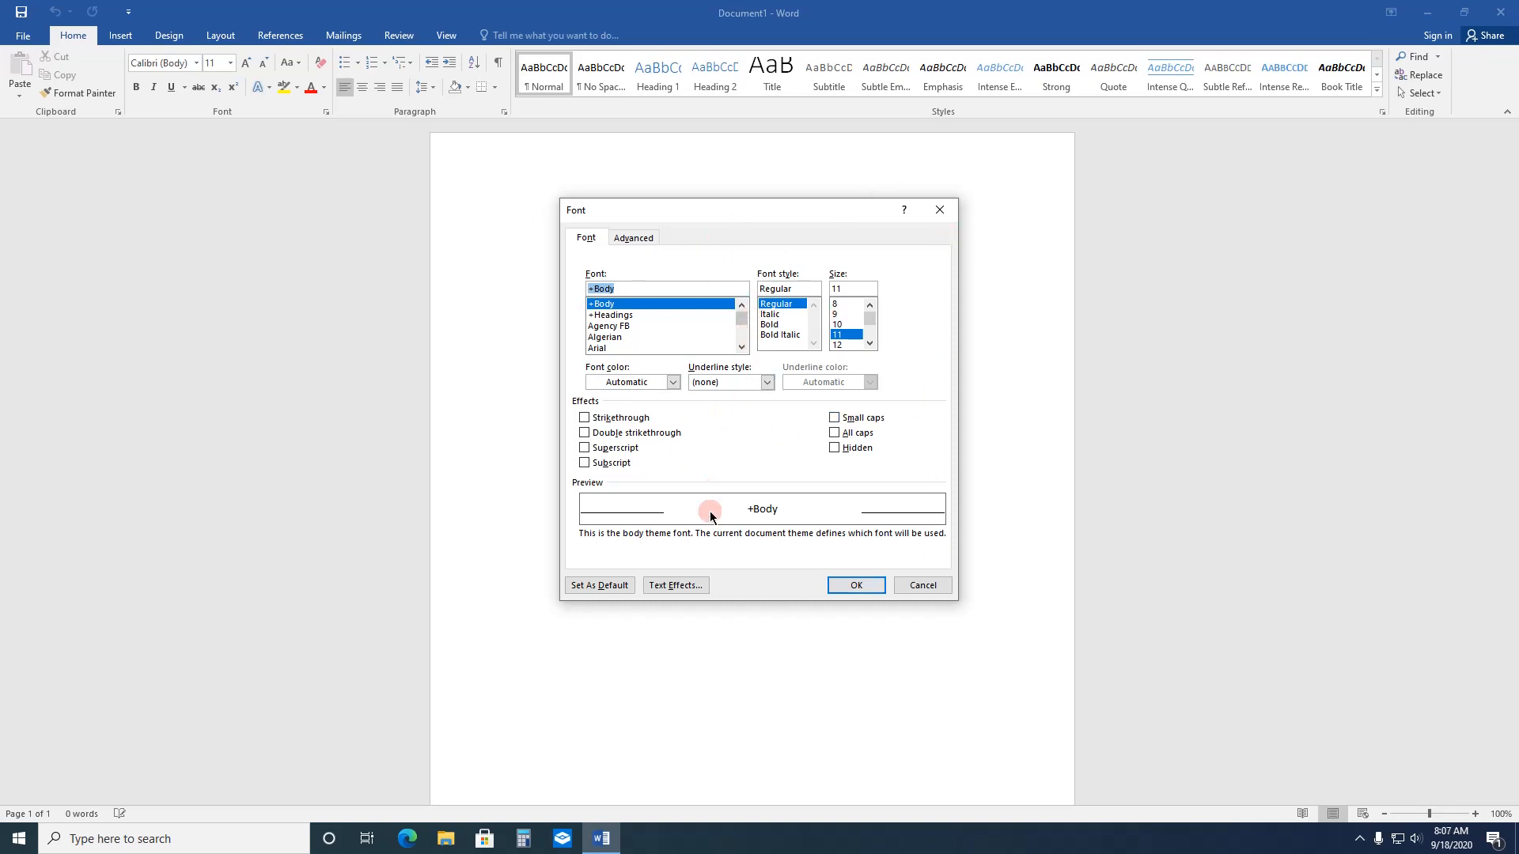
{"action": "left_click", "coordinate": [677, 585]}
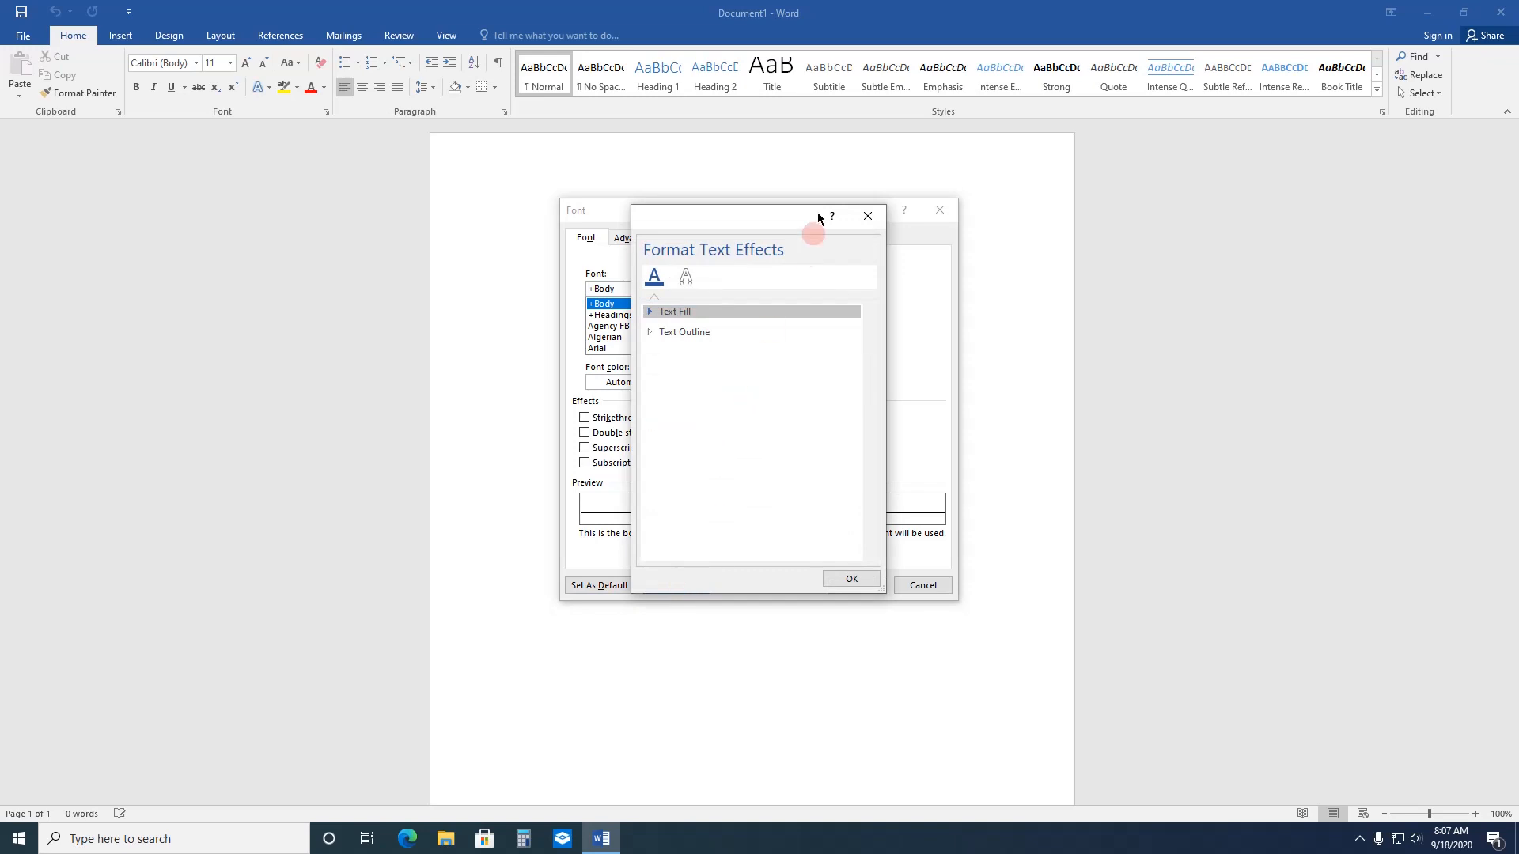
{"action": "left_click", "coordinate": [651, 312]}
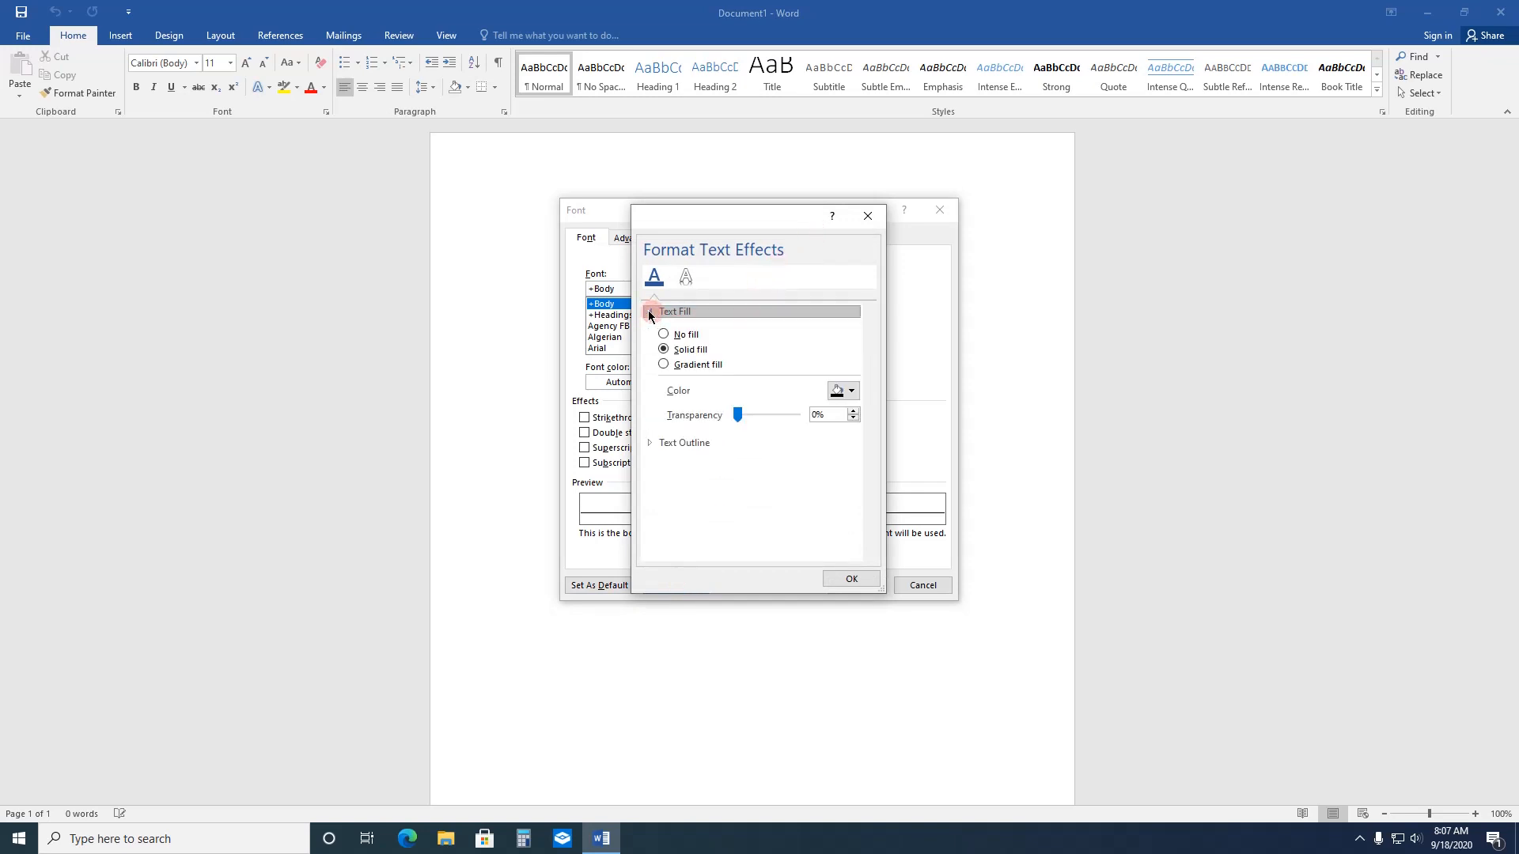
{"action": "left_click", "coordinate": [704, 282]}
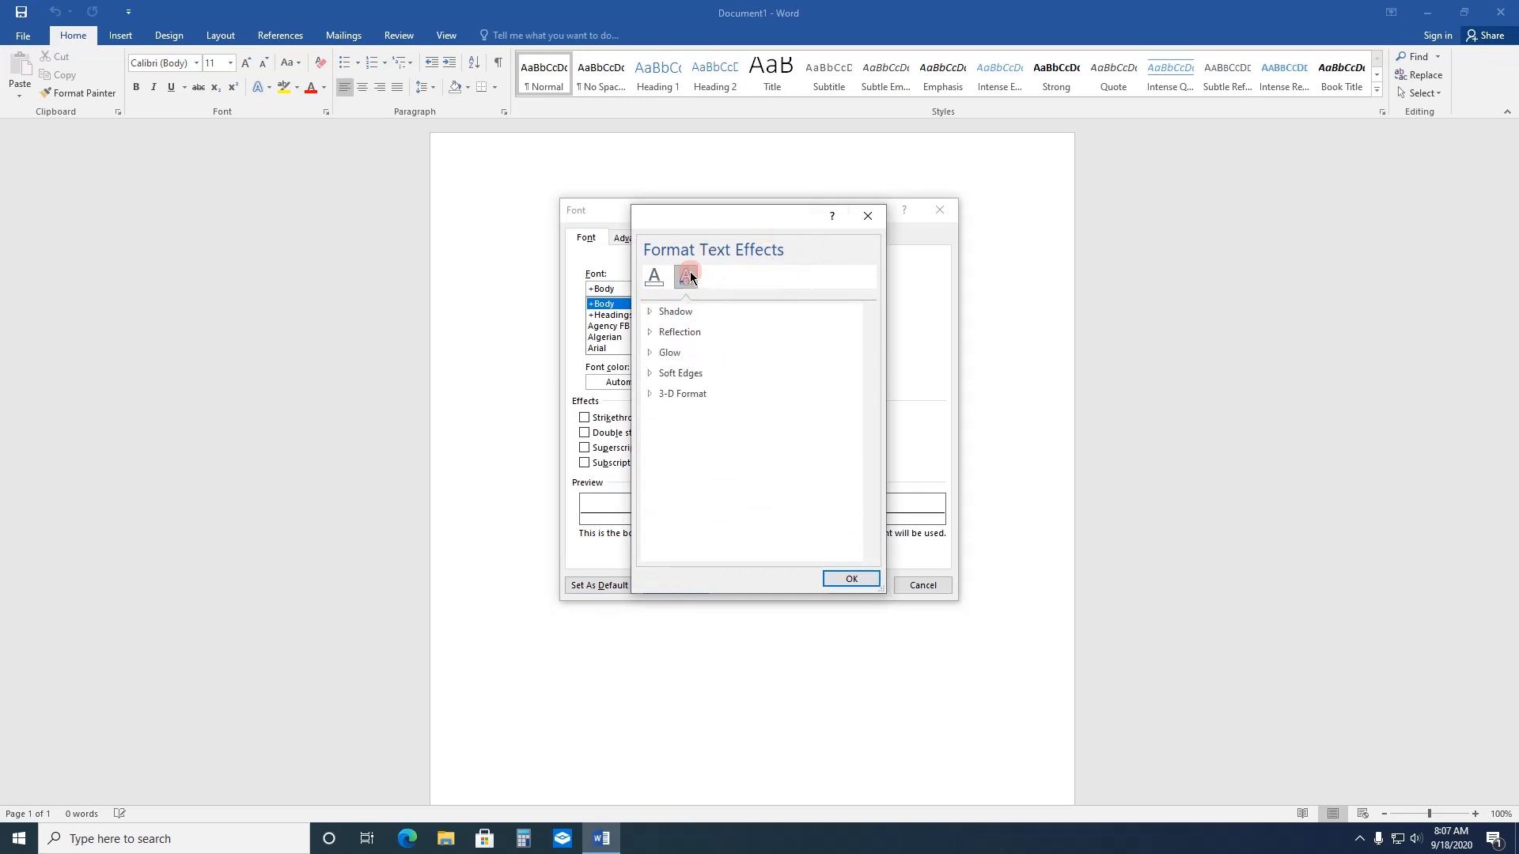
{"action": "left_click", "coordinate": [650, 313]}
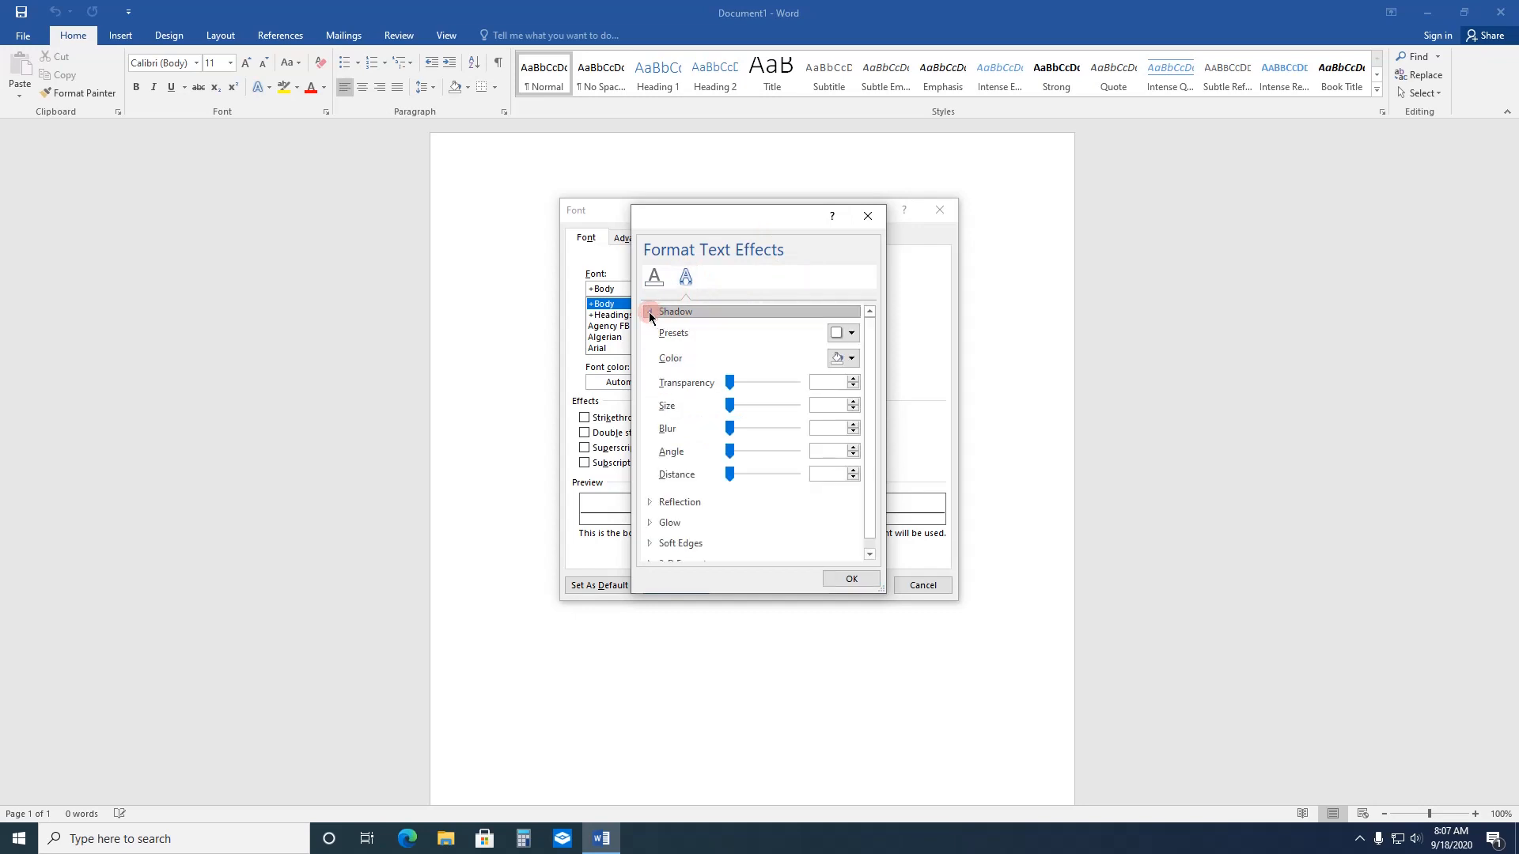
{"action": "left_click", "coordinate": [851, 579]}
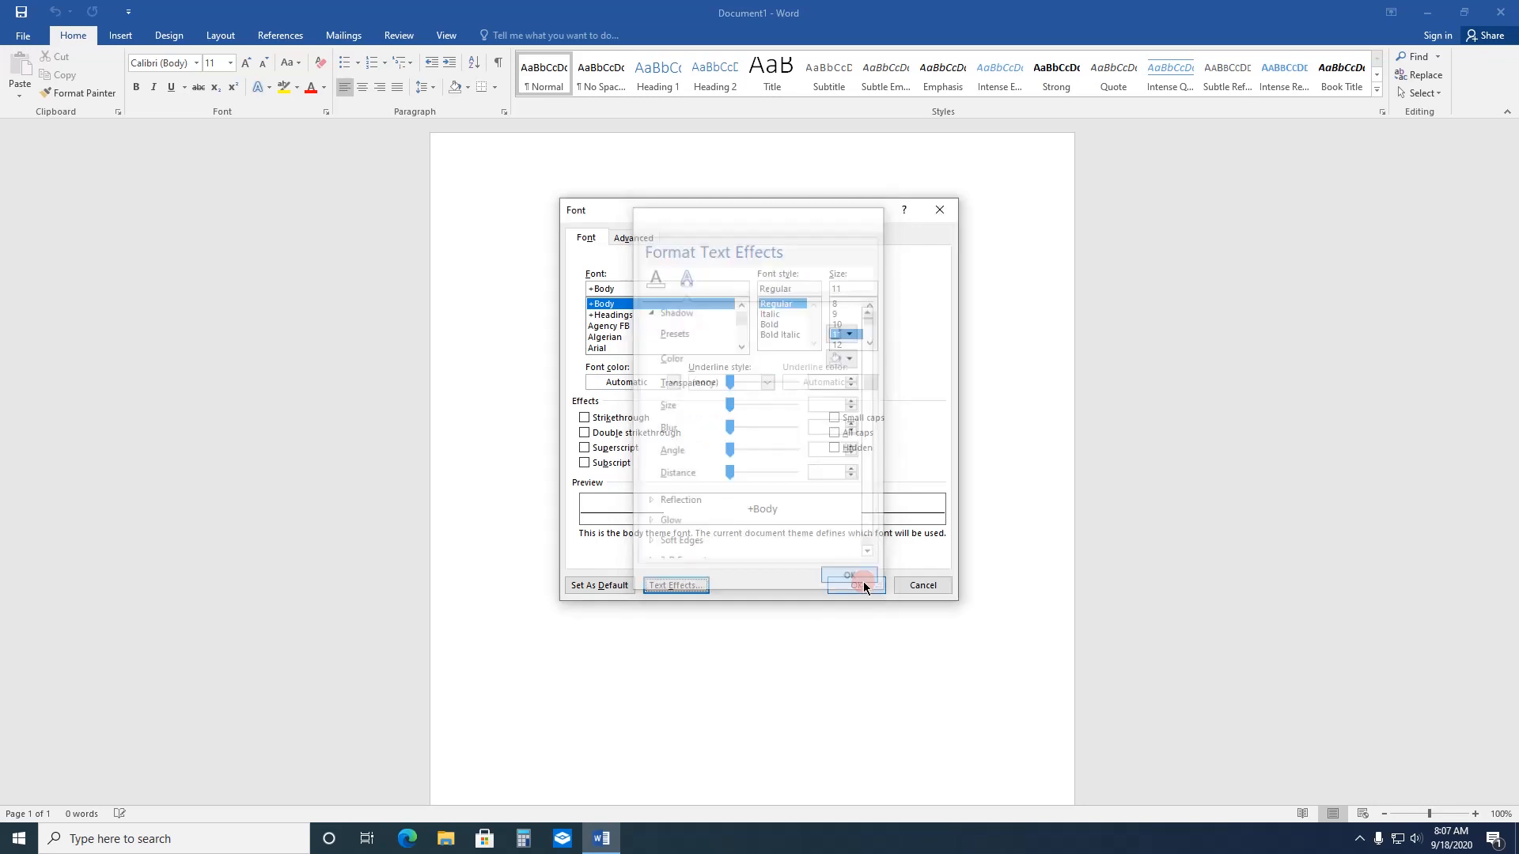
{"action": "left_click", "coordinate": [938, 204]}
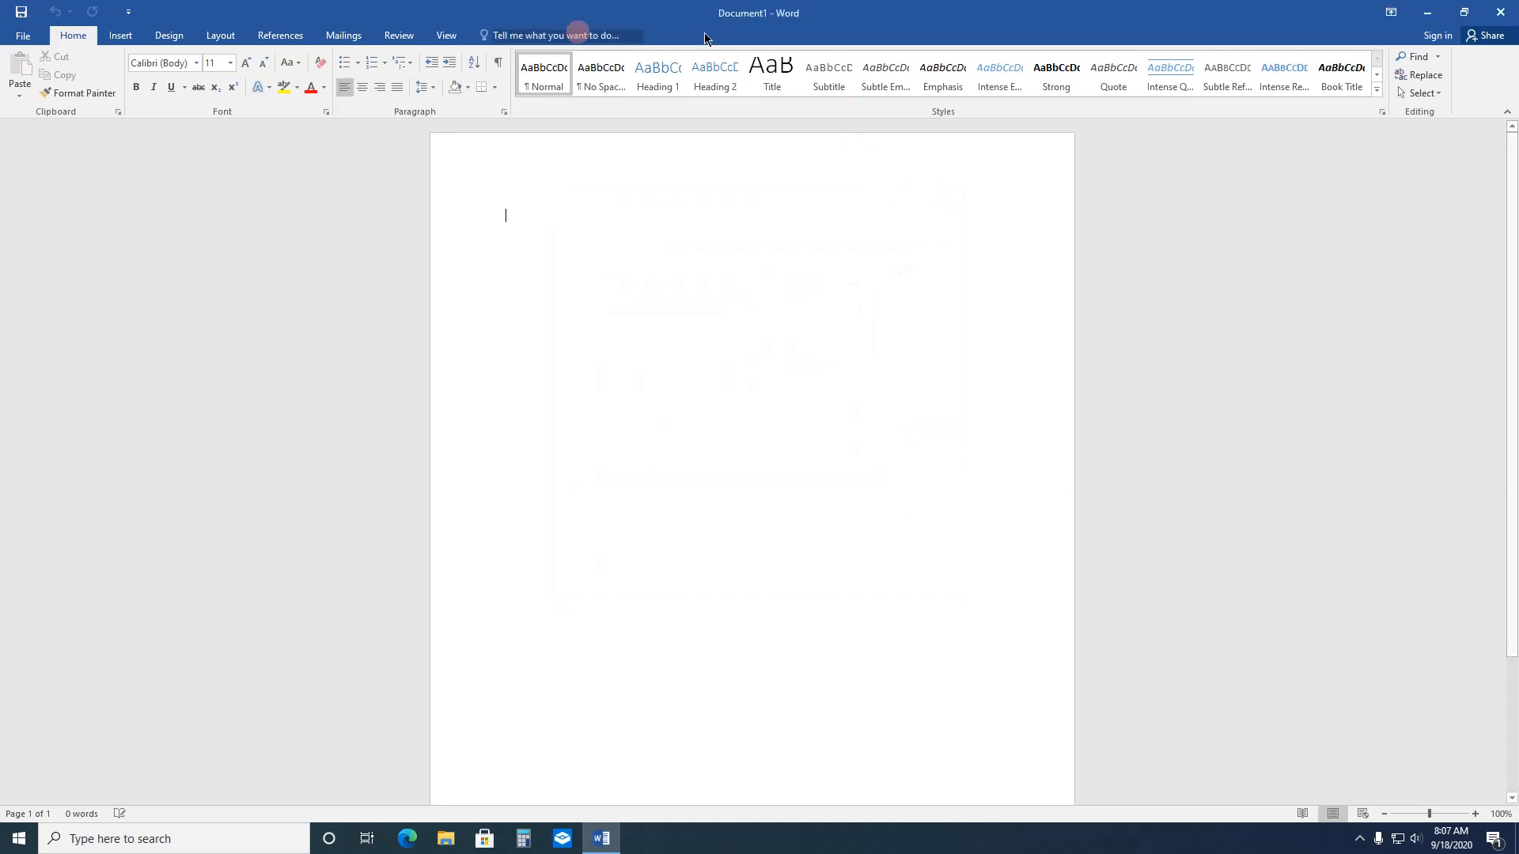
{"action": "left_click", "coordinate": [504, 112]}
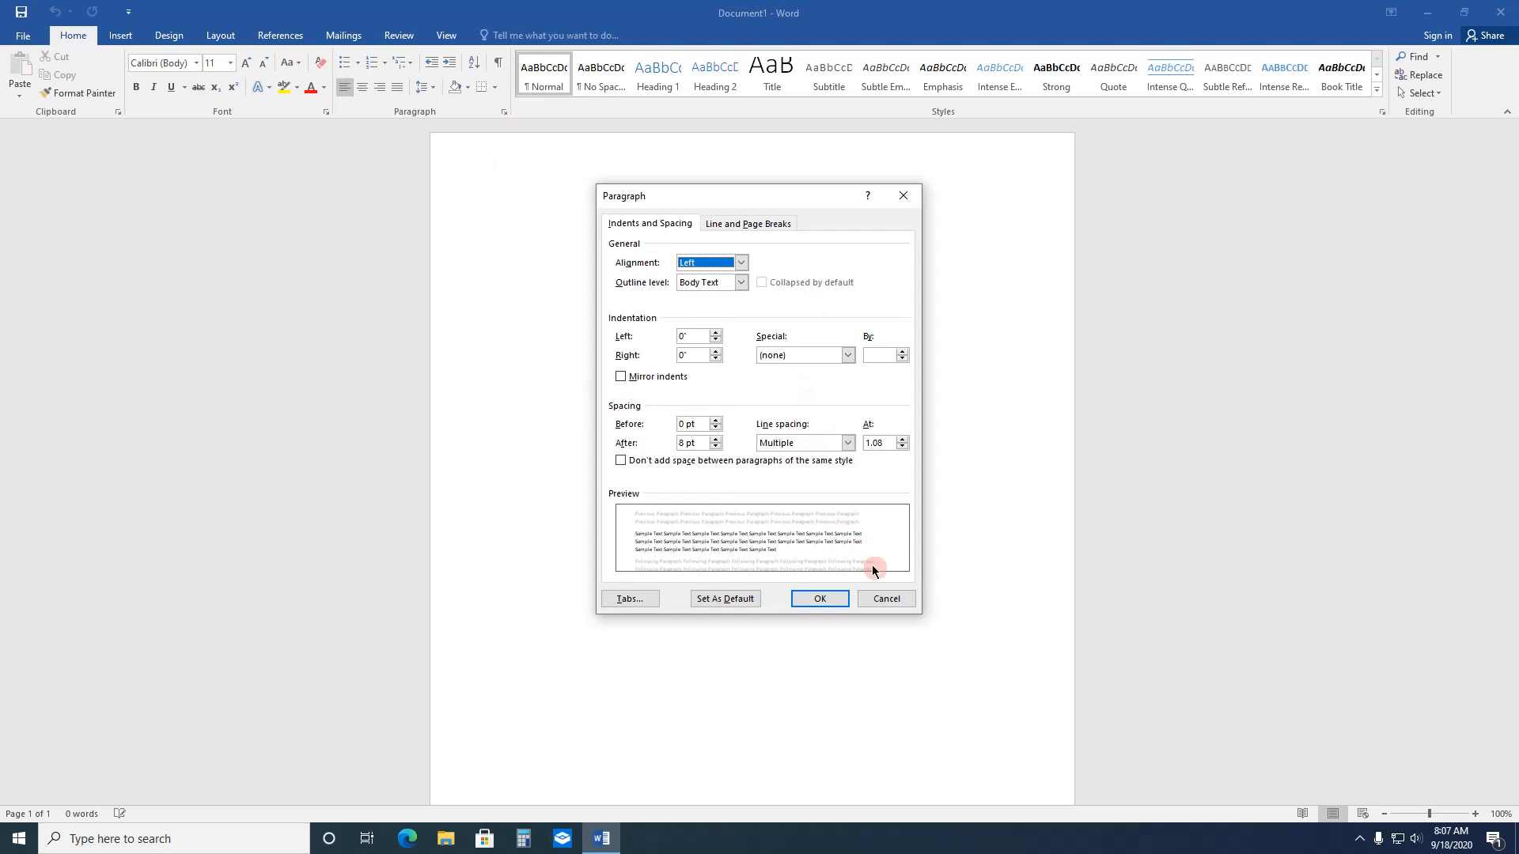
{"action": "left_click", "coordinate": [895, 598]}
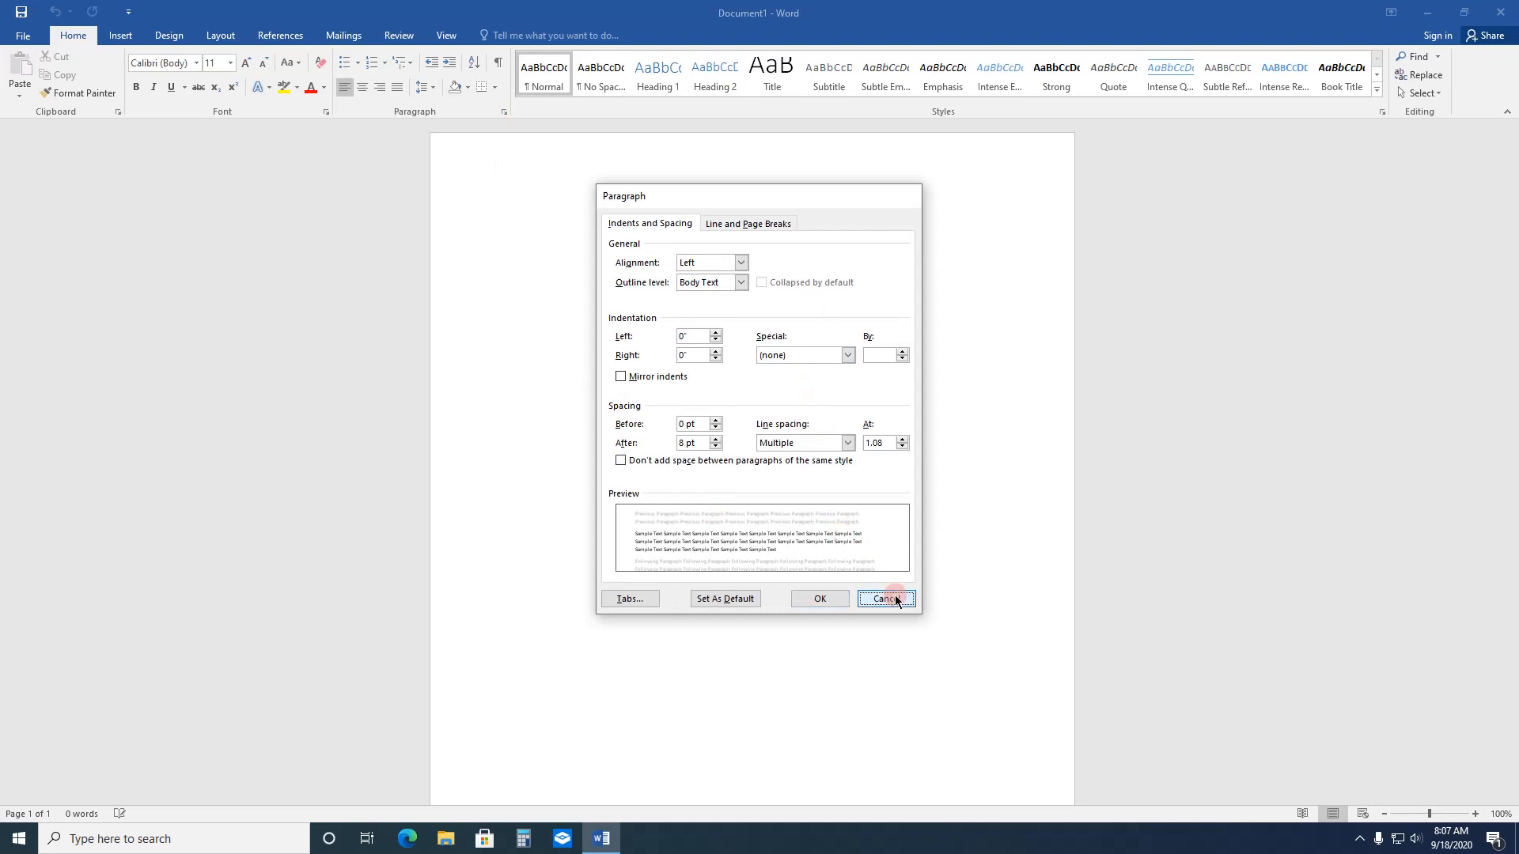
Step: Look through the Insert, Design, Layout, References, Mailings, Review and View commands, and return to the Home commands
{"action": "left_click", "coordinate": [121, 37]}
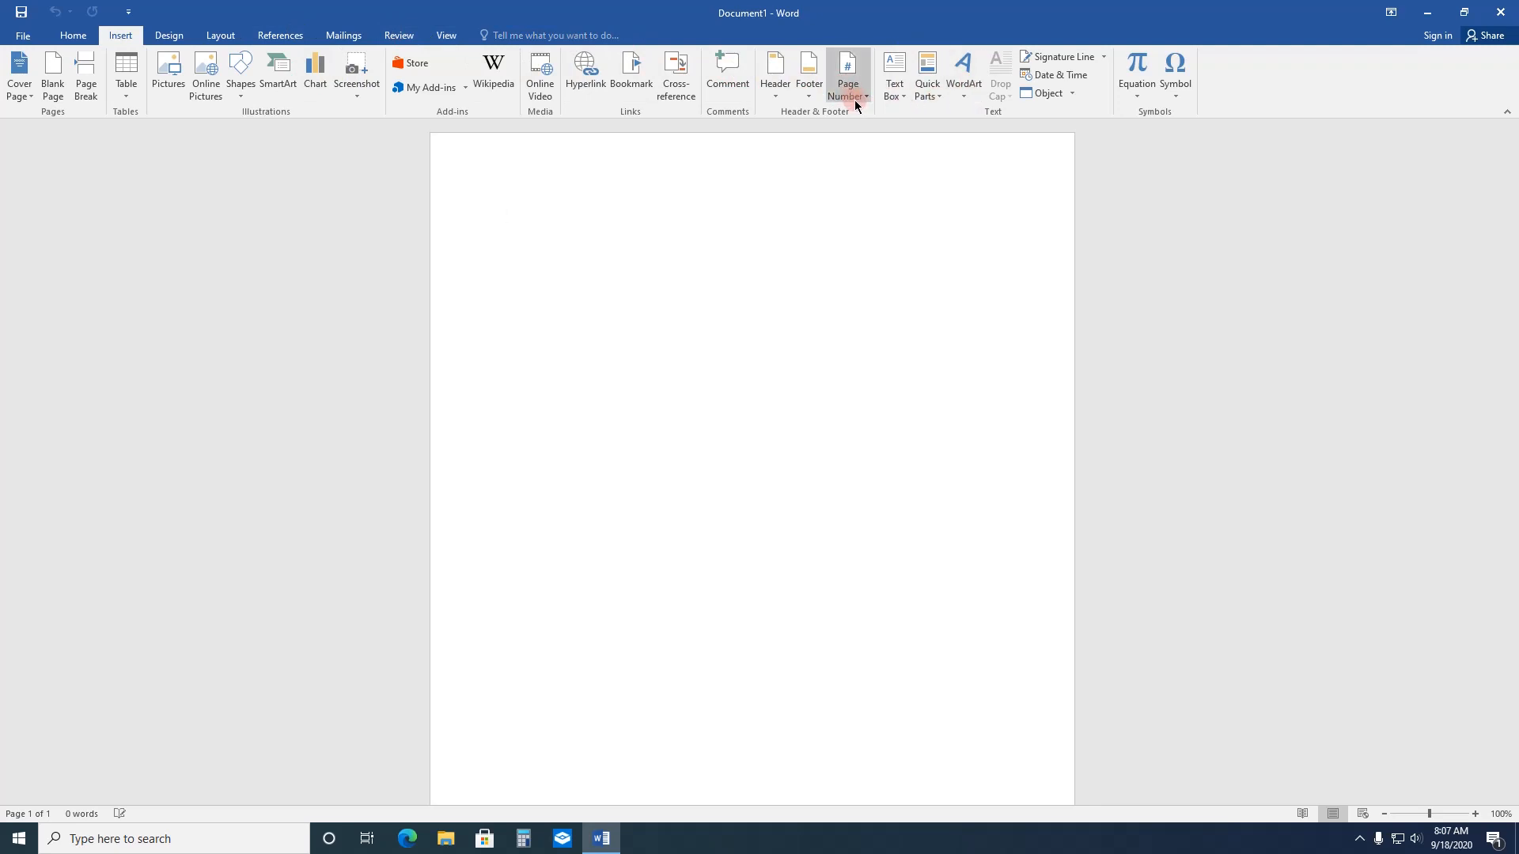
{"action": "left_click", "coordinate": [180, 37]}
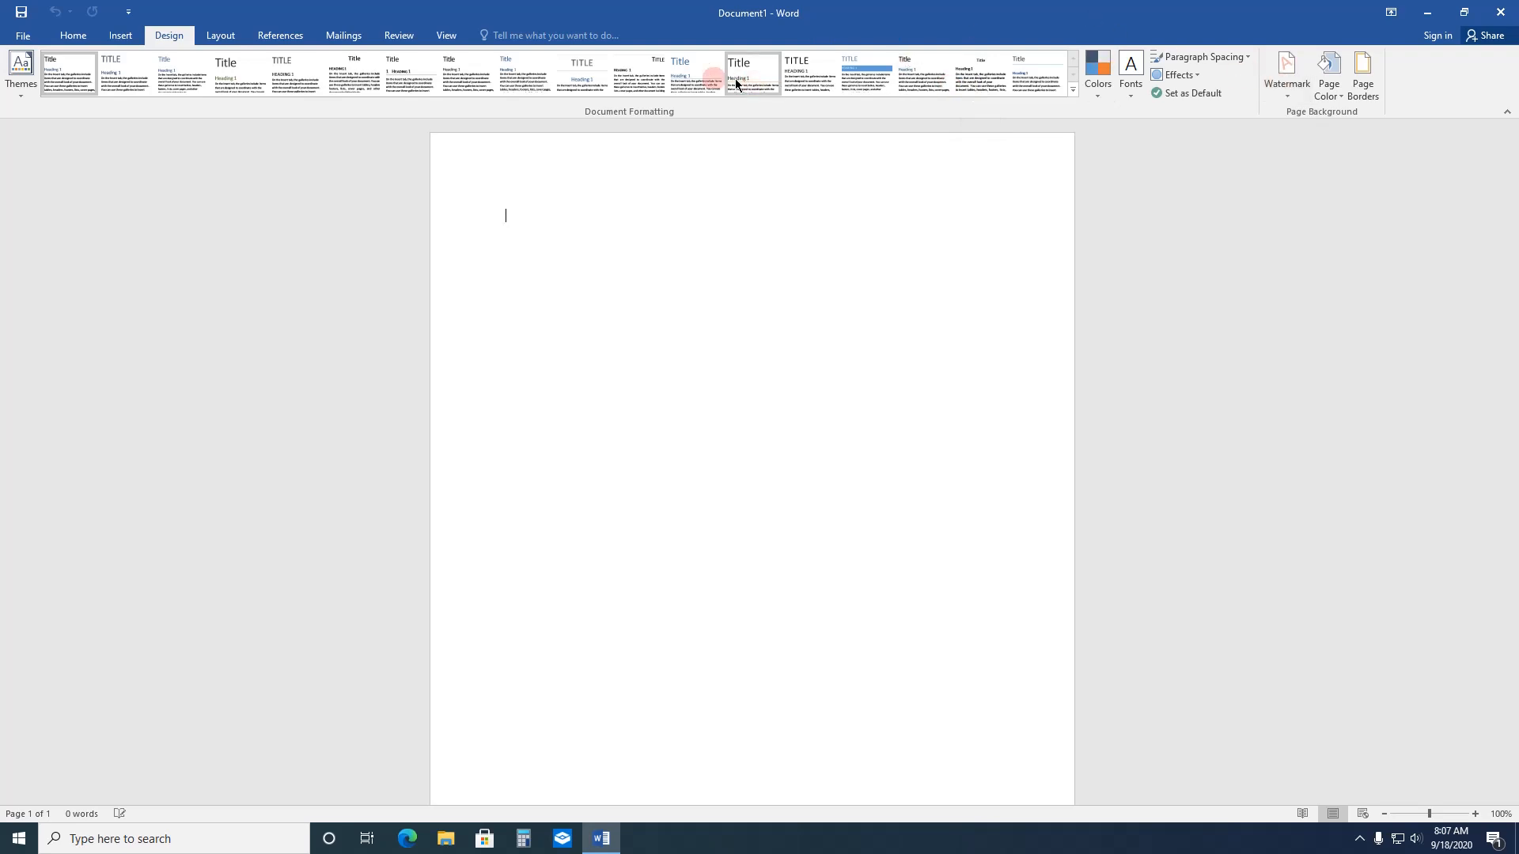
{"action": "left_click", "coordinate": [234, 37]}
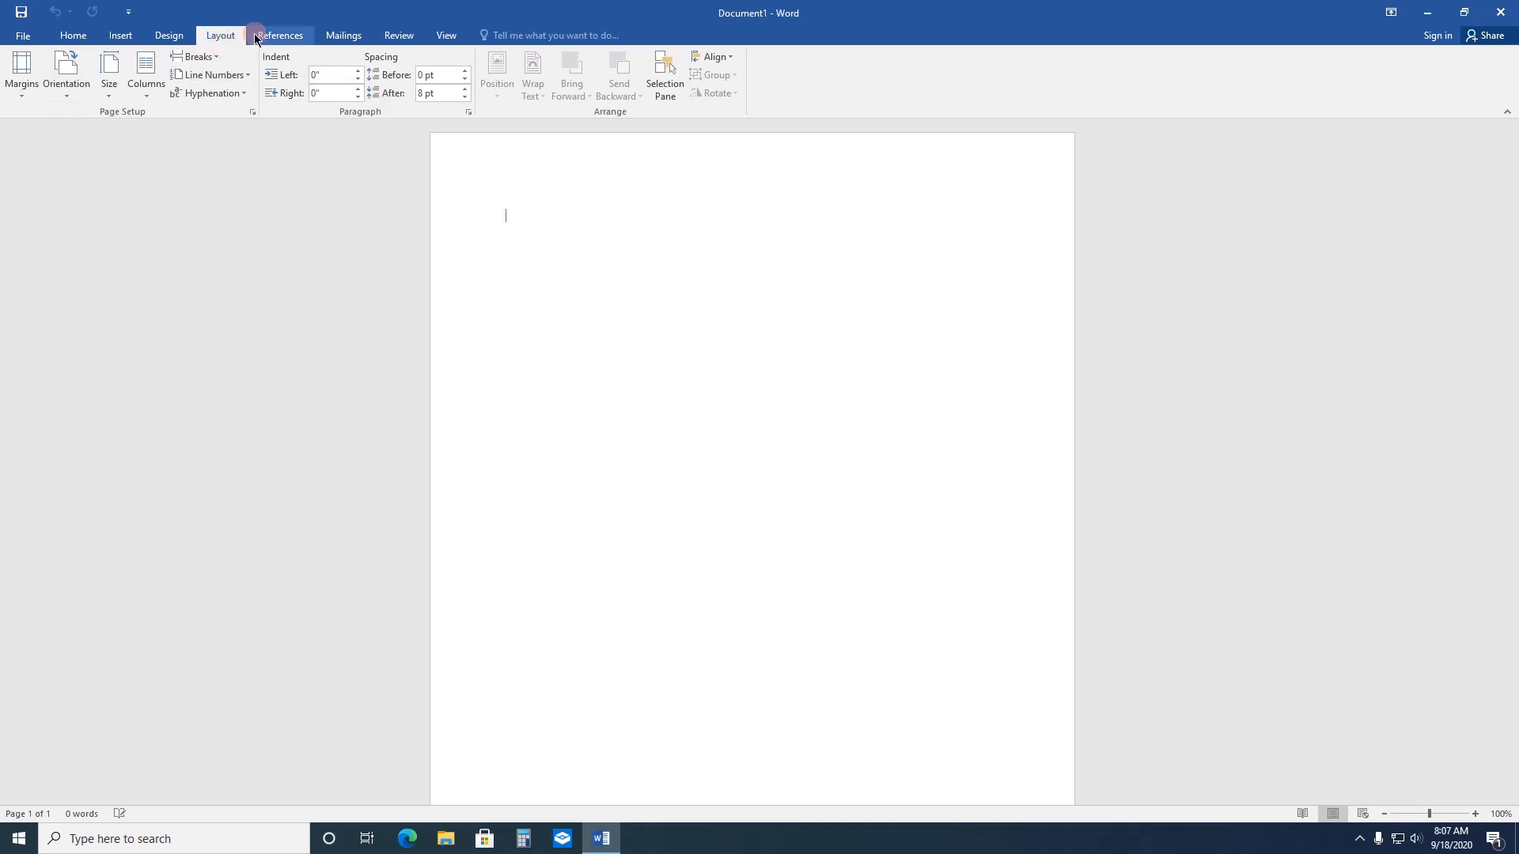
{"action": "left_click", "coordinate": [287, 40]}
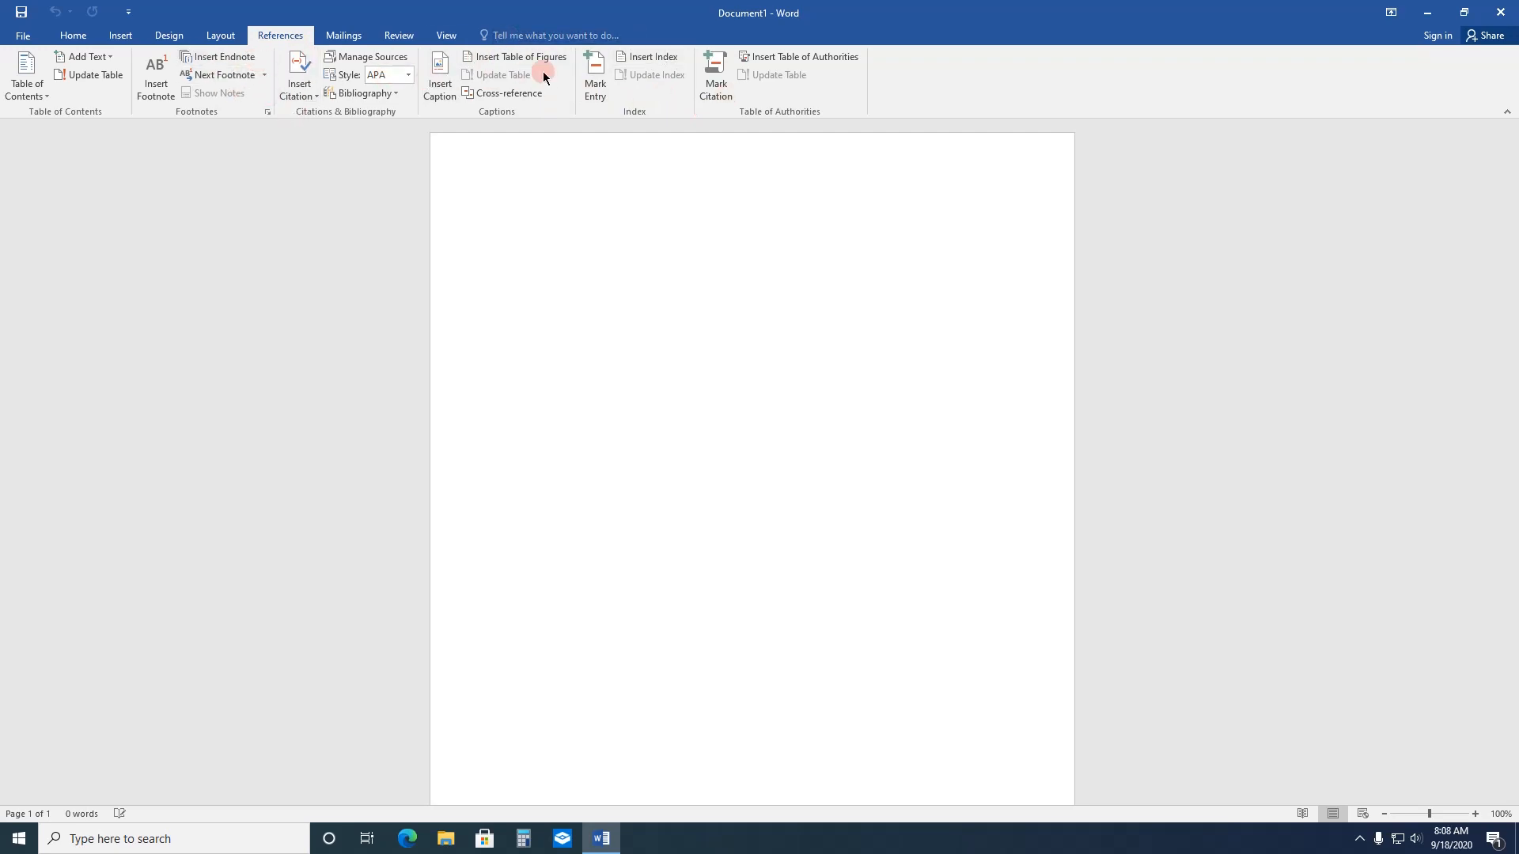
{"action": "left_click", "coordinate": [345, 39]}
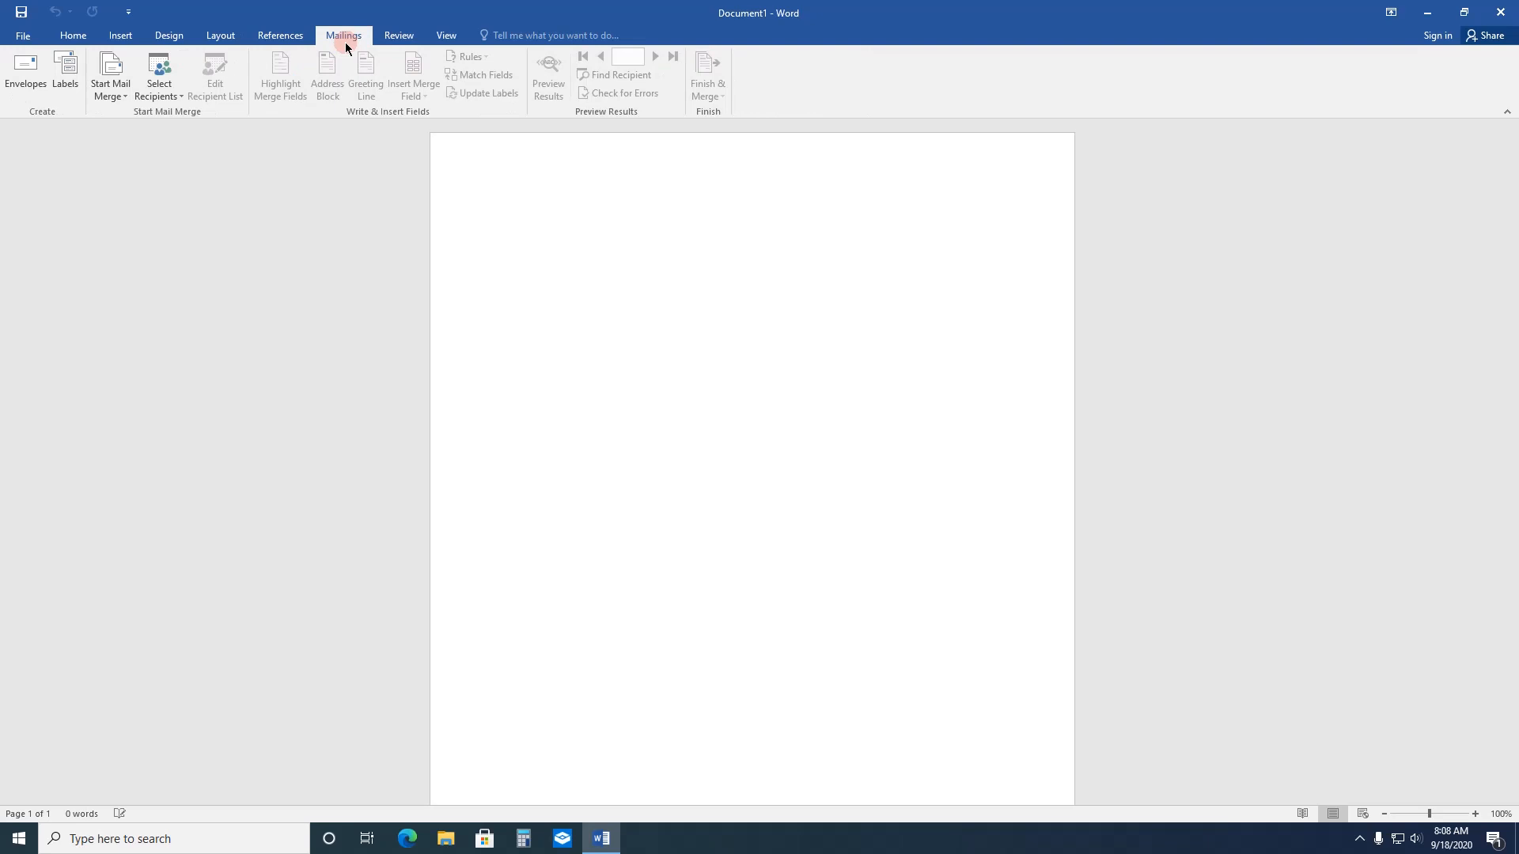
{"action": "left_click", "coordinate": [412, 38]}
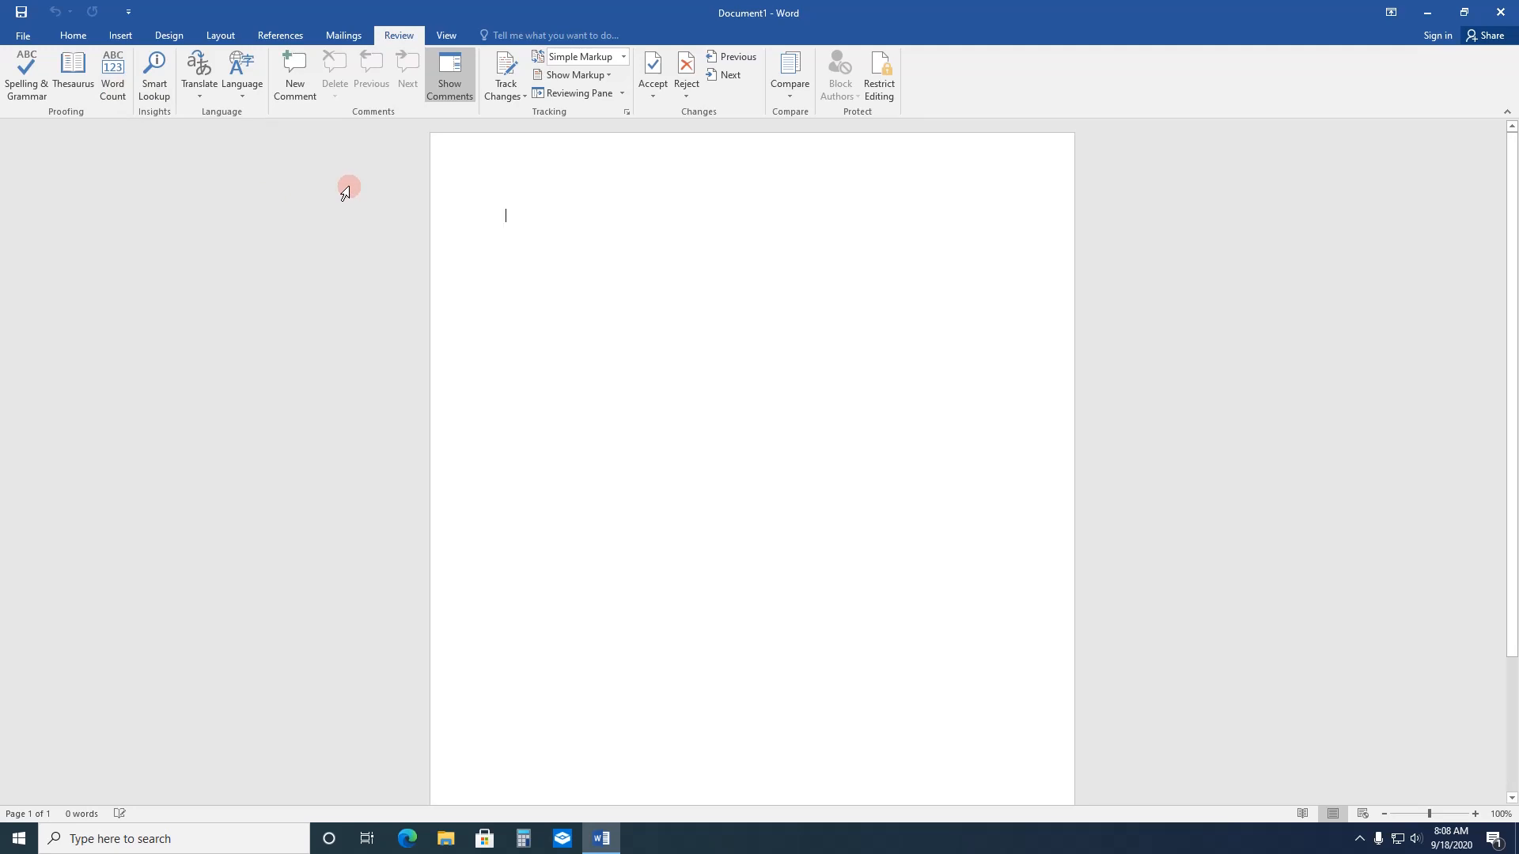
{"action": "left_click", "coordinate": [446, 34]}
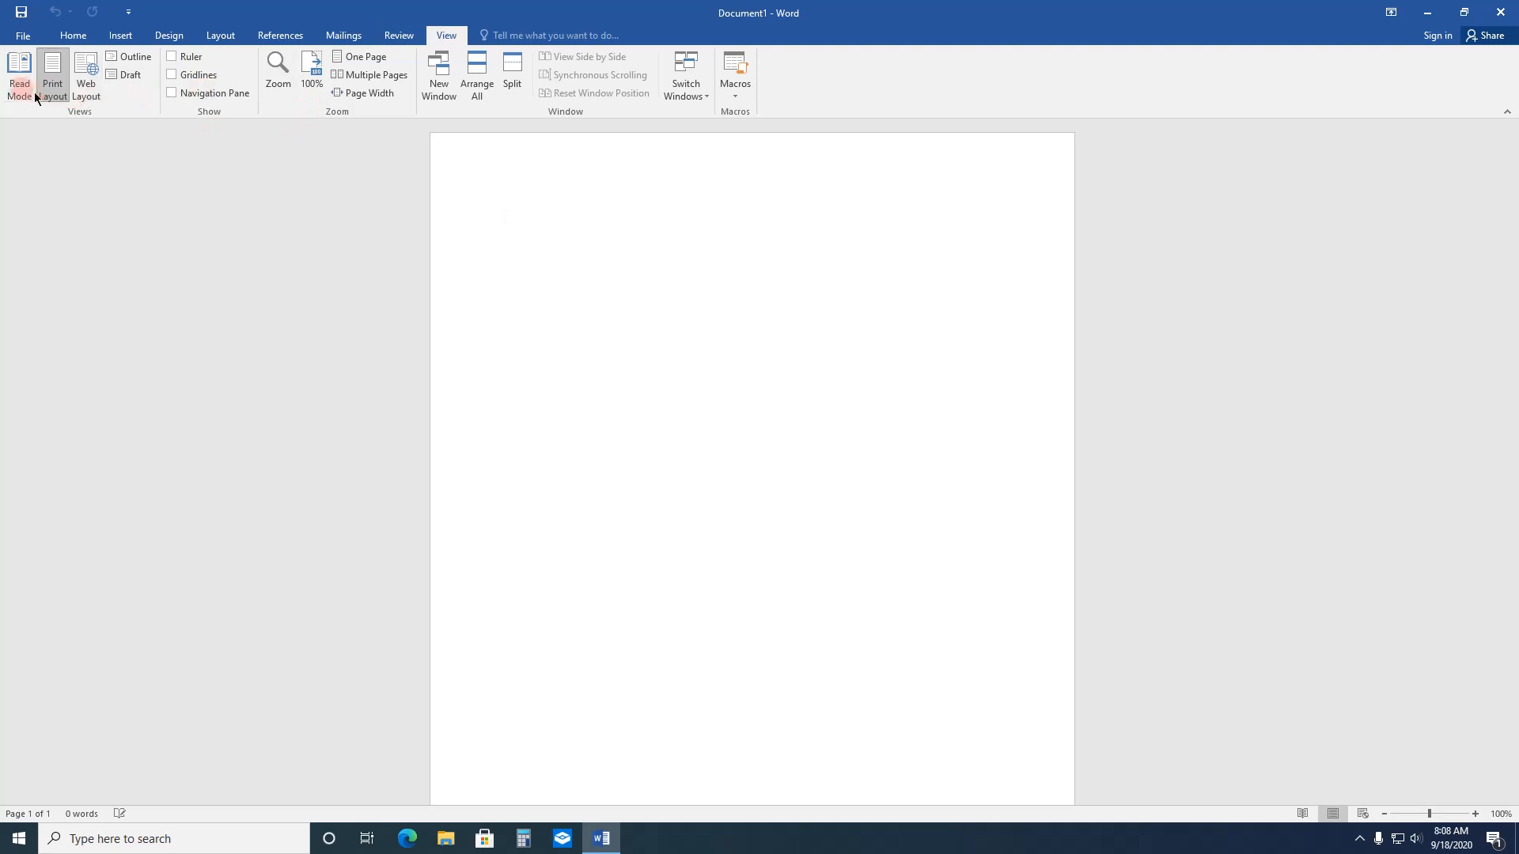
{"action": "left_click", "coordinate": [720, 218]}
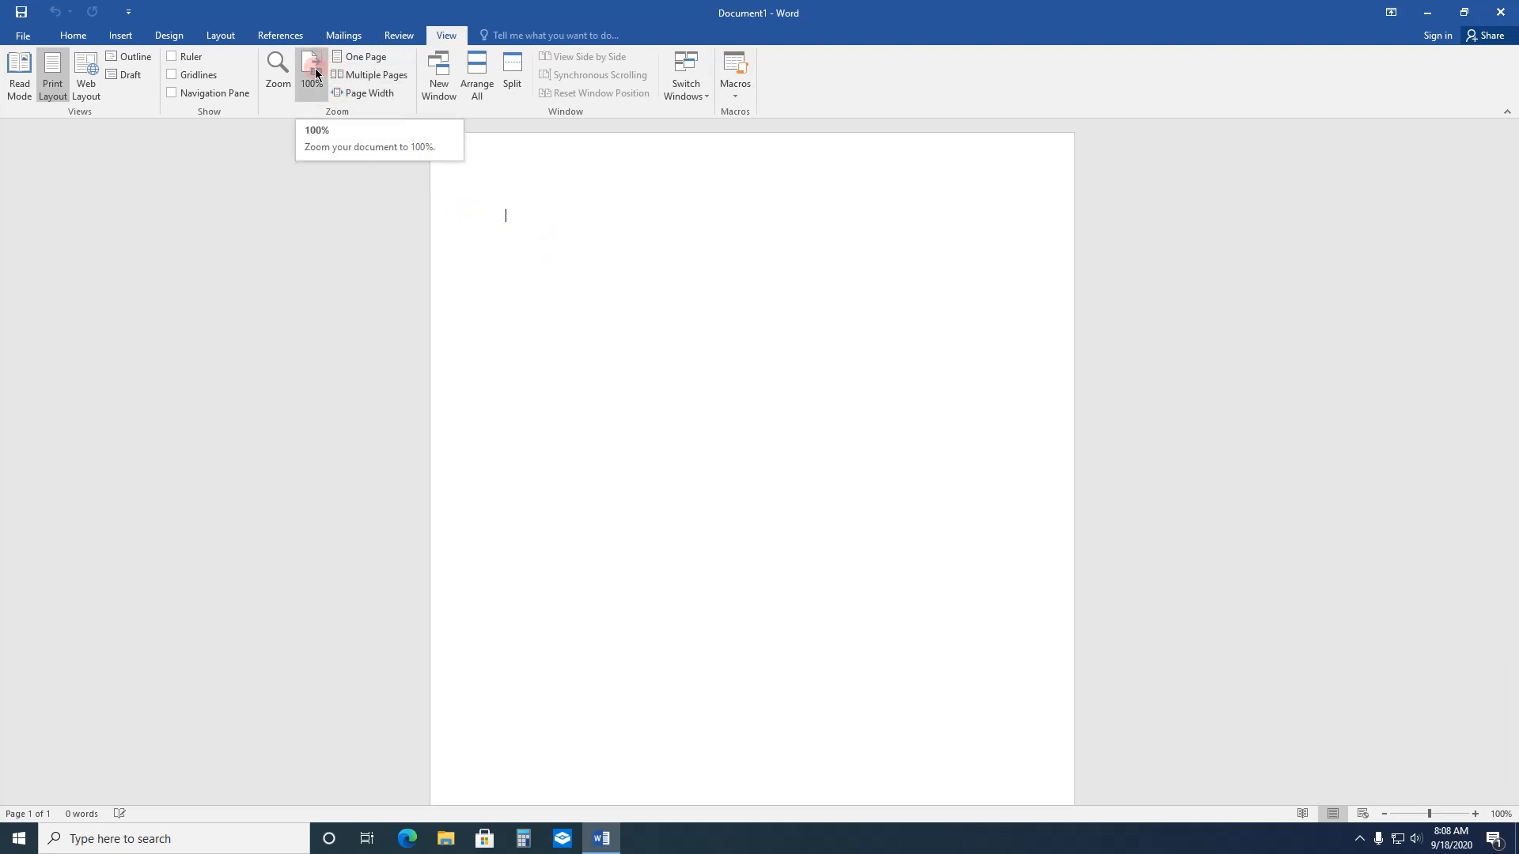
{"action": "left_click", "coordinate": [73, 36]}
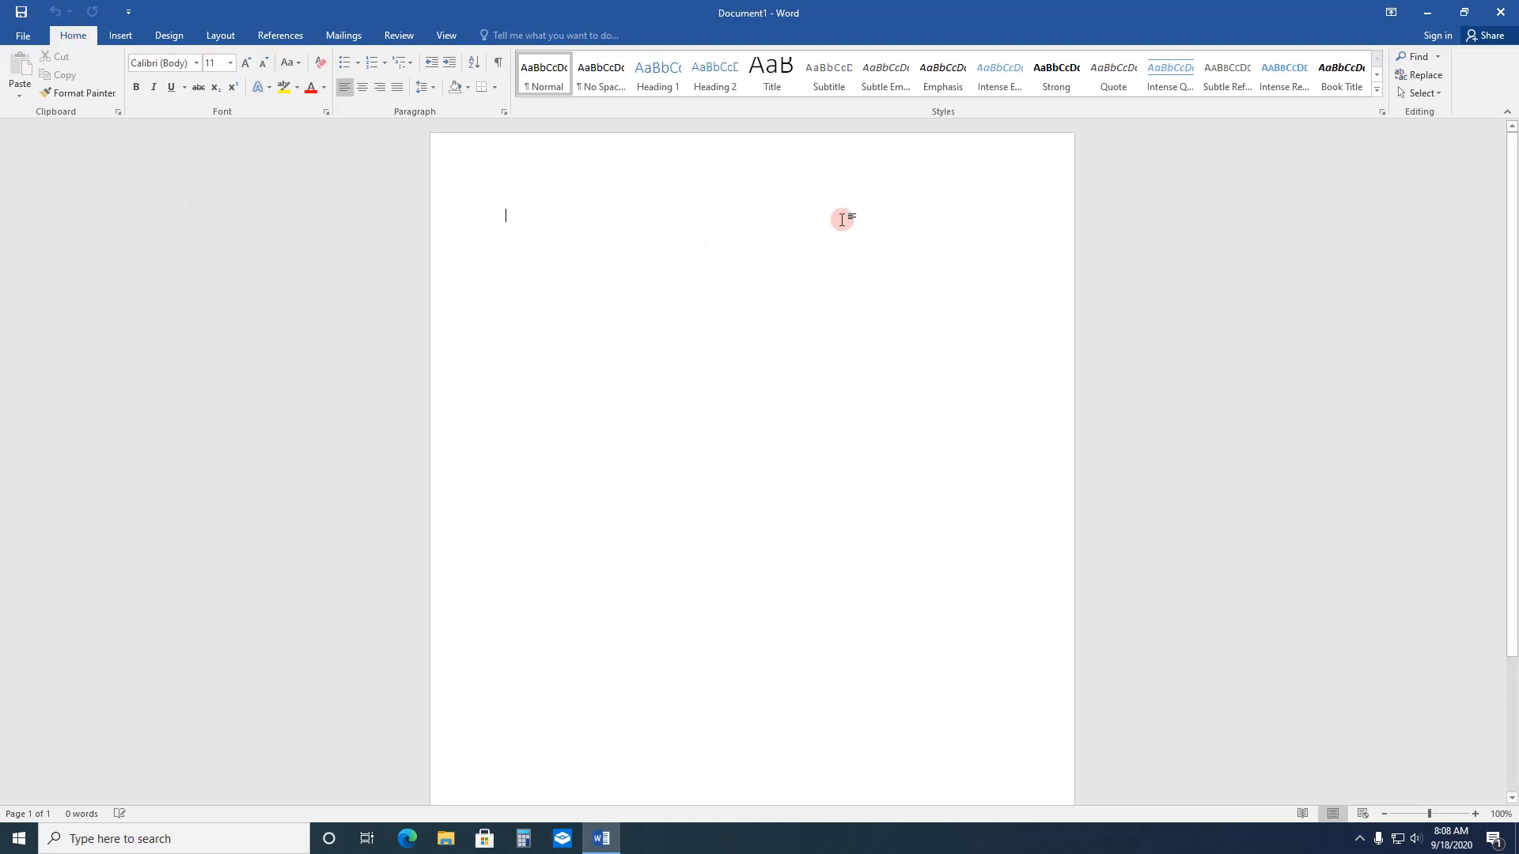
Step: Set the document zoom to page width and return to the Home commands
{"action": "left_click", "coordinate": [454, 36]}
{"action": "left_click", "coordinate": [311, 79]}
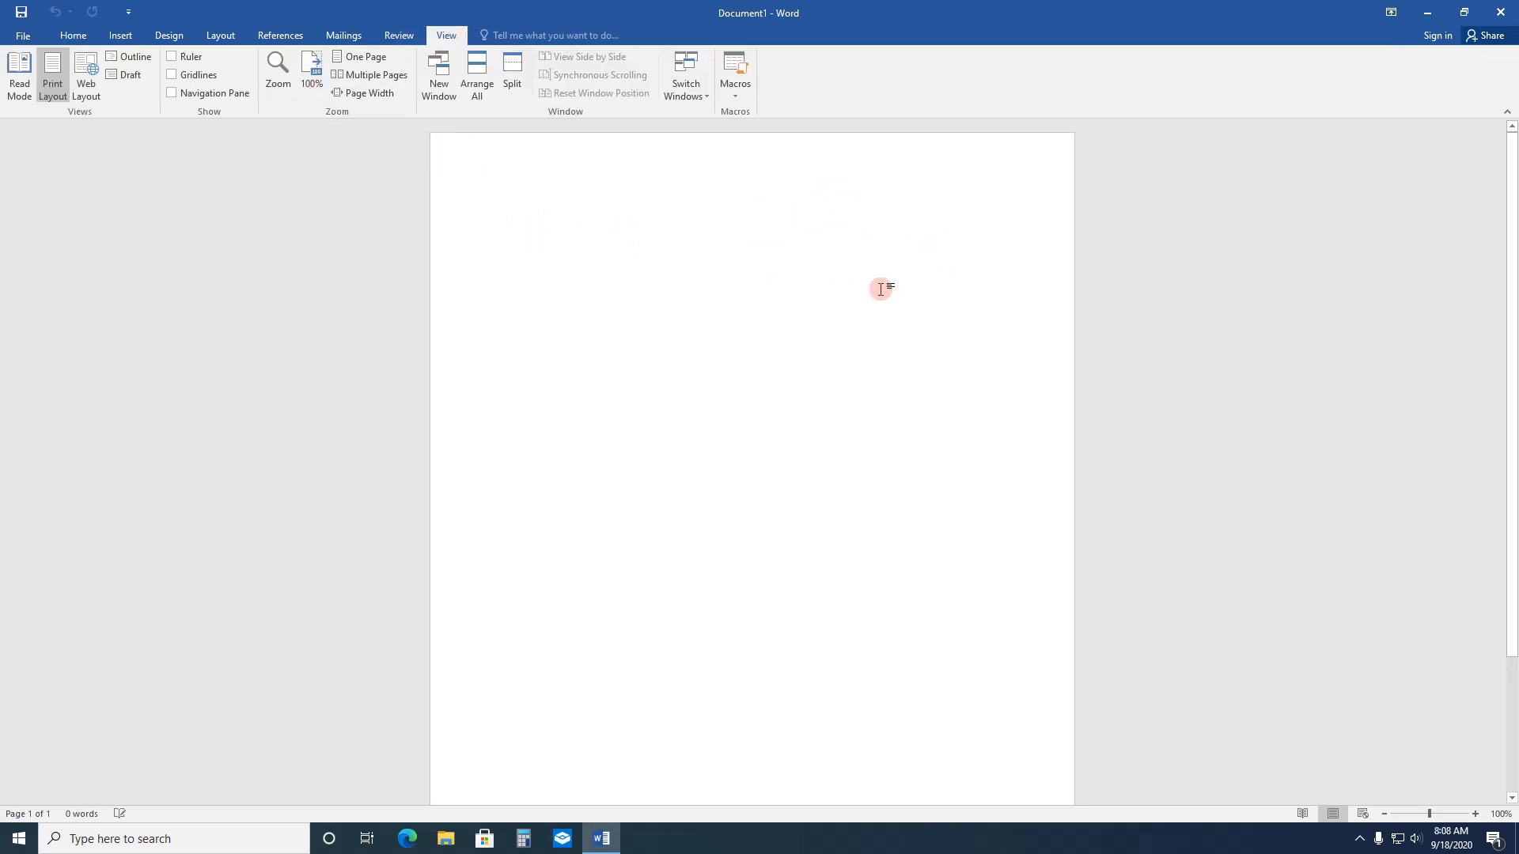
{"action": "left_click", "coordinate": [308, 67]}
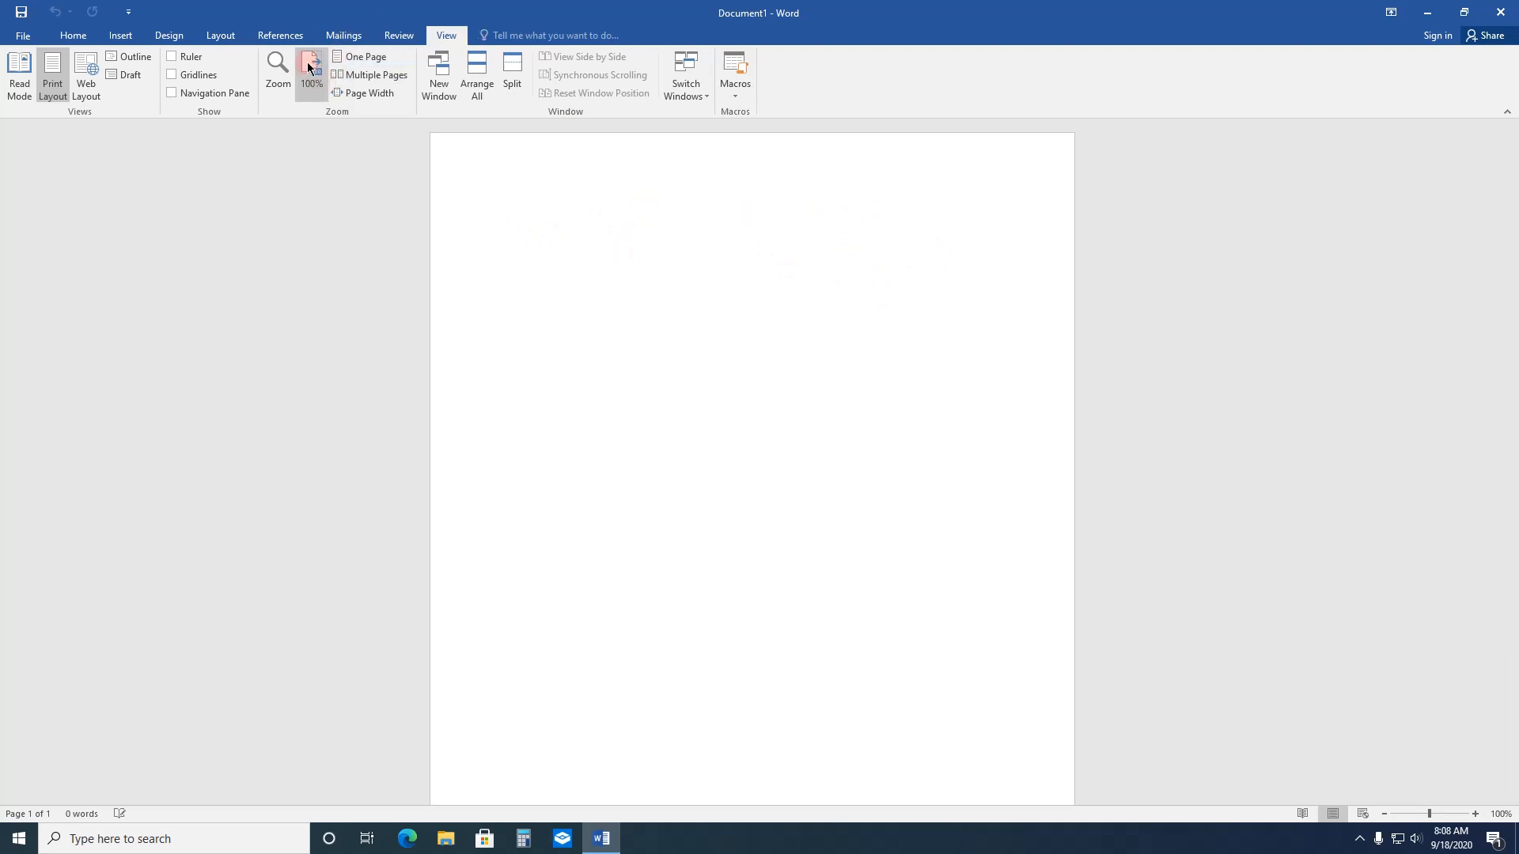
{"action": "left_click", "coordinate": [292, 76]}
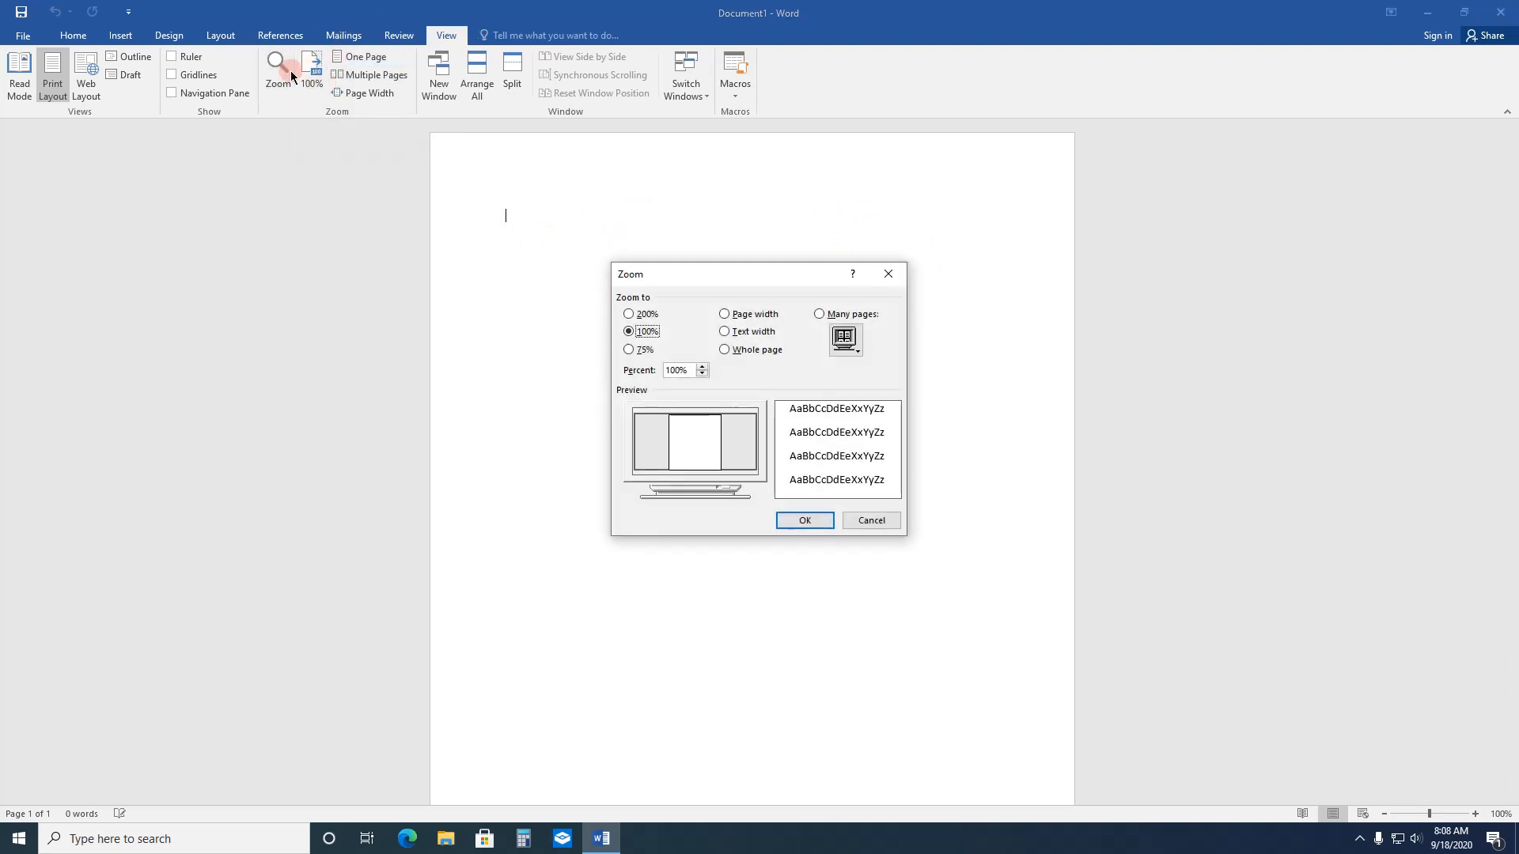
{"action": "left_click", "coordinate": [832, 334]}
{"action": "left_click", "coordinate": [752, 316]}
{"action": "left_click", "coordinate": [756, 335]}
{"action": "left_click", "coordinate": [753, 354]}
{"action": "left_click", "coordinate": [753, 316]}
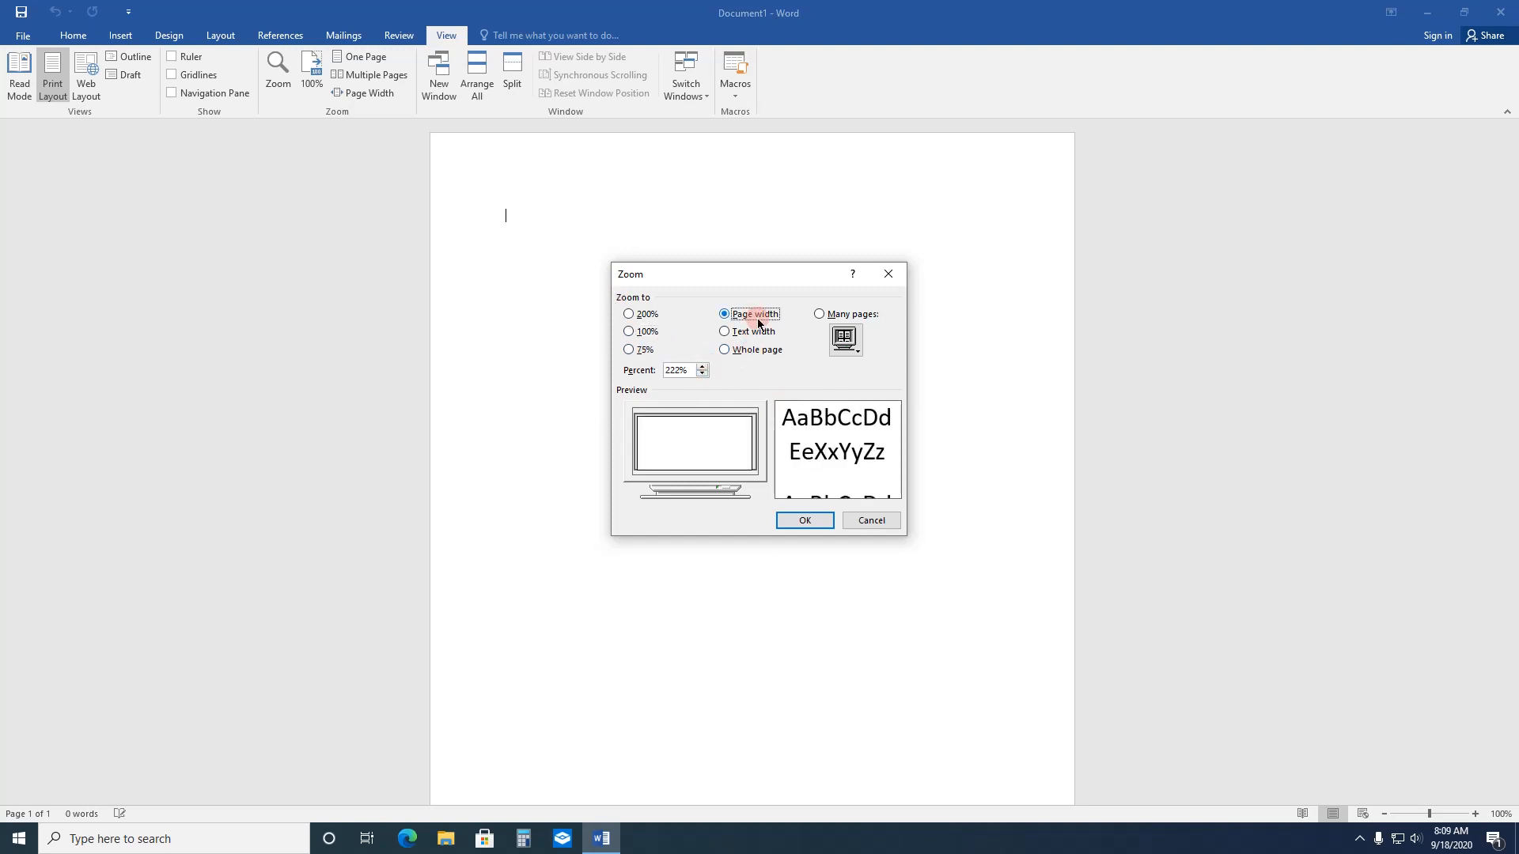
{"action": "left_click", "coordinate": [808, 523]}
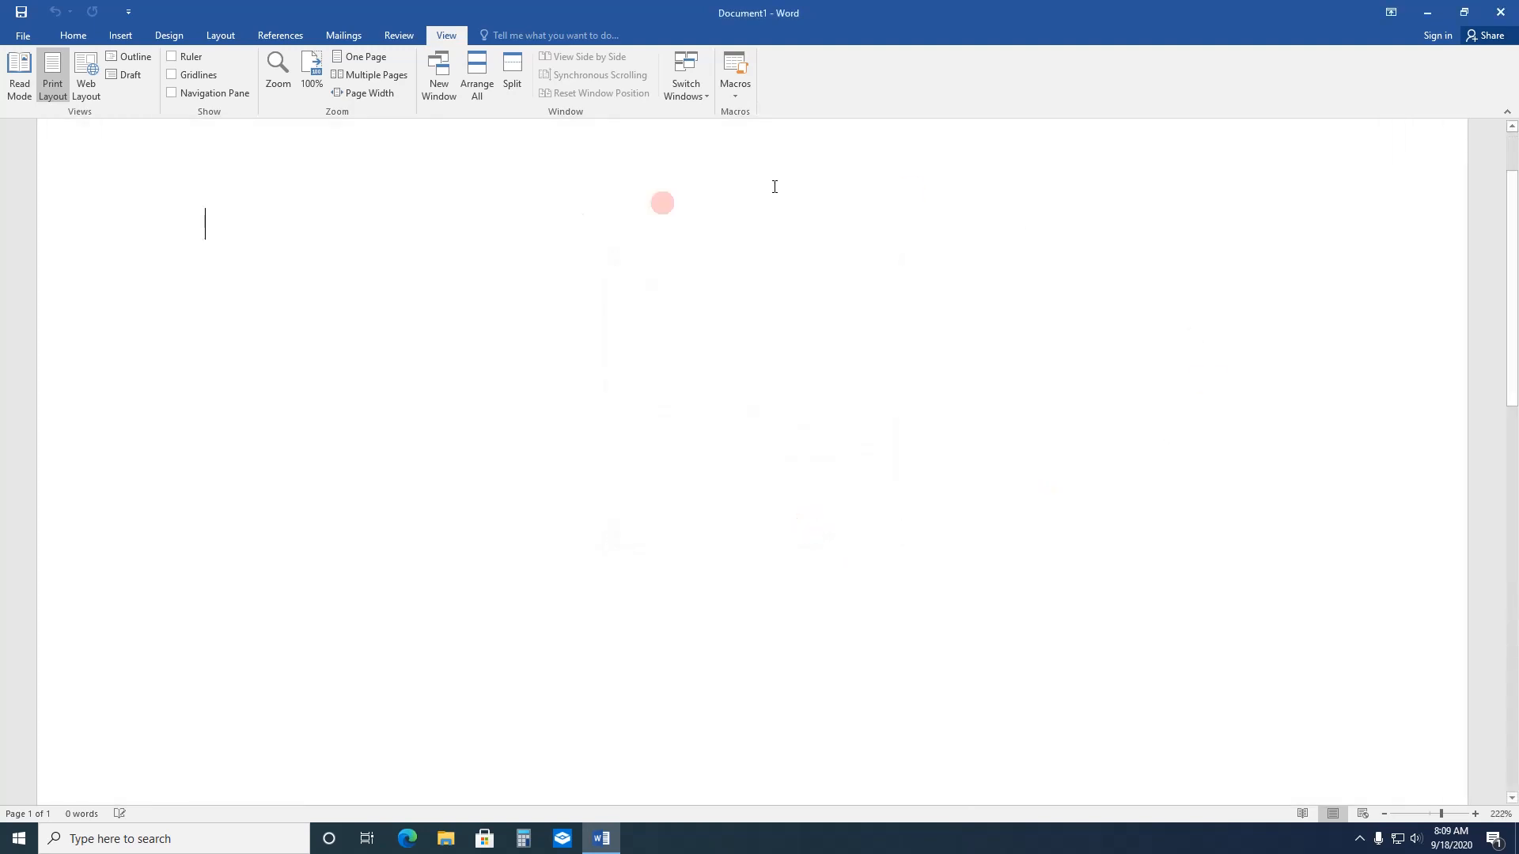
{"action": "left_click_drag", "start_coordinate": [1511, 223], "coordinate": [1506, 158]}
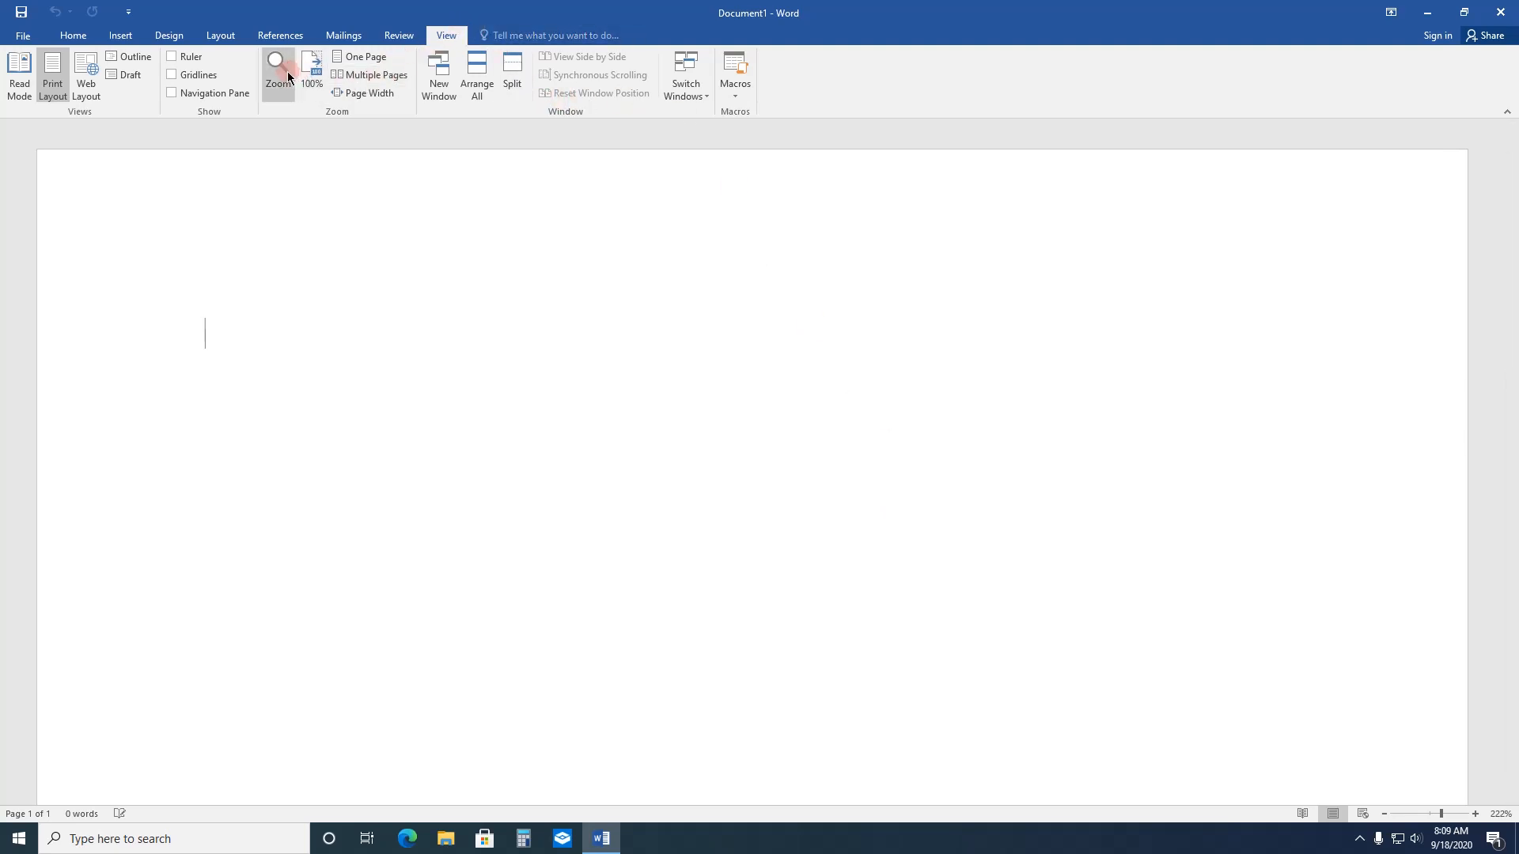
{"action": "left_click", "coordinate": [80, 44]}
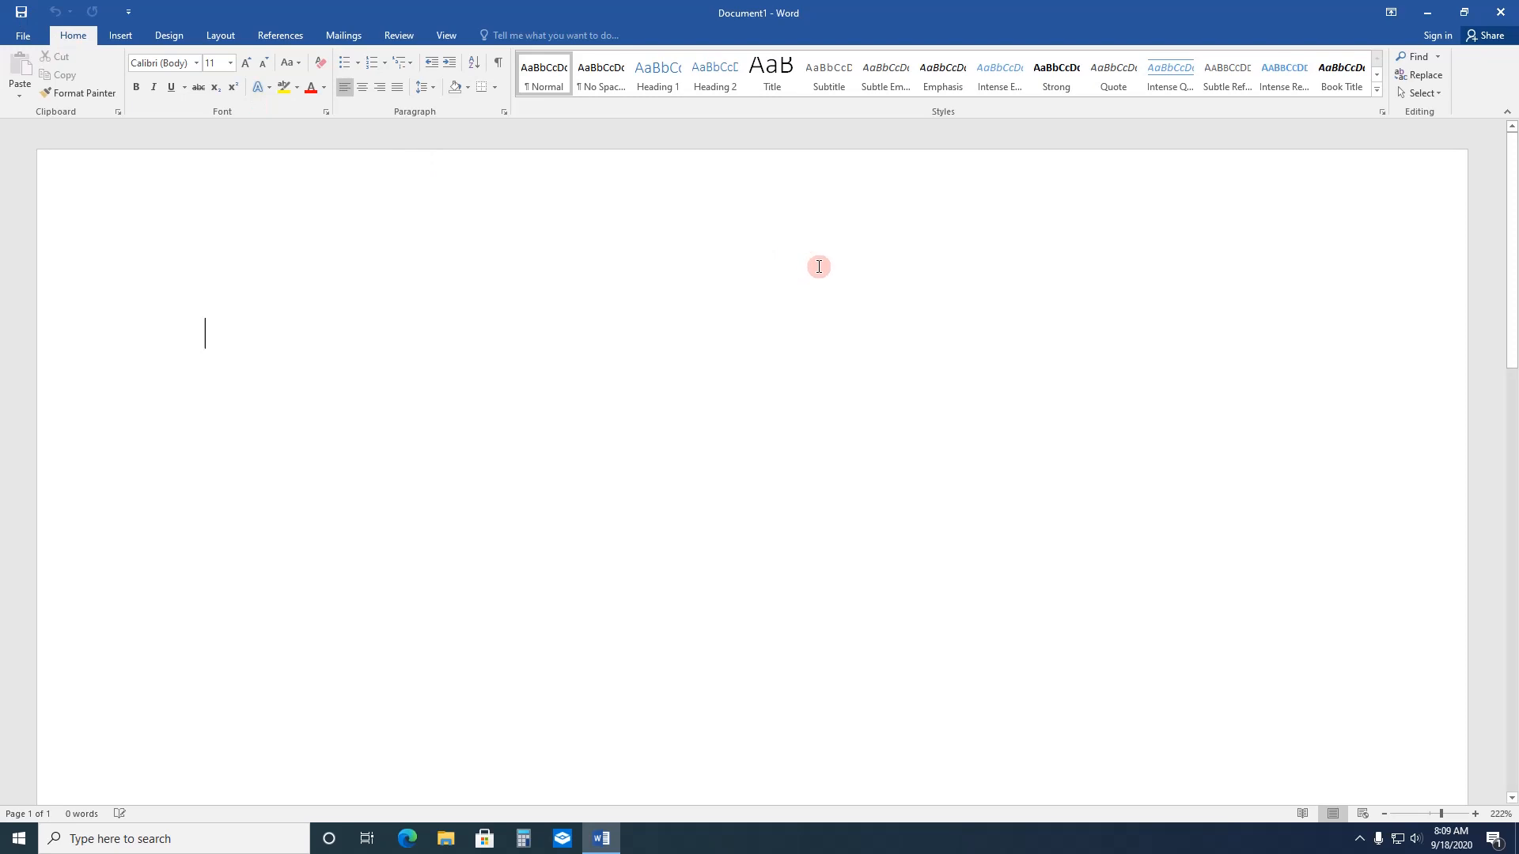
Step: Save the document as WordTutorial1 in the Documents folder
{"action": "left_click", "coordinate": [23, 36]}
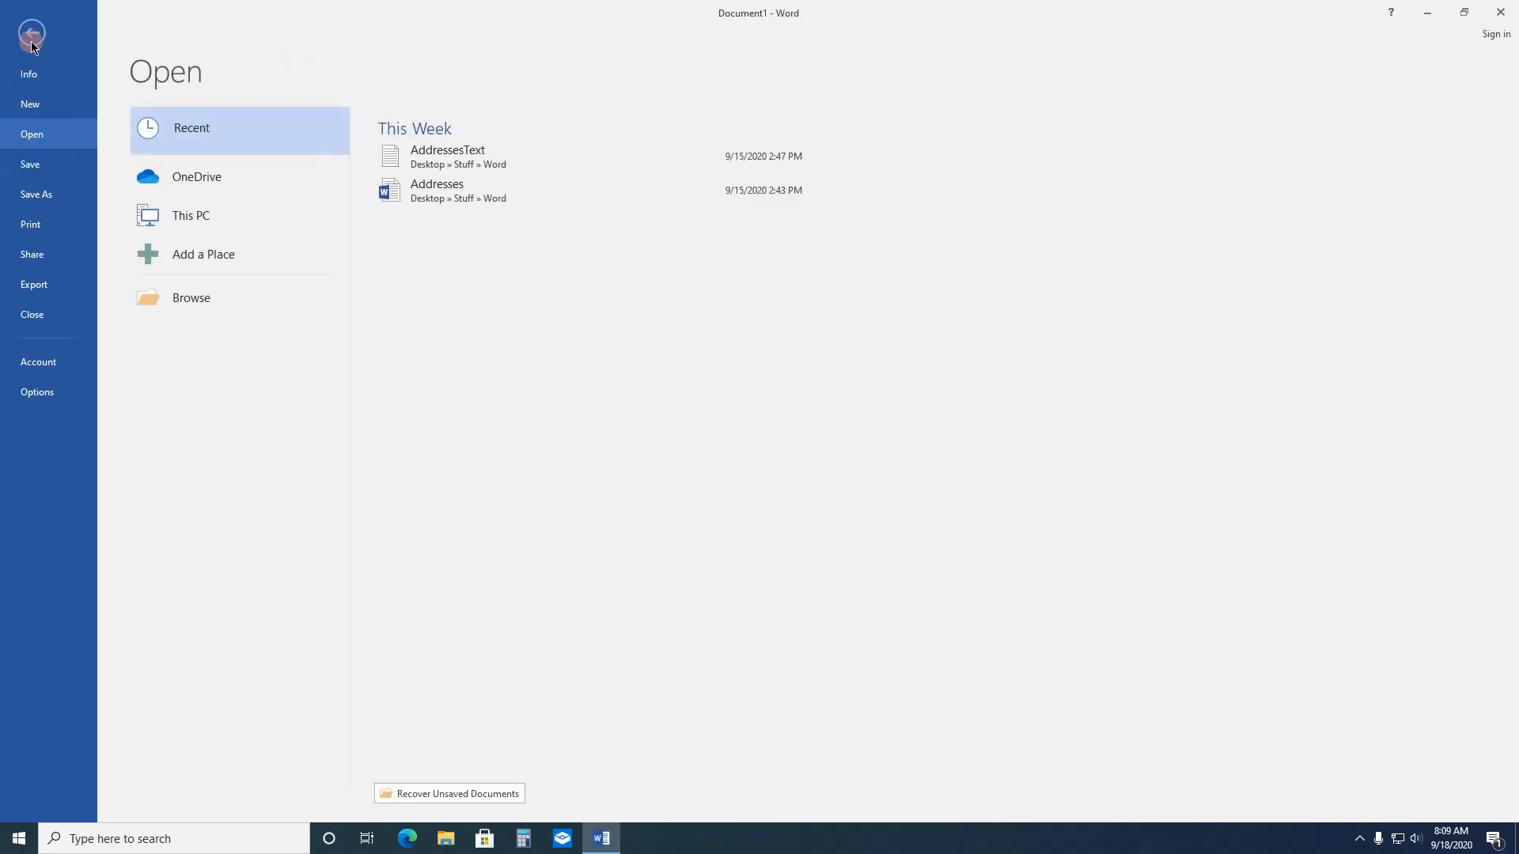
{"action": "left_click", "coordinate": [38, 197]}
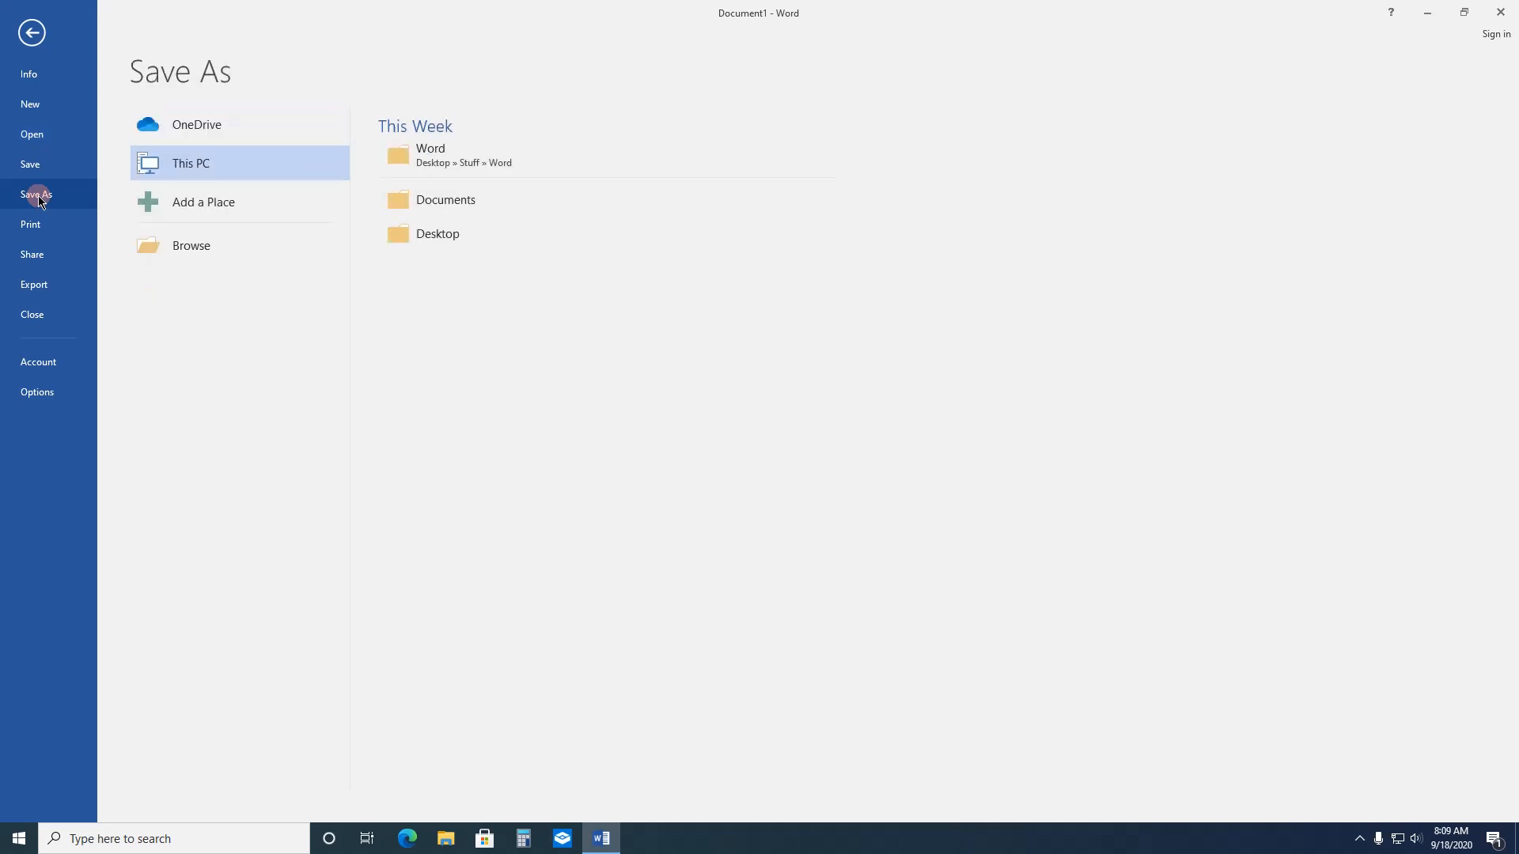
{"action": "left_click", "coordinate": [449, 200]}
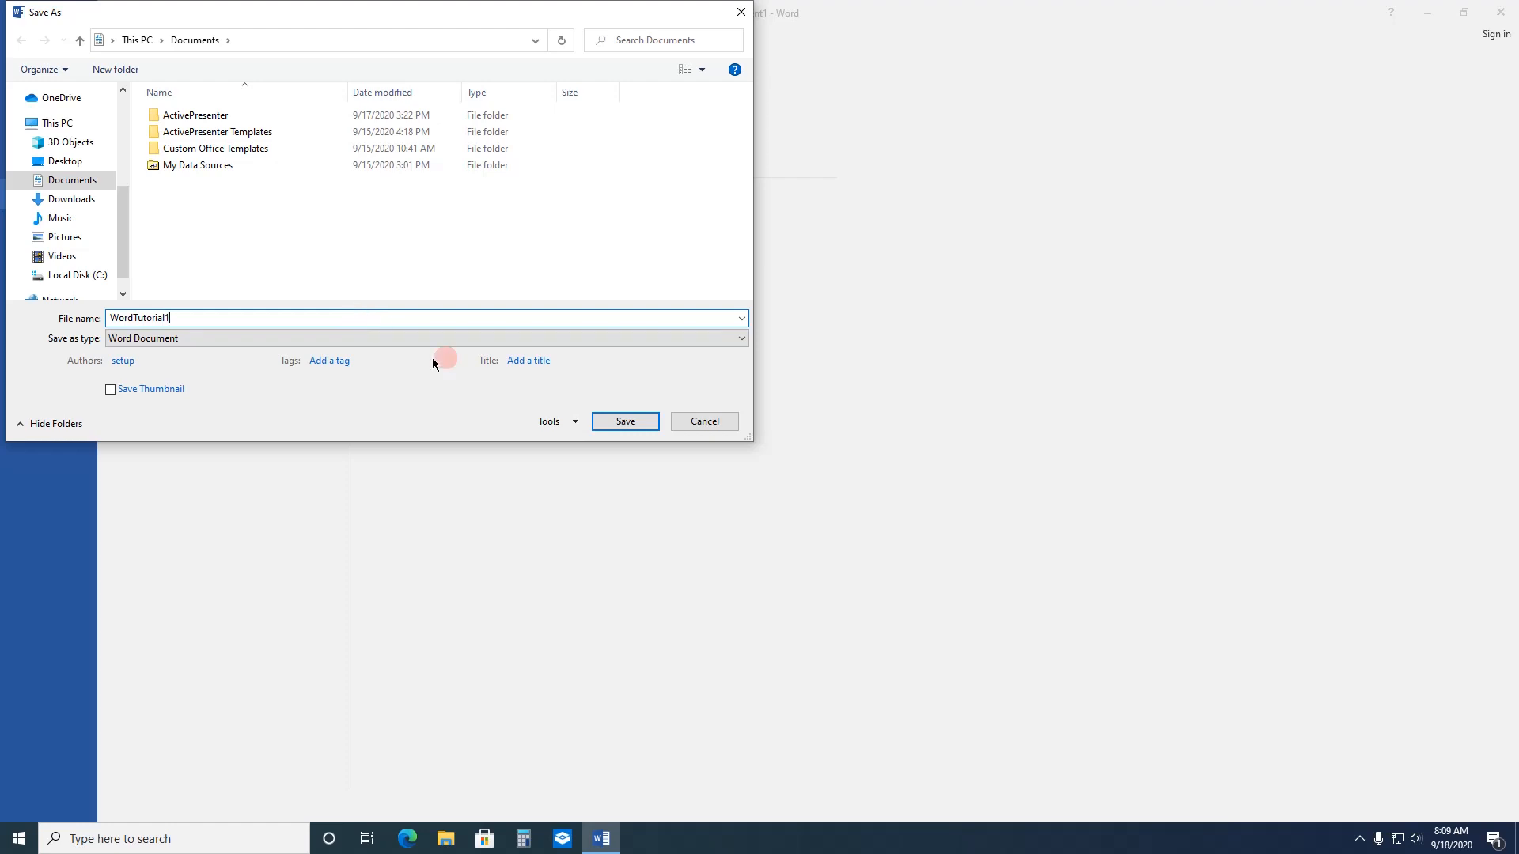
{"action": "left_click", "coordinate": [610, 425]}
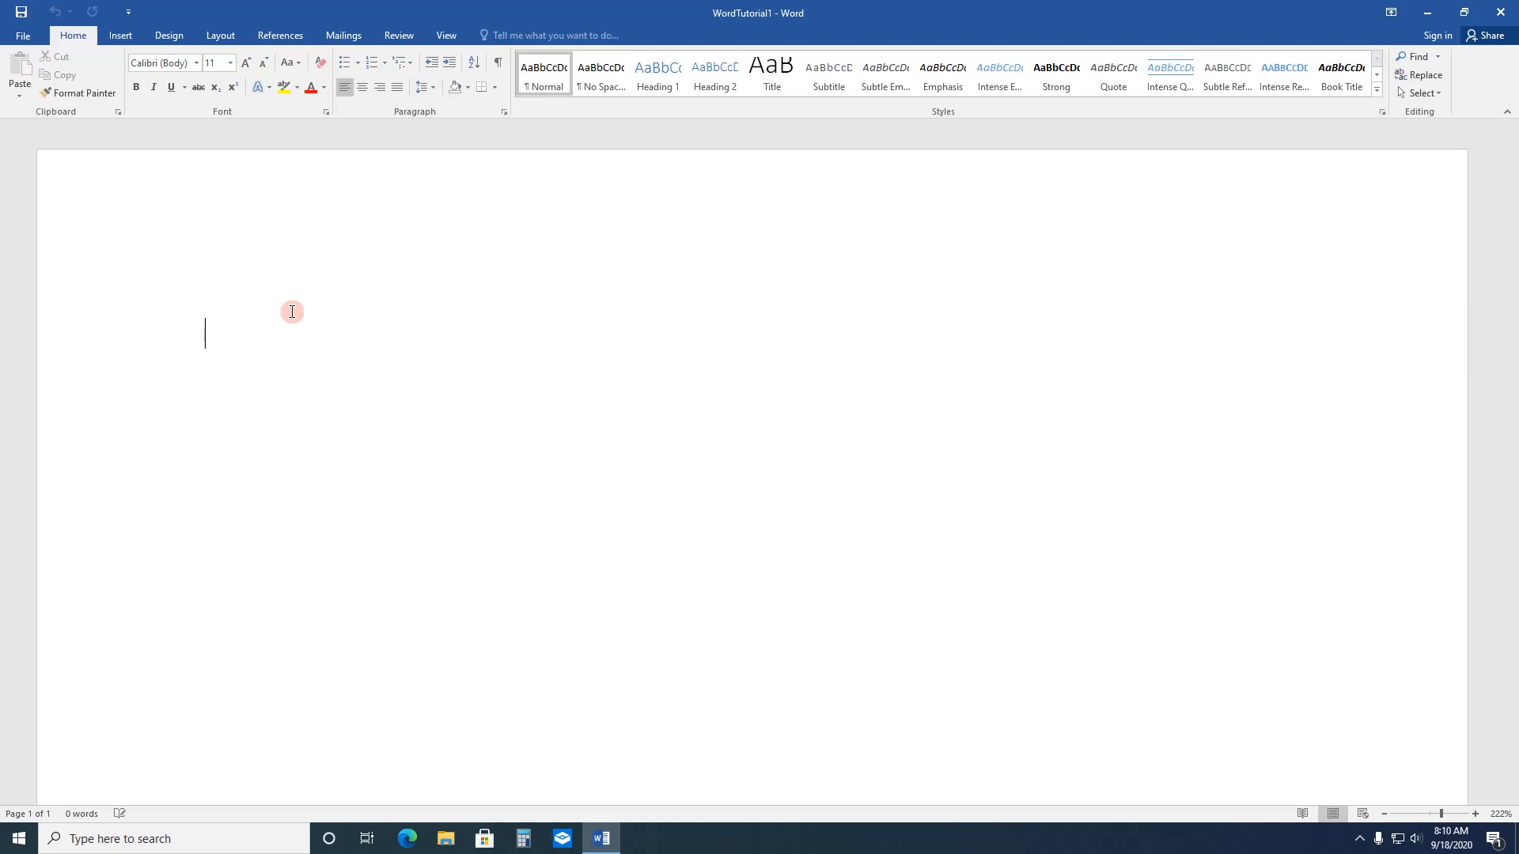
Step: Write the opening line "This is our Word Document" and begin a second paragraph with "Alkj"
{"action": "type", "text": "his is our Word "}
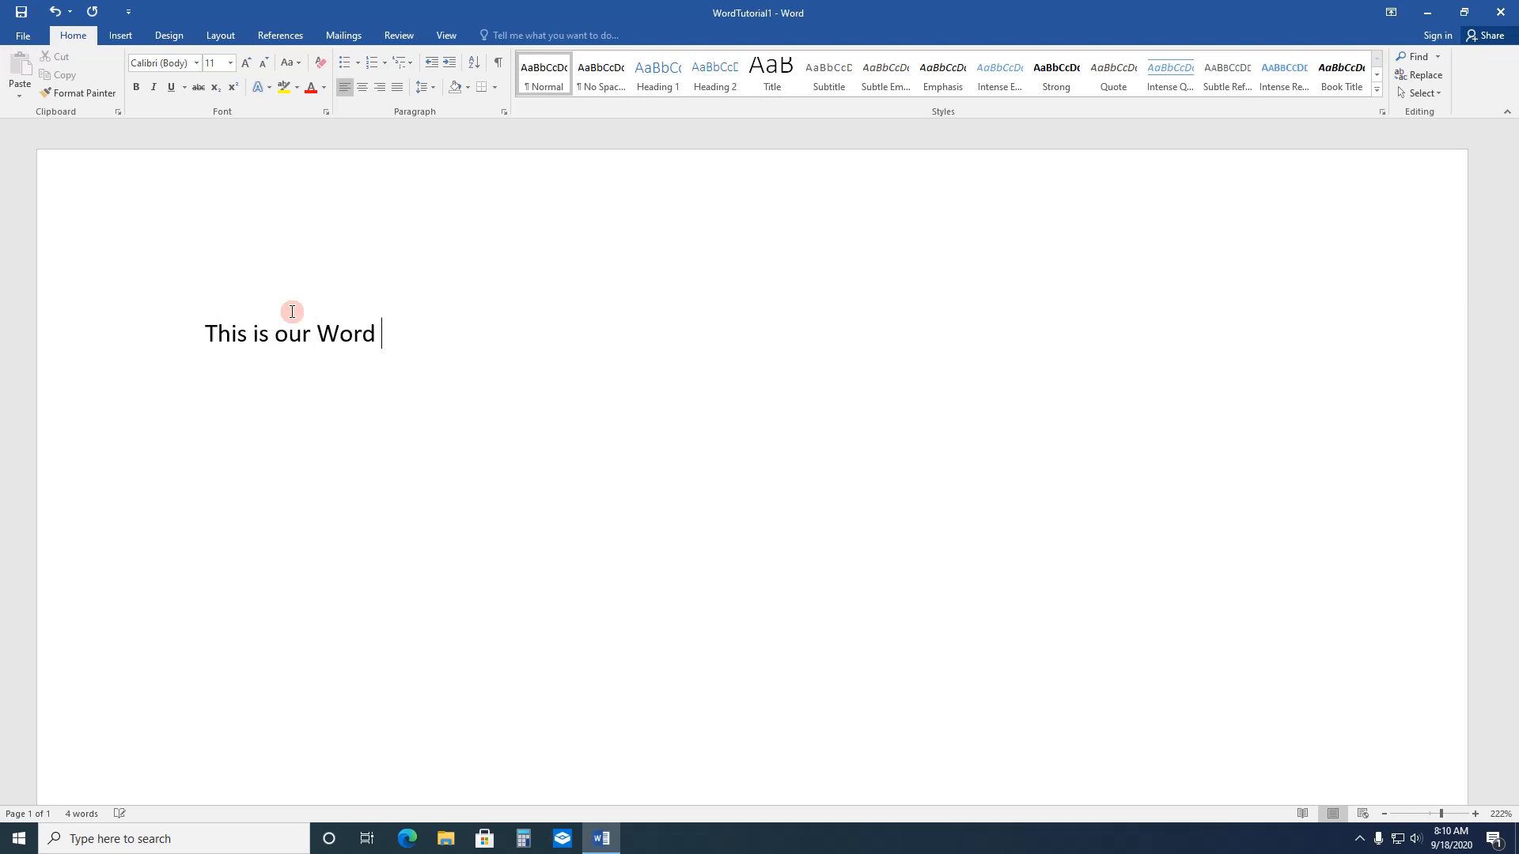
{"action": "type", "text": "Document Alkj"}
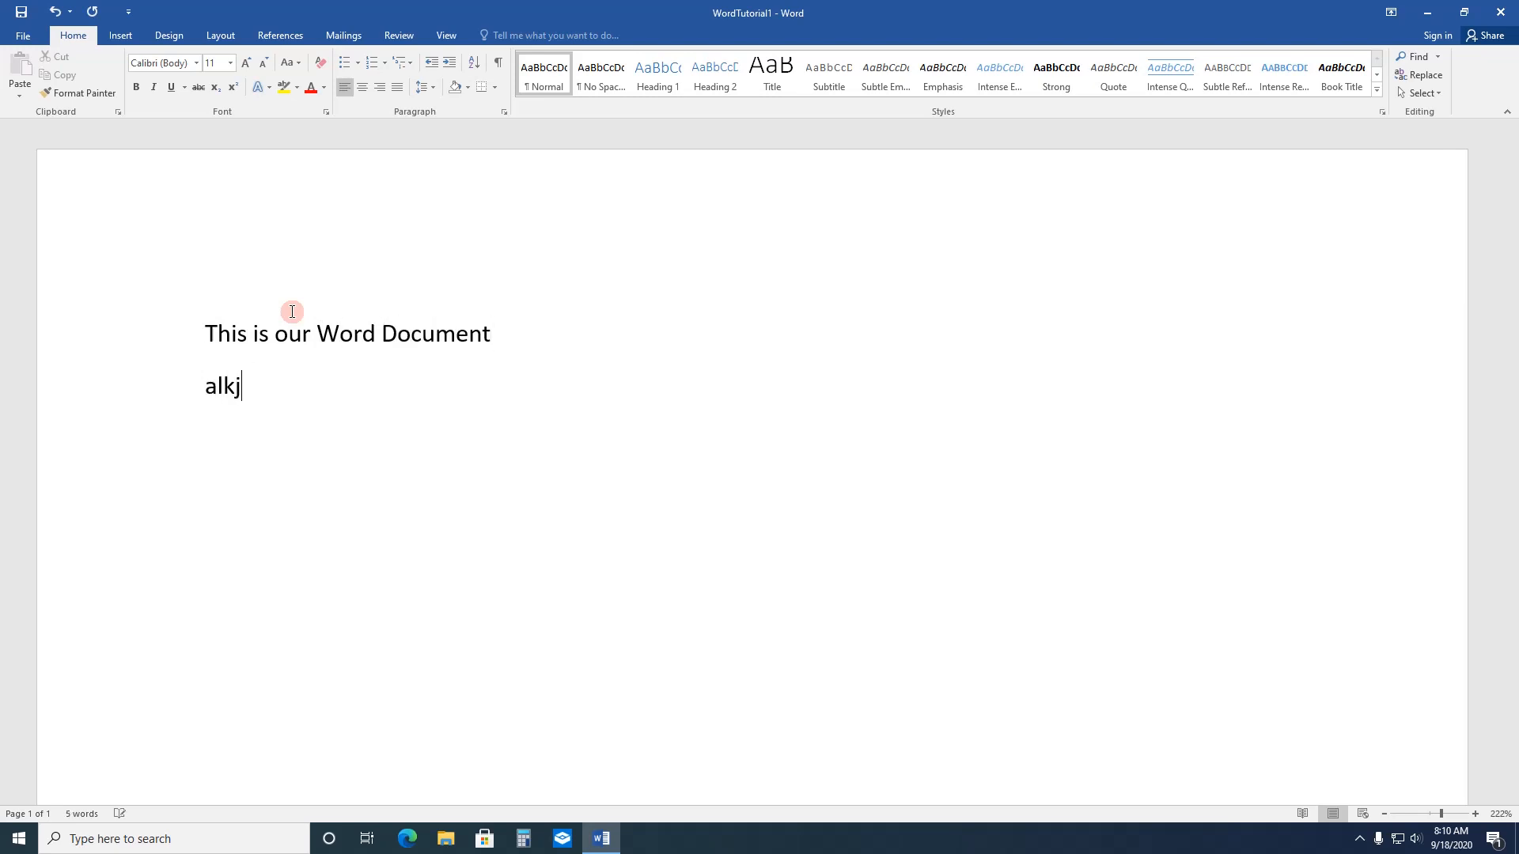
{"action": "type", "text": "flkj;aj asdfjad fka dkasdfkj"}
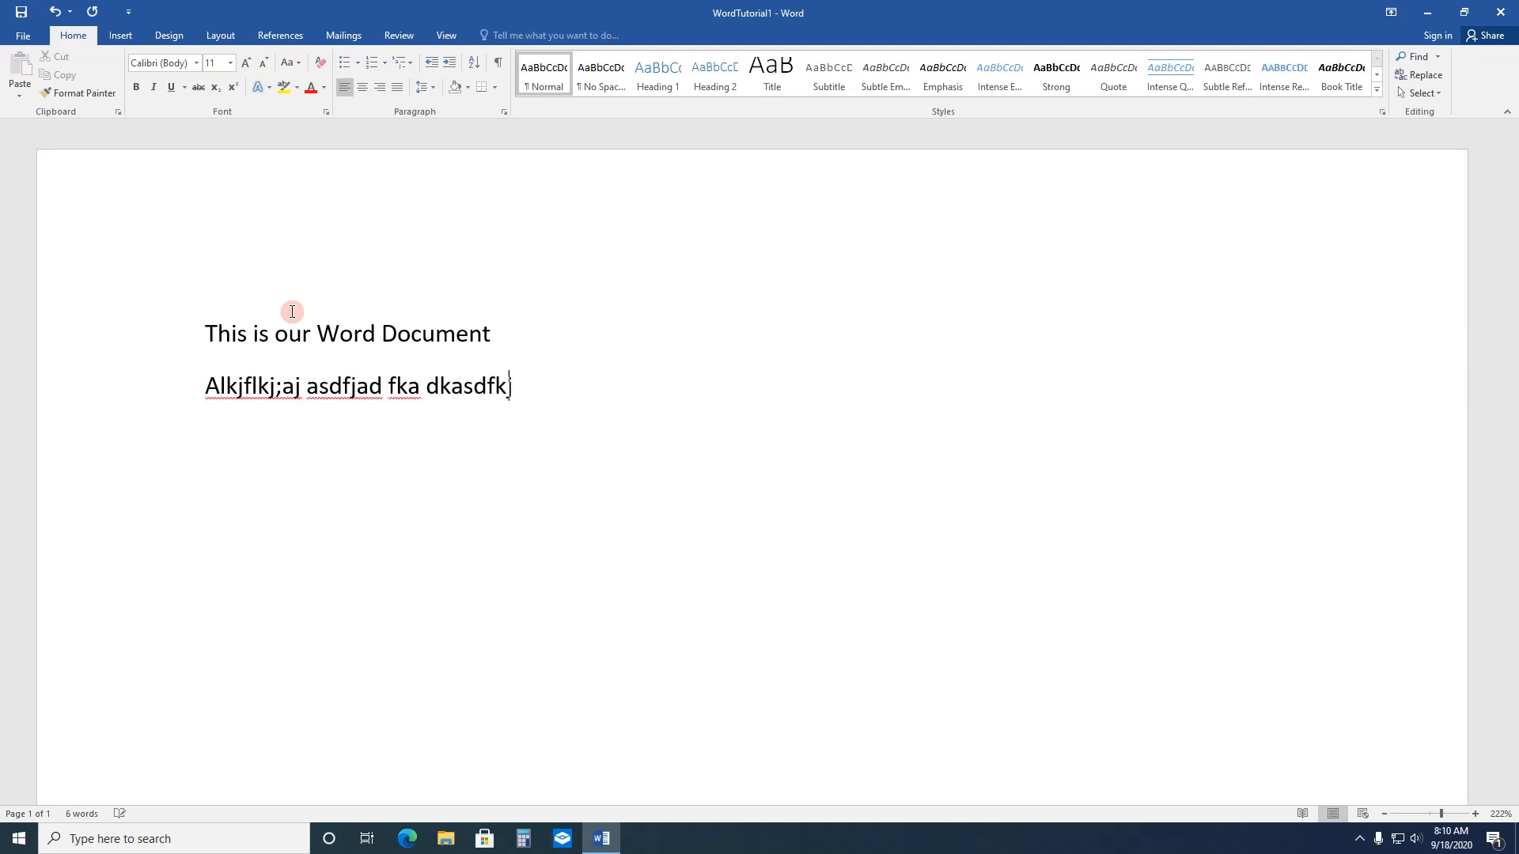
{"action": "type", "text": " askdf aksdf kasf k"}
Step: Complete the second line as "Alkjflkj;aj asdfjad fka dkasdfkj askdf aksdf kasf k", and add the lines "Asdkhfakhdfkasdfasjdflkjas", "Sadfasdfasdfas kjfkjf;asljfdasd" and "sdfasdfasdf"
{"action": "key", "text": "Return"}
{"action": "type", "text": "asdkhfakhdf"}
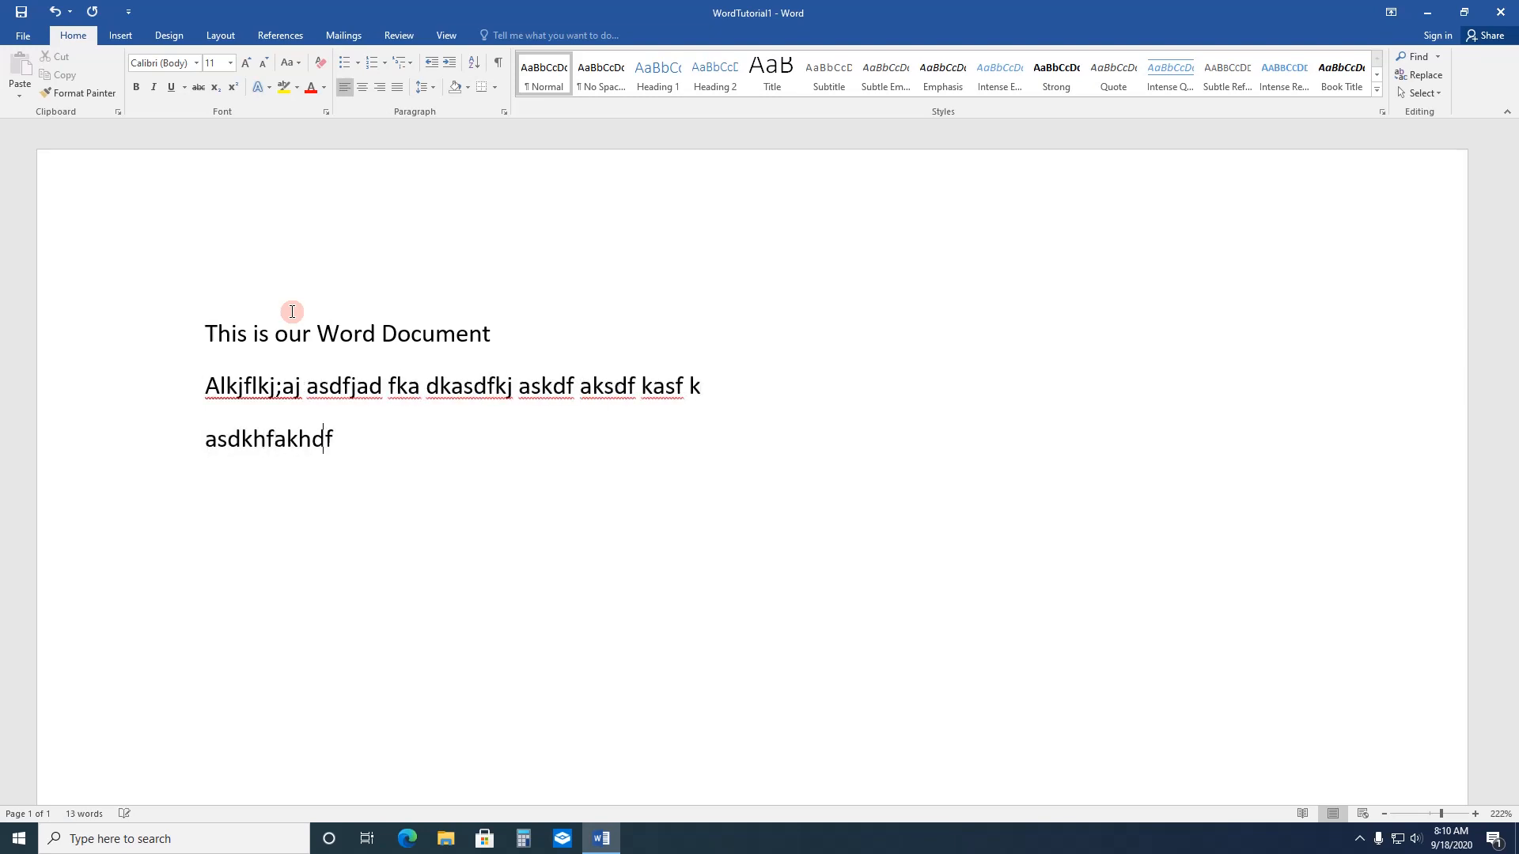
{"action": "type", "text": "kasdfasjdflkjas"}
{"action": "key", "text": "Return"}
{"action": "type", "text": "sadfasdfasdfas k"}
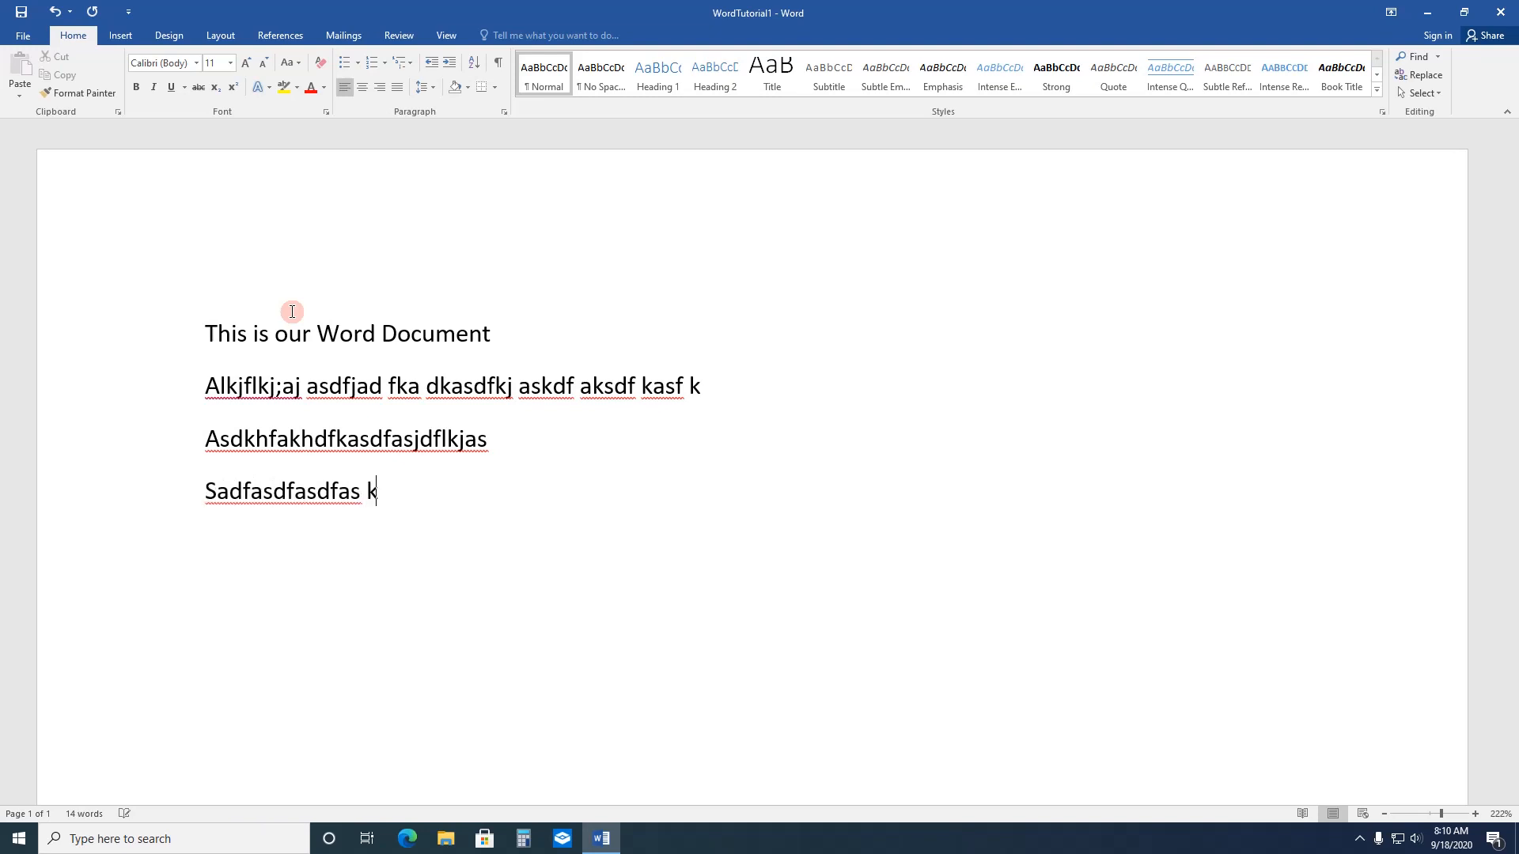
{"action": "type", "text": "jfkjf;asljfdasd"}
{"action": "key", "text": "Return"}
{"action": "type", "text": "sdfasdfasdf"}
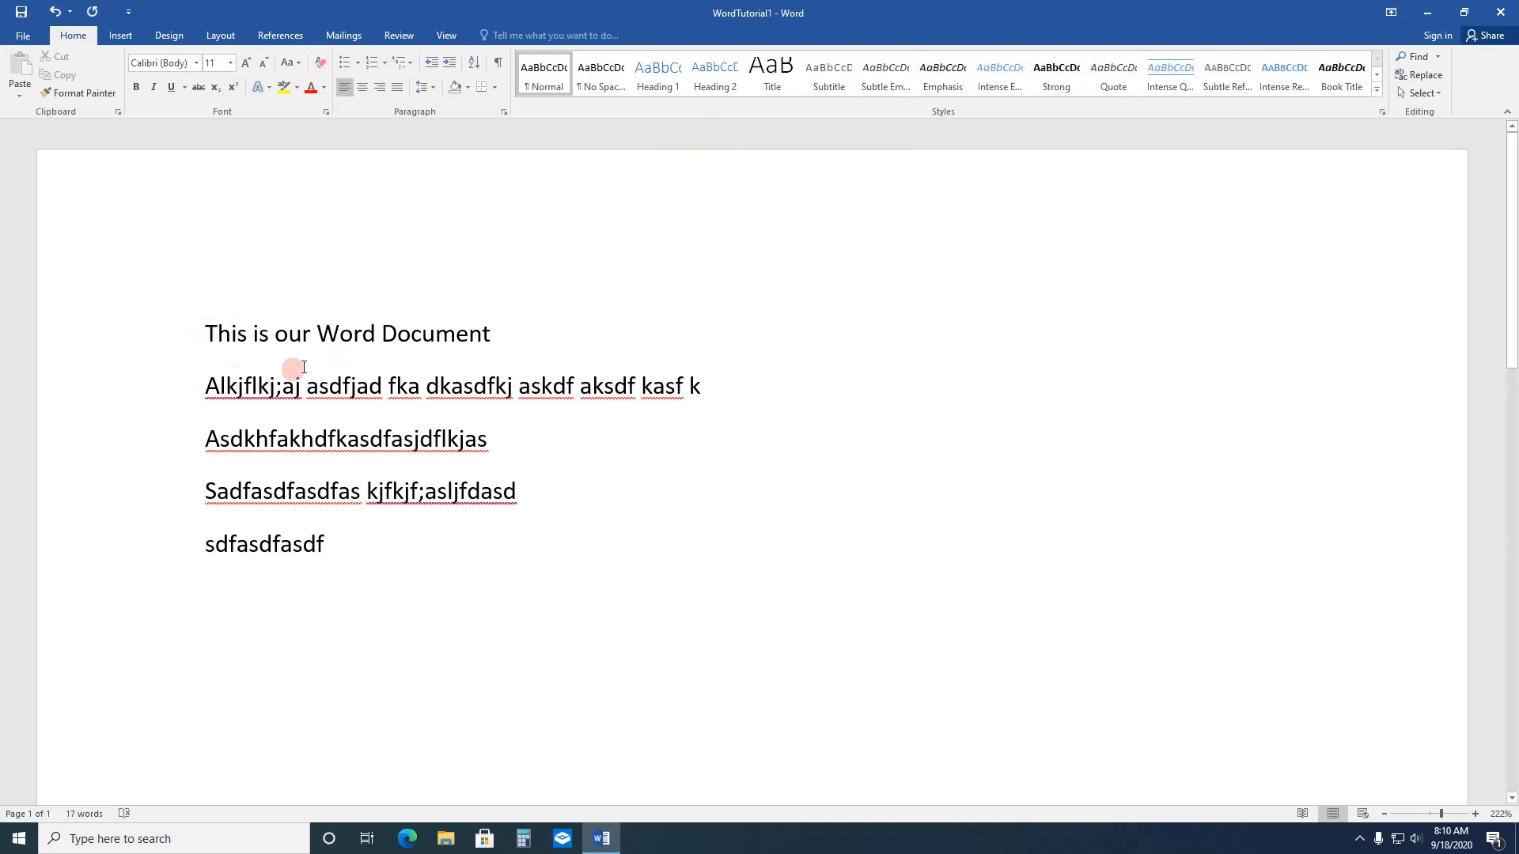
Step: Apply the Intense Reference style to the opening line "This is our Word Document"
{"action": "left_click_drag", "start_coordinate": [203, 332], "coordinate": [451, 316]}
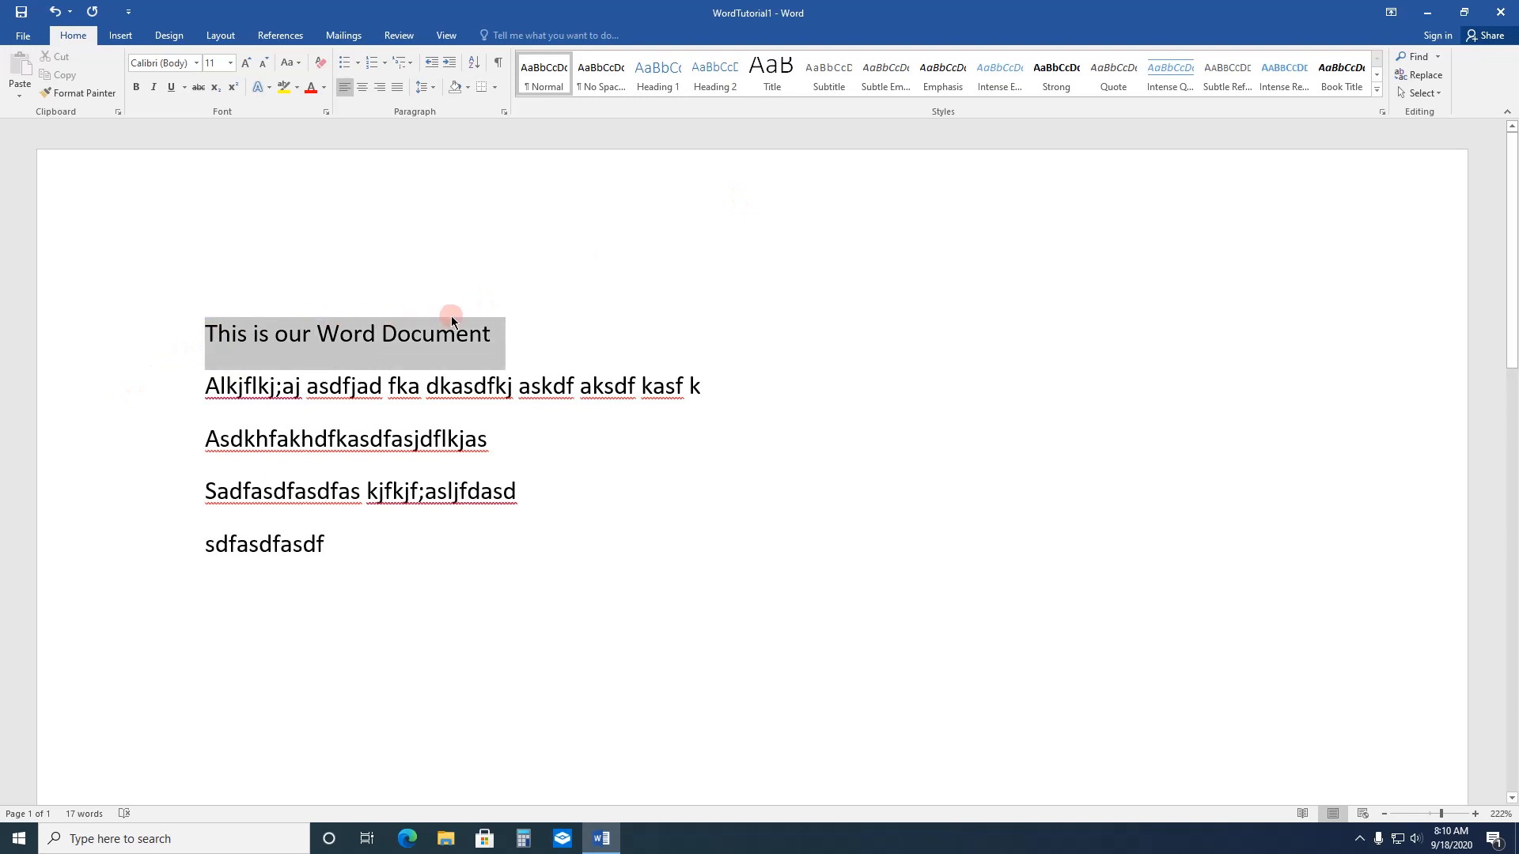
{"action": "left_click", "coordinate": [1376, 94]}
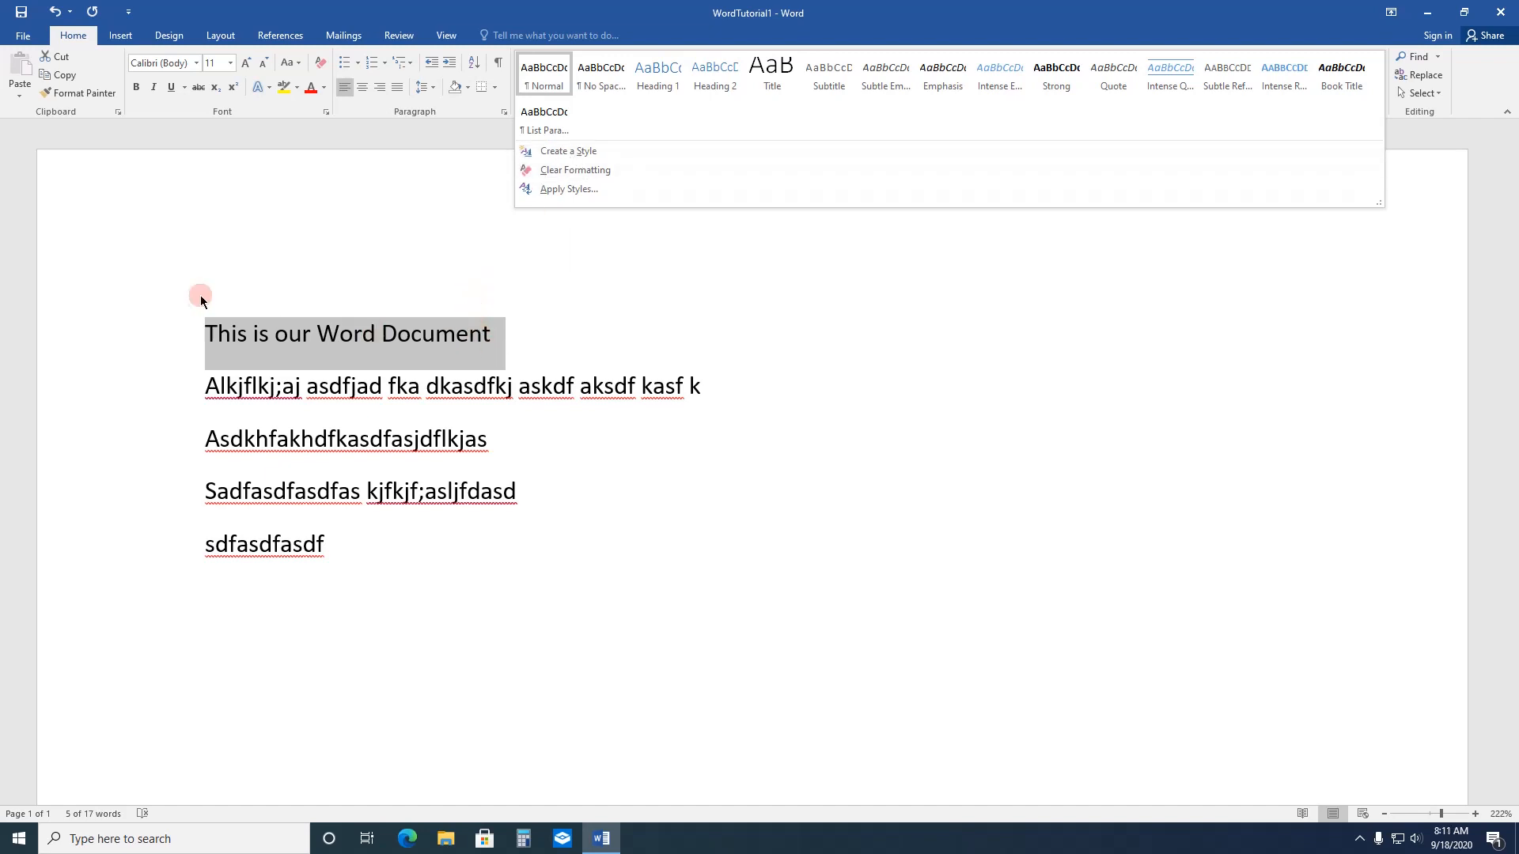
{"action": "left_click", "coordinate": [691, 272]}
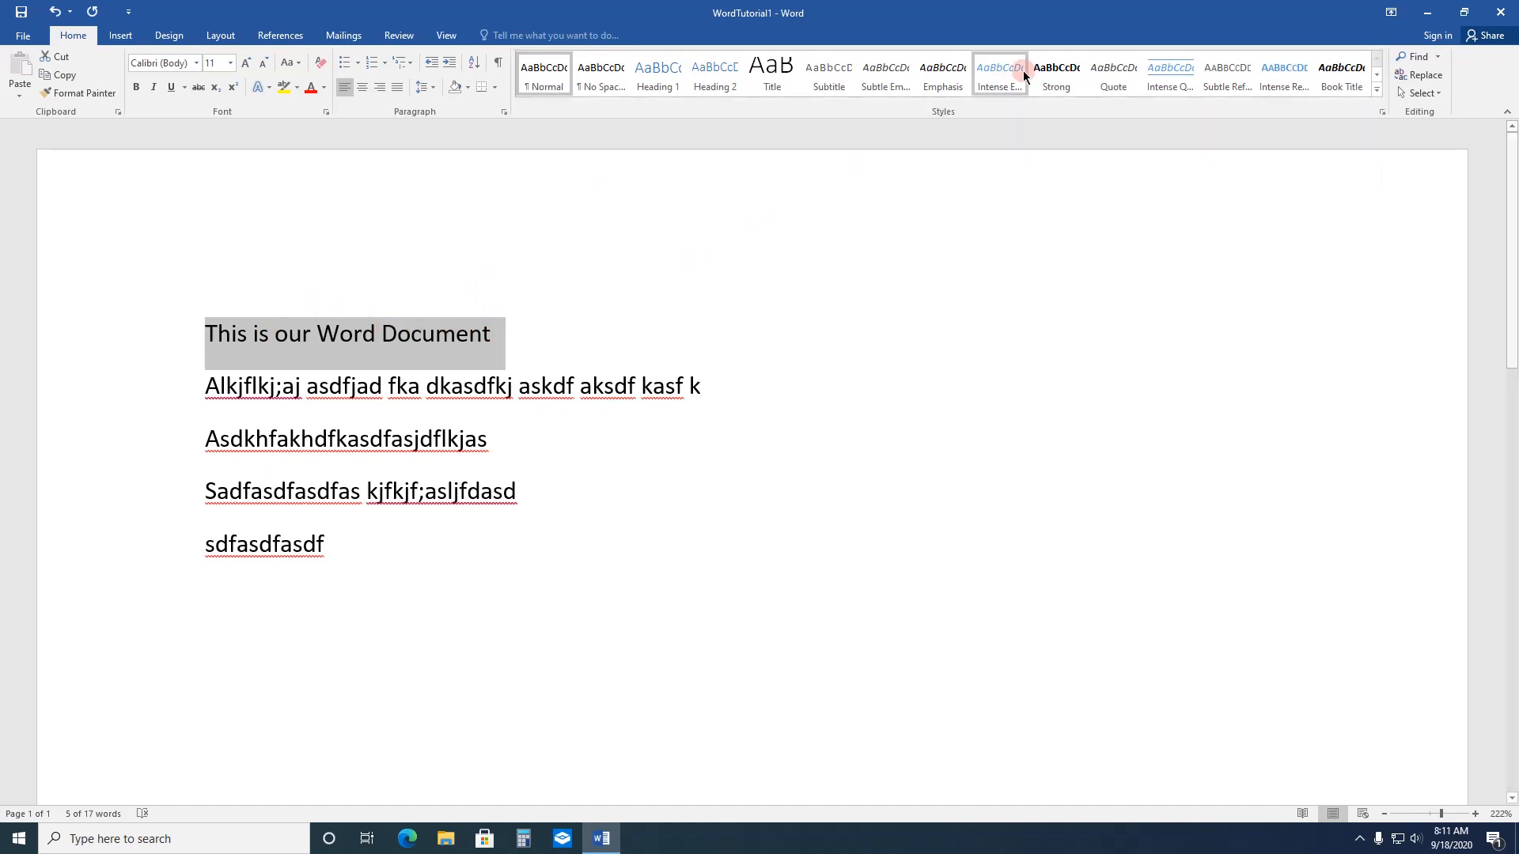
{"action": "left_click", "coordinate": [1287, 76]}
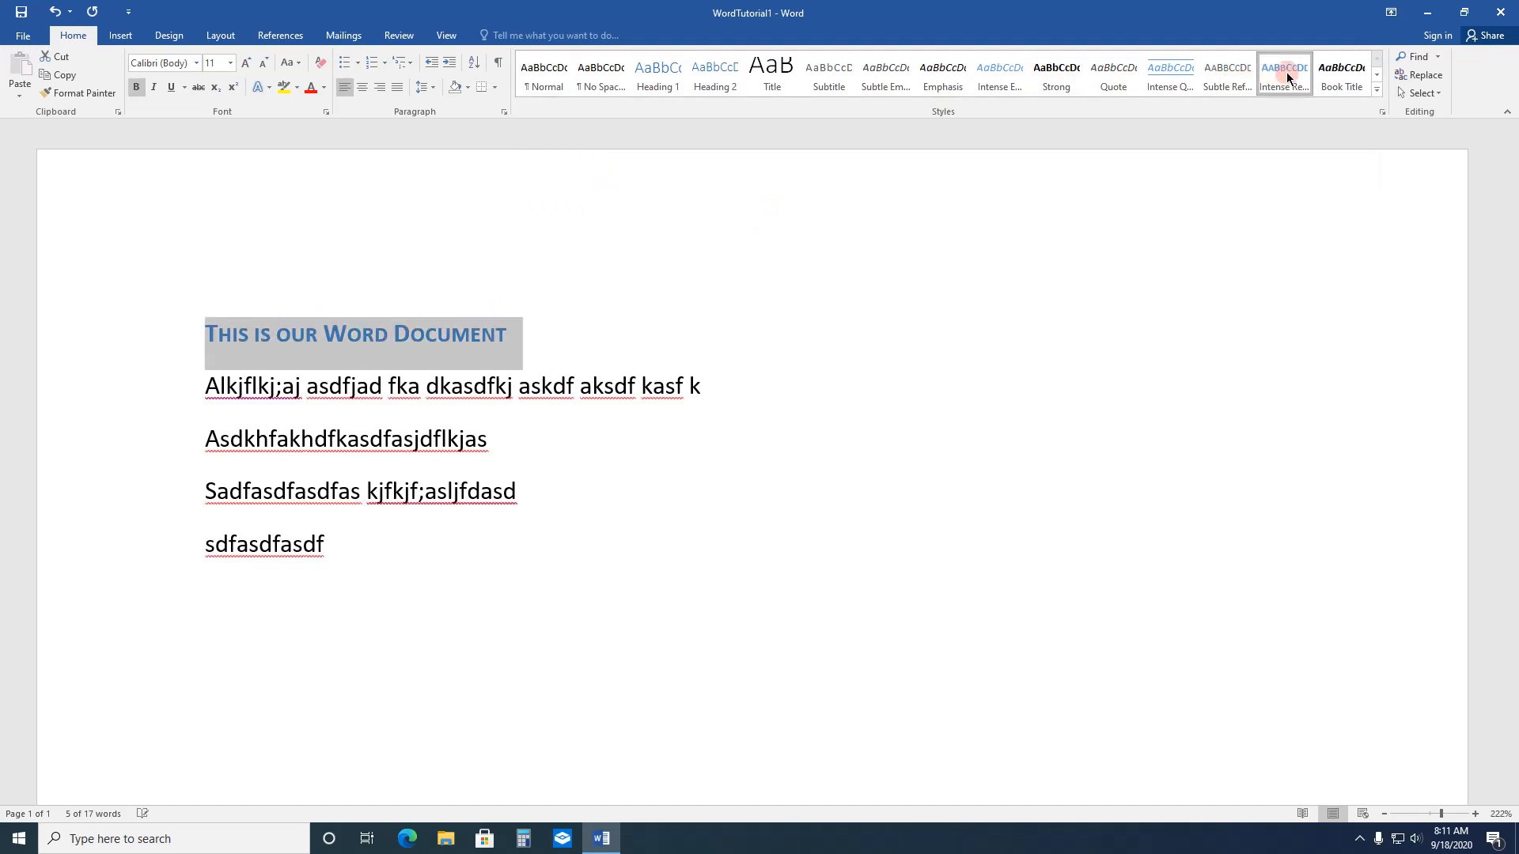
{"action": "left_click", "coordinate": [825, 463]}
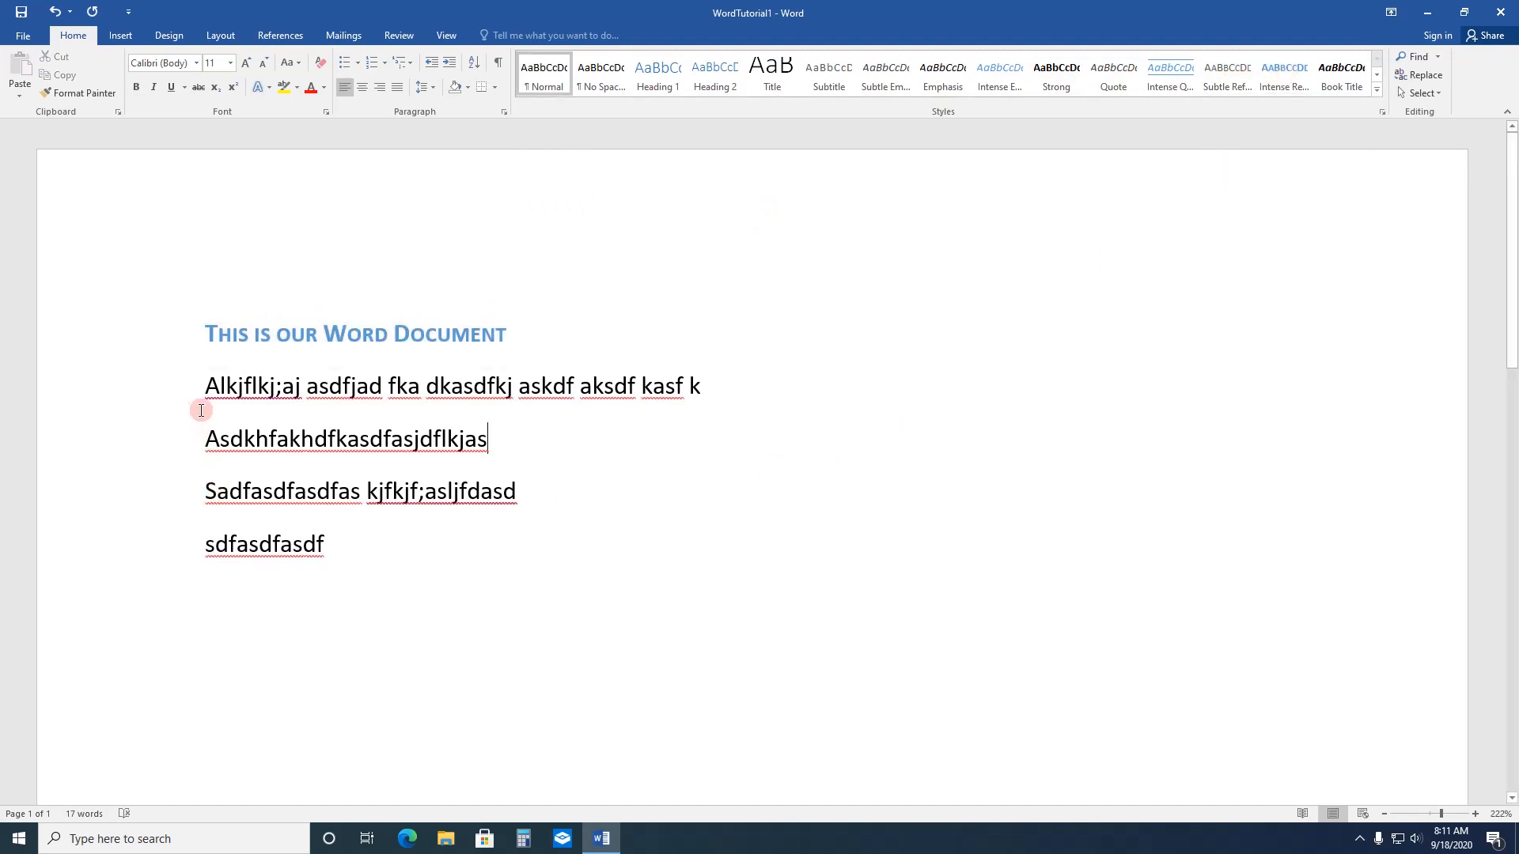
Step: Try the Intense Reference style on the four body lines and undo it
{"action": "left_click_drag", "start_coordinate": [207, 387], "coordinate": [336, 554]}
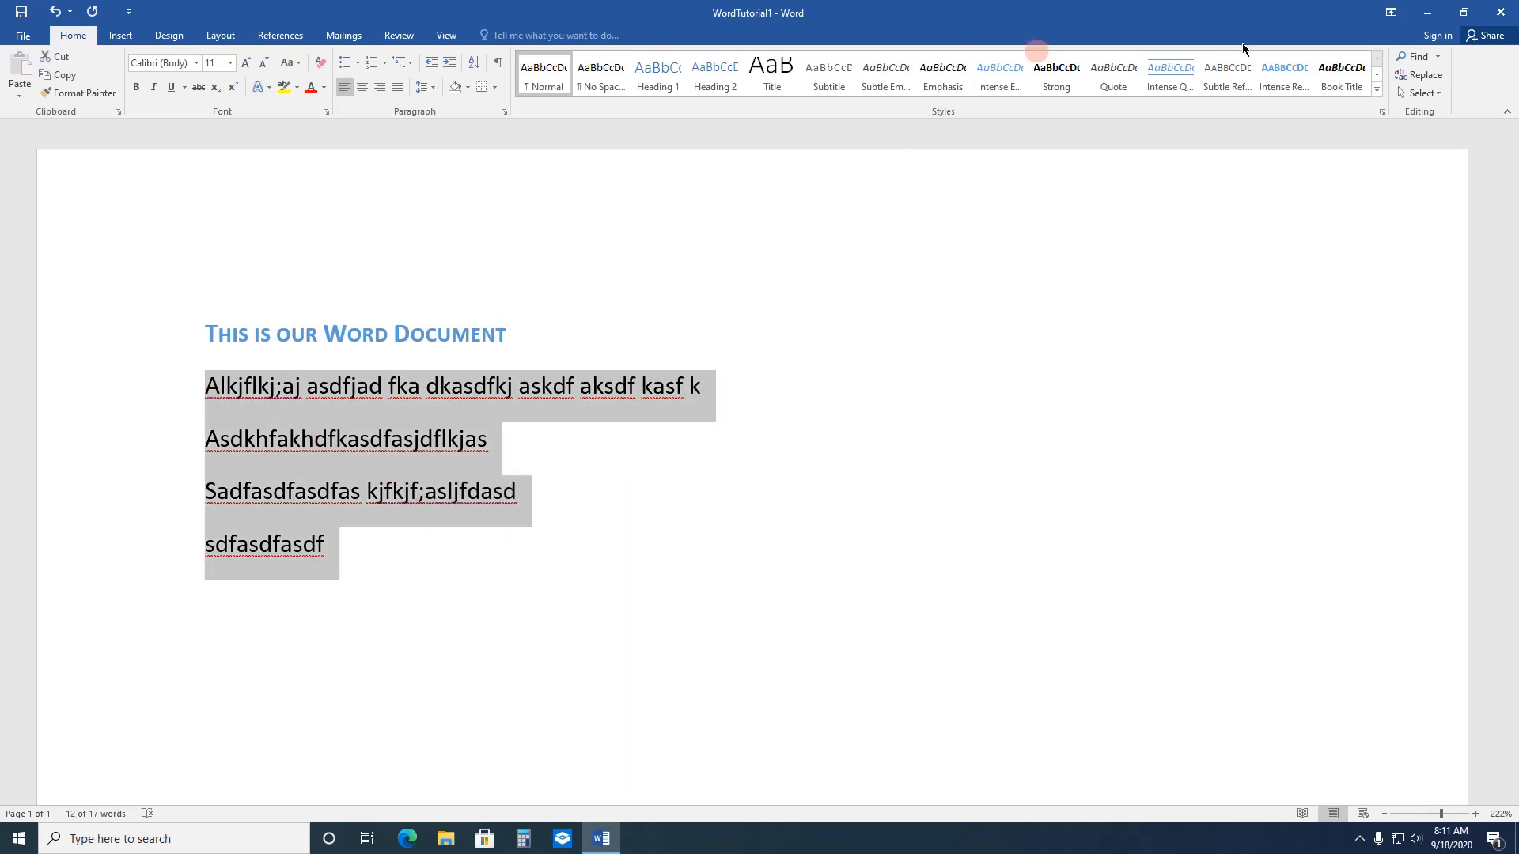
{"action": "left_click", "coordinate": [1278, 83]}
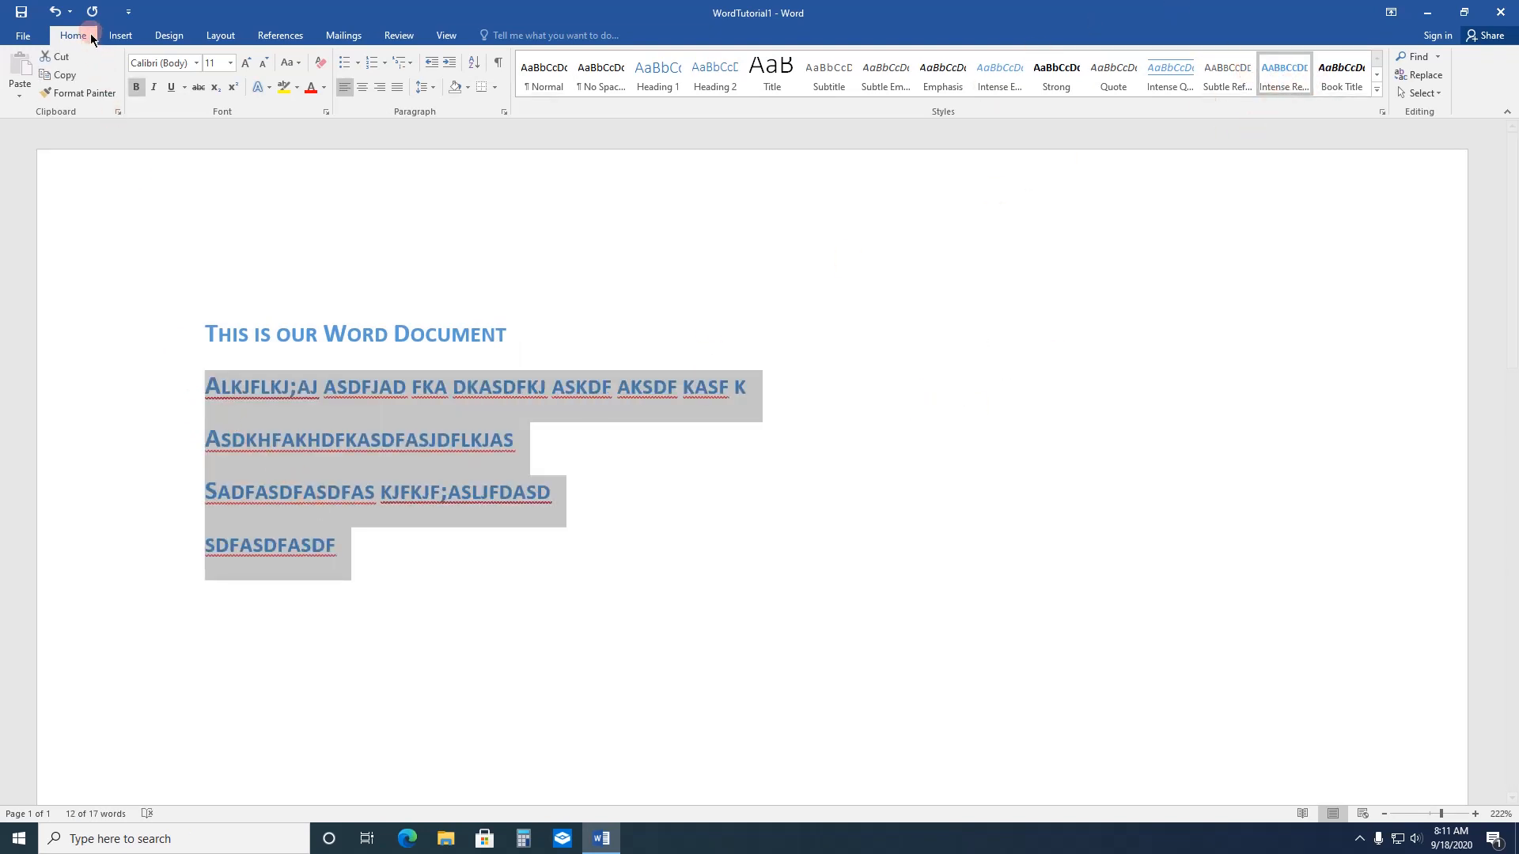
{"action": "left_click", "coordinate": [58, 21]}
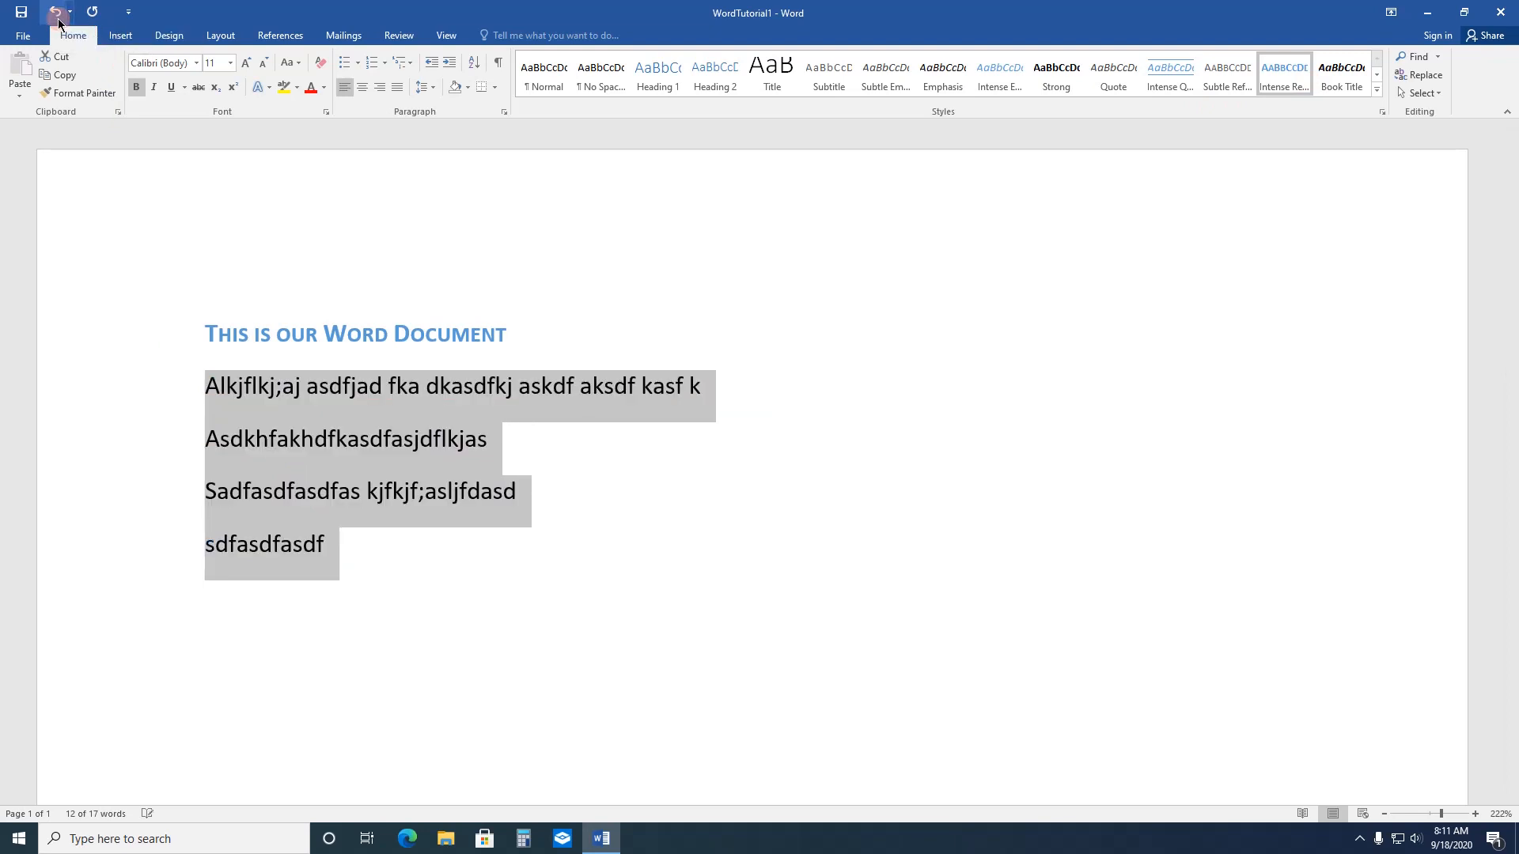
{"action": "left_click", "coordinate": [674, 518]}
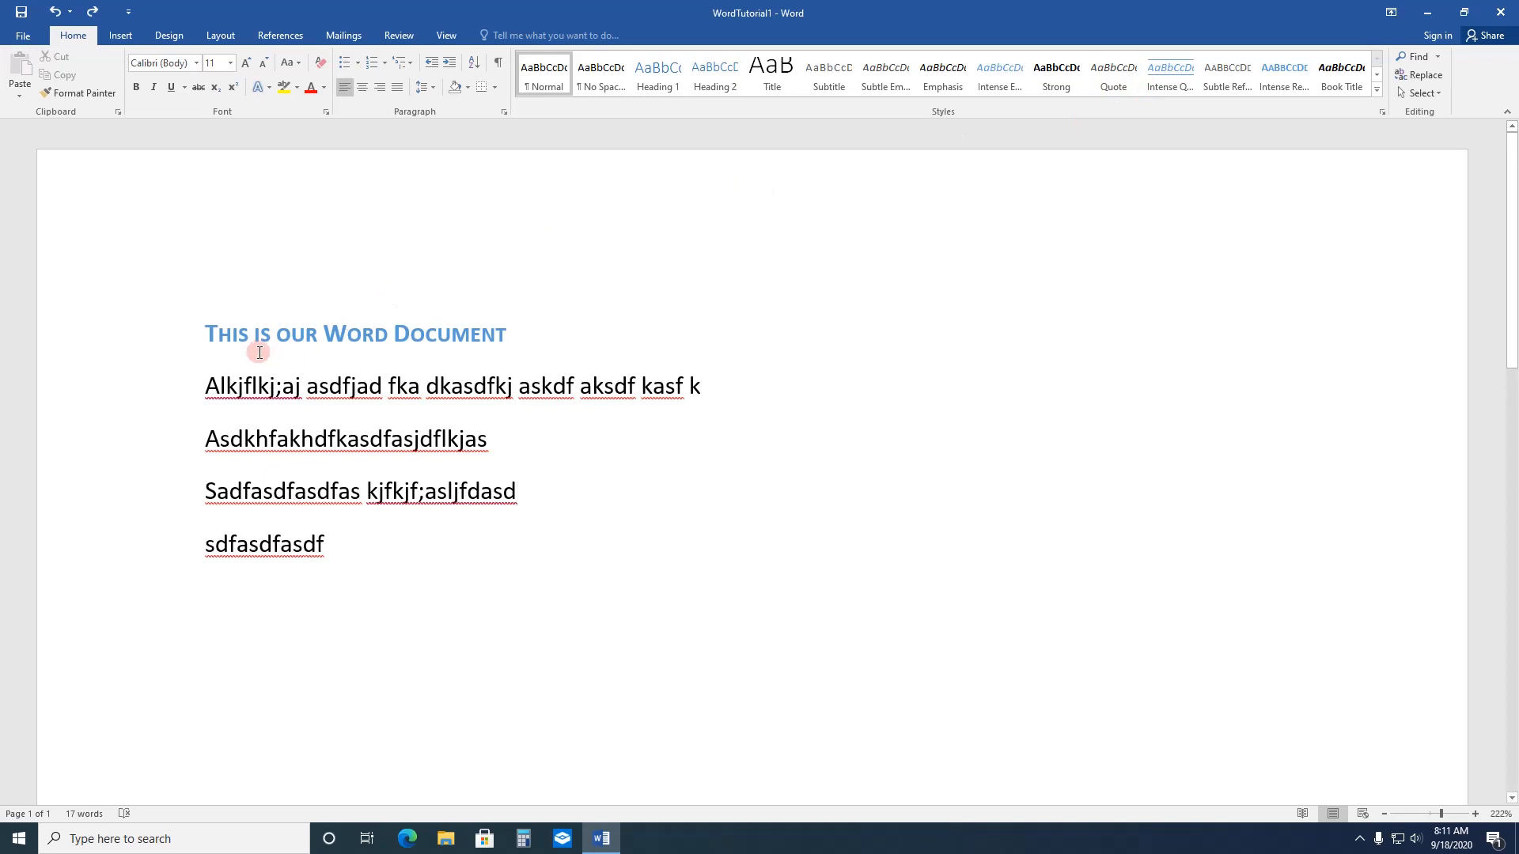
Step: Apply the Intense Quote style to the line "This is our Word Document"
{"action": "left_click_drag", "start_coordinate": [204, 331], "coordinate": [499, 292]}
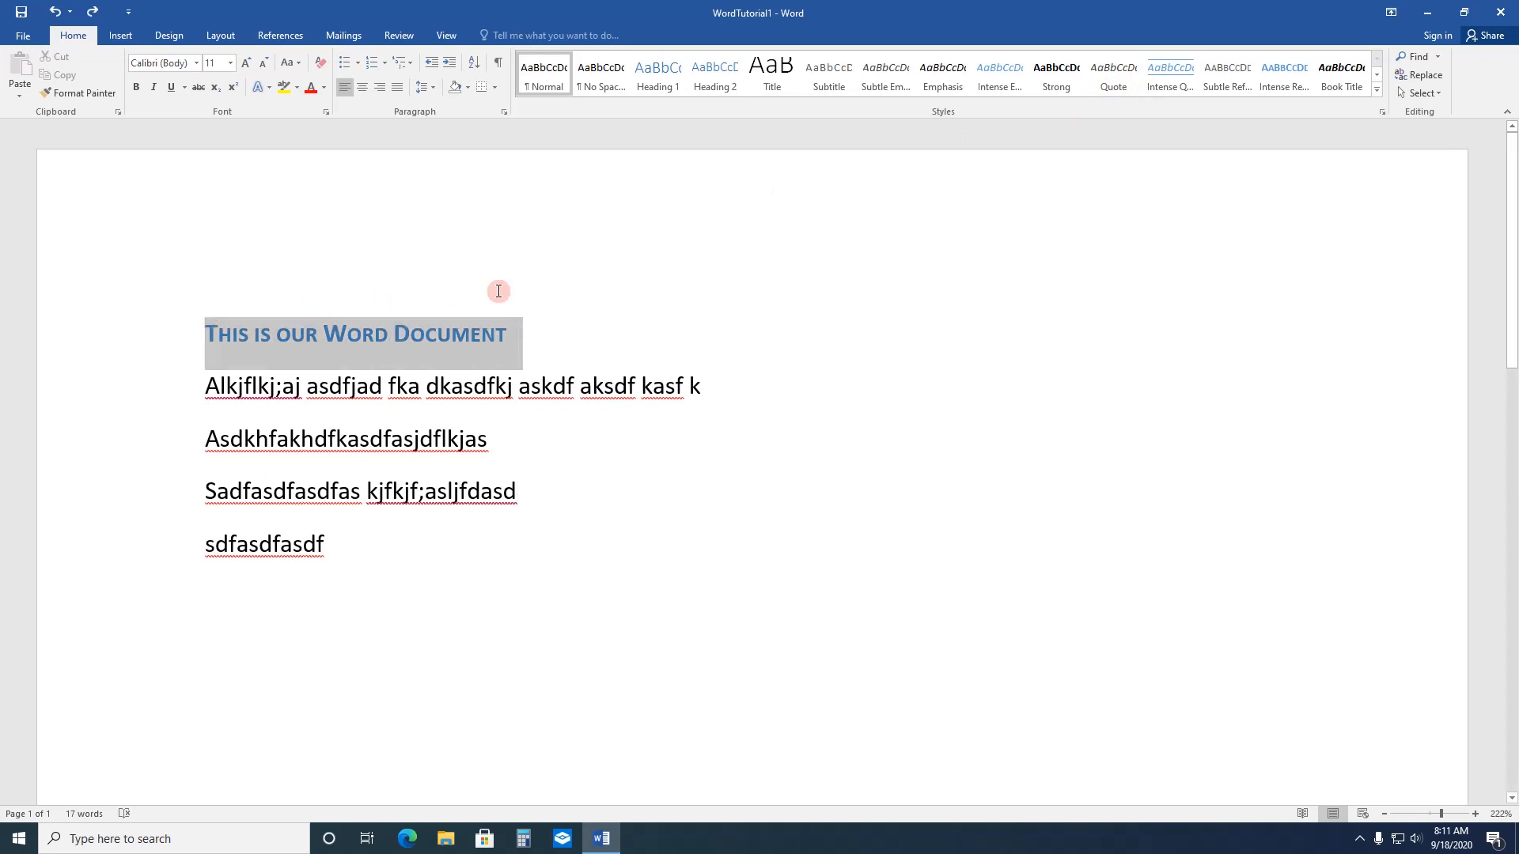
{"action": "left_click", "coordinate": [1170, 75]}
{"action": "left_click", "coordinate": [862, 622]}
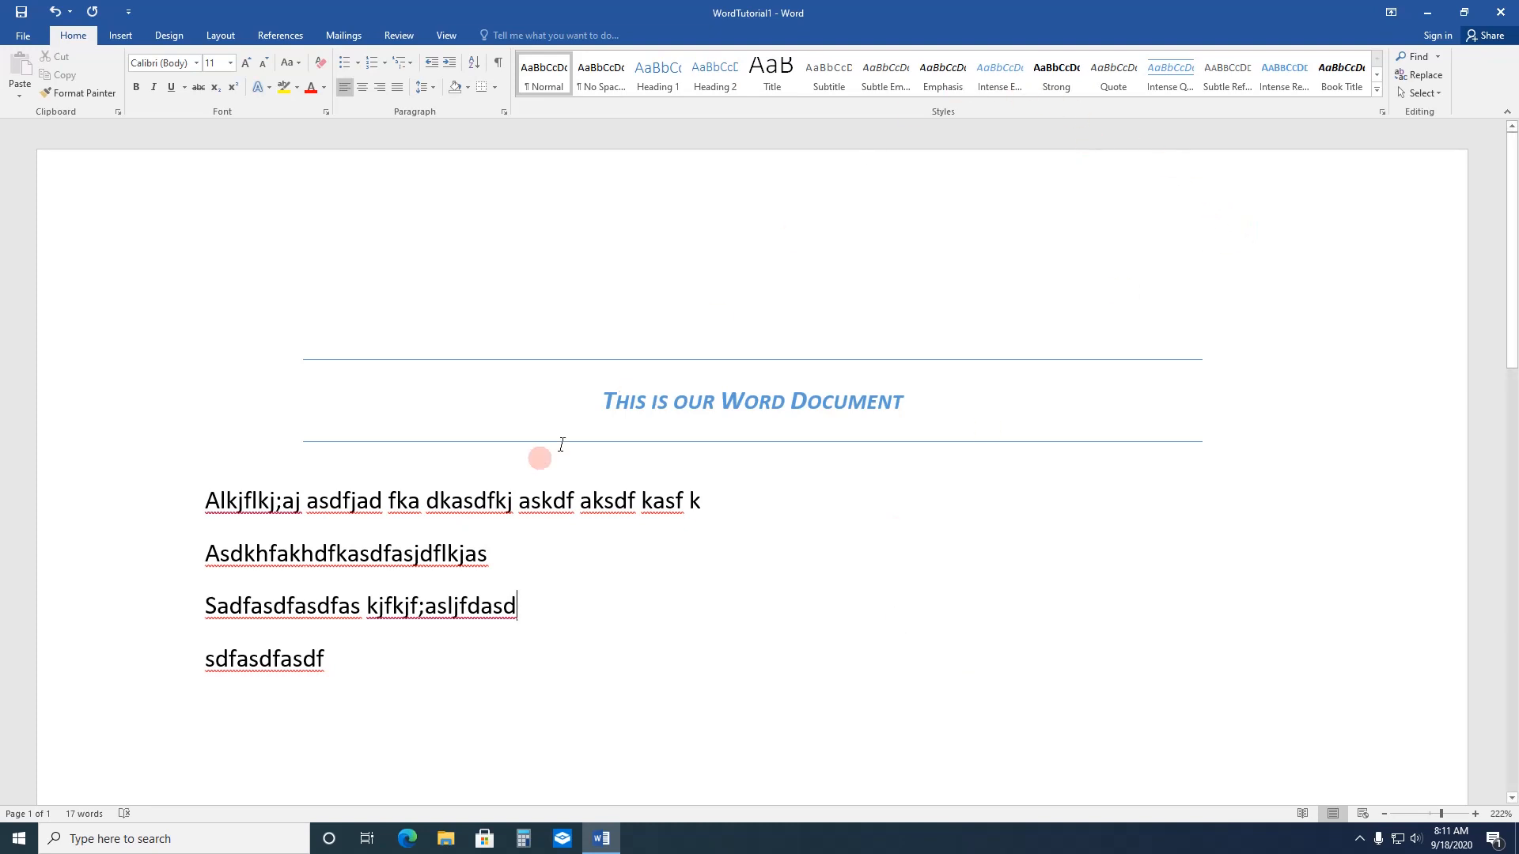
Step: Try the Emphasis style on the text "This is our Word Document" and settle on the Strong style
{"action": "left_click_drag", "start_coordinate": [606, 399], "coordinate": [908, 393]}
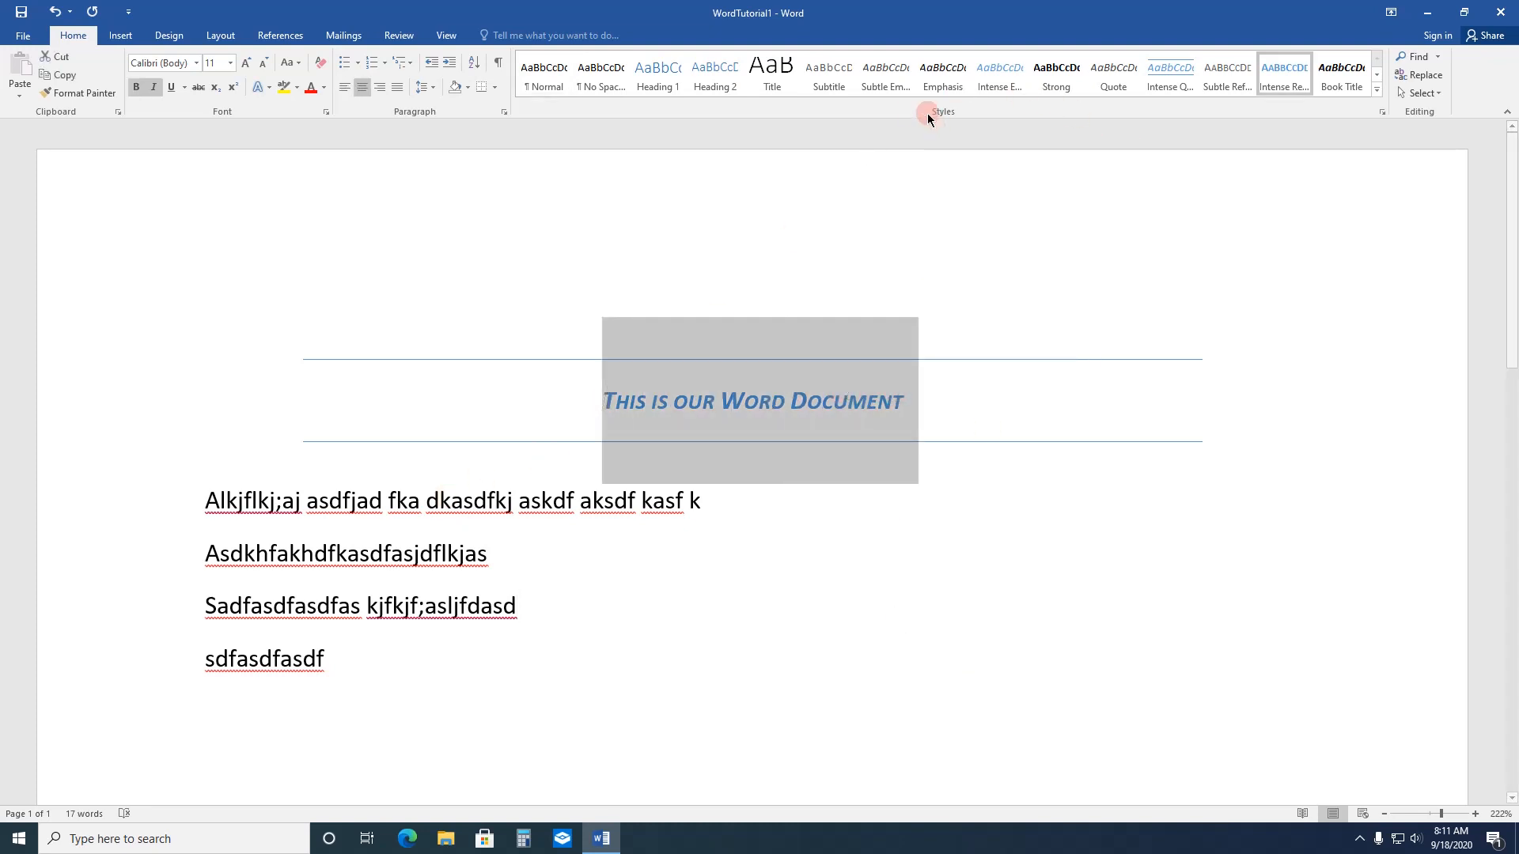
{"action": "left_click", "coordinate": [938, 72]}
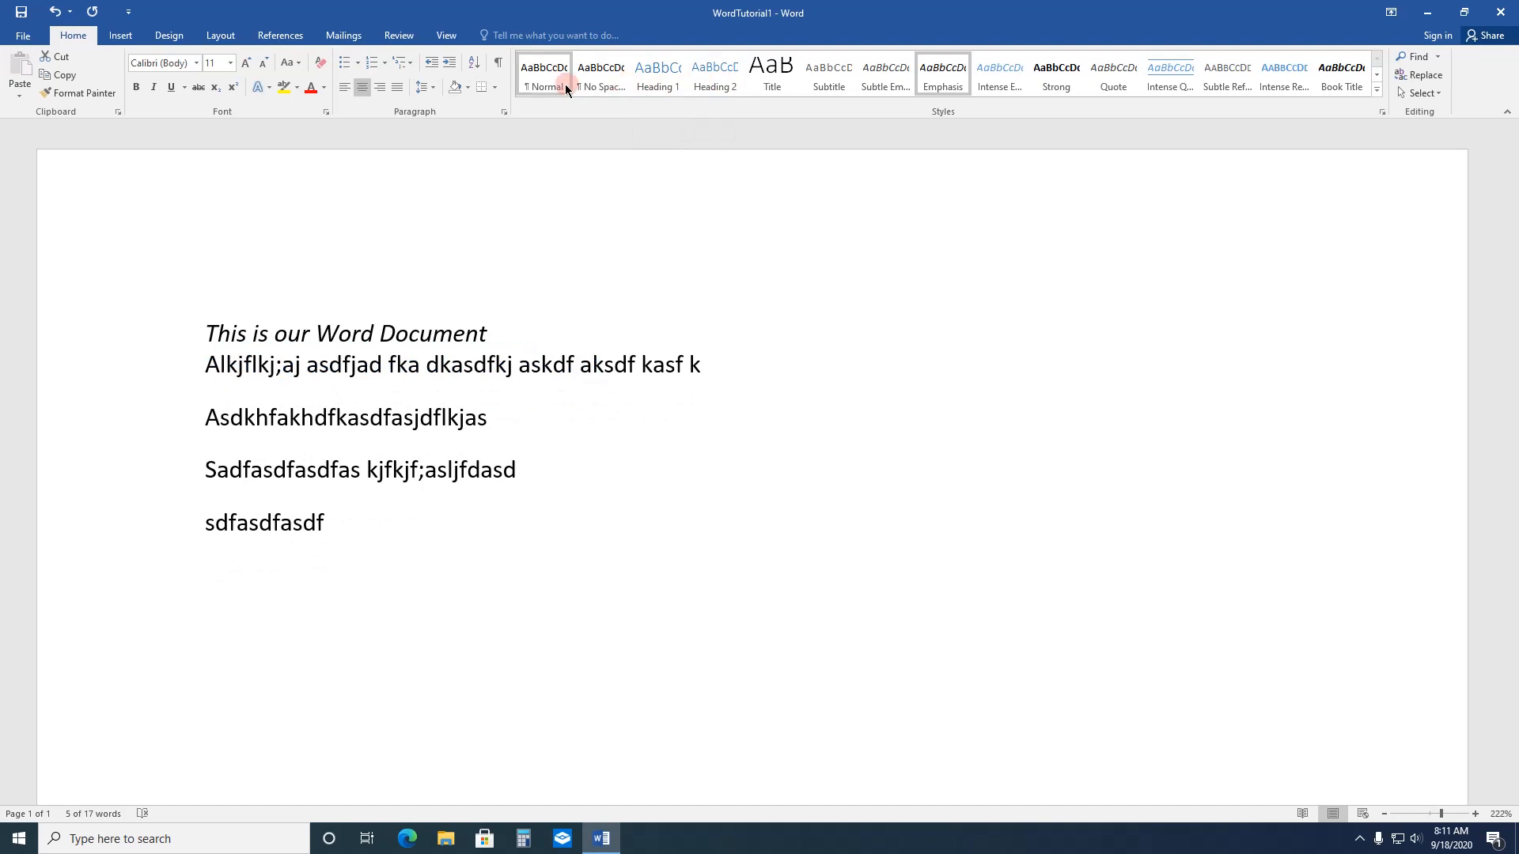
{"action": "left_click", "coordinate": [782, 79]}
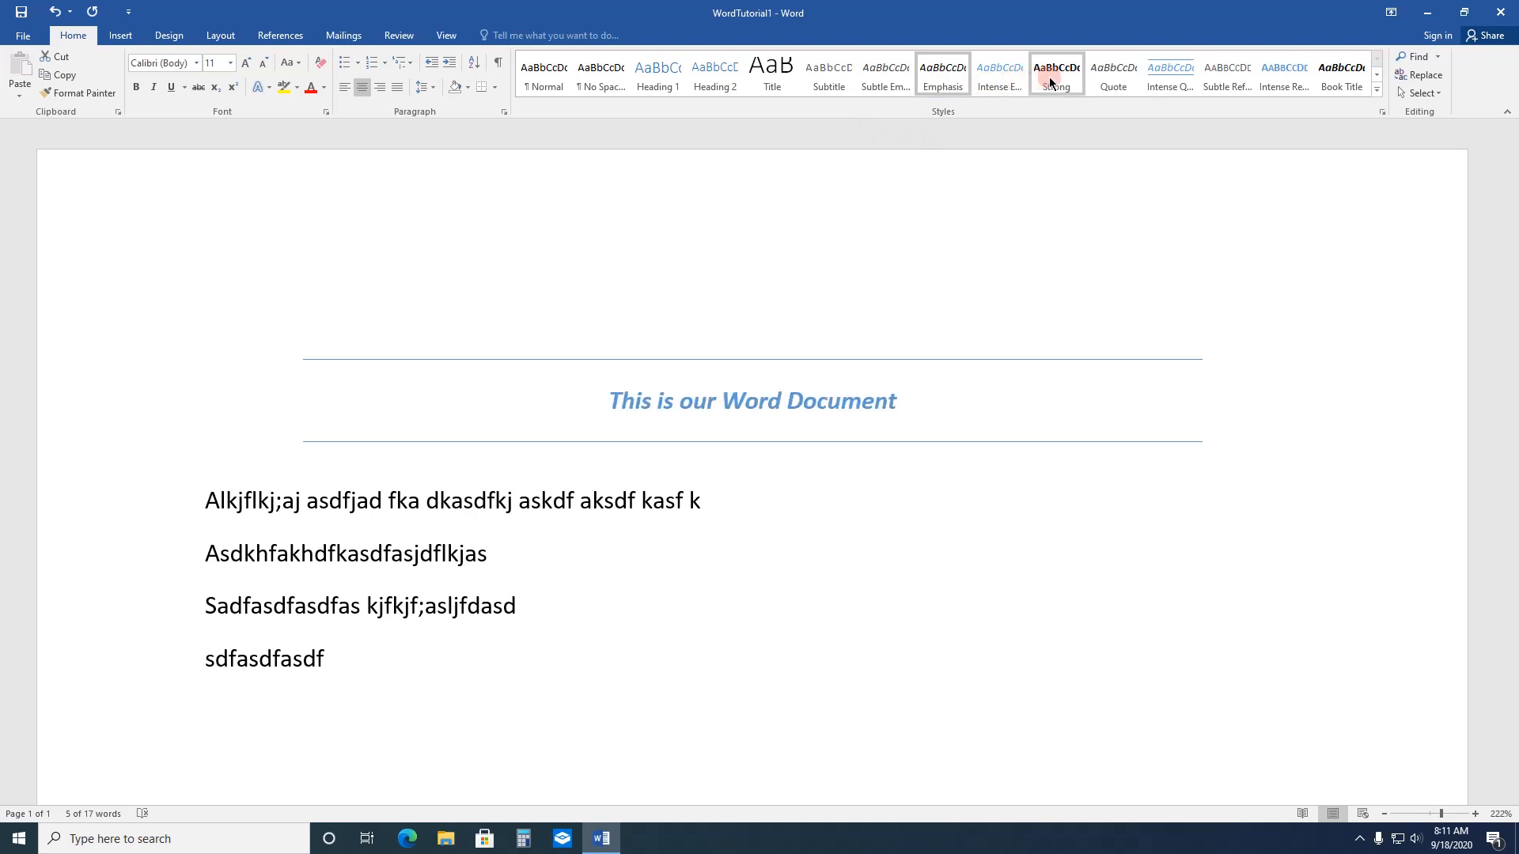
{"action": "left_click", "coordinate": [779, 708]}
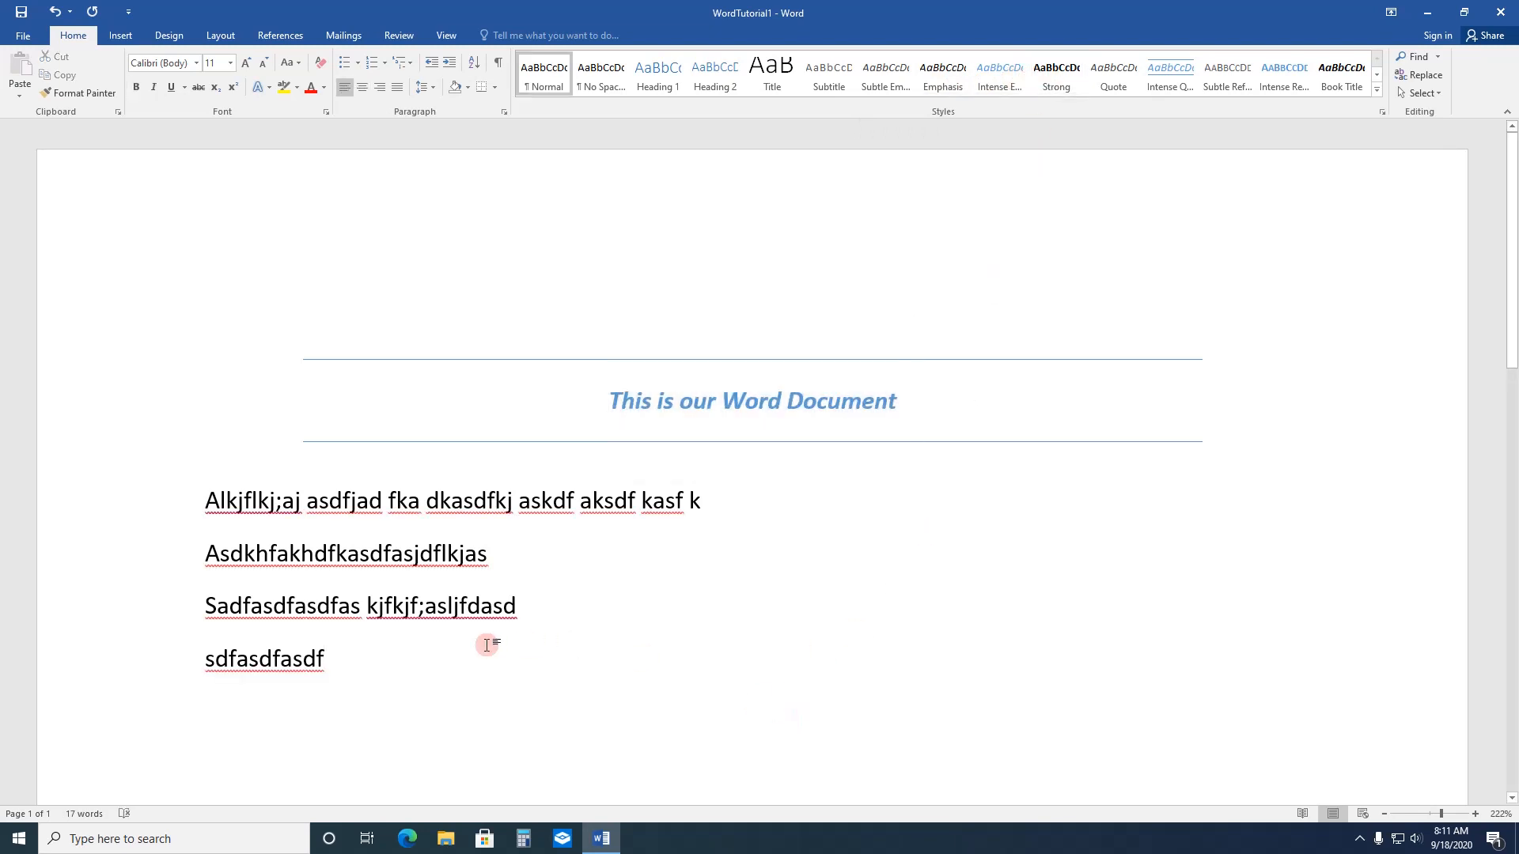
Step: Format the four body lines below the heading in Corbel at size 12
{"action": "left_click_drag", "start_coordinate": [203, 498], "coordinate": [335, 642]}
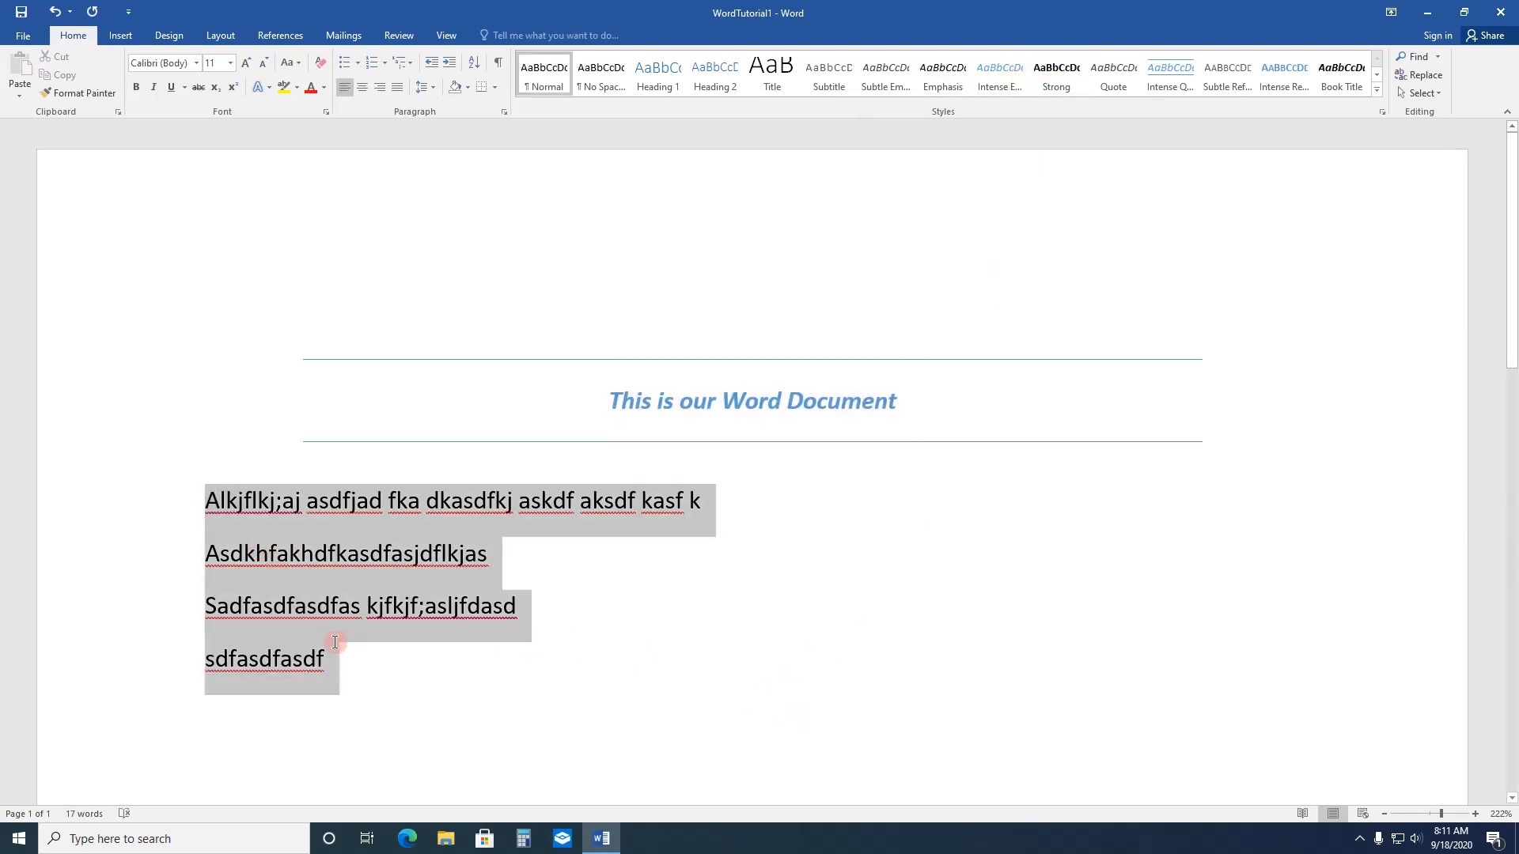
{"action": "left_click", "coordinate": [197, 68]}
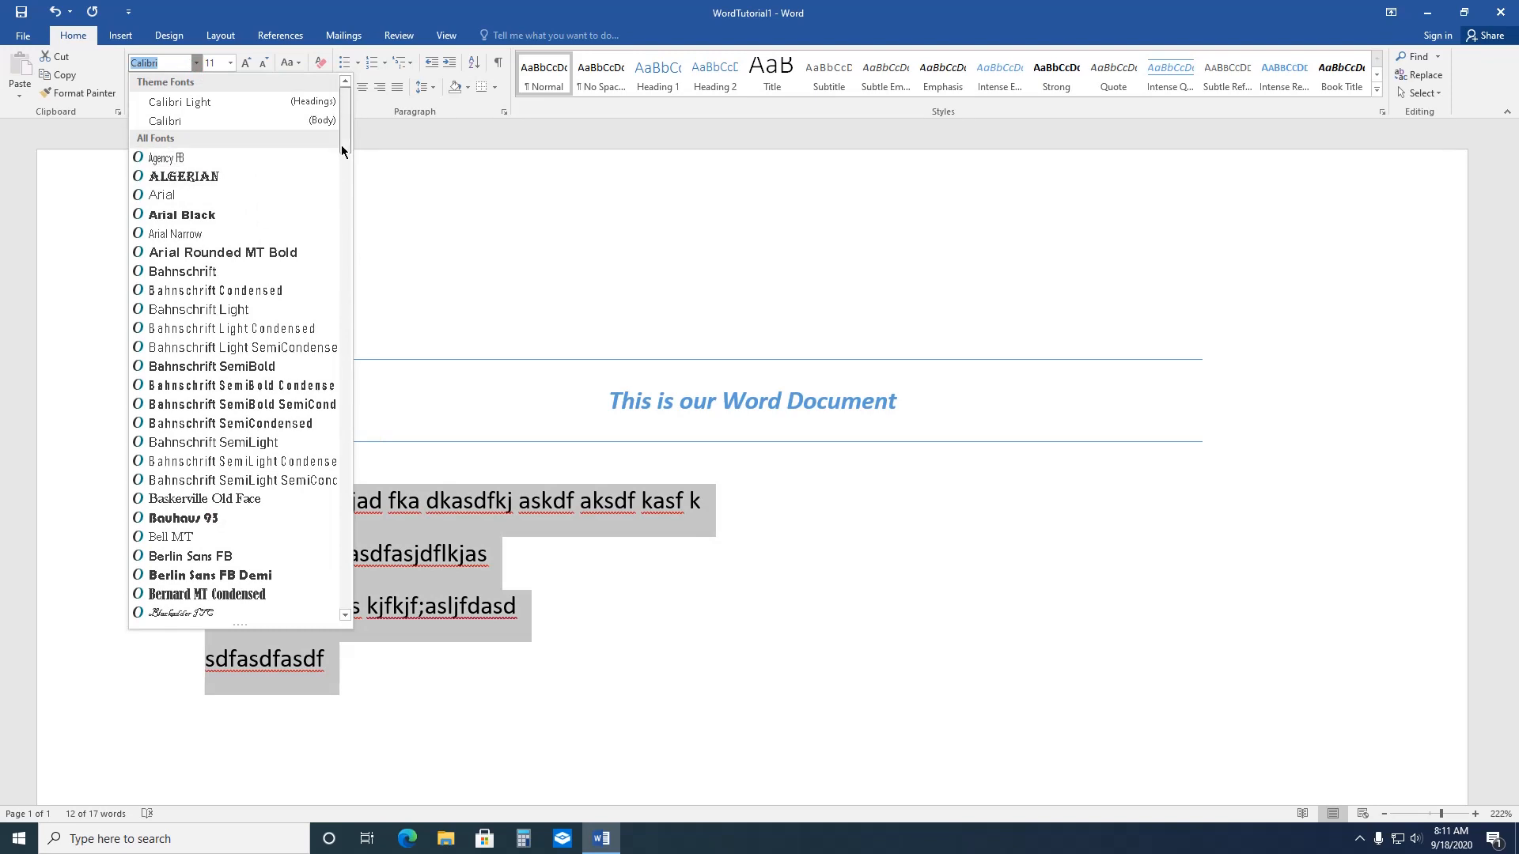
{"action": "left_click_drag", "start_coordinate": [341, 145], "coordinate": [362, 251]}
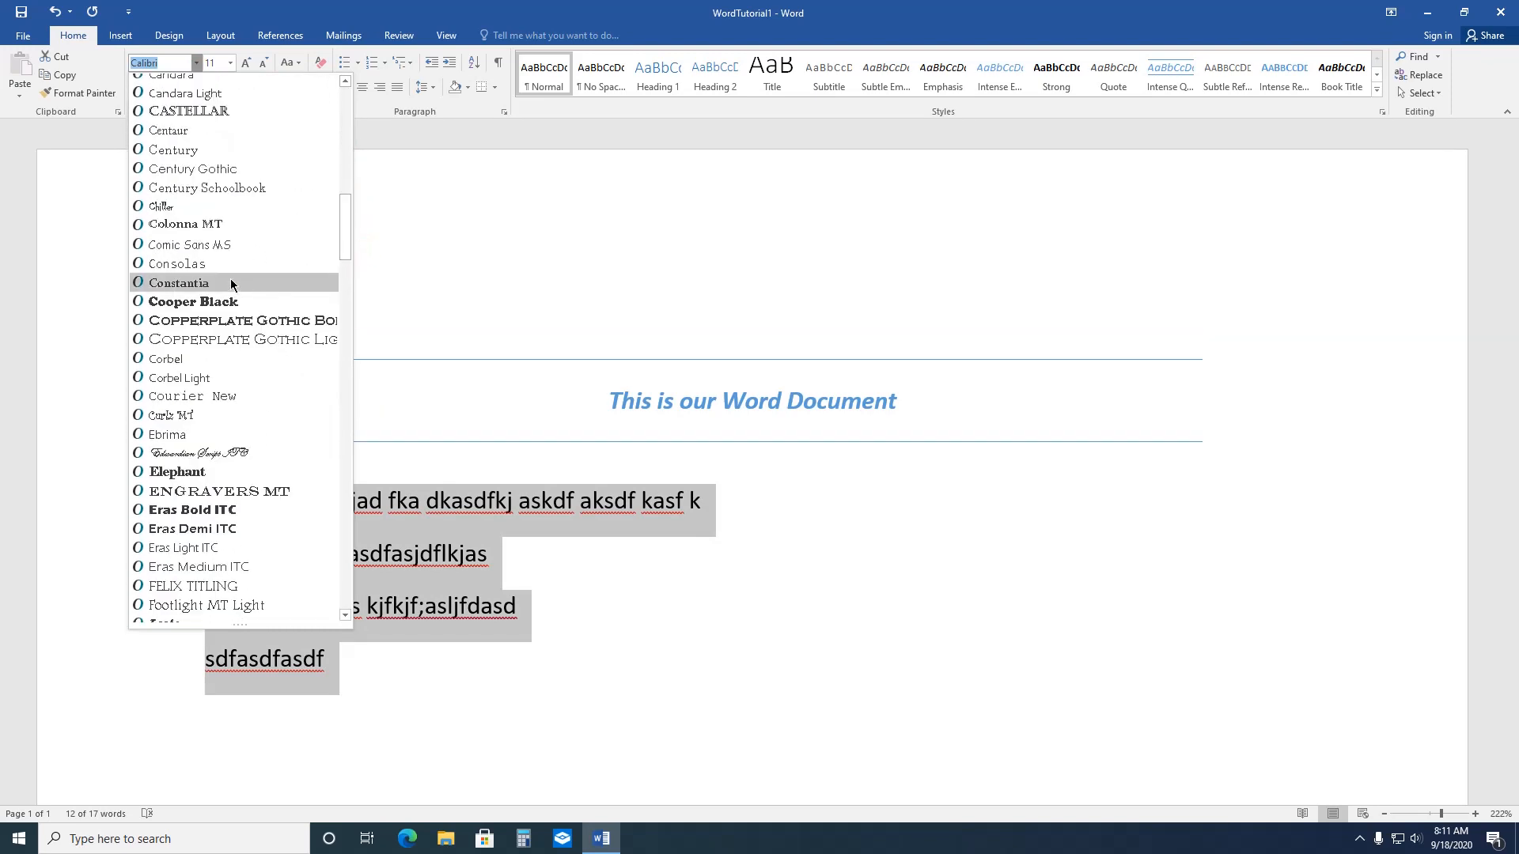
{"action": "left_click", "coordinate": [215, 363]}
{"action": "left_click", "coordinate": [231, 68]}
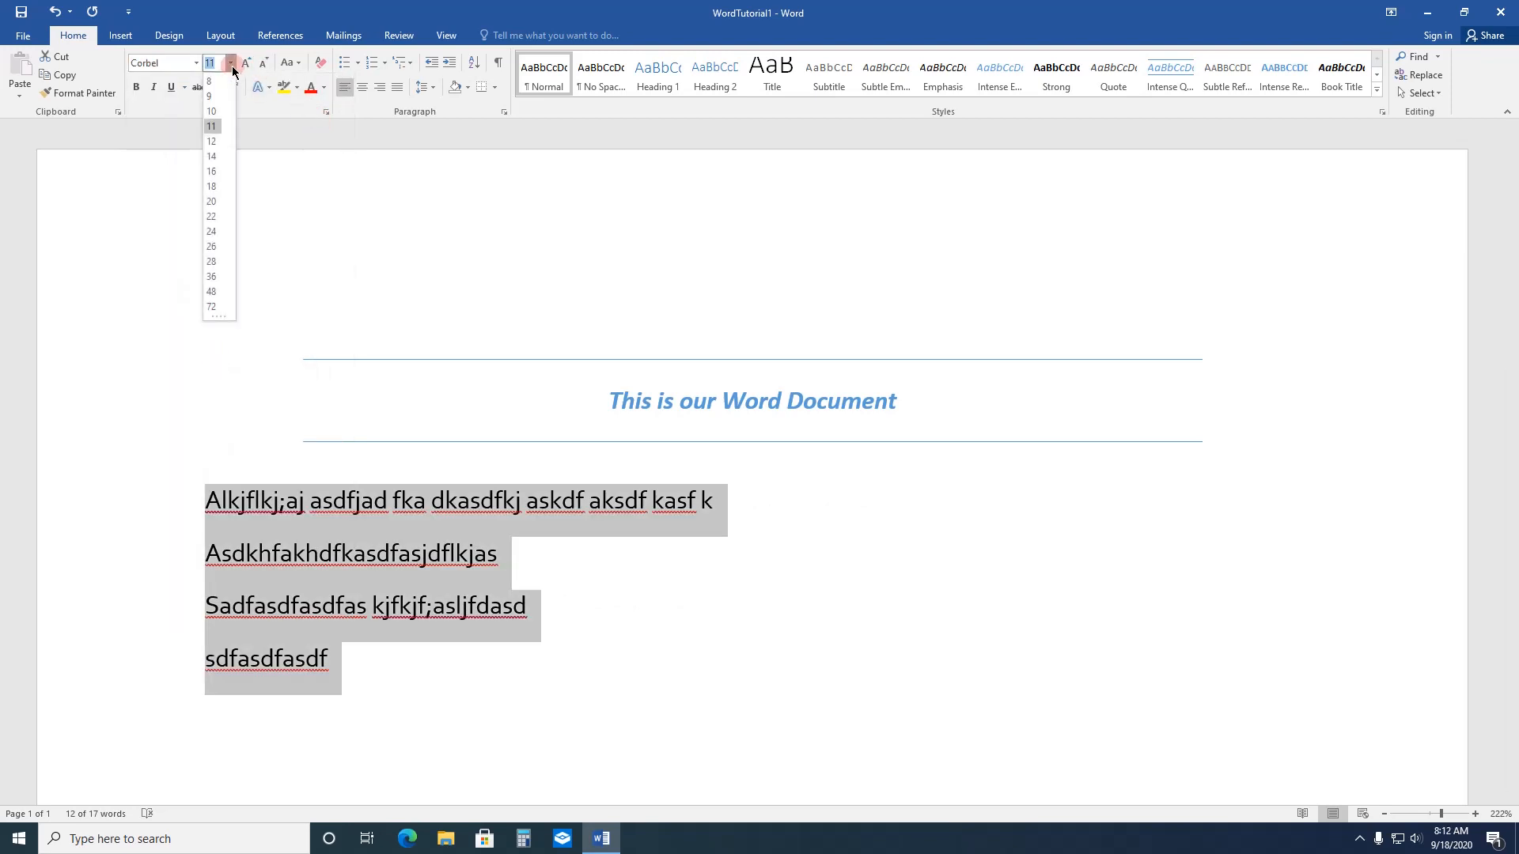
{"action": "left_click", "coordinate": [219, 144]}
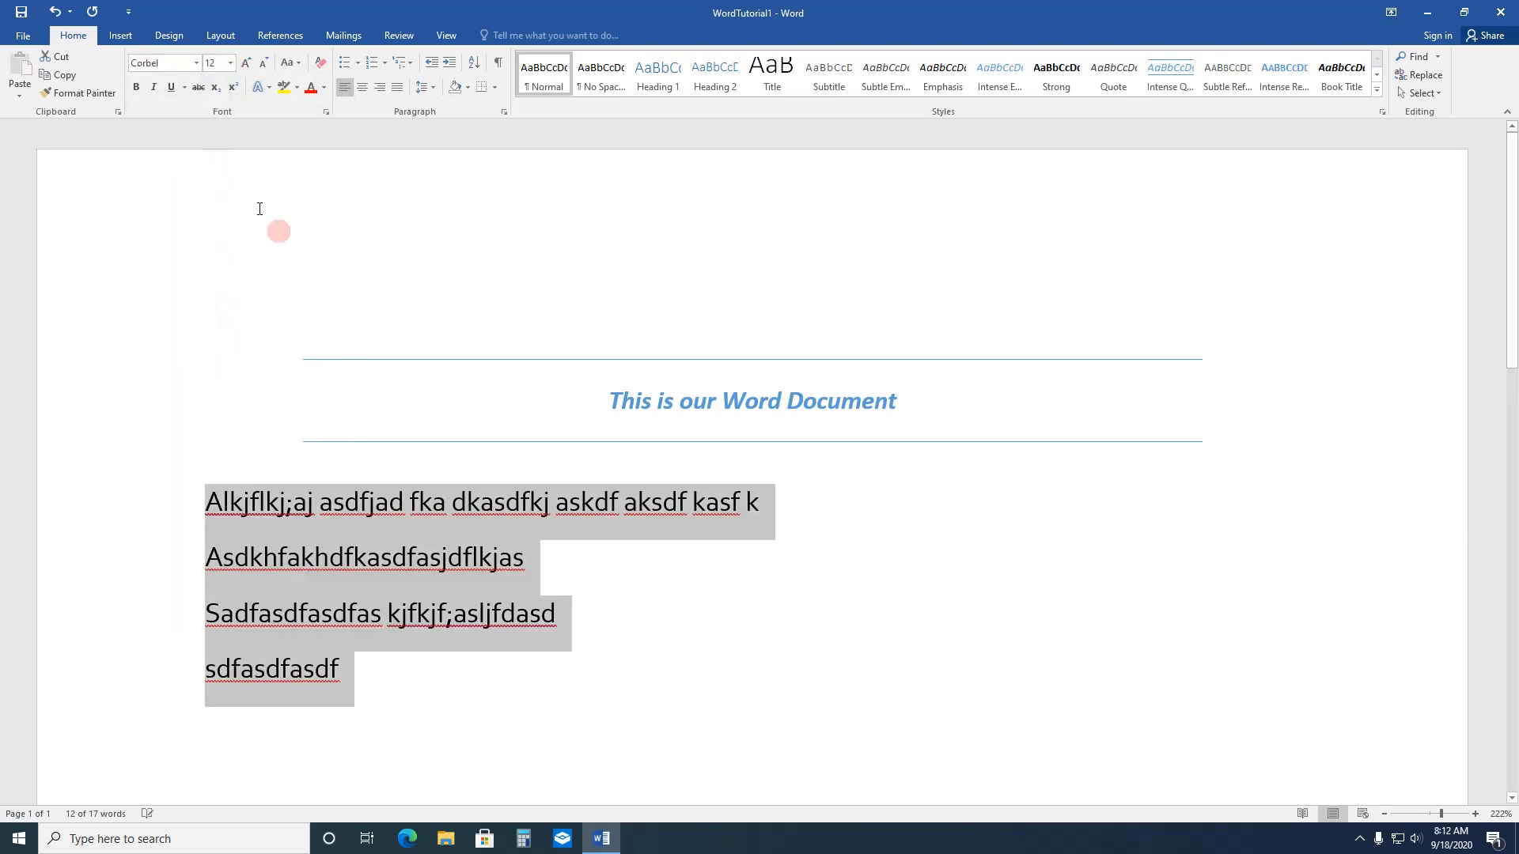
{"action": "left_click", "coordinate": [894, 546]}
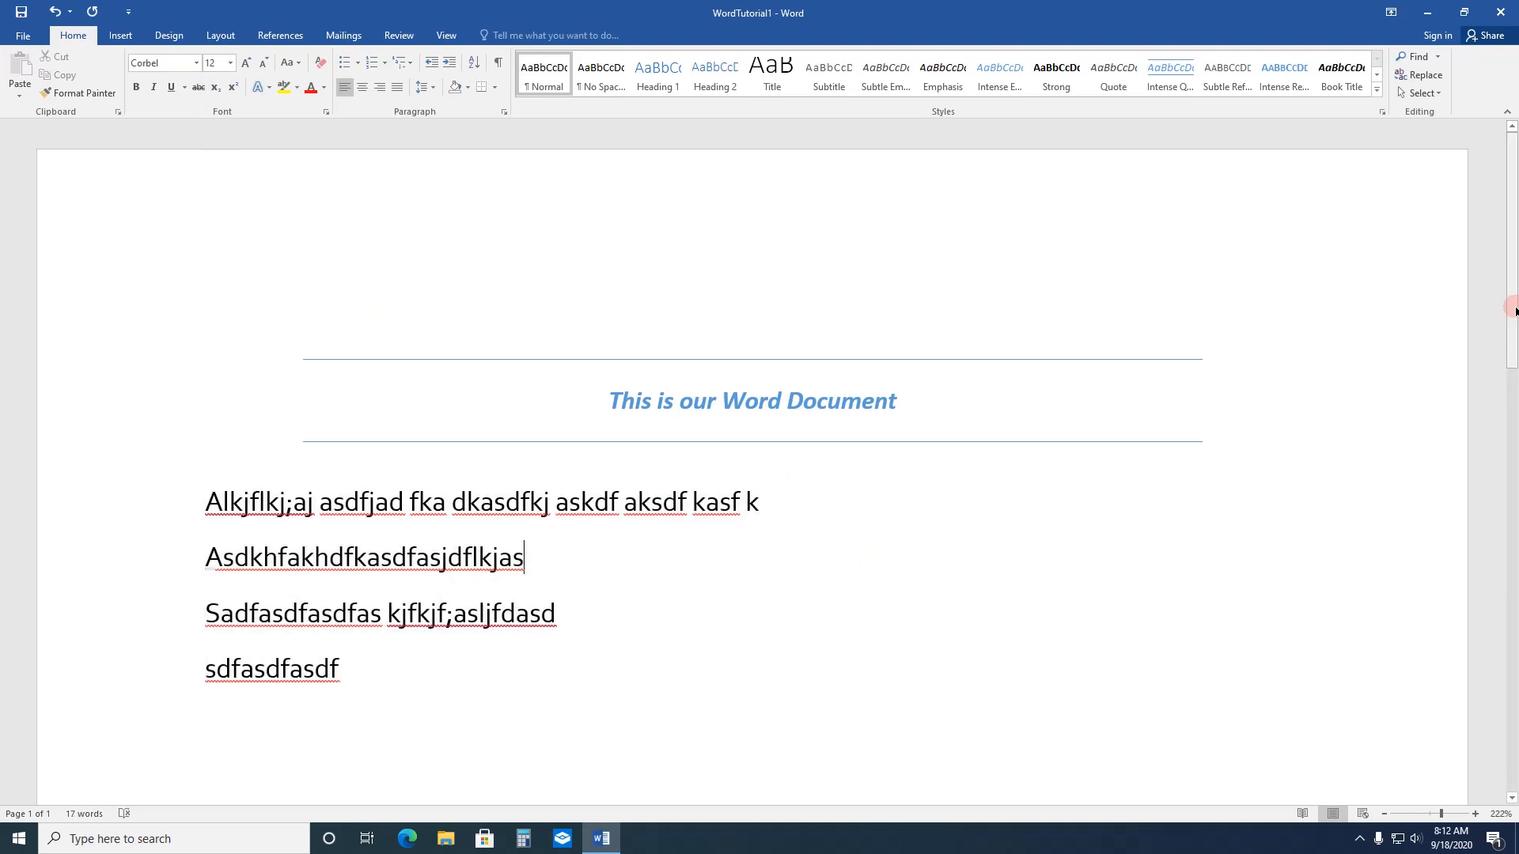
Step: Add a few blank lines below the last body line and place the cursor there
{"action": "left_click_drag", "start_coordinate": [1512, 308], "coordinate": [1513, 346]}
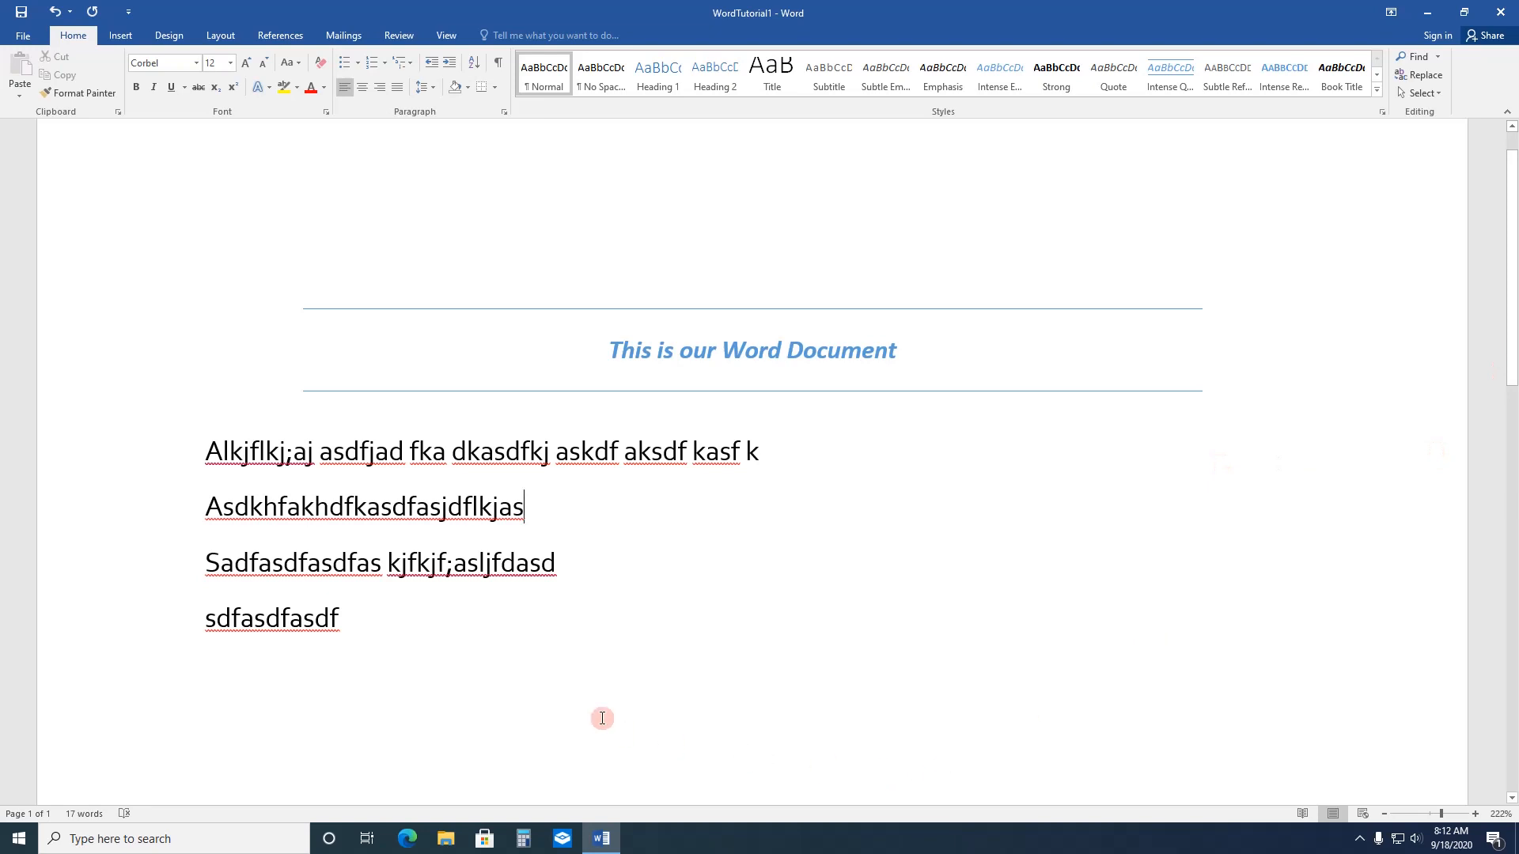
{"action": "left_click", "coordinate": [421, 729]}
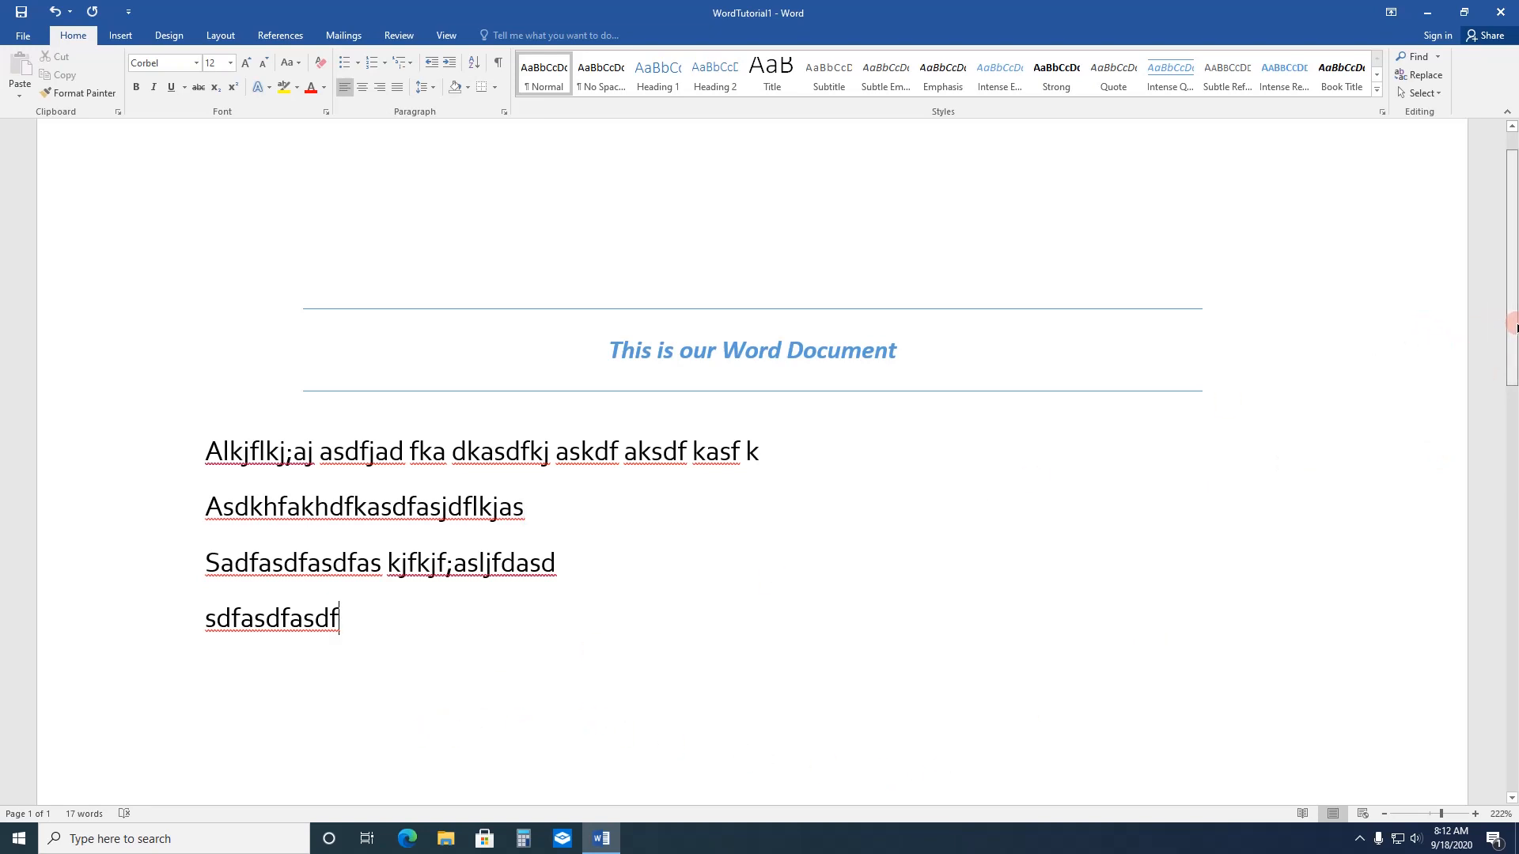
{"action": "left_click_drag", "start_coordinate": [1512, 318], "coordinate": [1511, 389]}
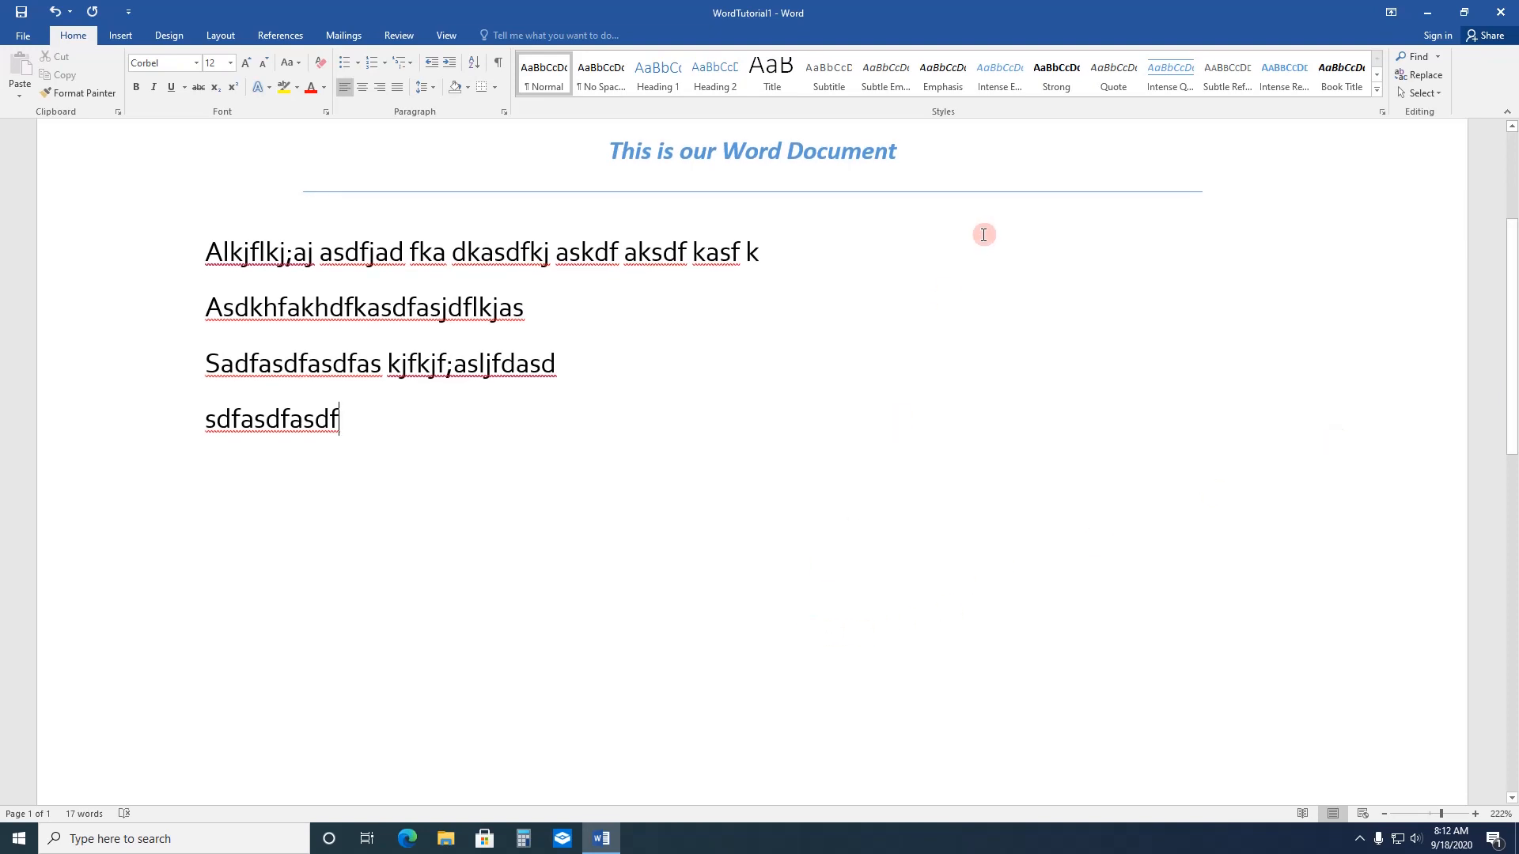
{"action": "left_click", "coordinate": [658, 624]}
{"action": "key", "text": "Return"}
{"action": "key", "text": "Return"}
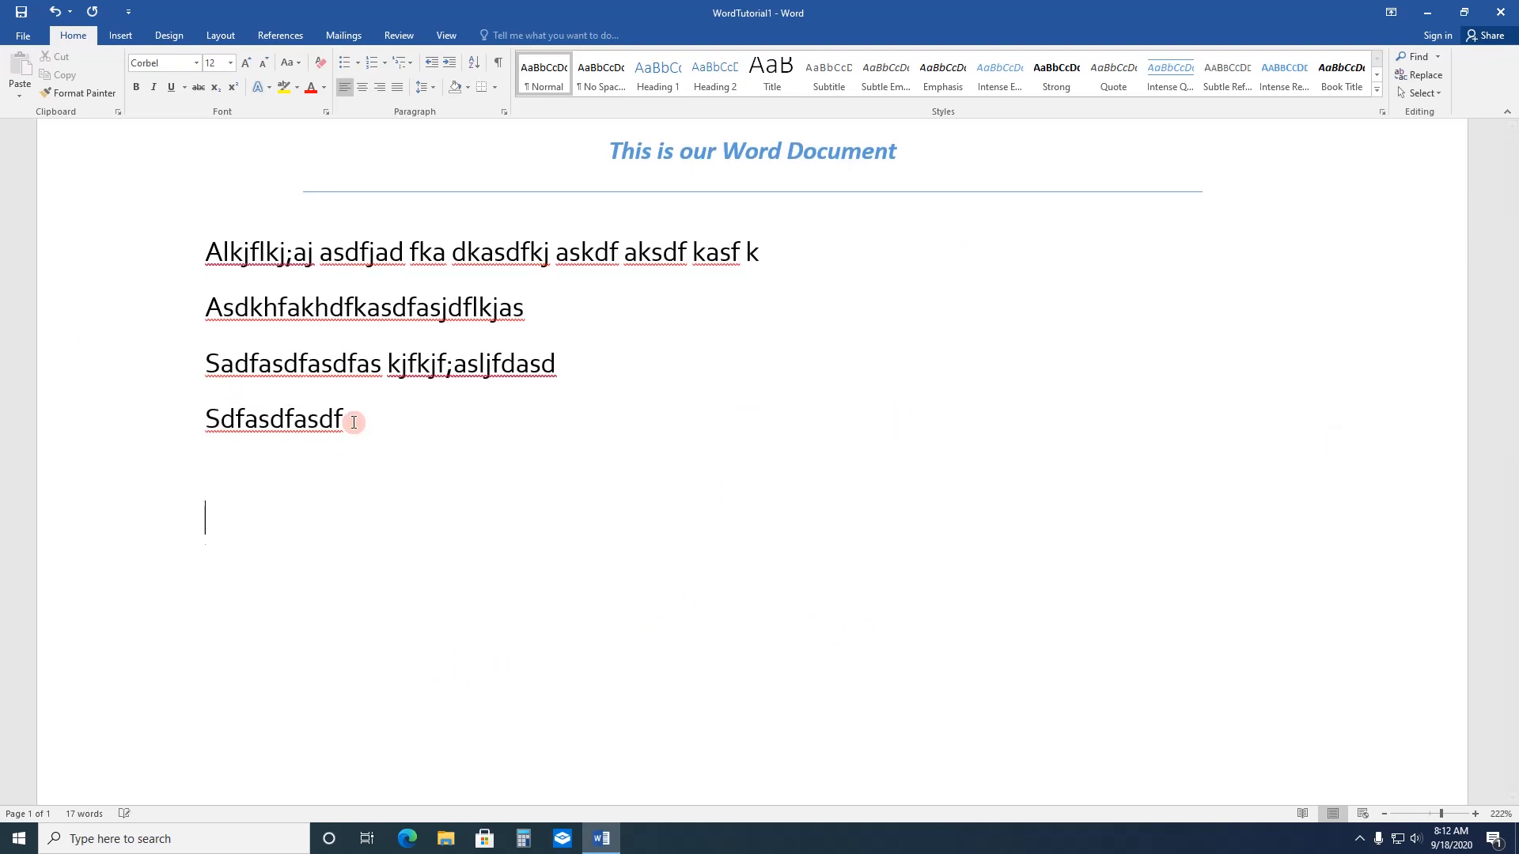
{"action": "key", "text": "Return"}
{"action": "left_click", "coordinate": [277, 506]}
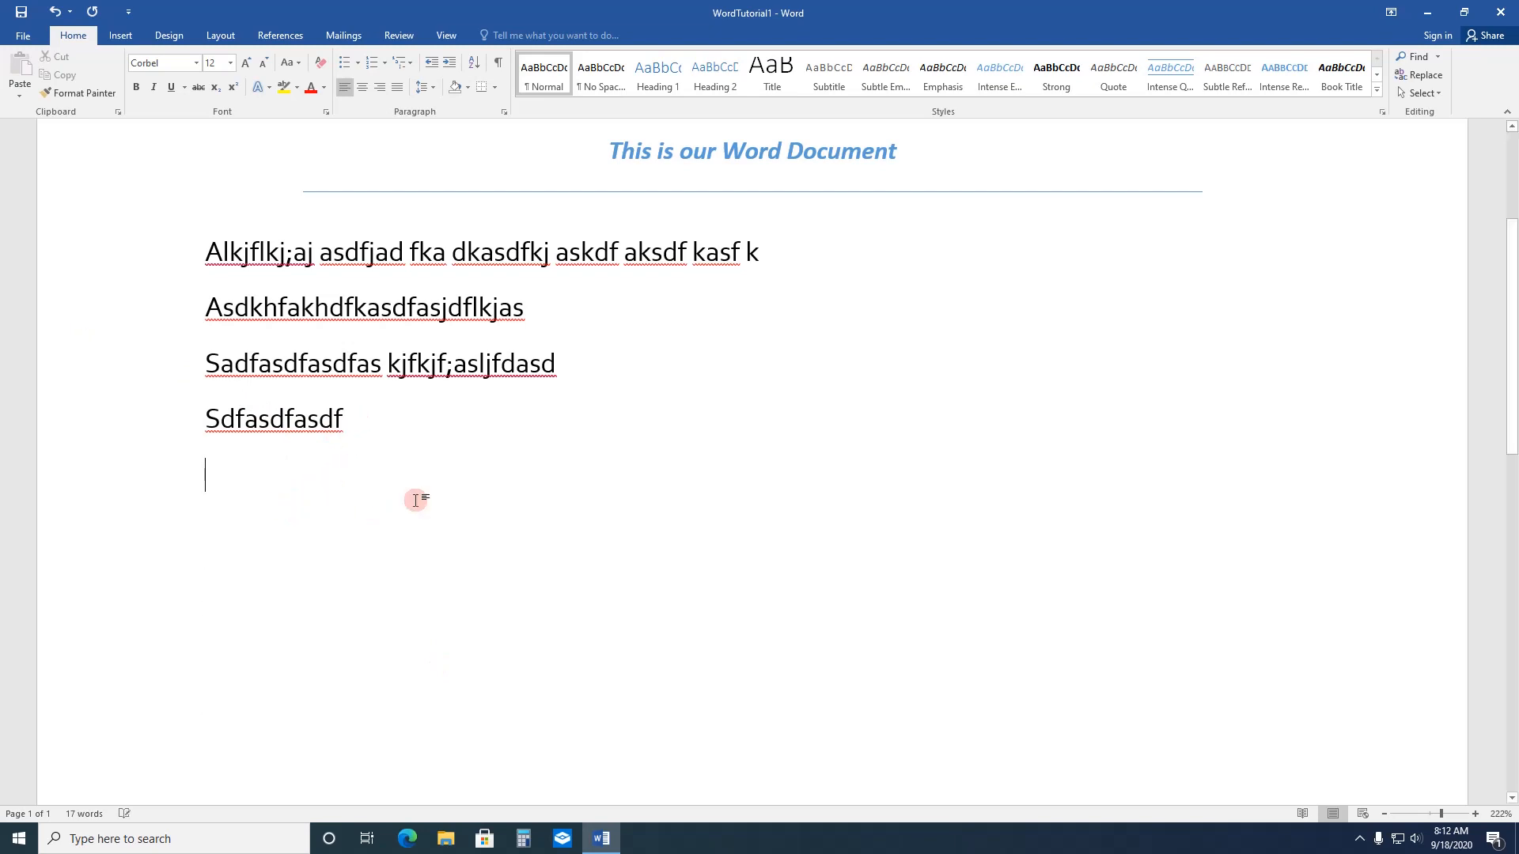
Step: Overwrite part of the word "asdfjad" in the first body line so that it reads "assprr"
{"action": "left_click", "coordinate": [642, 152]}
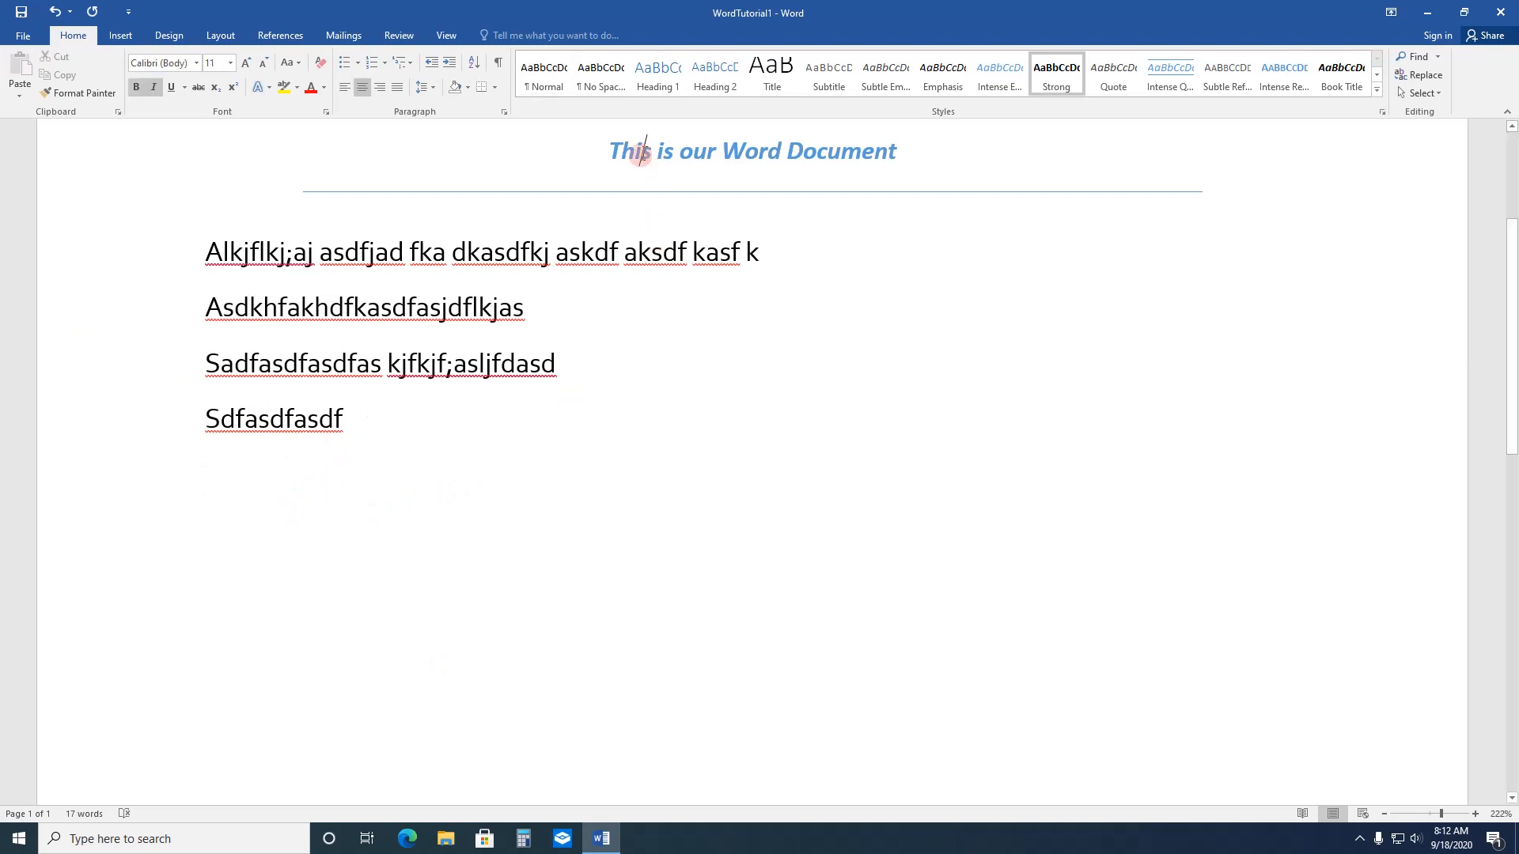
{"action": "left_click", "coordinate": [530, 251]}
{"action": "left_click_drag", "start_coordinate": [344, 252], "coordinate": [401, 251]}
{"action": "type", "text": "sprr"}
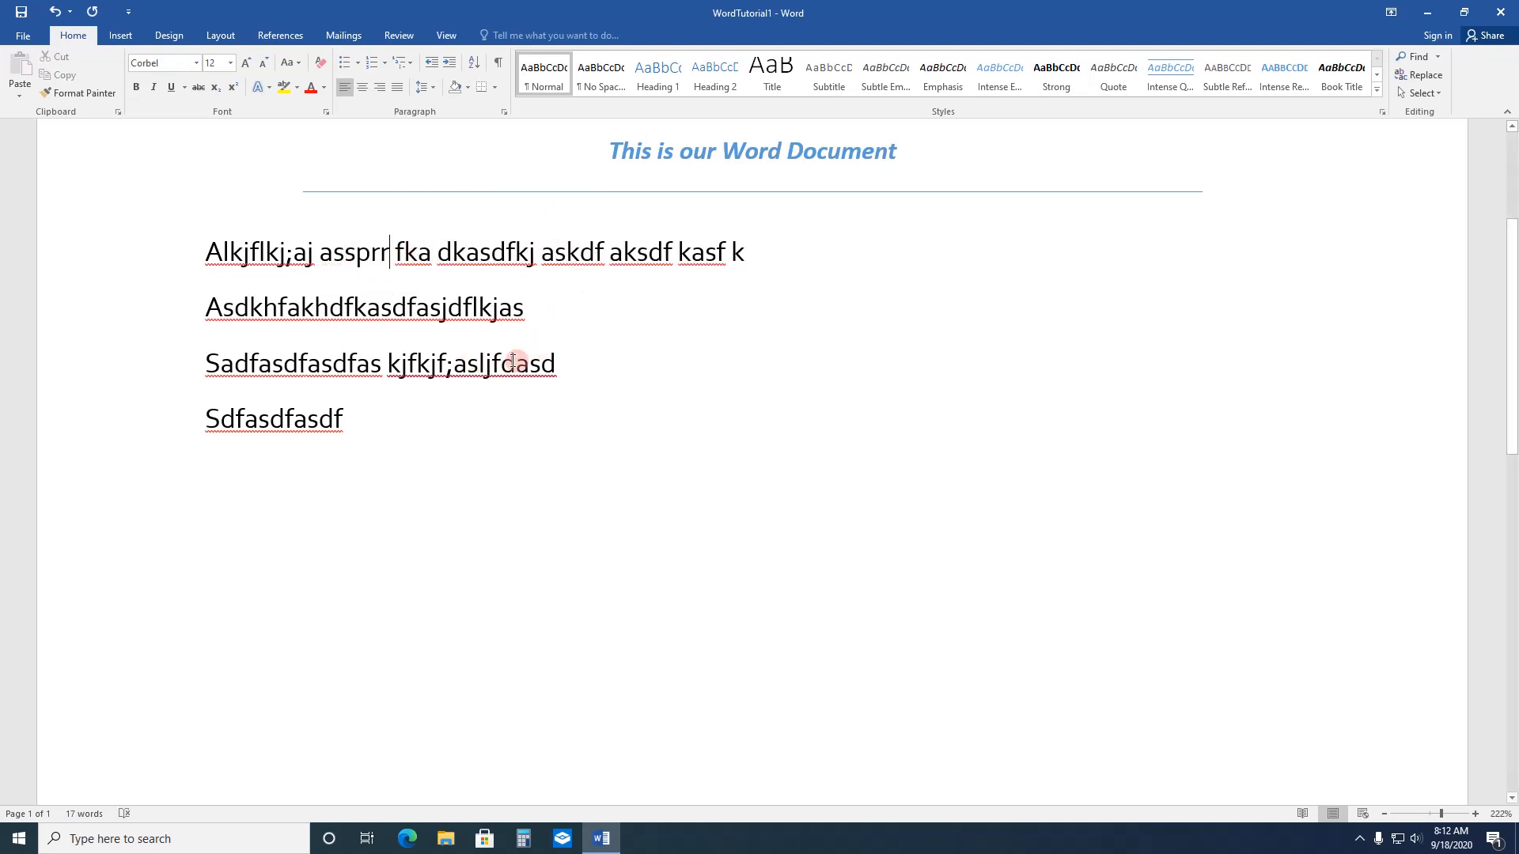
Step: Delete "asljfdasd" from the end of the third body line
{"action": "left_click", "coordinate": [599, 377]}
{"action": "key", "text": "BackSpace"}
{"action": "key", "text": "BackSpace"}
{"action": "key", "text": "BackSpace"}
{"action": "key", "text": "BackSpace"}
{"action": "key", "text": "BackSpace"}
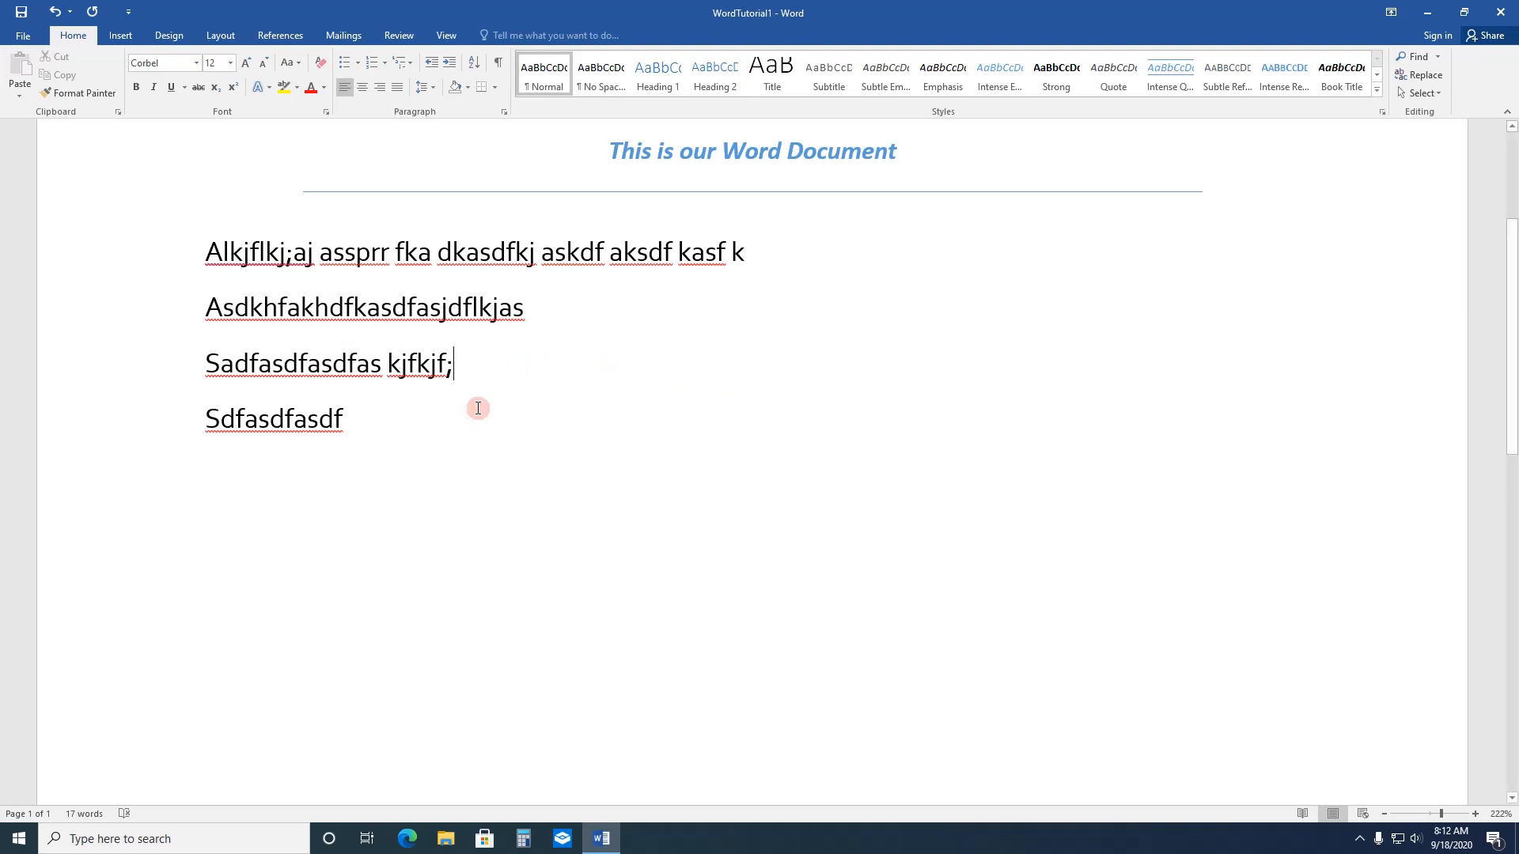
Step: Extend the fourth body line with "ajlf;lkjsalk;jfds asdjf;laskjd flkasdf laksdf jklasj flkasjfla"
{"action": "left_click", "coordinate": [368, 430]}
{"action": "type", "text": "ajlf;lkjsalk"}
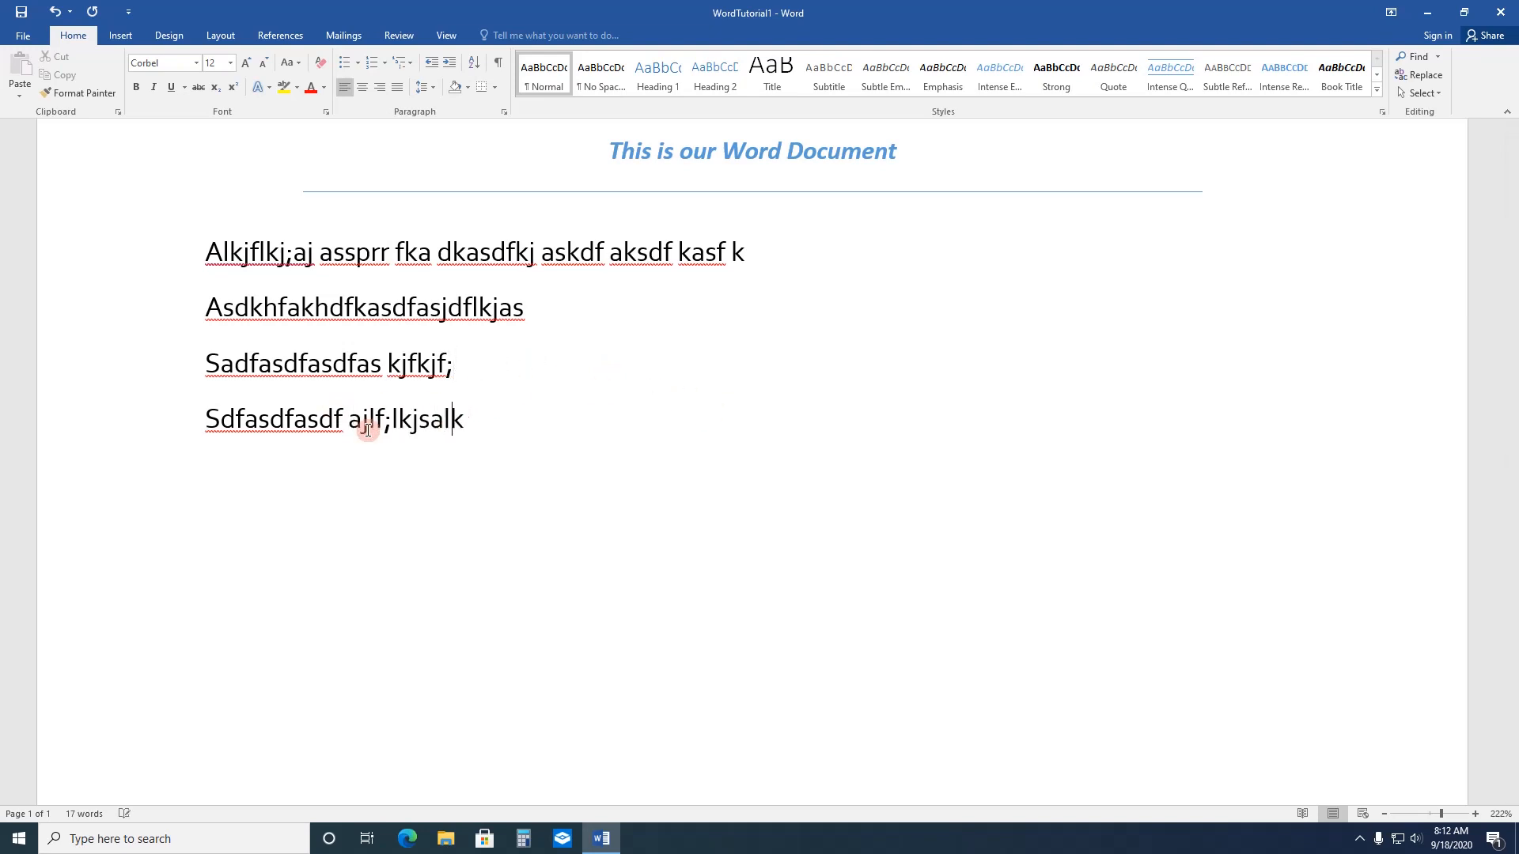
{"action": "type", "text": ";jfds asdjf;laskjd flkasdf laksdf jklasj flkasjfla"}
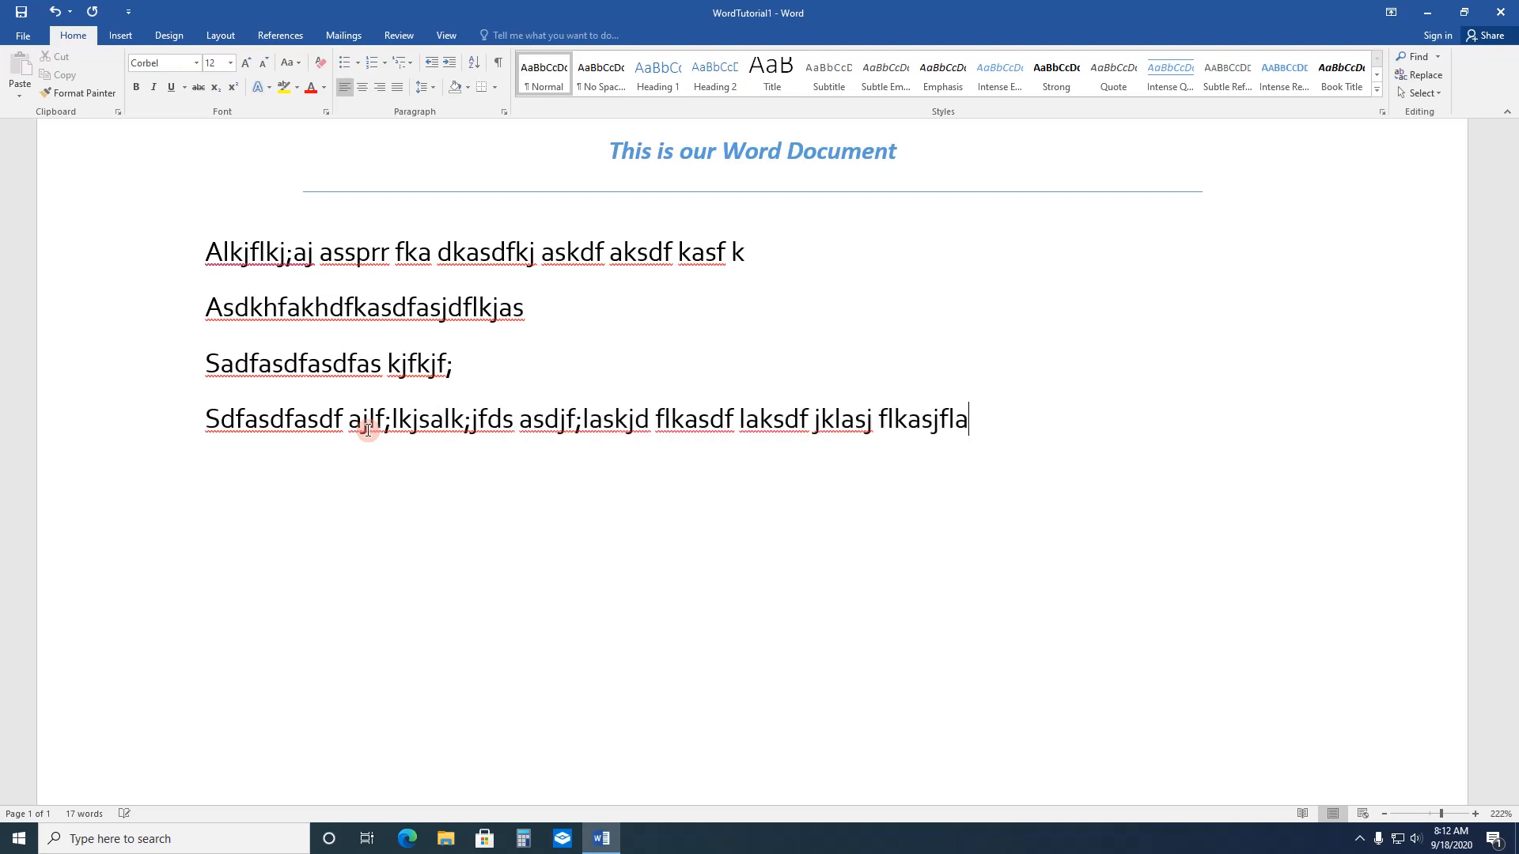
Step: Add three lines below it reading "Asdfkhasdhkfas;ljdfl;asdfk", "Asdfjasldfjla;skjdf;la" and "Asda;jsdlkjfl;asjdf;l"
{"action": "key", "text": "Return"}
{"action": "type", "text": "asdfkhasdhkfas;ljdfl;asdfk"}
{"action": "key", "text": "Return"}
{"action": "type", "text": "asdfjasldfjla;skjdf;la"}
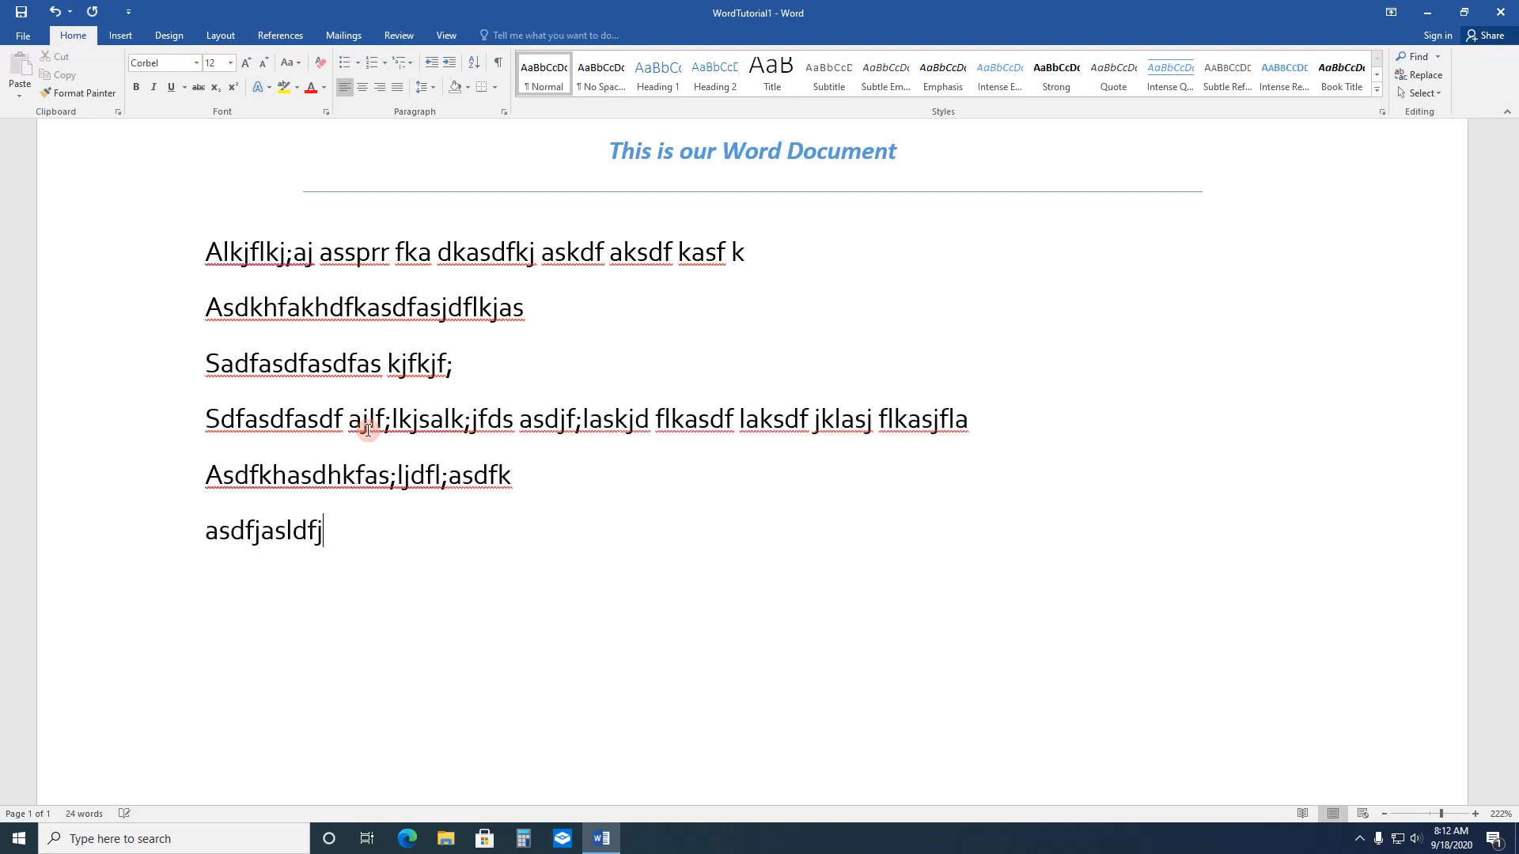
{"action": "key", "text": "Return"}
{"action": "type", "text": "asda;jsdlkjfl;asjdf;l"}
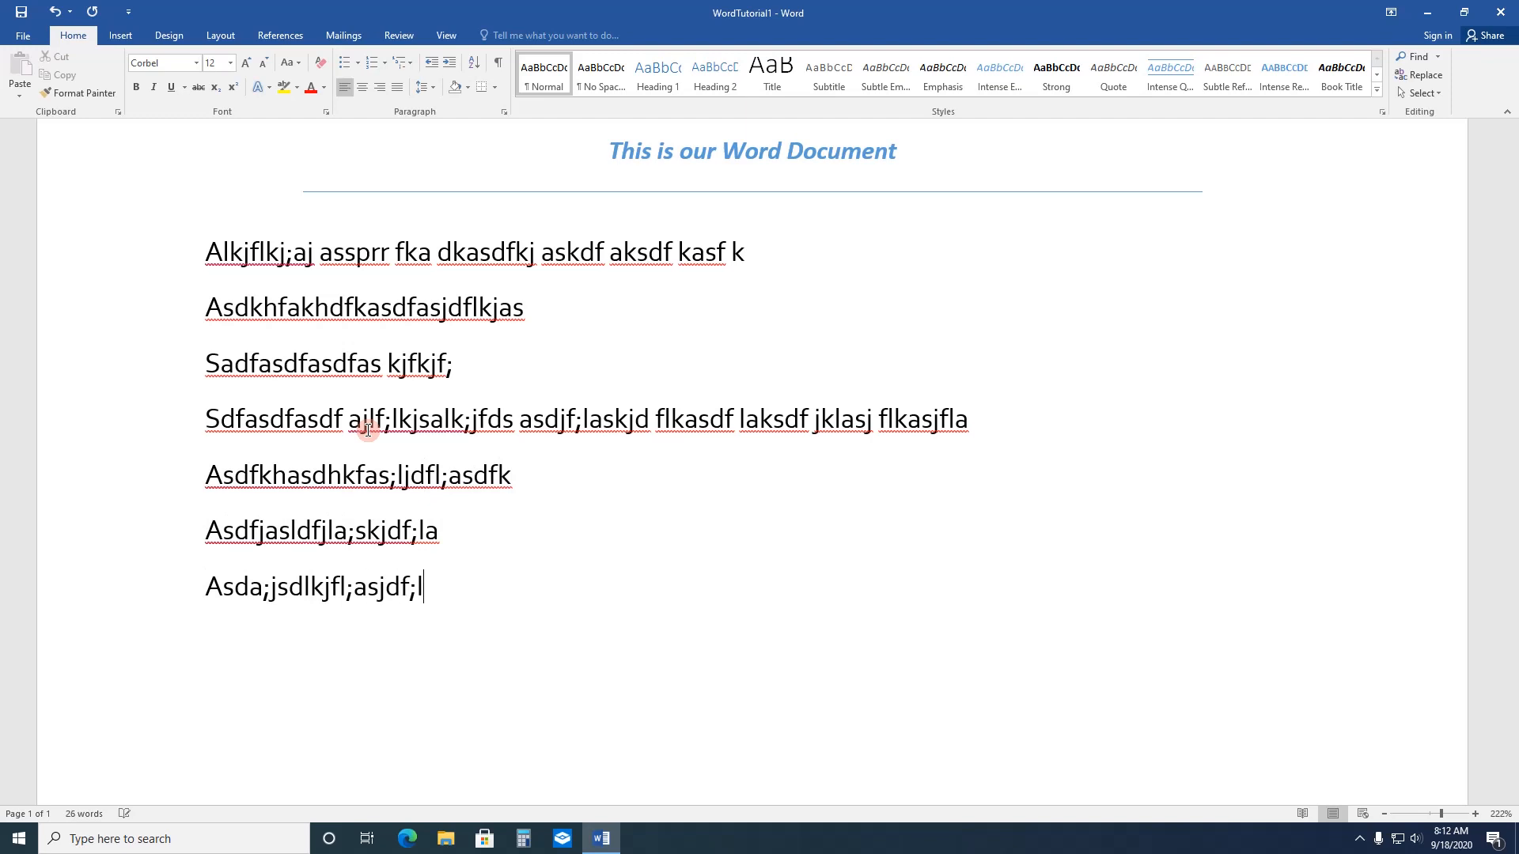
Step: Insert the house picture from the Pictures folder at the end of the fifth body line
{"action": "left_click", "coordinate": [569, 481]}
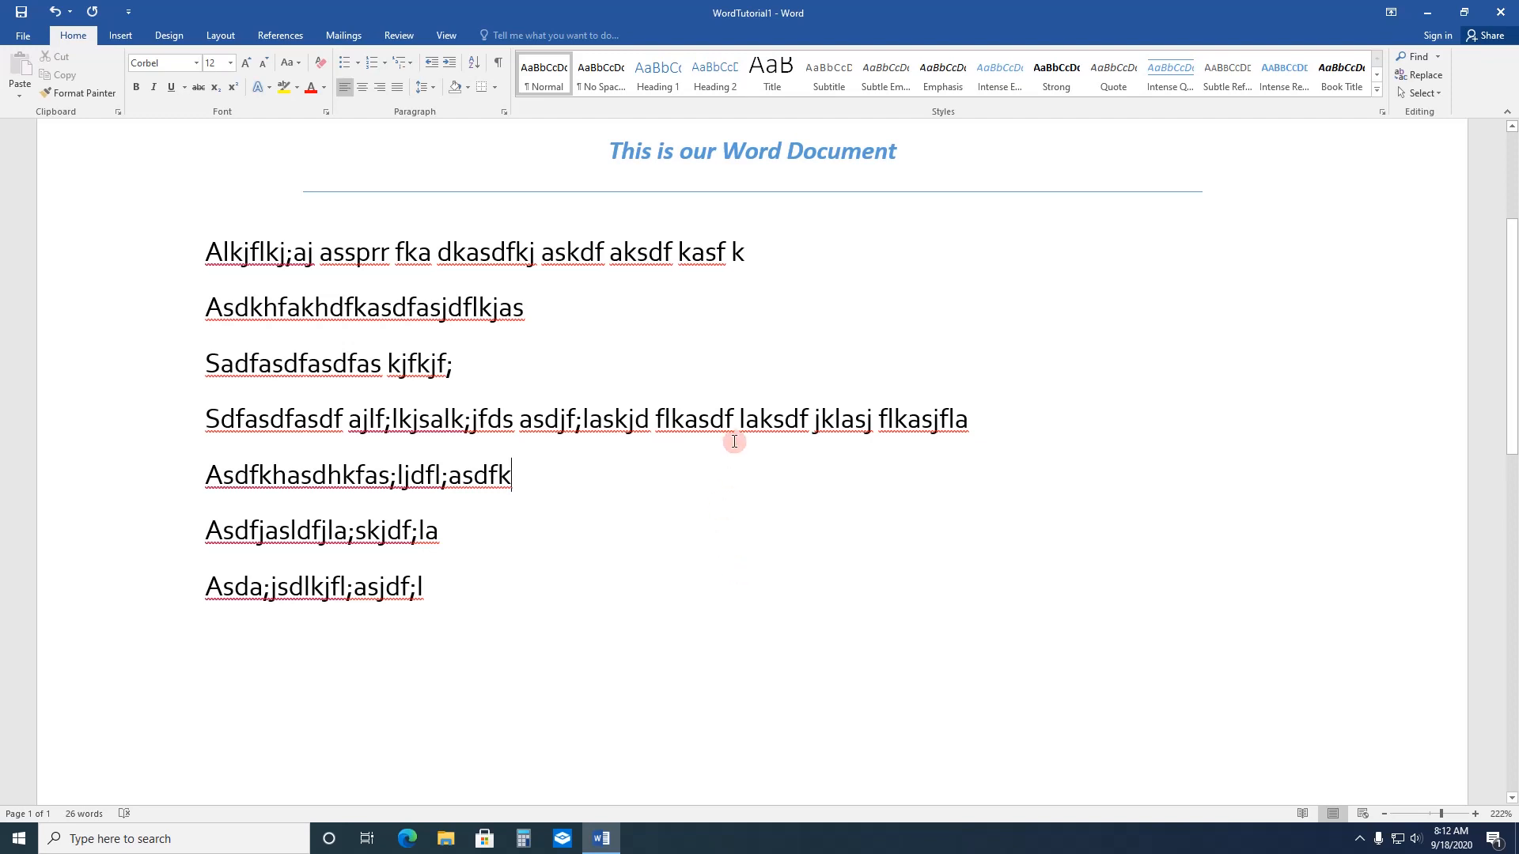
{"action": "left_click", "coordinate": [123, 39]}
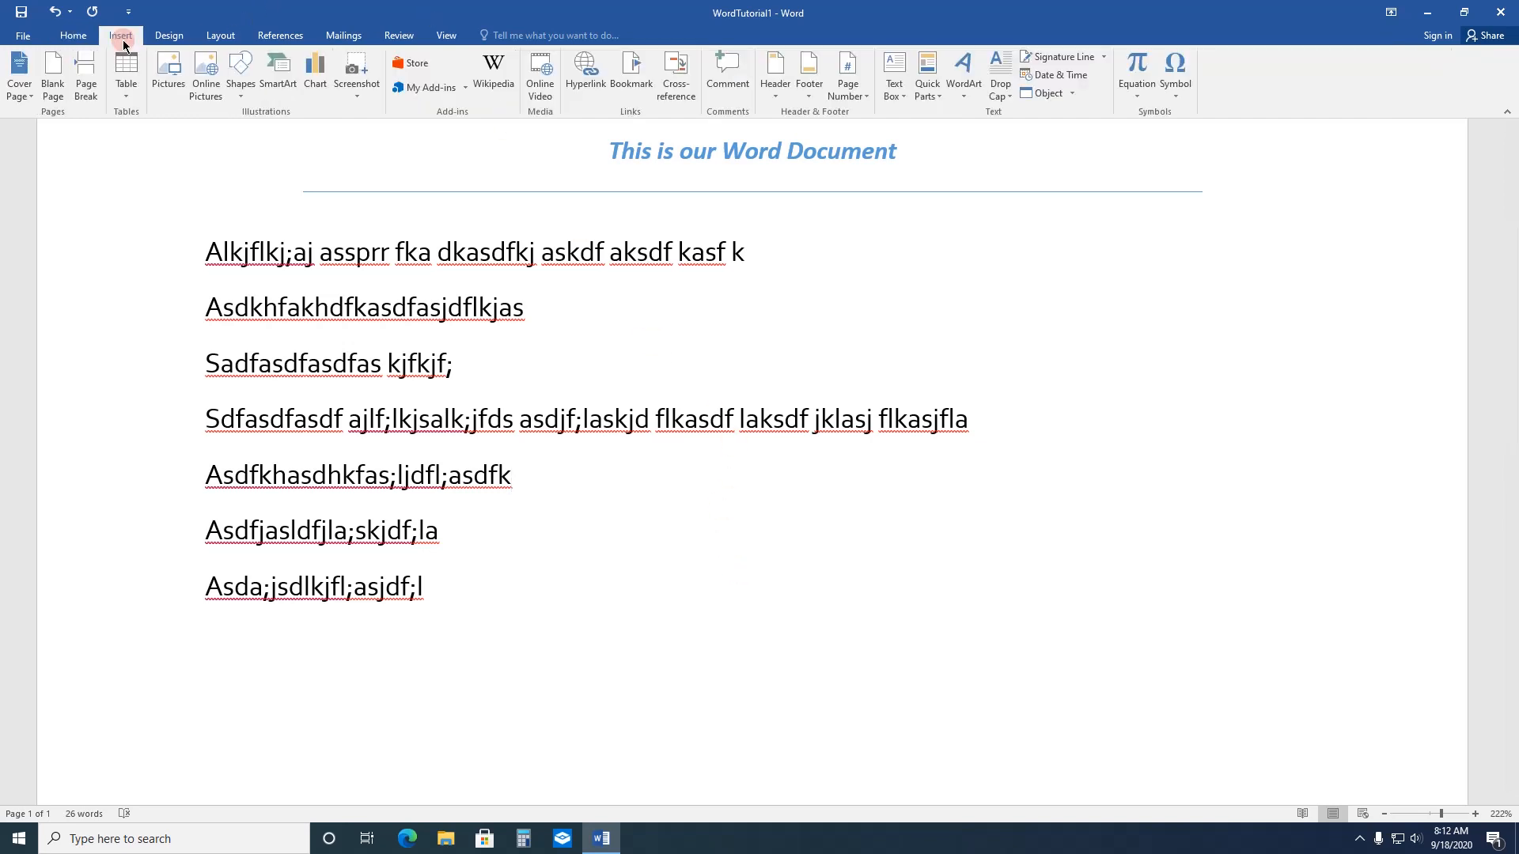
{"action": "left_click", "coordinate": [166, 71]}
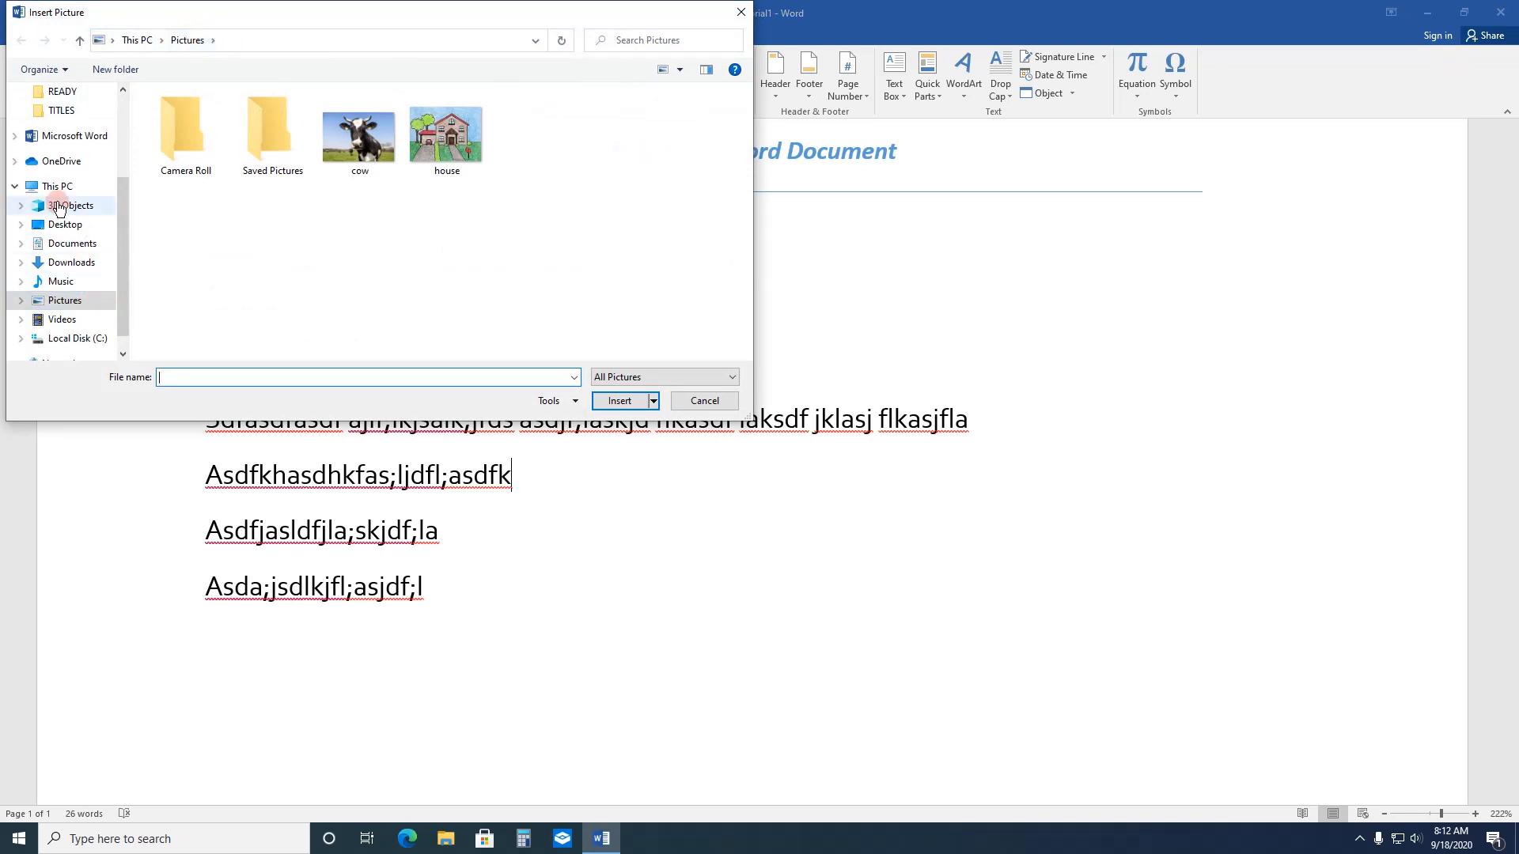
{"action": "left_click_drag", "start_coordinate": [127, 227], "coordinate": [128, 273]}
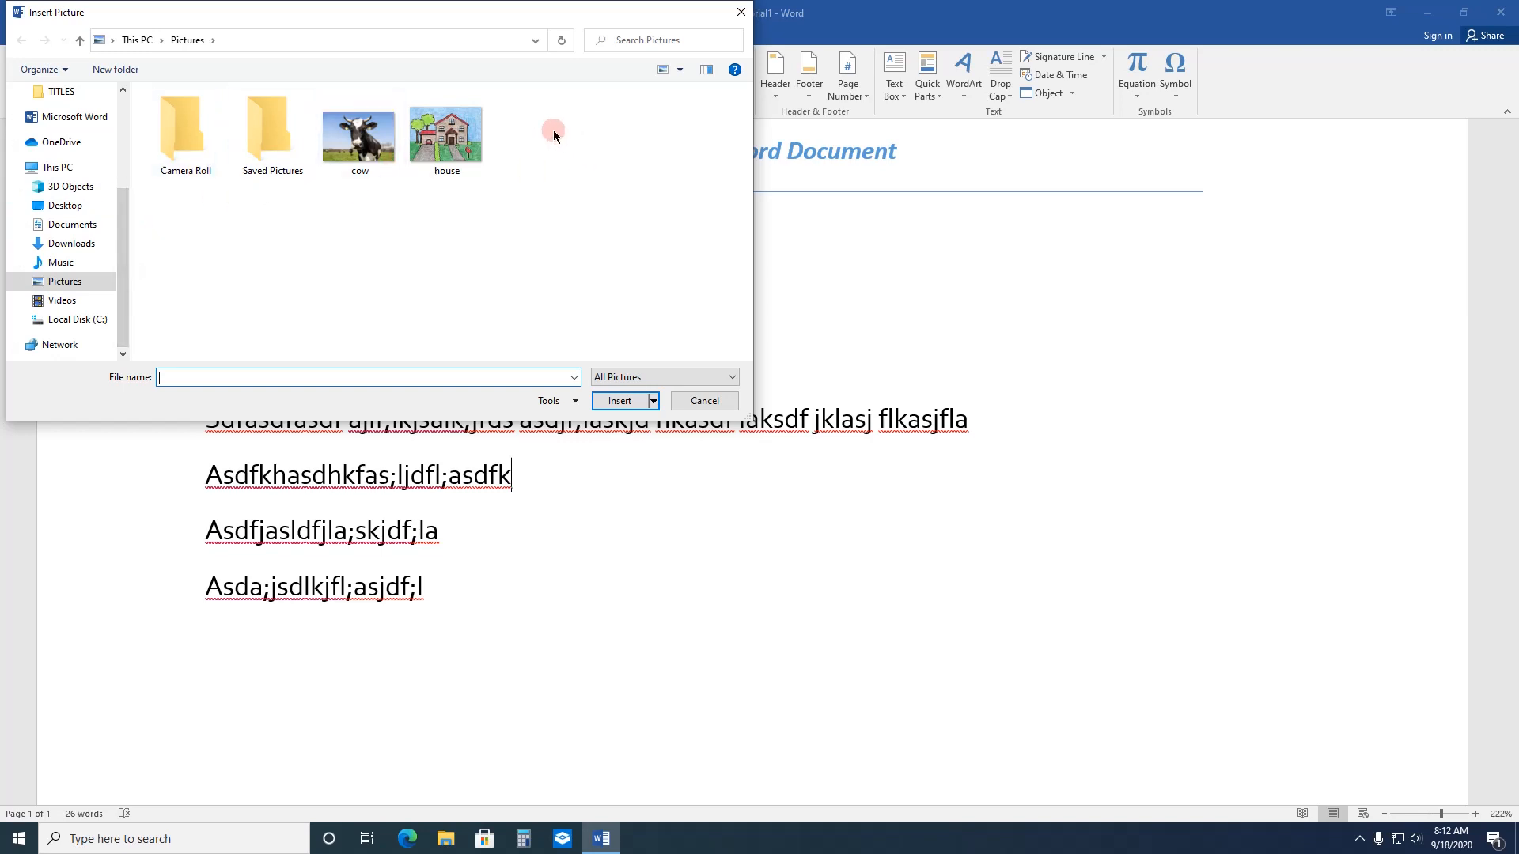
{"action": "double_click", "coordinate": [459, 139]}
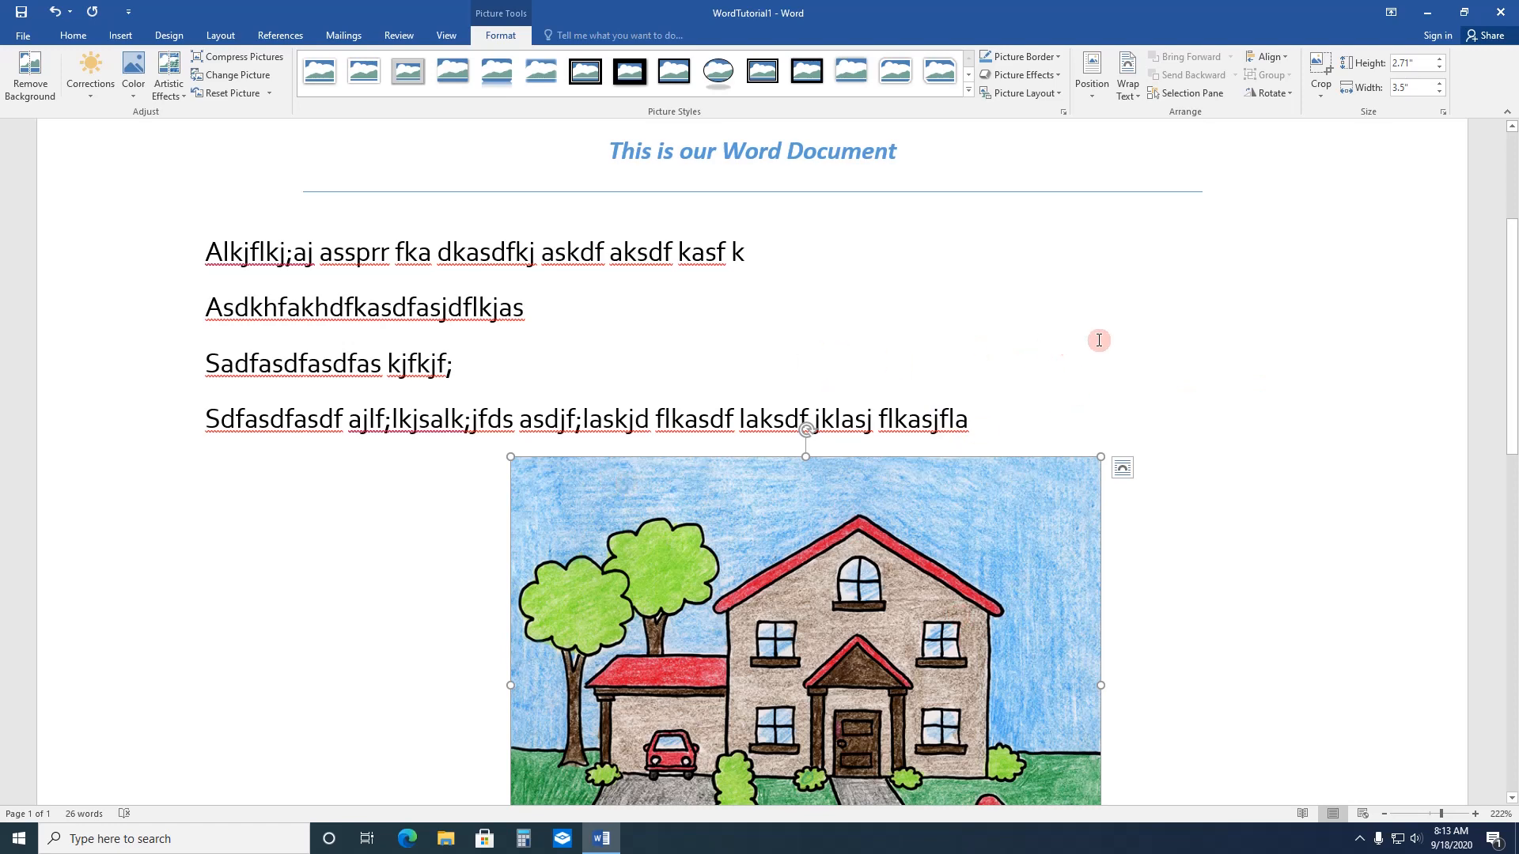
Step: Try narrowing the house picture to about 3.43", undo it, and scale the picture down proportionally to about 1.37" high by 1.77" wide
{"action": "scroll", "coordinate": [1161, 397], "scroll_direction": "down", "scroll_amount": 5}
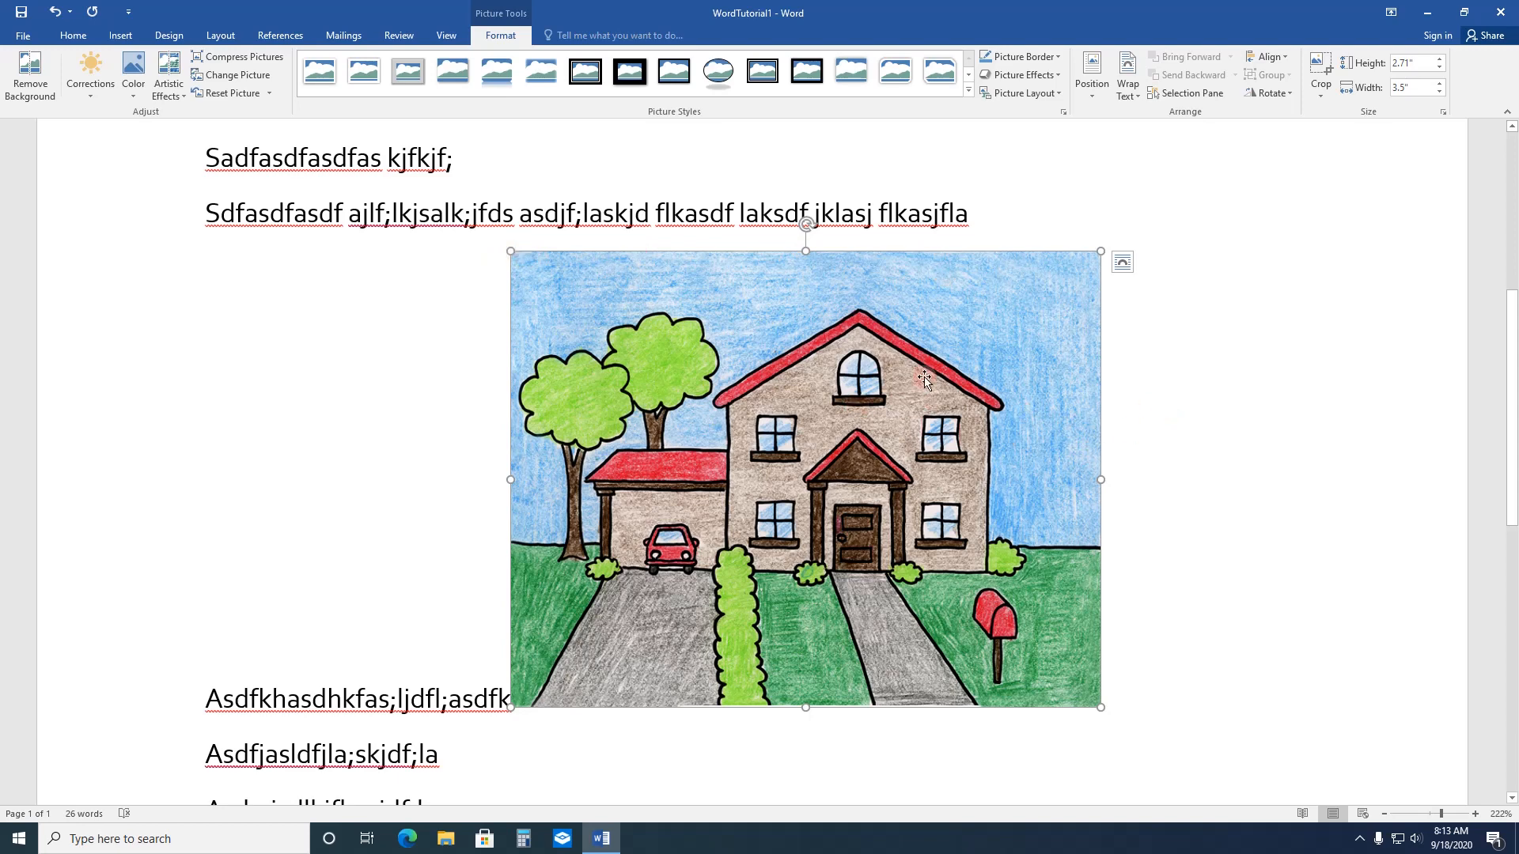
{"action": "mouse_move", "coordinate": [1100, 480]}
{"action": "left_mouse_down"}
{"action": "mouse_move", "coordinate": [776, 515]}
{"action": "mouse_move", "coordinate": [1082, 500]}
{"action": "left_mouse_up"}
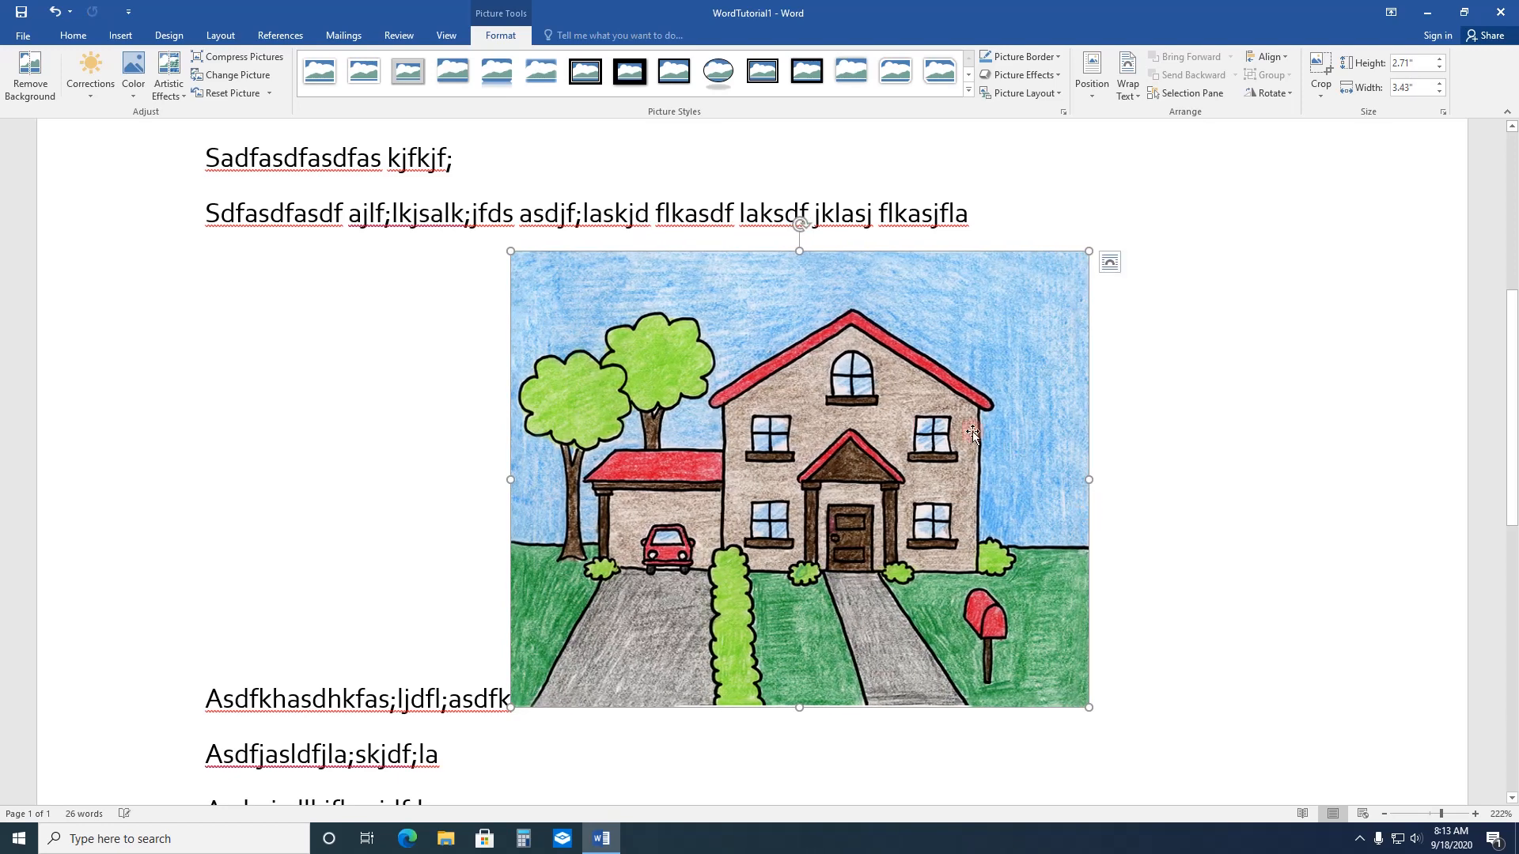
{"action": "left_click", "coordinate": [54, 23]}
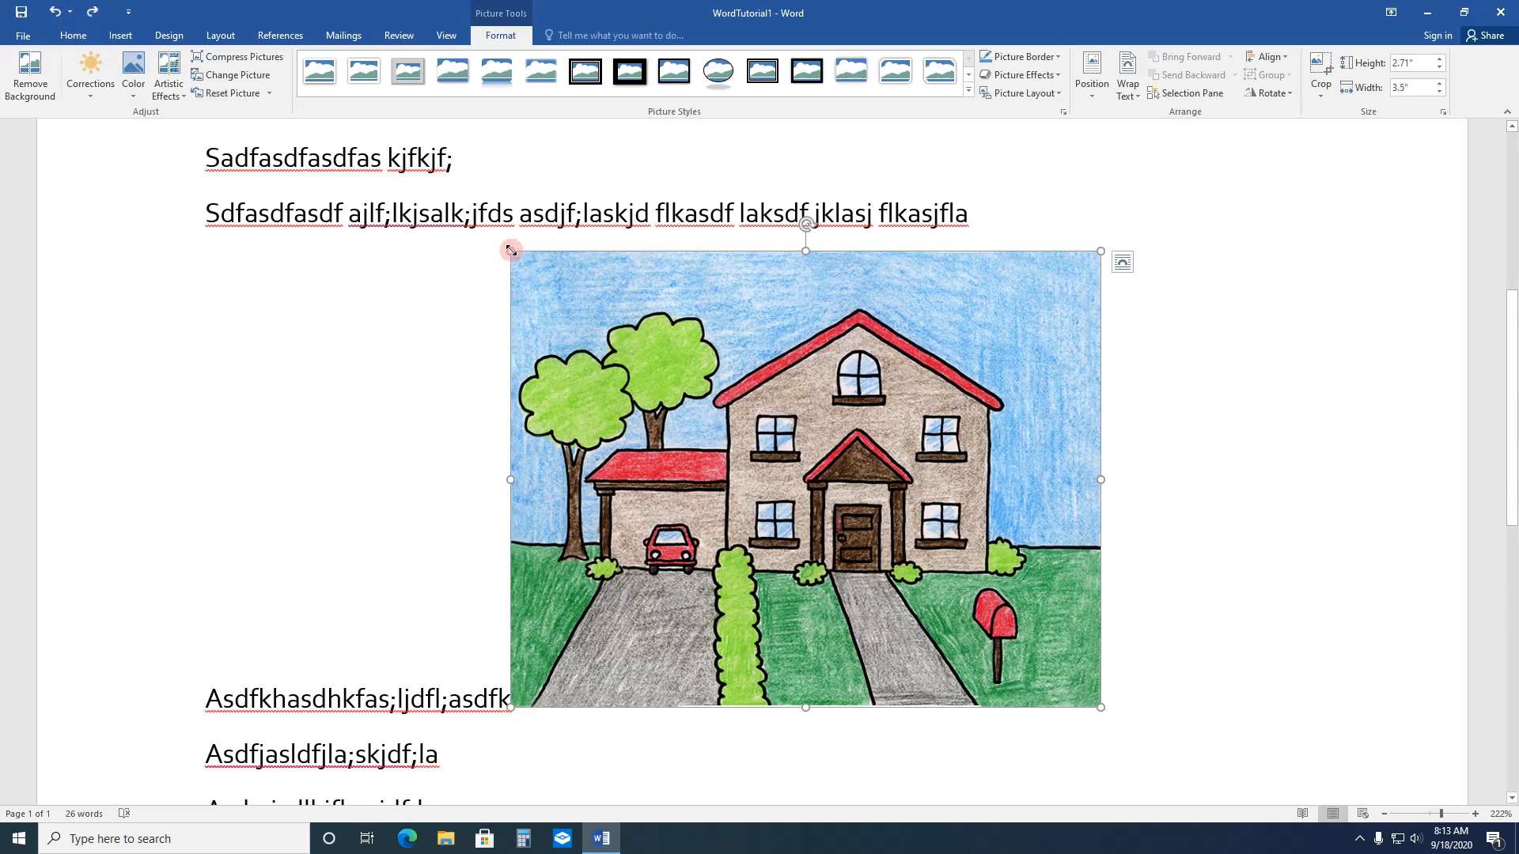
{"action": "left_click_drag", "start_coordinate": [511, 251], "coordinate": [865, 477]}
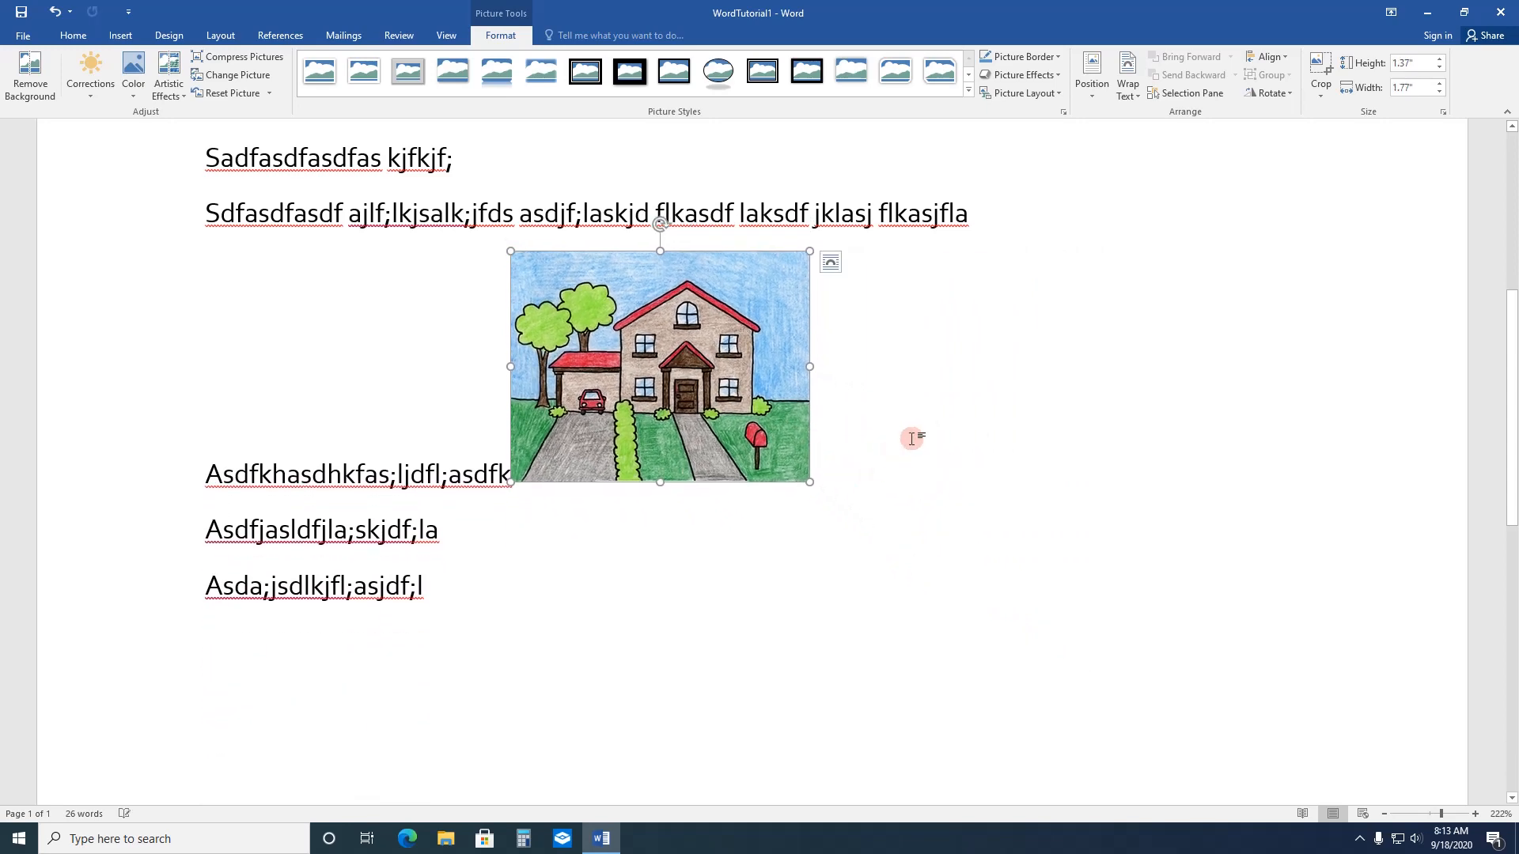
Step: Move the inline house picture up to the end of the second body line
{"action": "scroll", "coordinate": [909, 437], "scroll_direction": "up", "scroll_amount": 3}
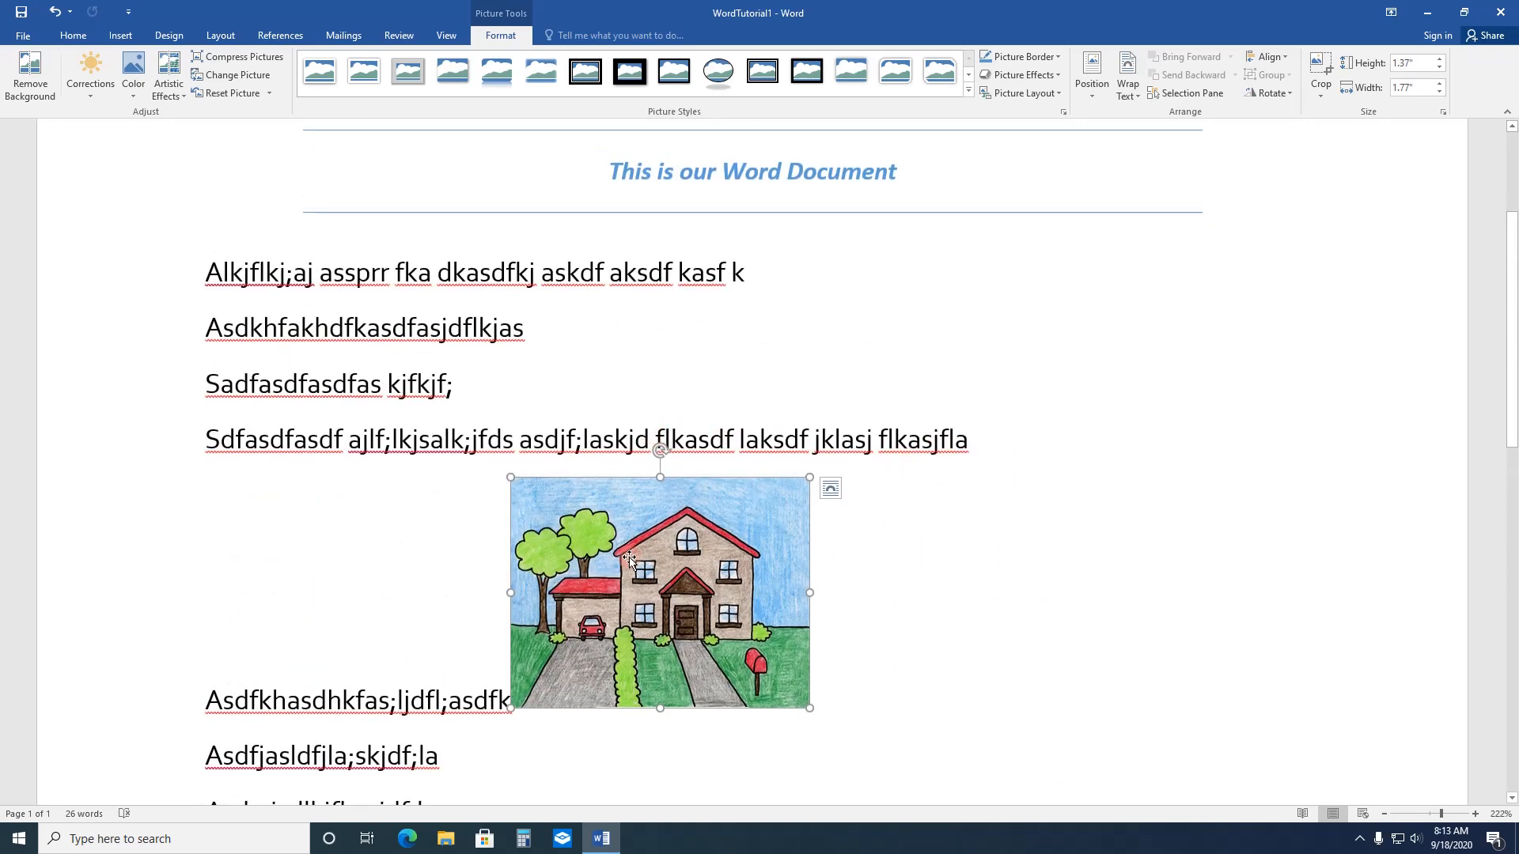
{"action": "left_click_drag", "start_coordinate": [659, 538], "coordinate": [684, 410]}
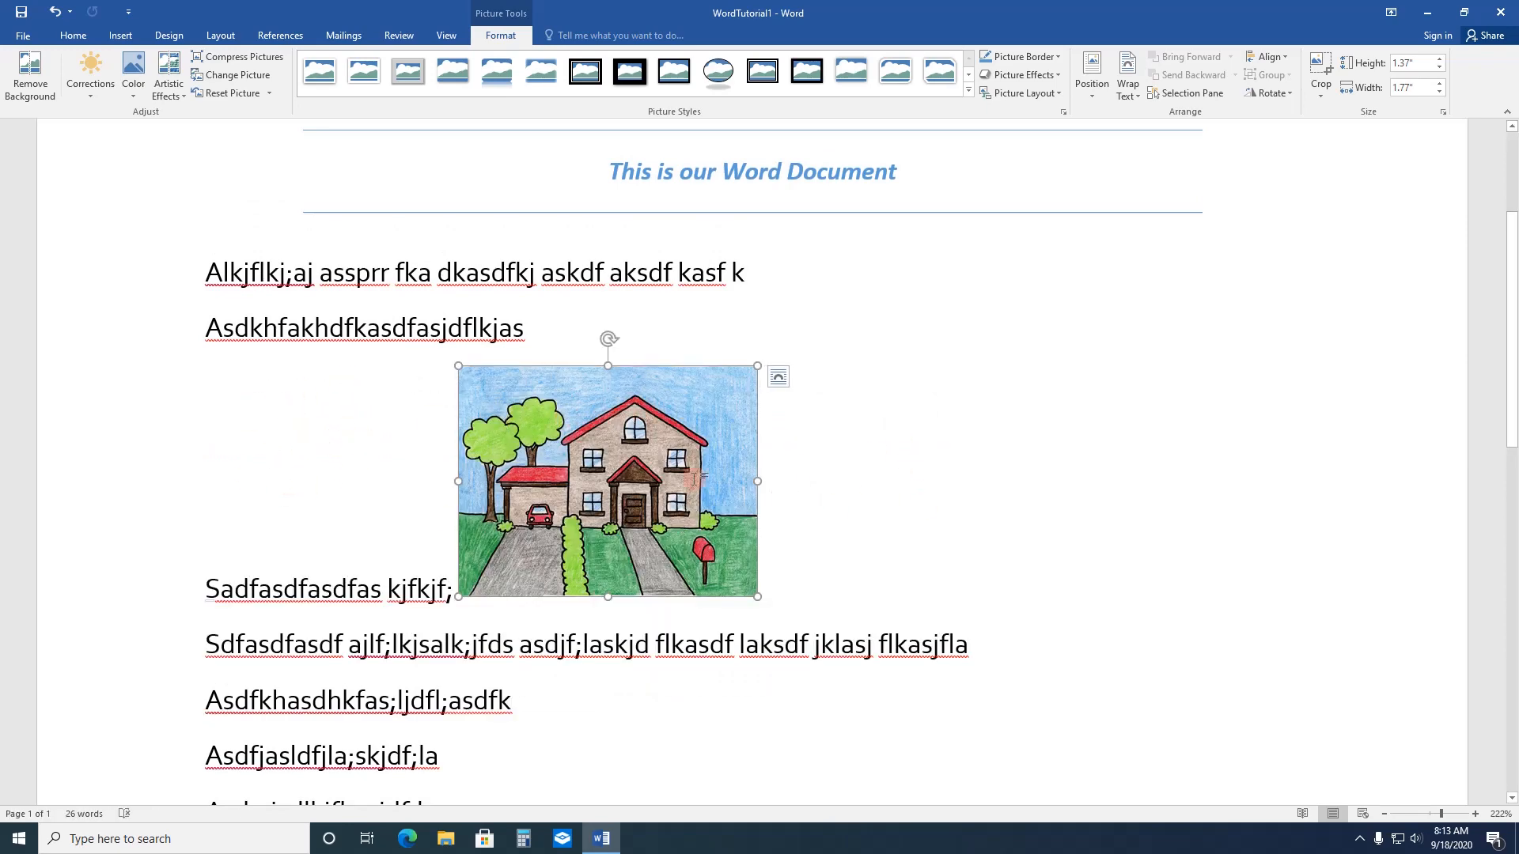
{"action": "left_click_drag", "start_coordinate": [522, 437], "coordinate": [546, 348]}
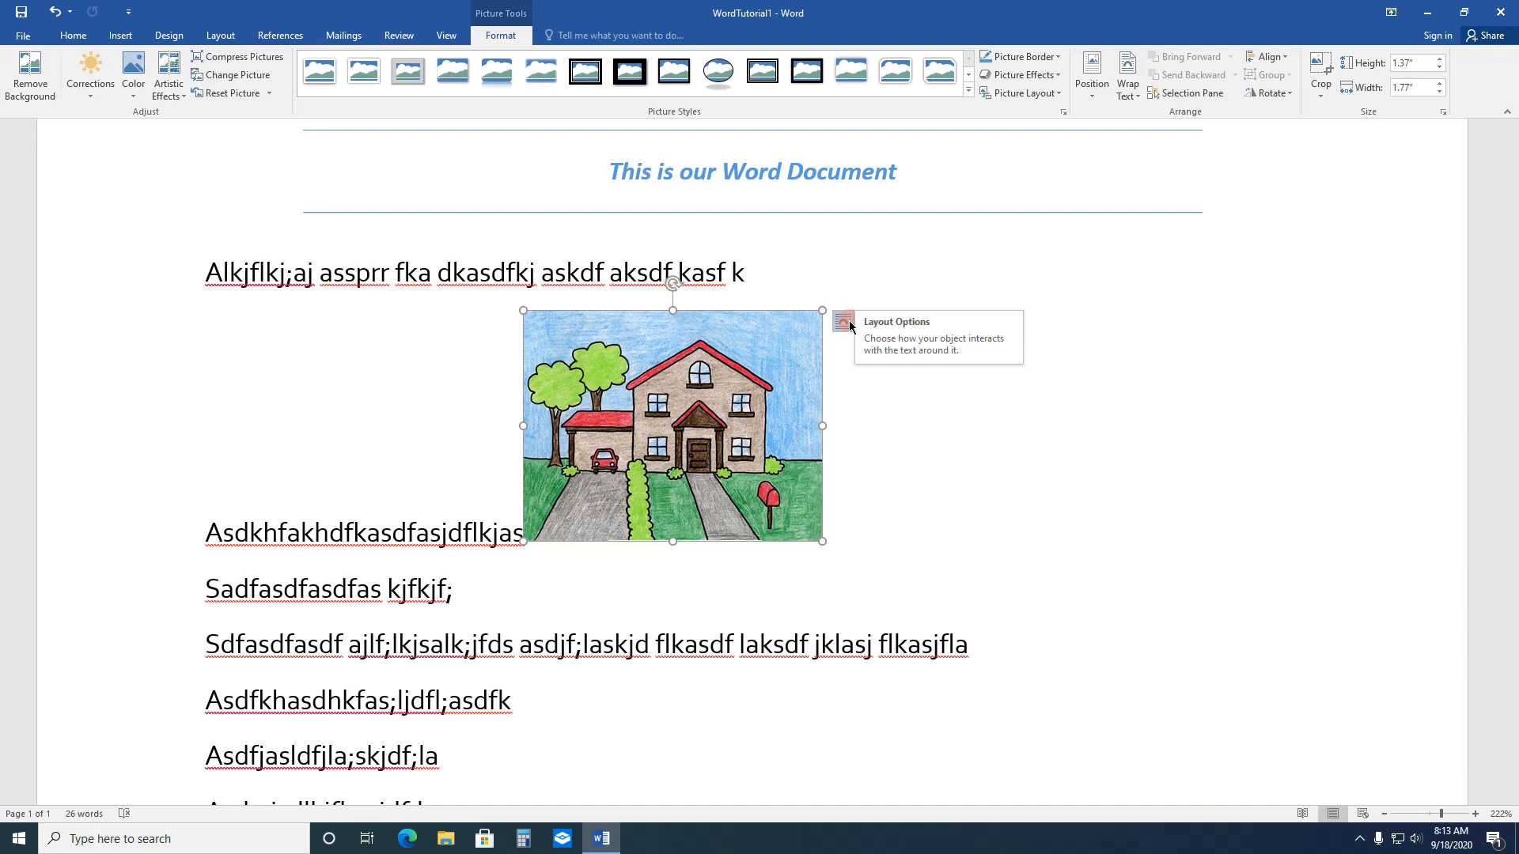
Step: Try the Square, Tight and Through text wrapping options on the house picture
{"action": "left_click", "coordinate": [844, 322]}
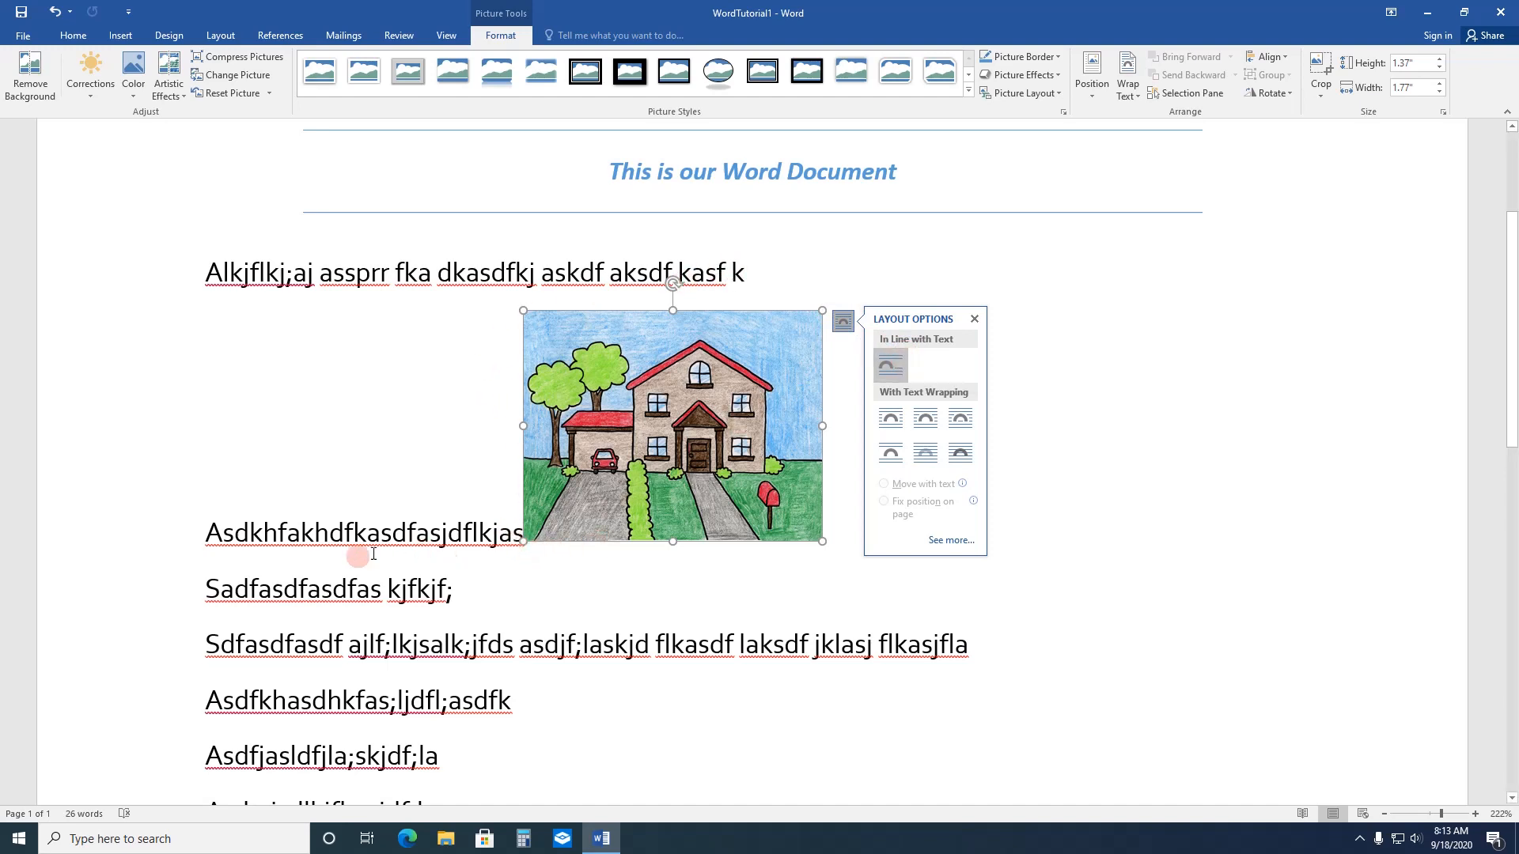
{"action": "left_click", "coordinate": [887, 419]}
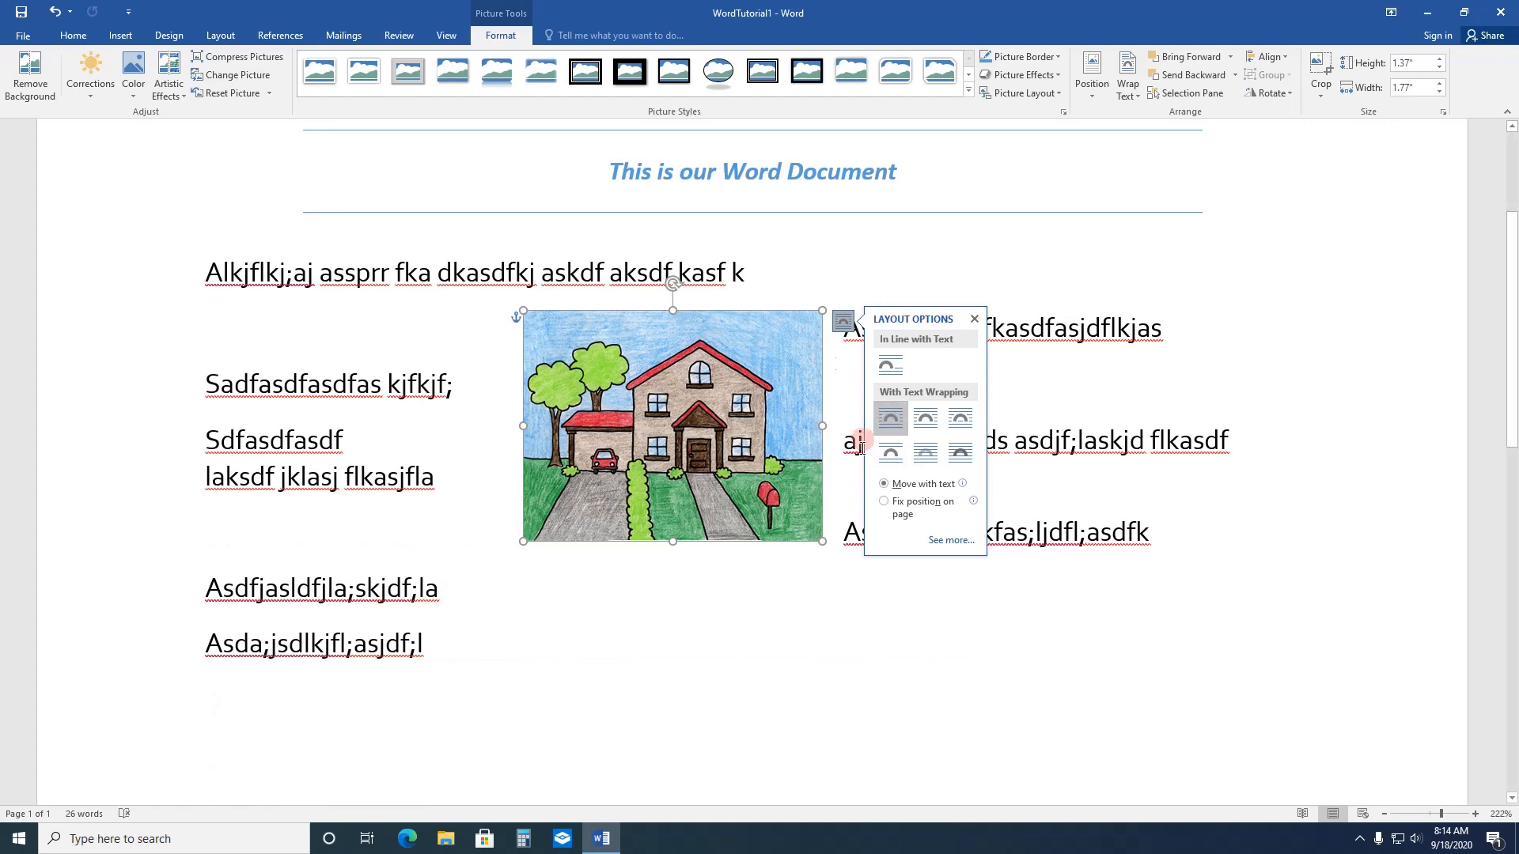
{"action": "left_click", "coordinate": [930, 423]}
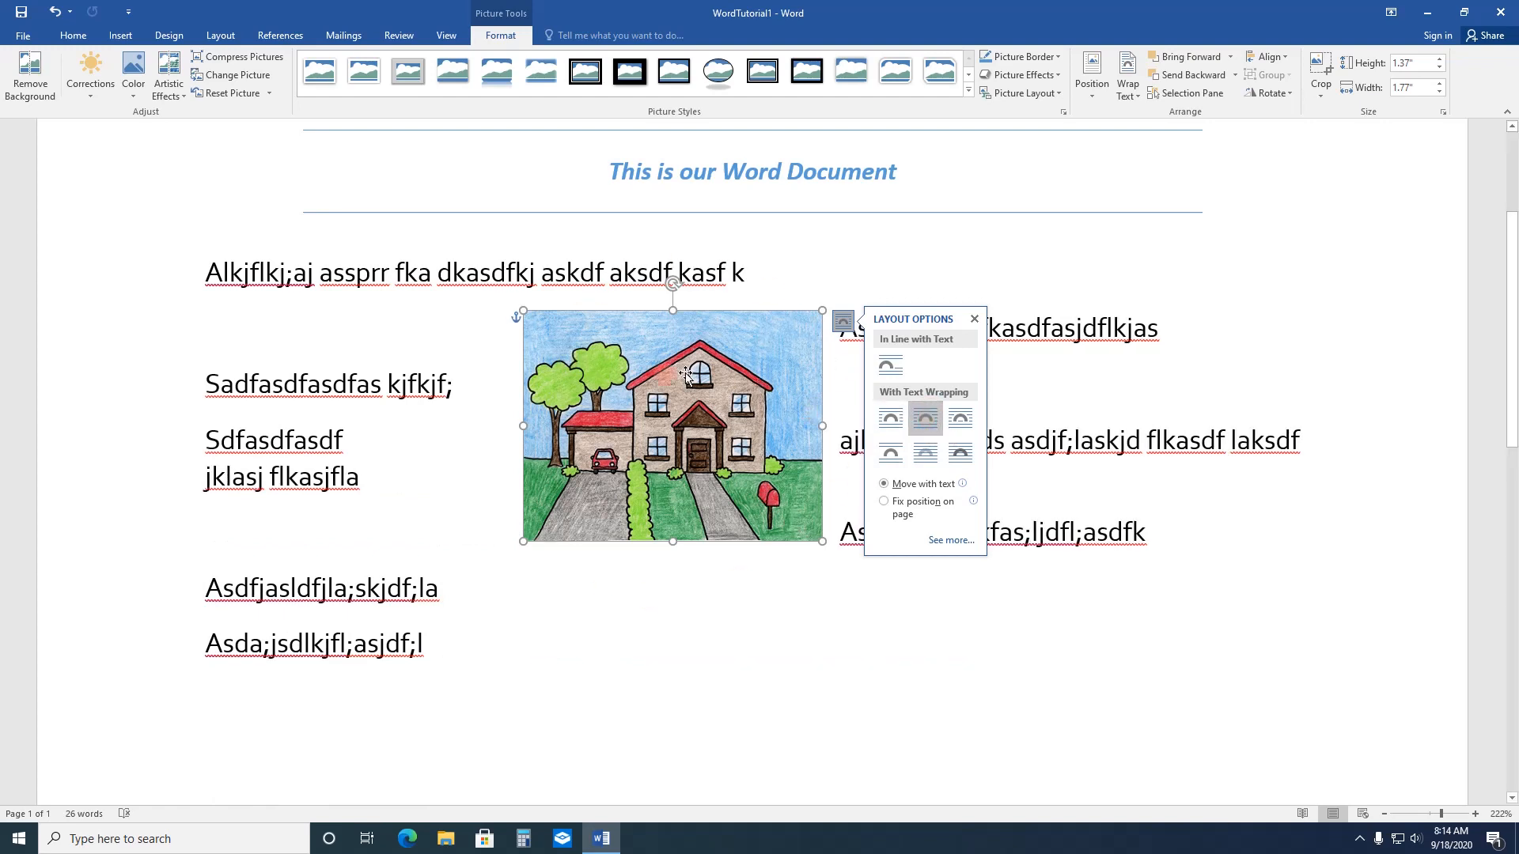
{"action": "left_click", "coordinate": [962, 426]}
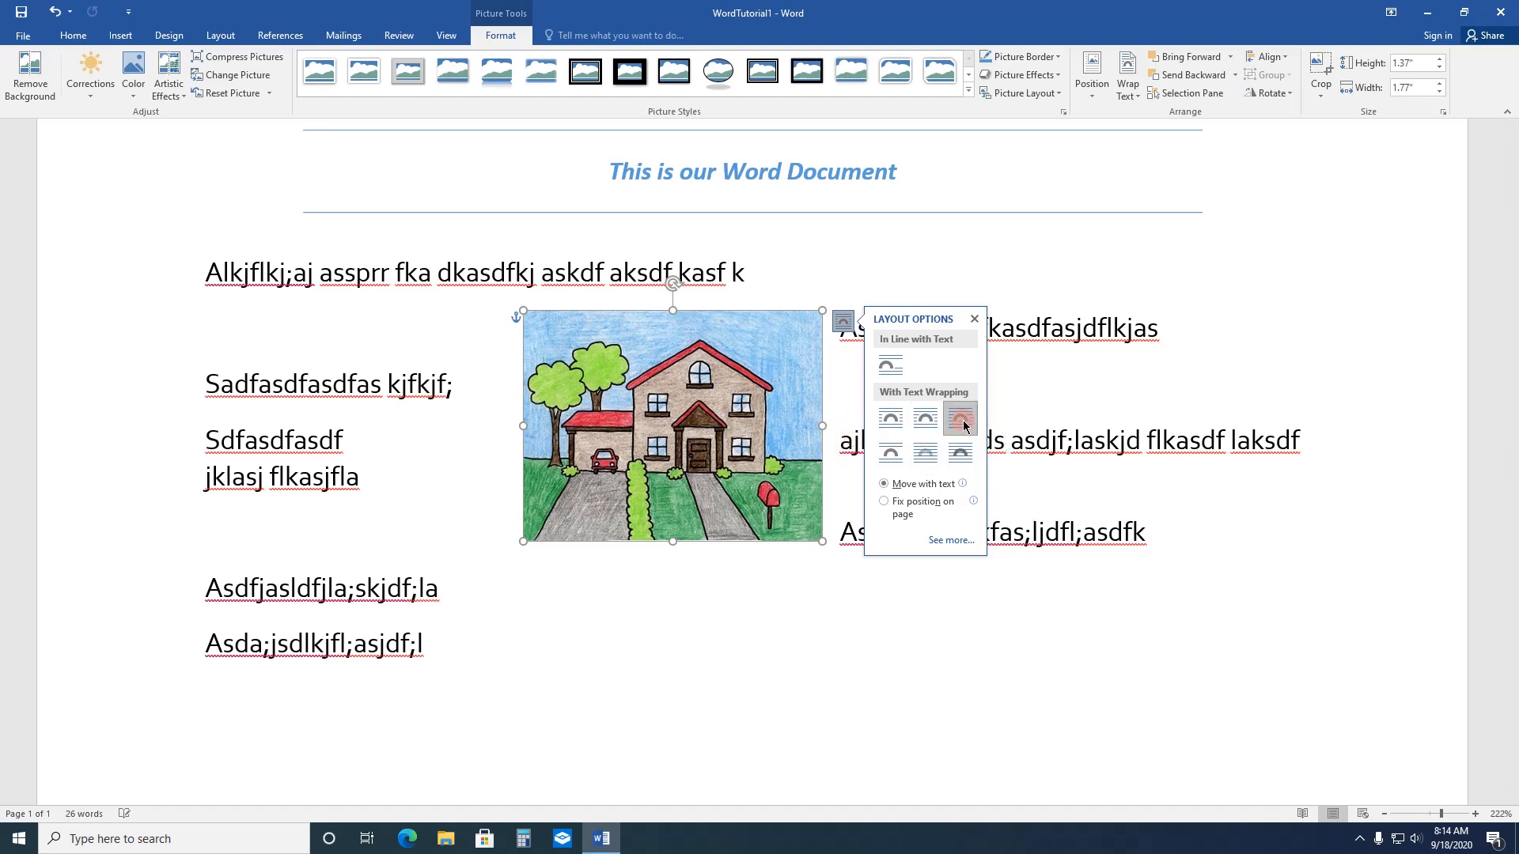
Step: Shift the picture left, try Top and Bottom, Behind Text and In Front of Text wrapping, and settle on Square
{"action": "left_click_drag", "start_coordinate": [741, 448], "coordinate": [616, 442]}
{"action": "left_click", "coordinate": [757, 333]}
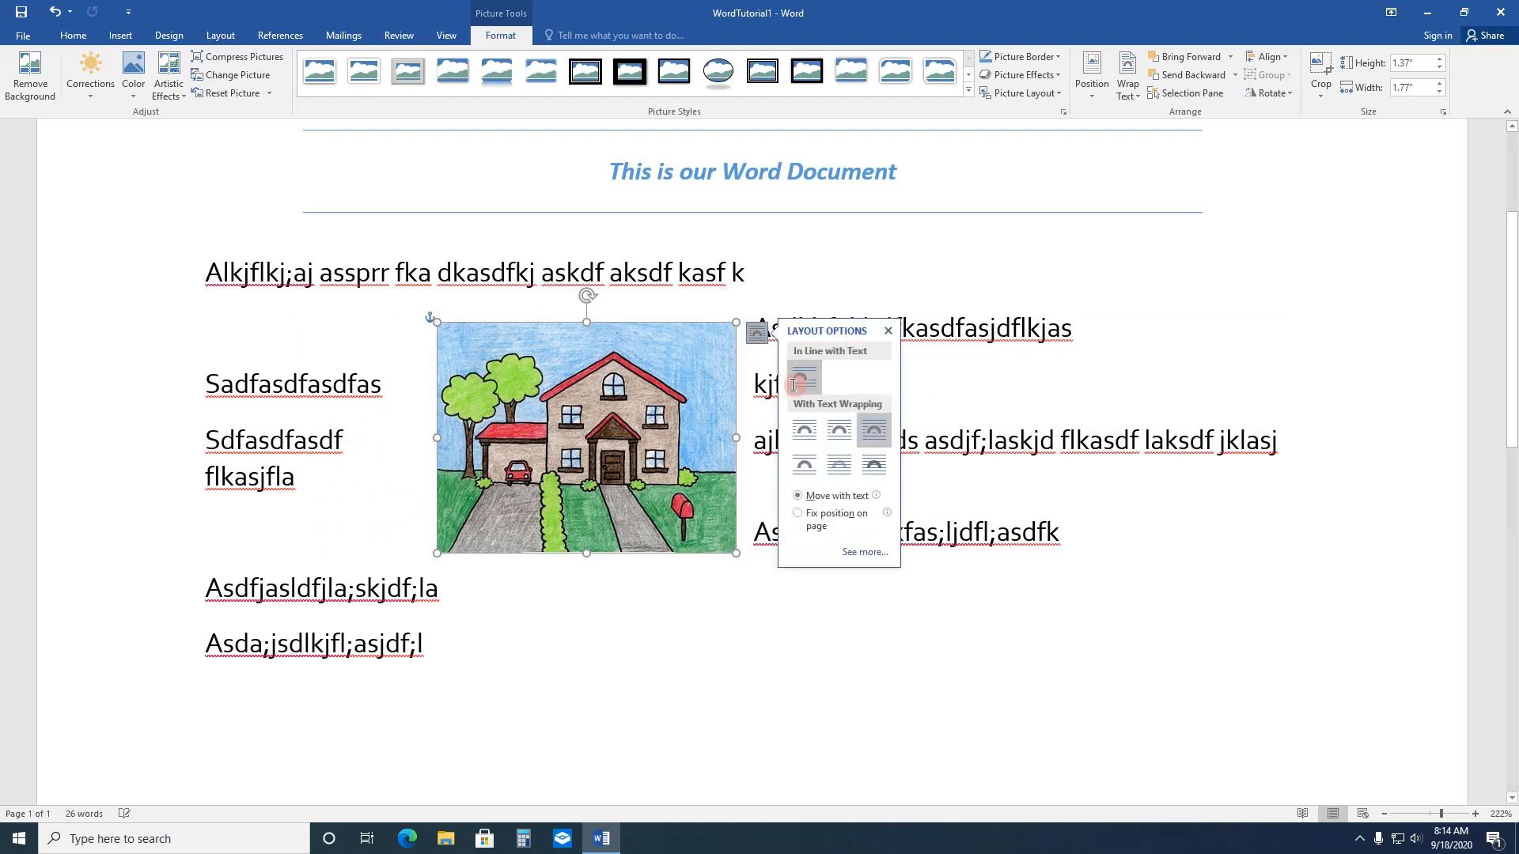
{"action": "left_click", "coordinate": [807, 466]}
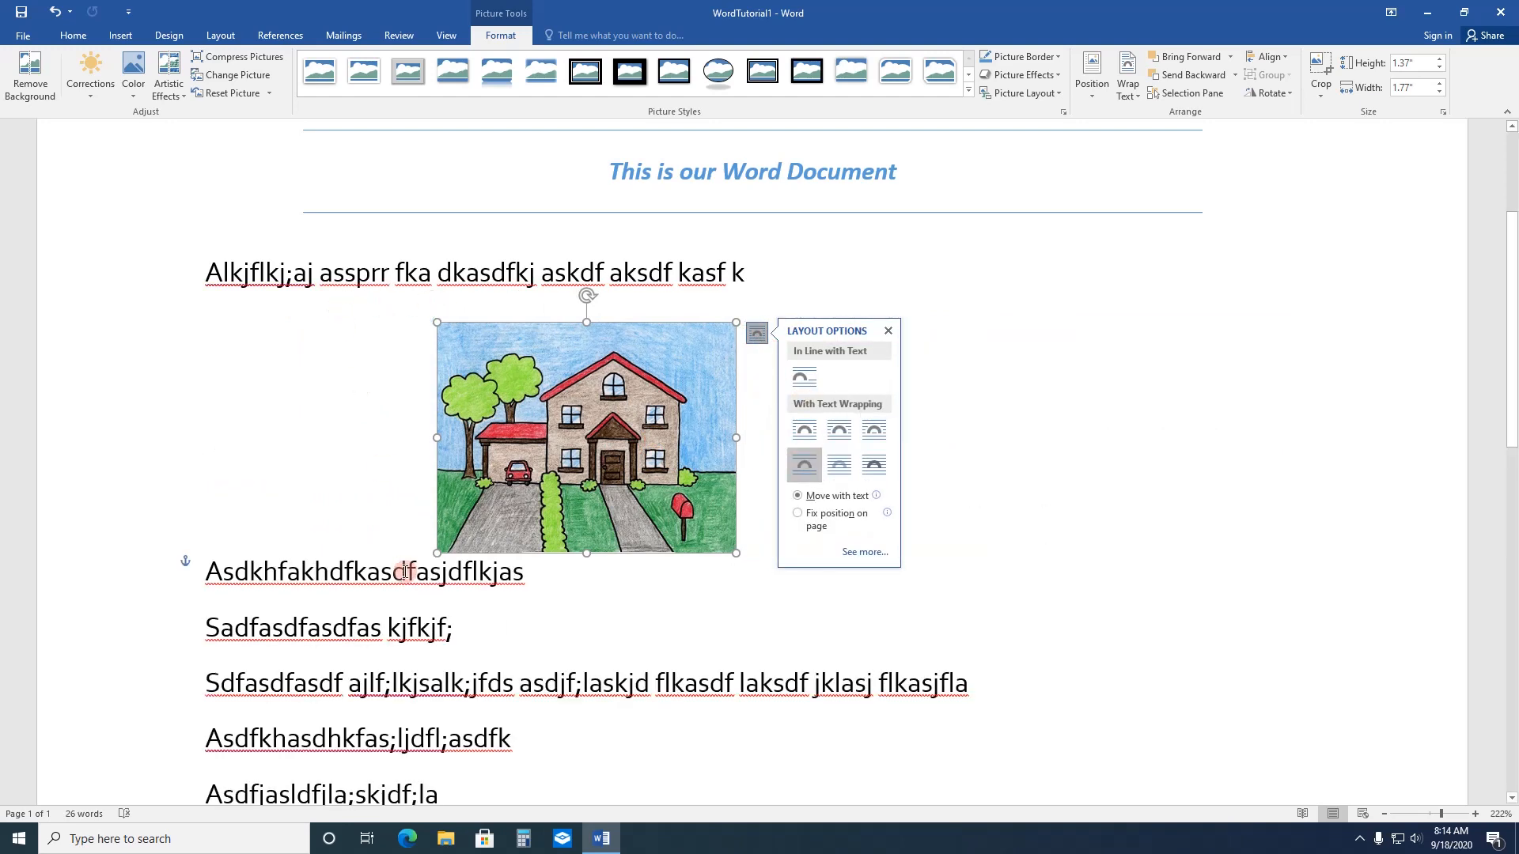
{"action": "left_click", "coordinate": [841, 469]}
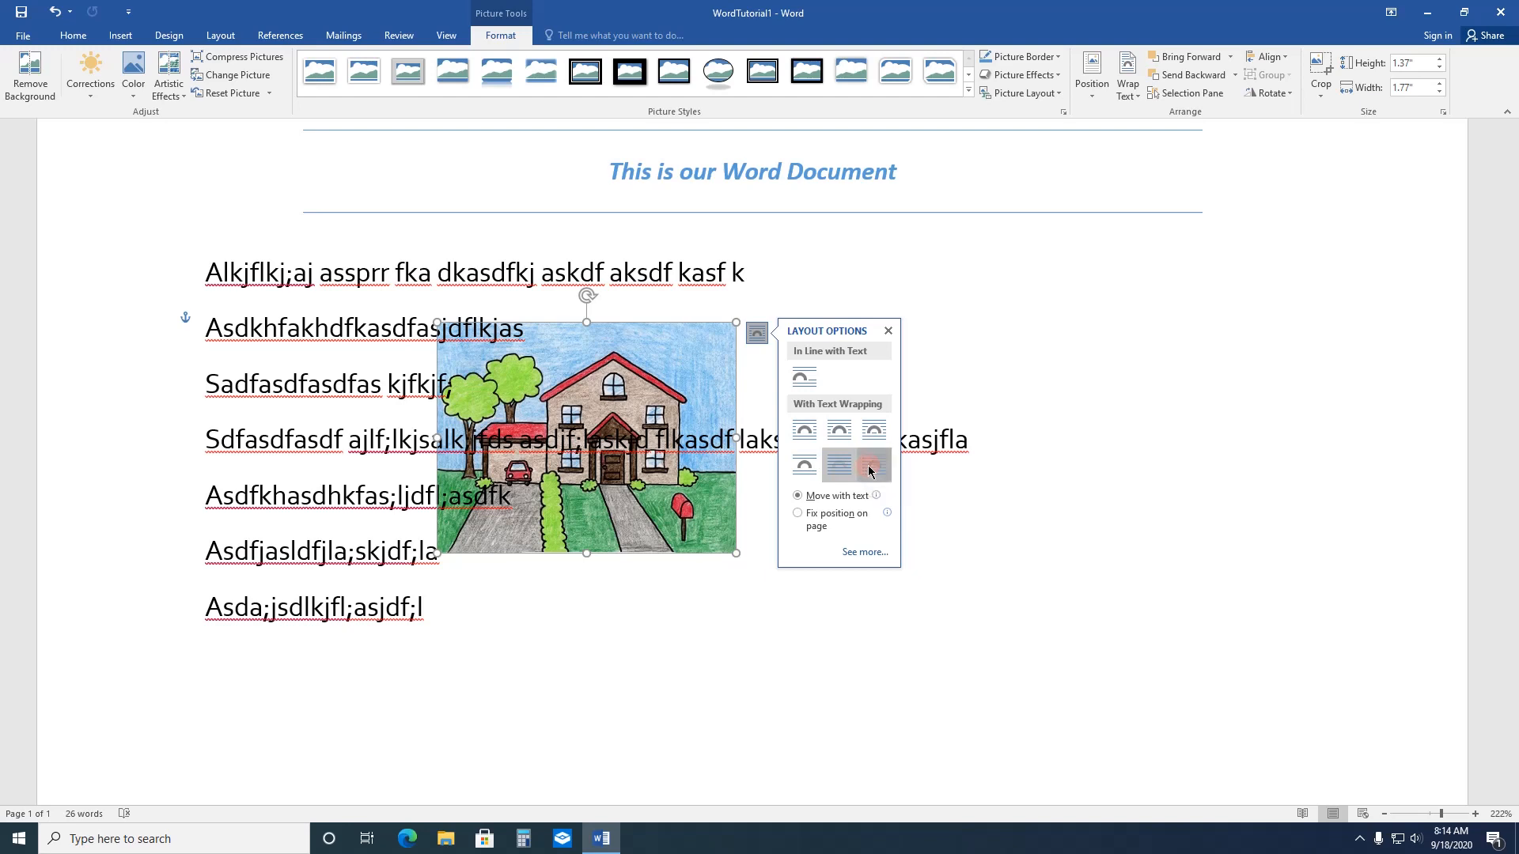
{"action": "left_click", "coordinate": [870, 468]}
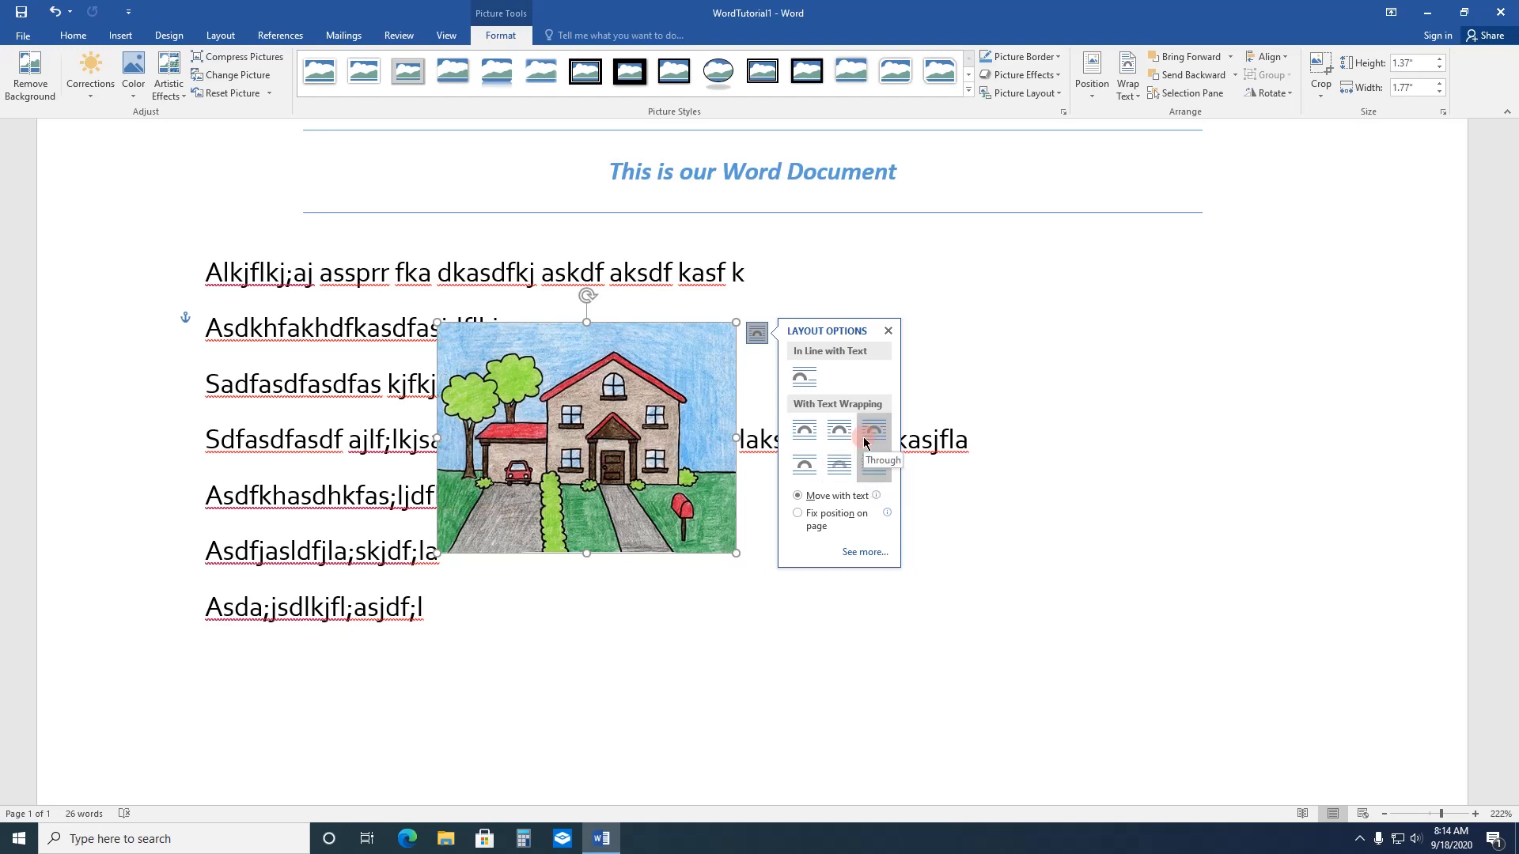
{"action": "left_click", "coordinate": [805, 434]}
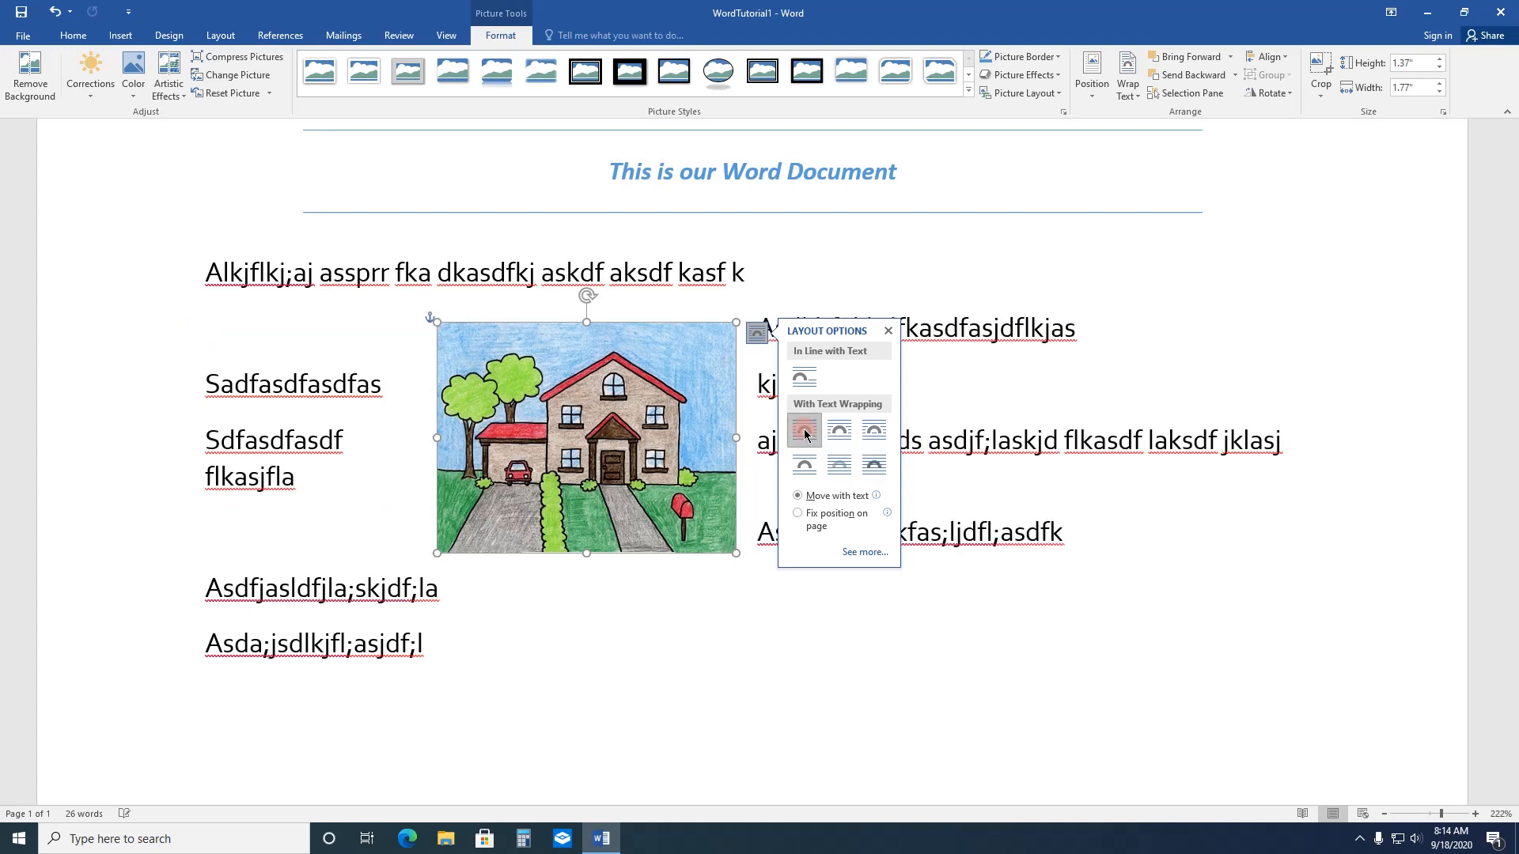
Step: Place the house picture at the left margin beside the first body line and enlarge it to about 1.8" high by 2.32" wide
{"action": "left_click_drag", "start_coordinate": [541, 384], "coordinate": [210, 312]}
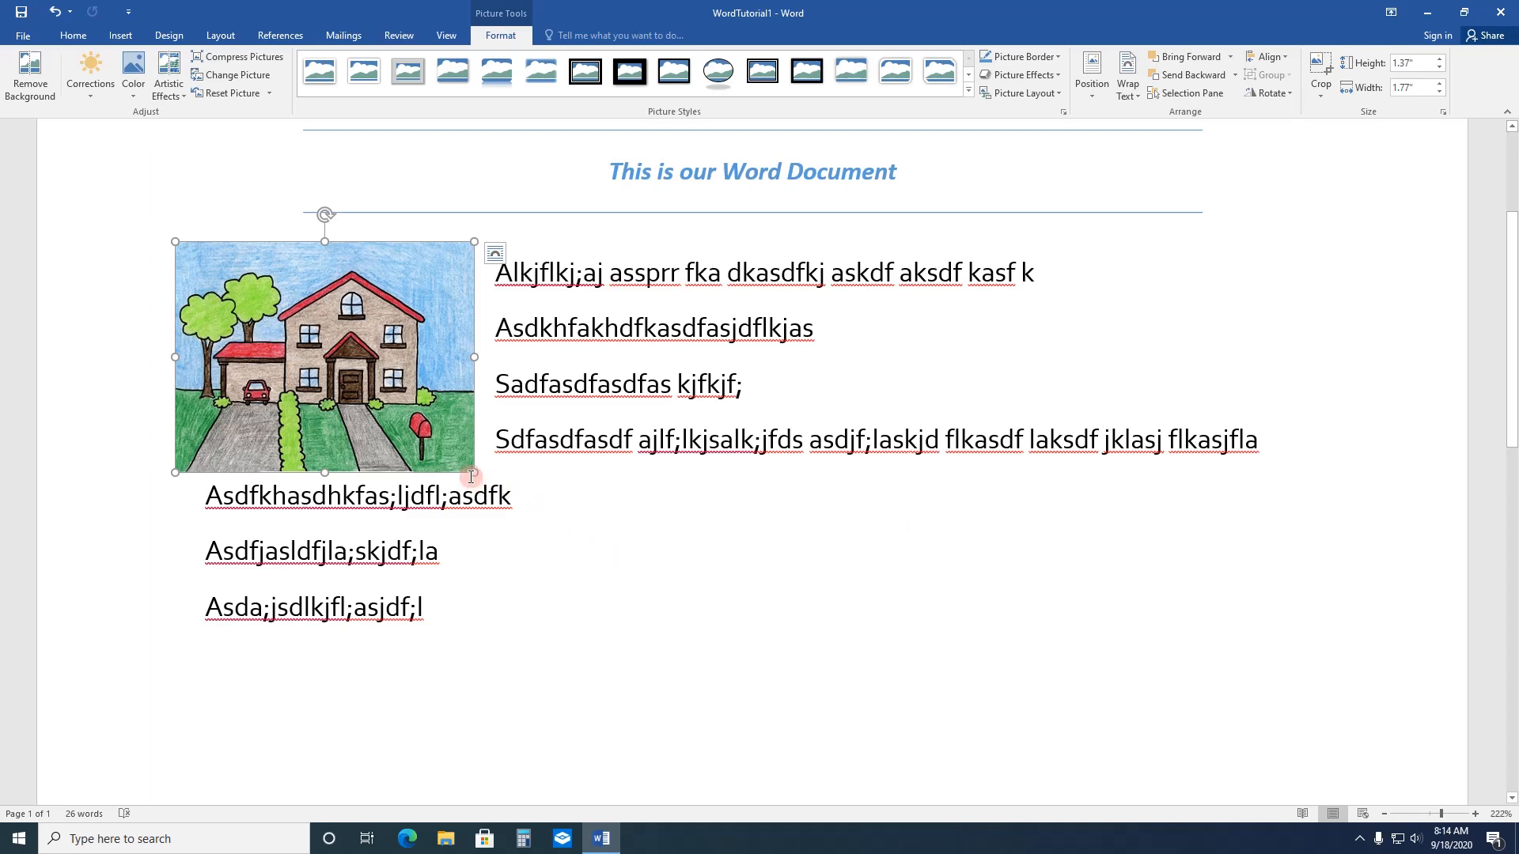
{"action": "left_click_drag", "start_coordinate": [473, 473], "coordinate": [568, 538]}
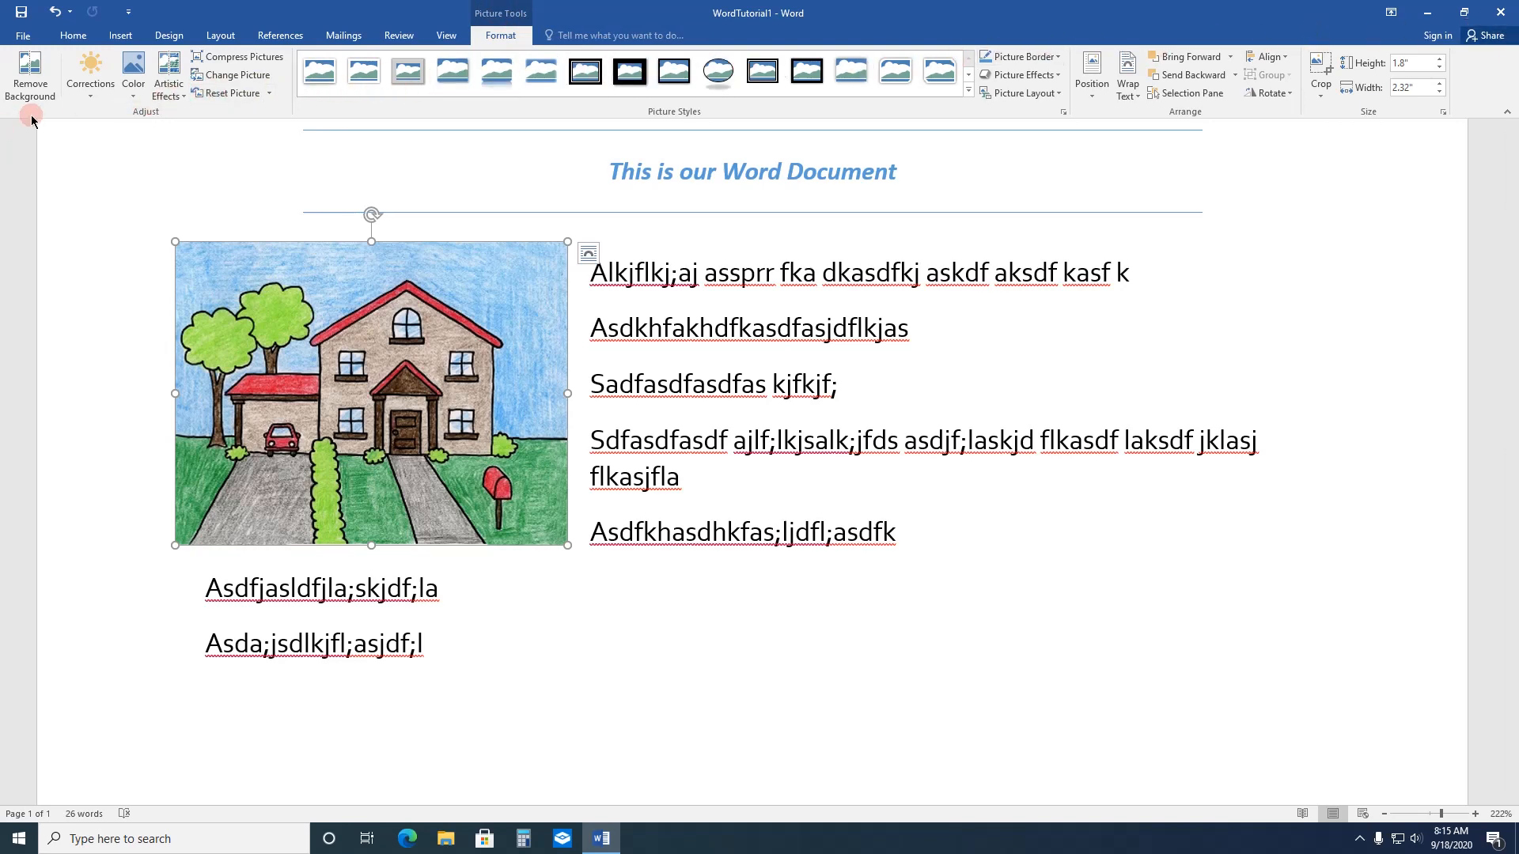
Step: Recolor the house picture with a color tone warmer than 7200 K
{"action": "left_click", "coordinate": [131, 71]}
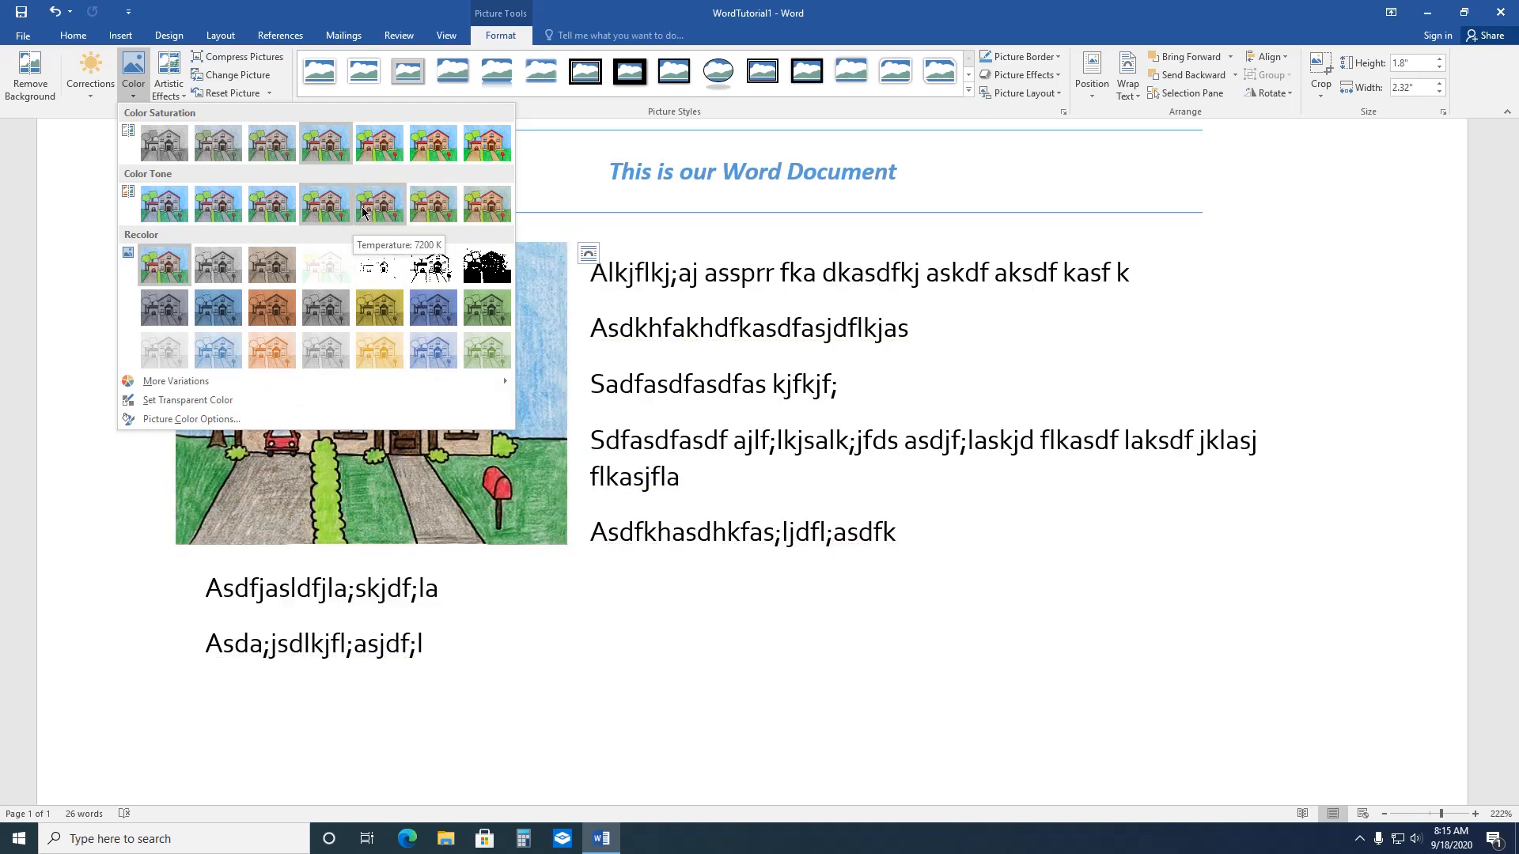
{"action": "left_click", "coordinate": [420, 218]}
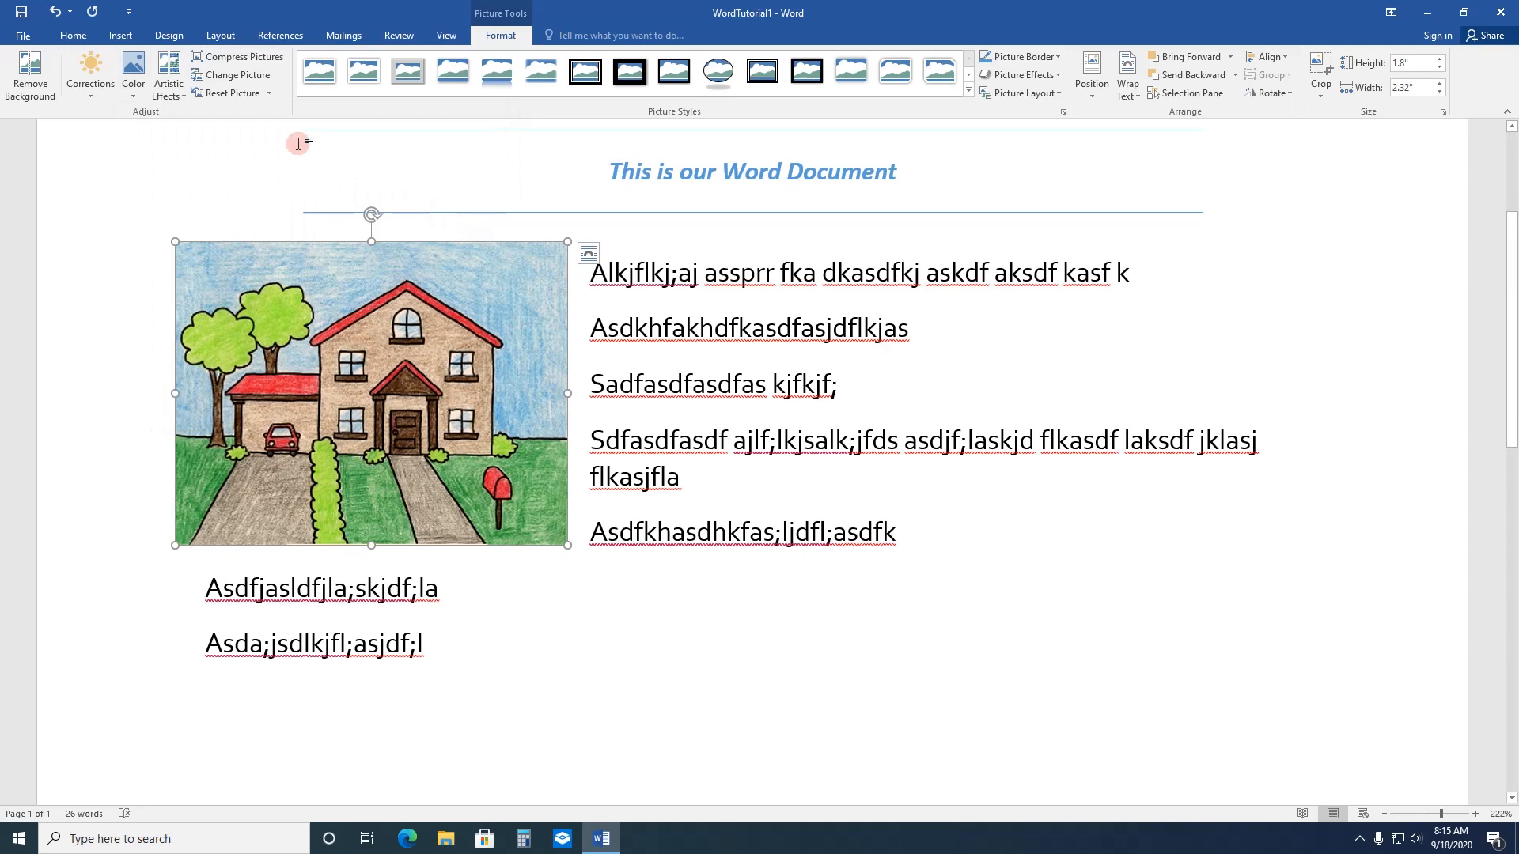
{"action": "left_click", "coordinate": [233, 93]}
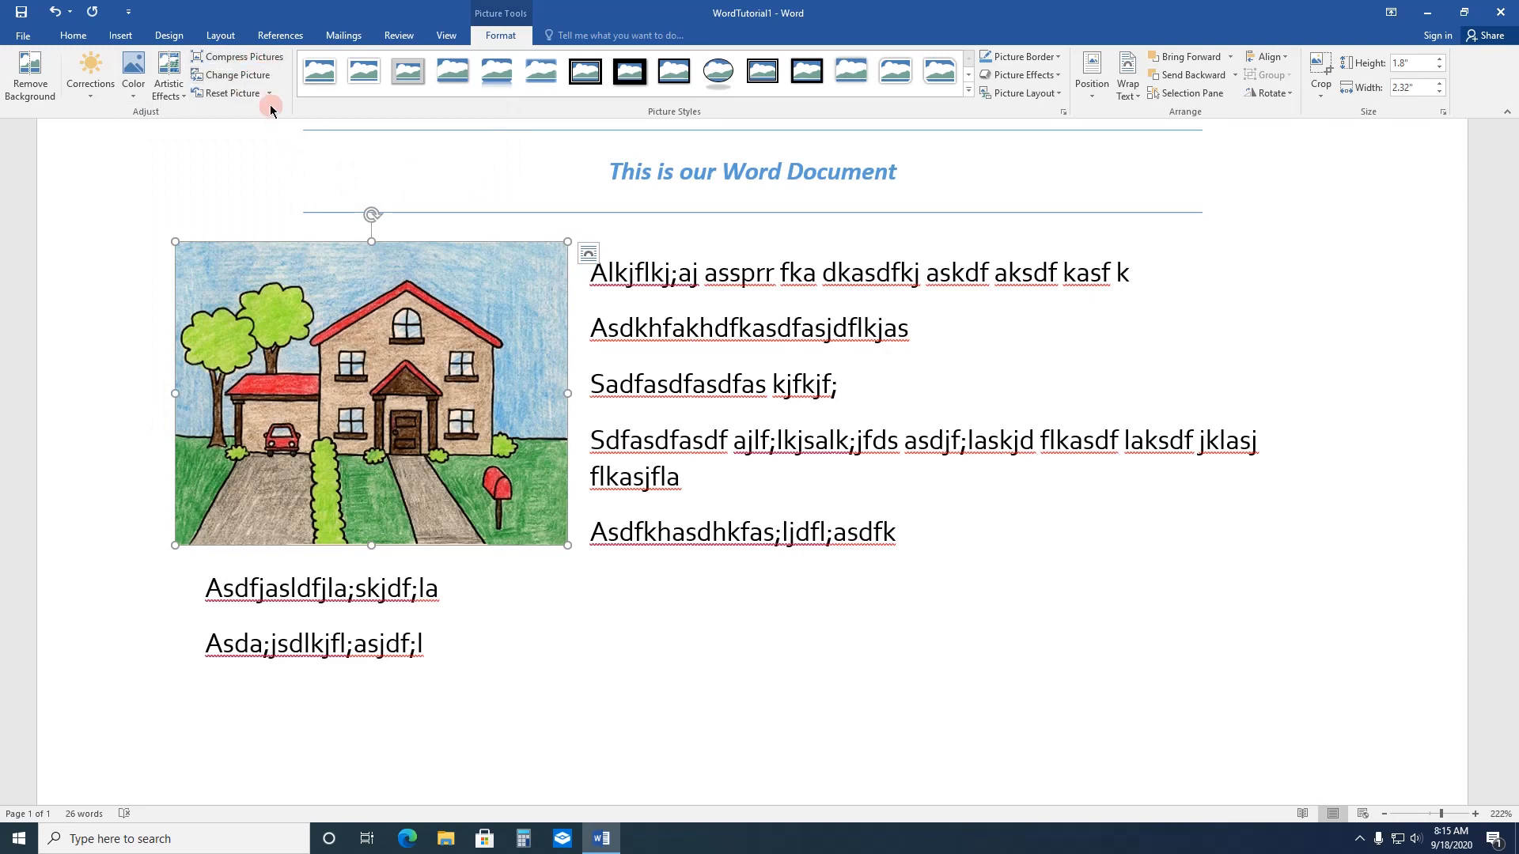
Step: Apply the Texturizer artistic effect and the black-framed oval picture style to the house picture
{"action": "left_click", "coordinate": [180, 95]}
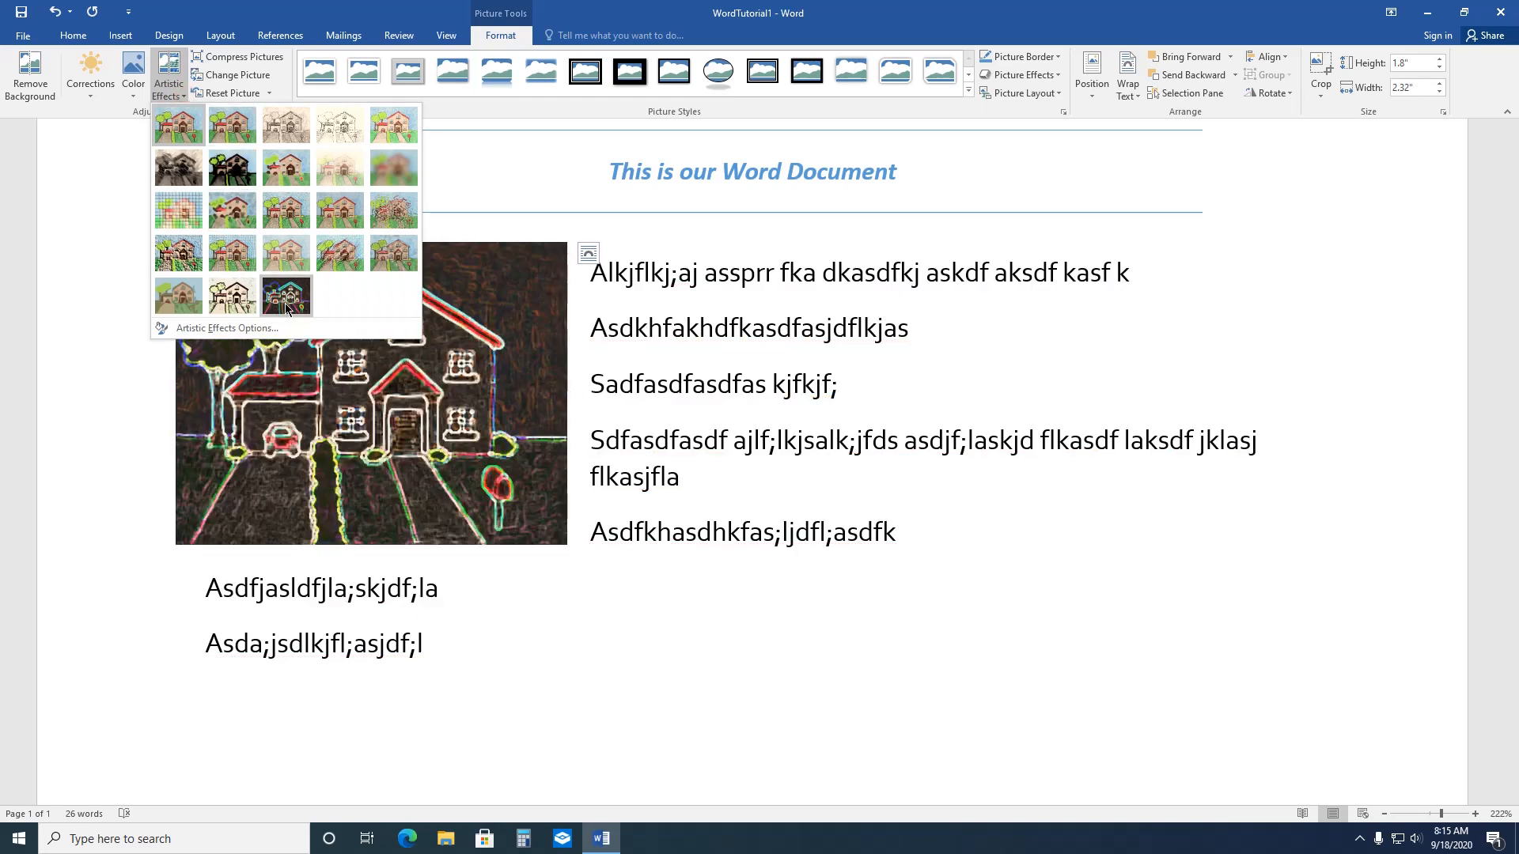
{"action": "left_click", "coordinate": [241, 267]}
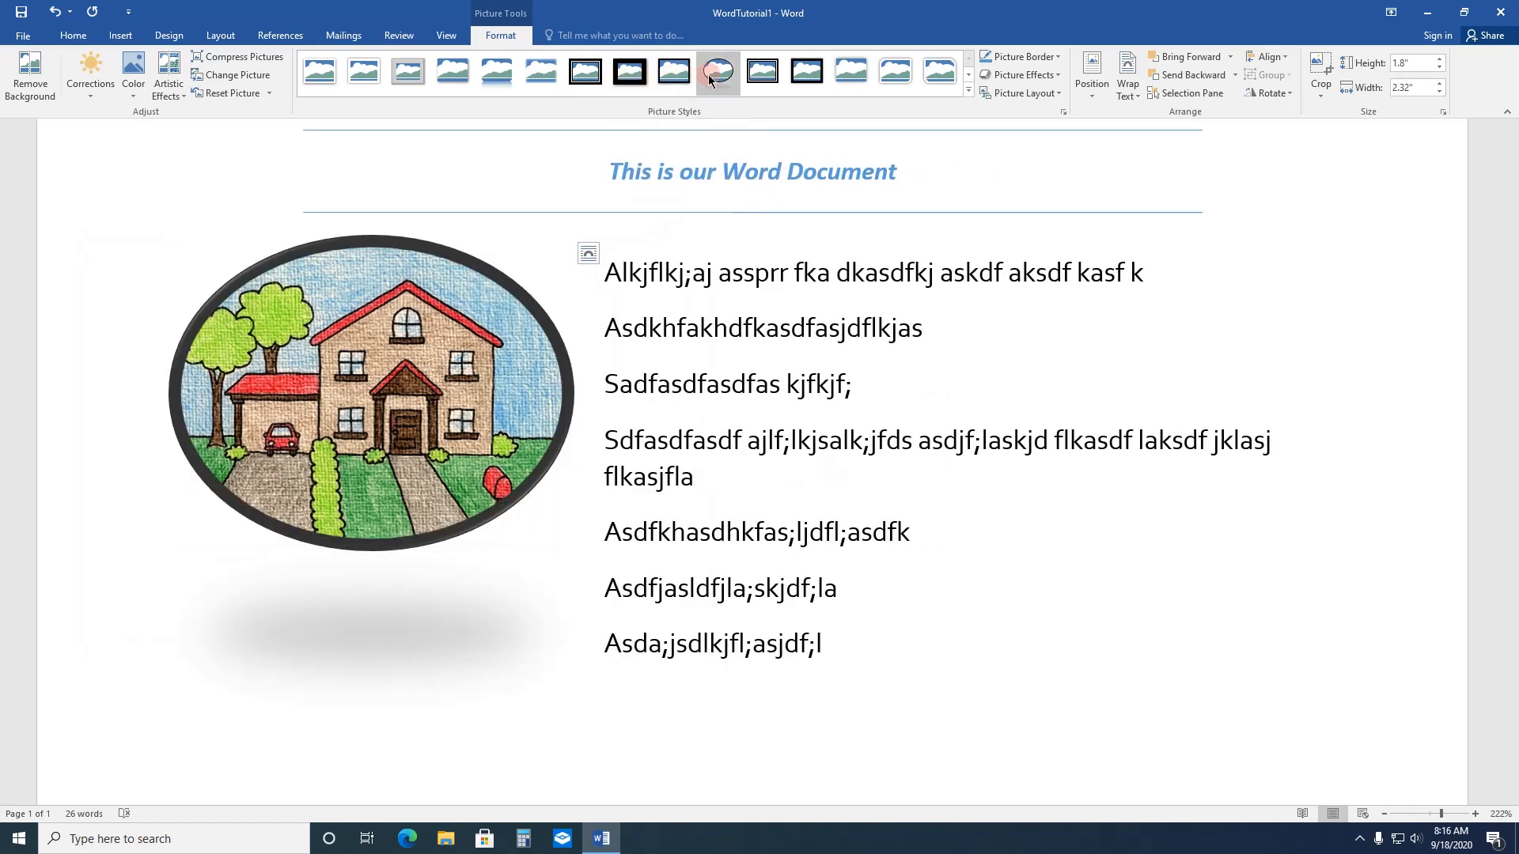
{"action": "left_click", "coordinate": [709, 74]}
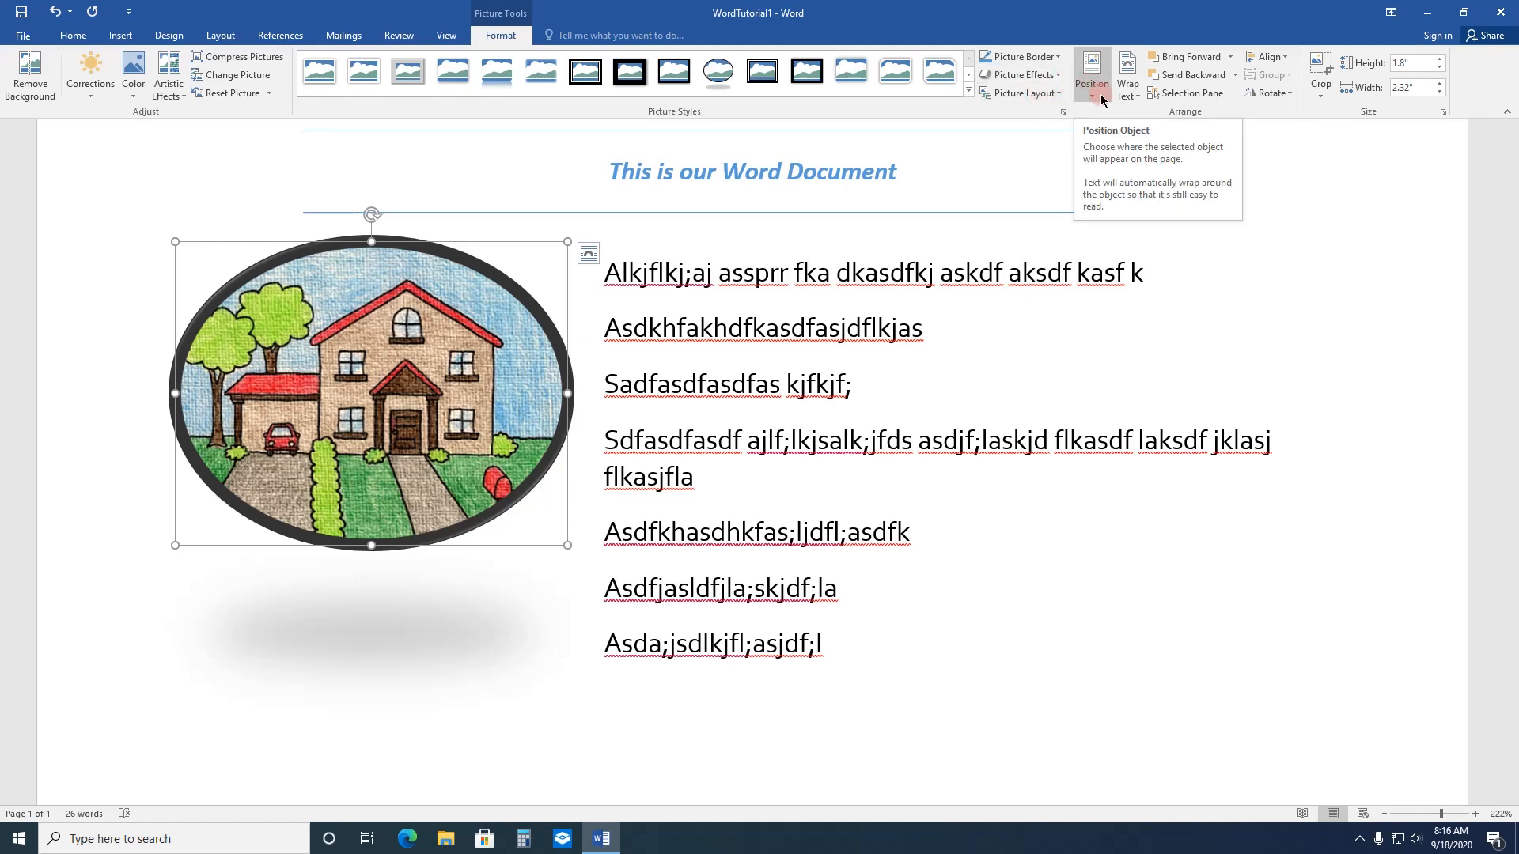
{"action": "left_click", "coordinate": [1129, 96]}
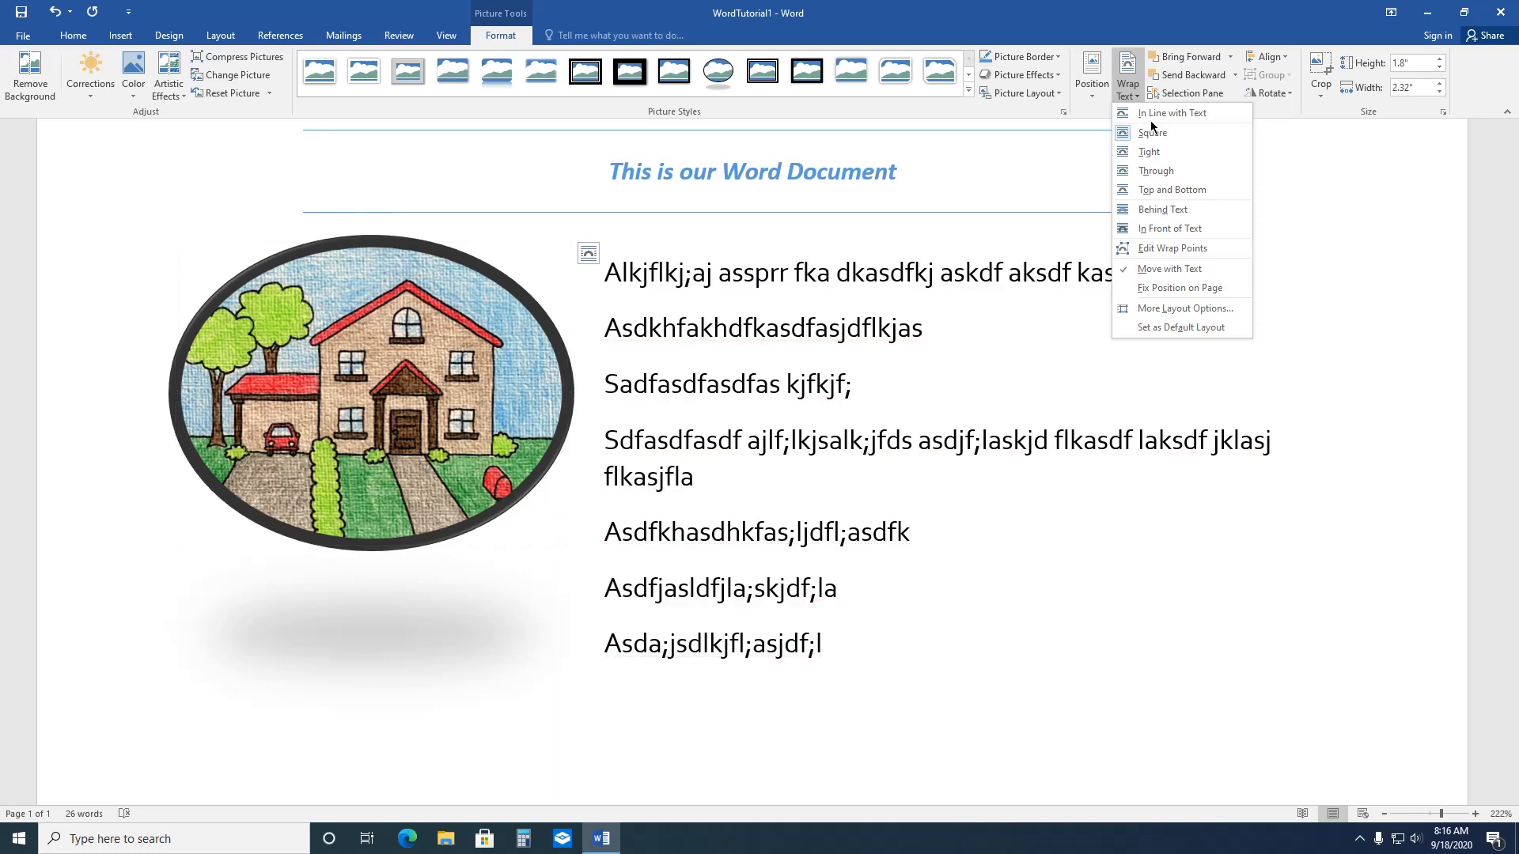
{"action": "left_click", "coordinate": [1311, 162]}
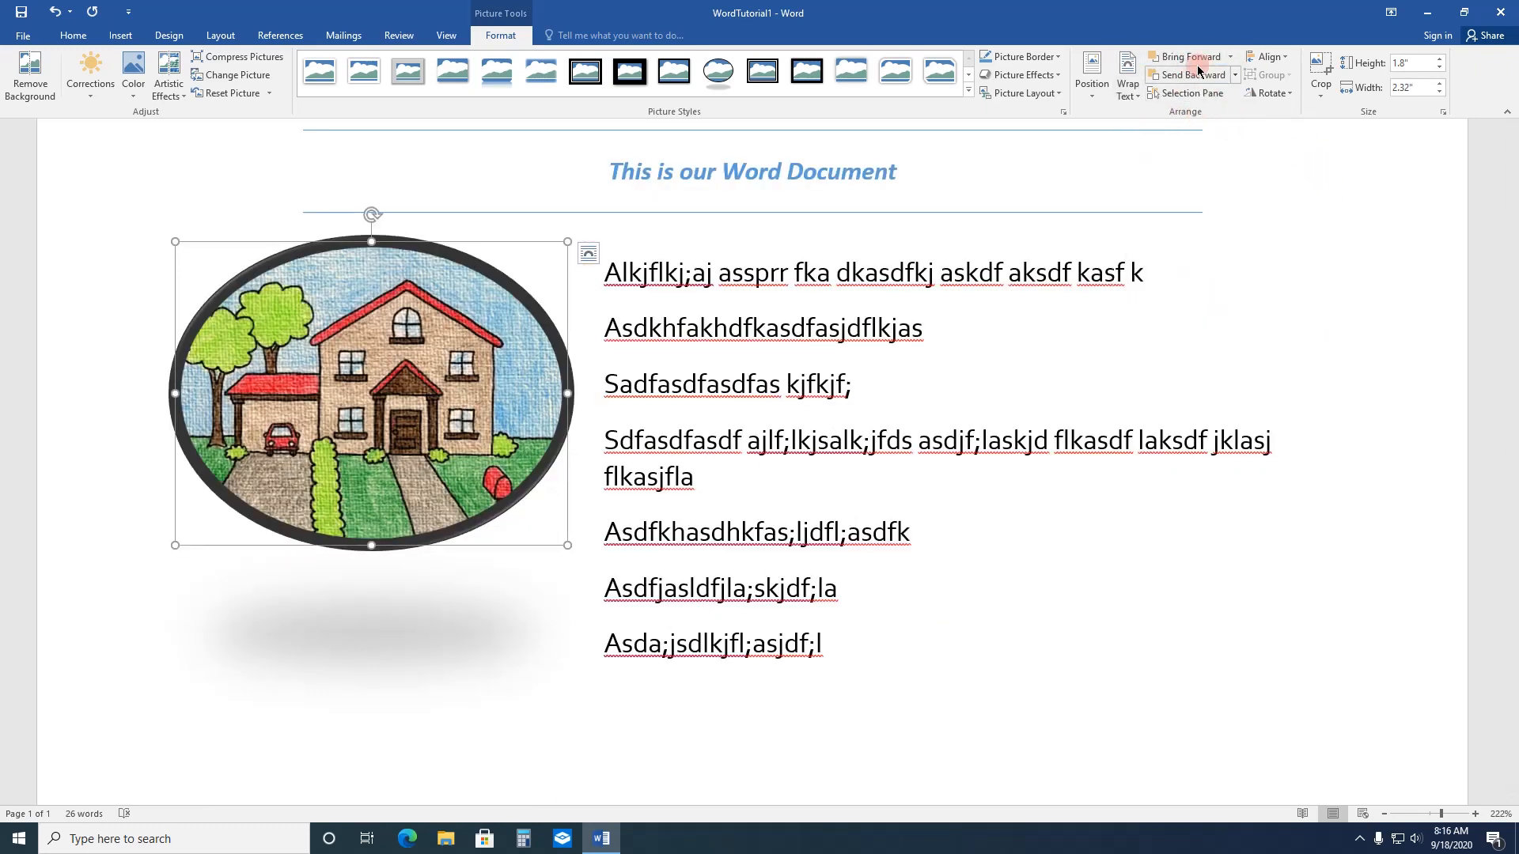
{"action": "left_click", "coordinate": [1023, 321]}
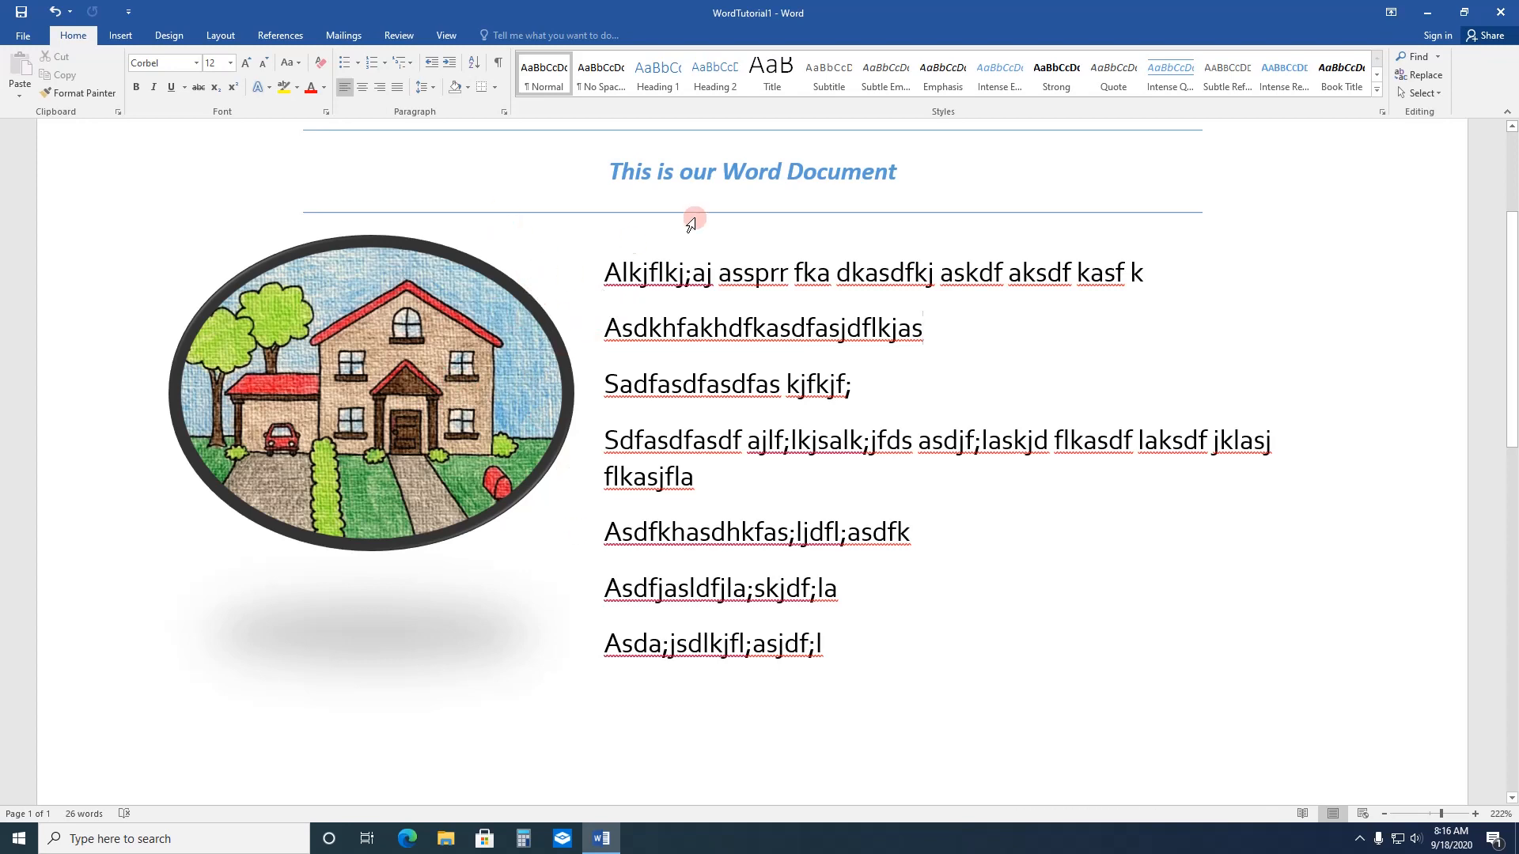
Step: Crop the house picture from its lower-right corner, right edge and left edge to about 1.62" high by 1.84" wide
{"action": "left_click", "coordinate": [445, 352]}
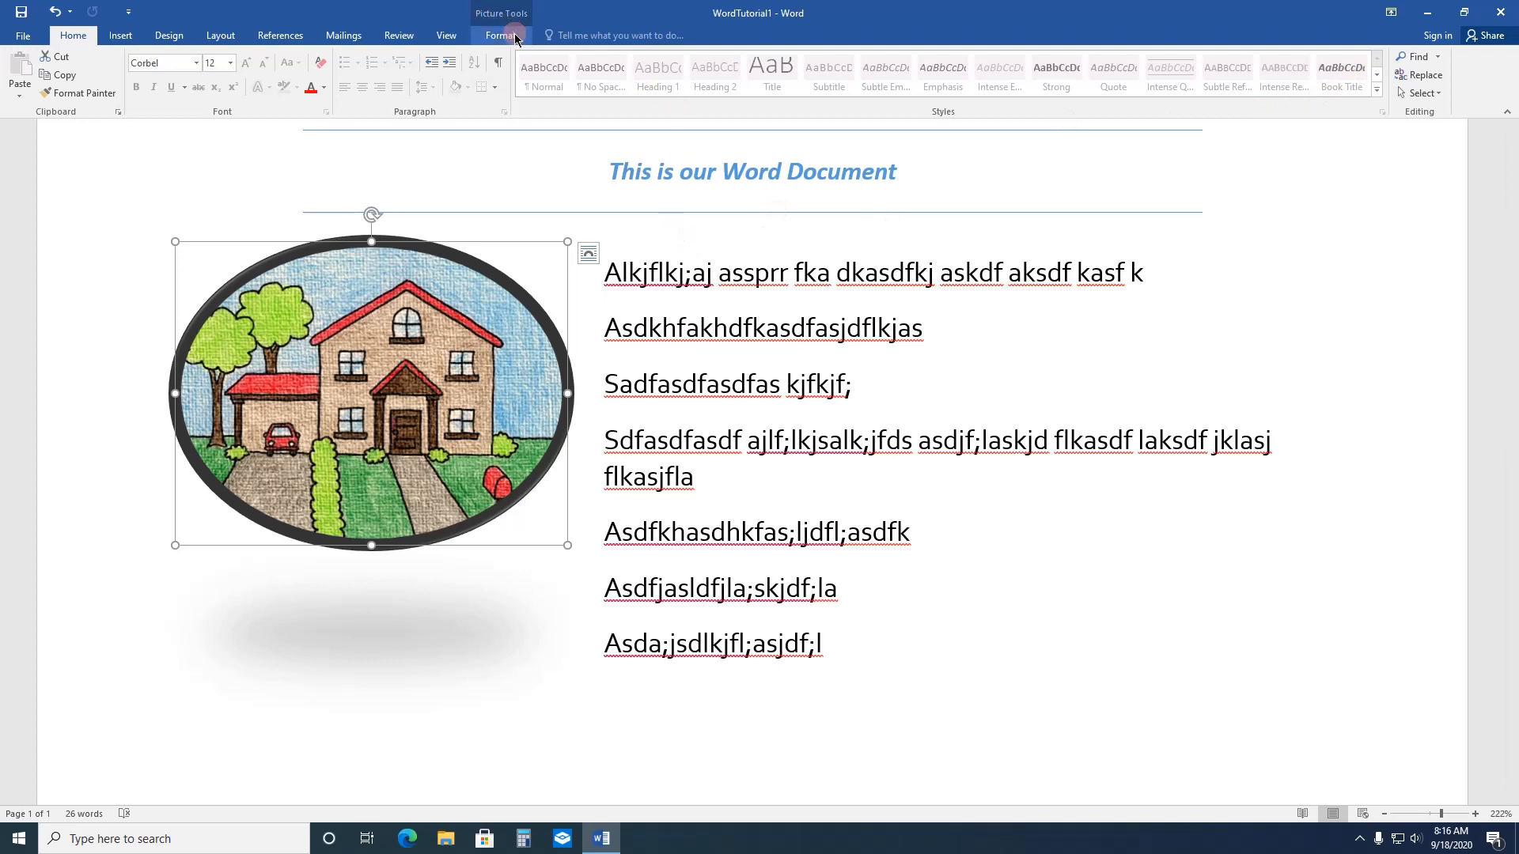
{"action": "left_click", "coordinate": [484, 26]}
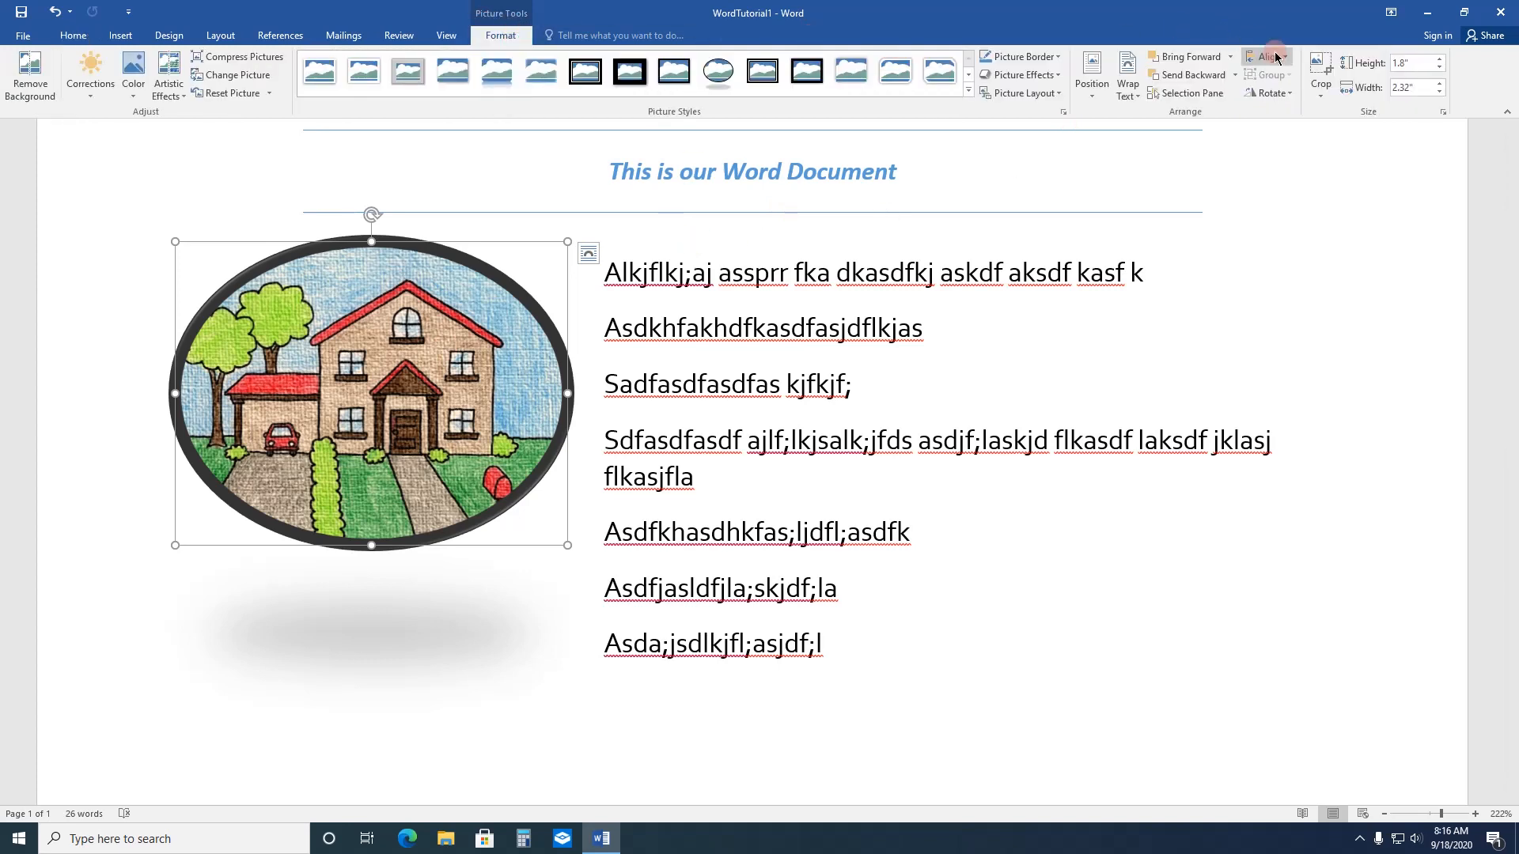
{"action": "left_click", "coordinate": [1320, 67]}
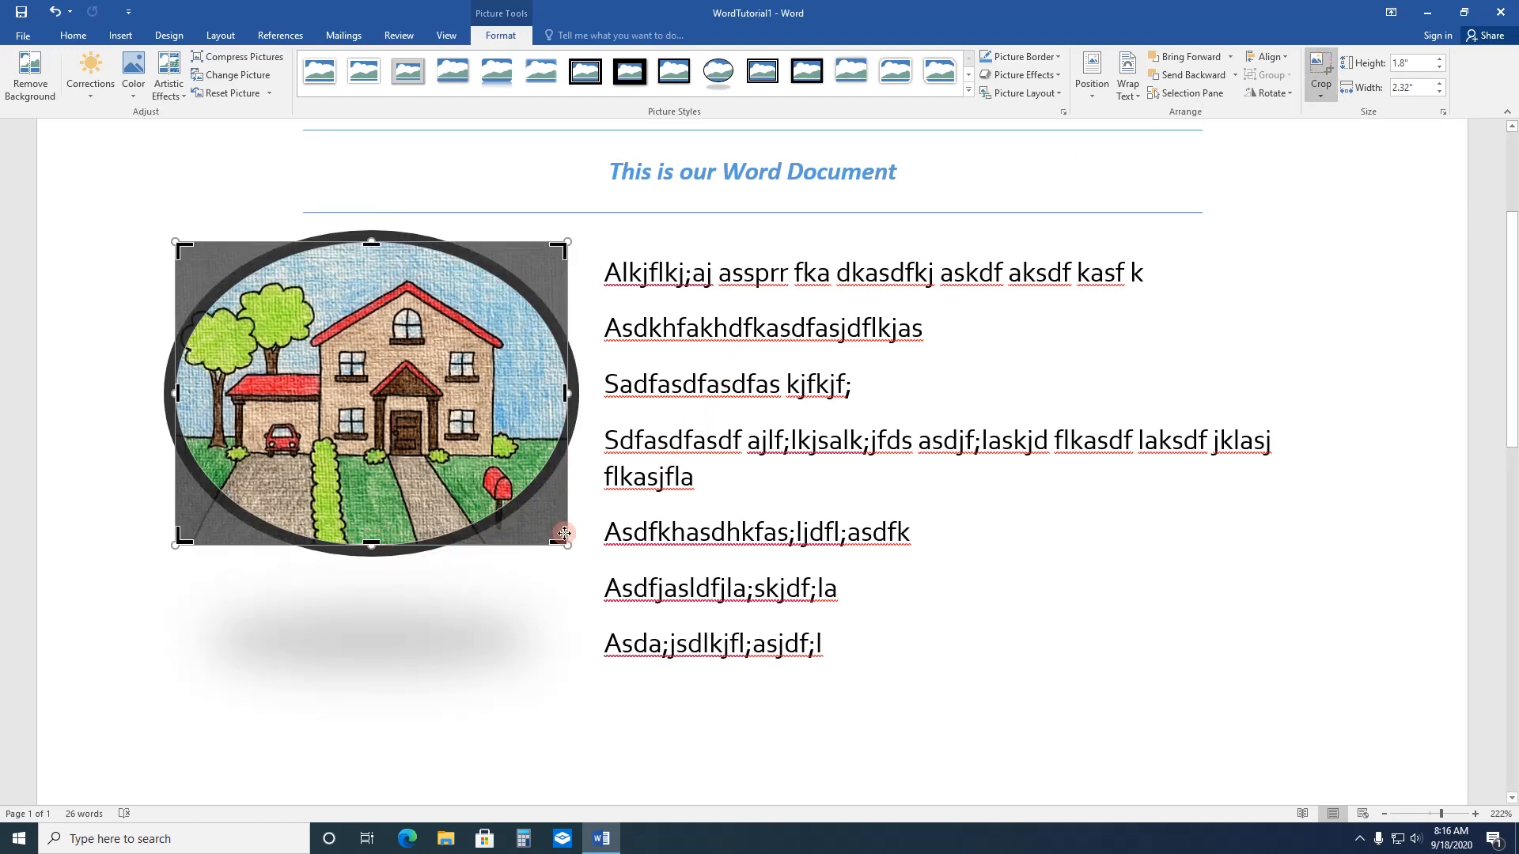
{"action": "left_click_drag", "start_coordinate": [566, 539], "coordinate": [546, 516]}
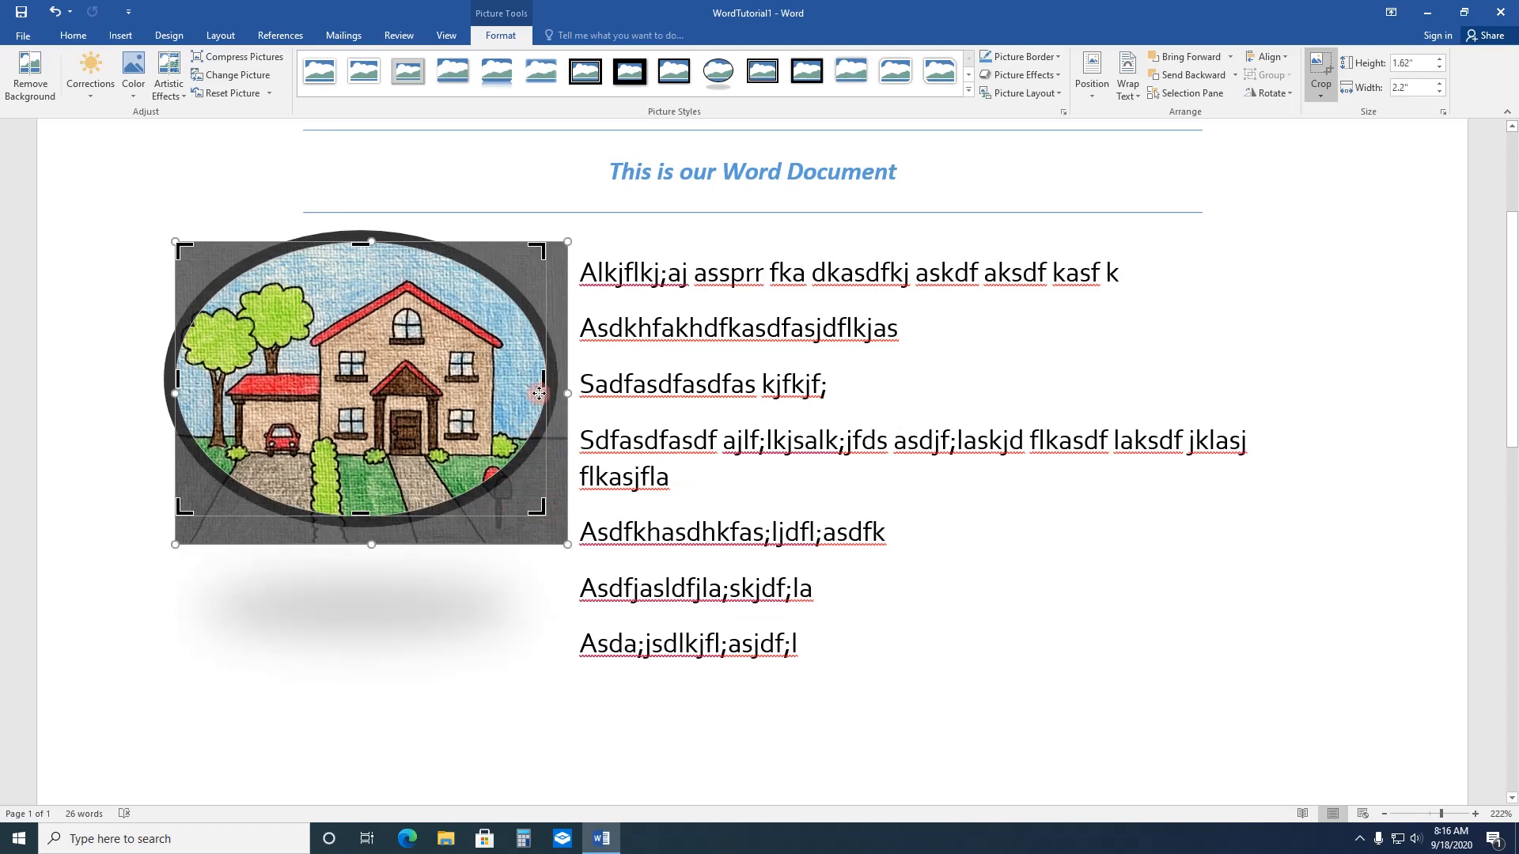
{"action": "left_click_drag", "start_coordinate": [543, 380], "coordinate": [520, 380]}
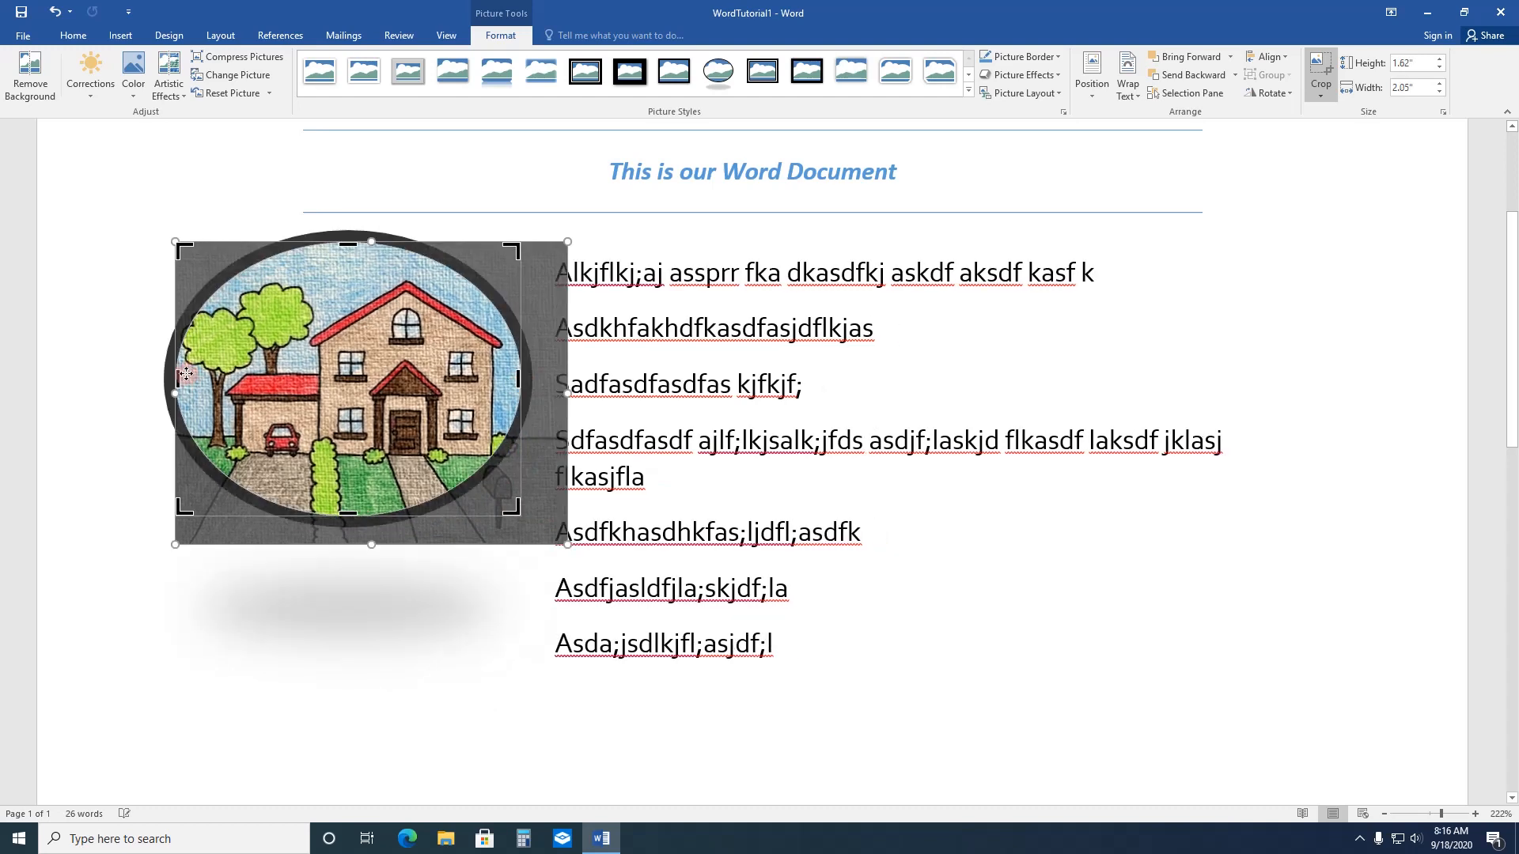
{"action": "left_click_drag", "start_coordinate": [179, 380], "coordinate": [211, 381]}
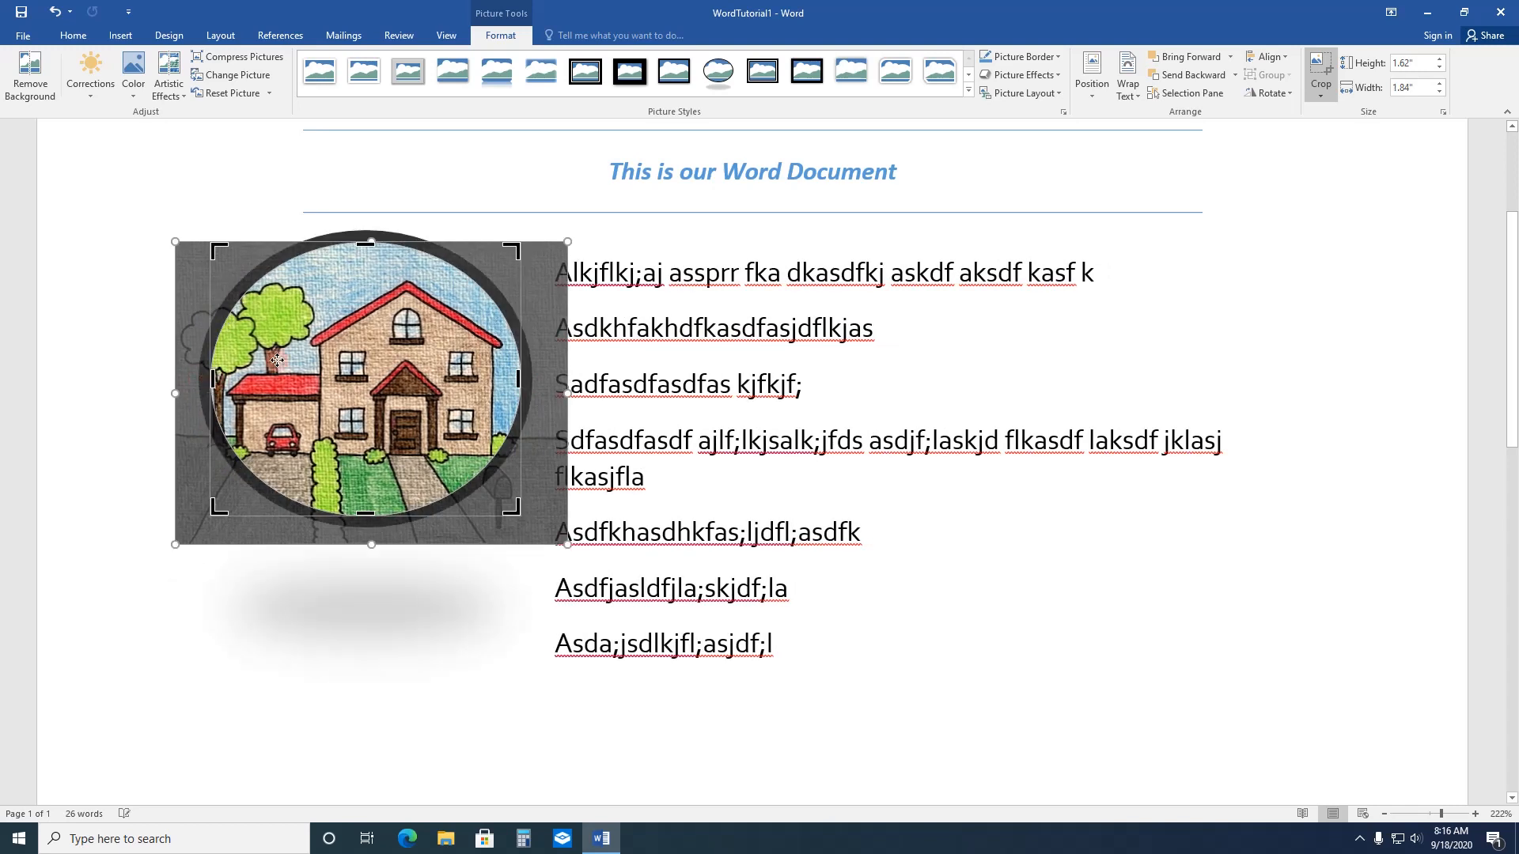
{"action": "left_click", "coordinate": [1323, 71]}
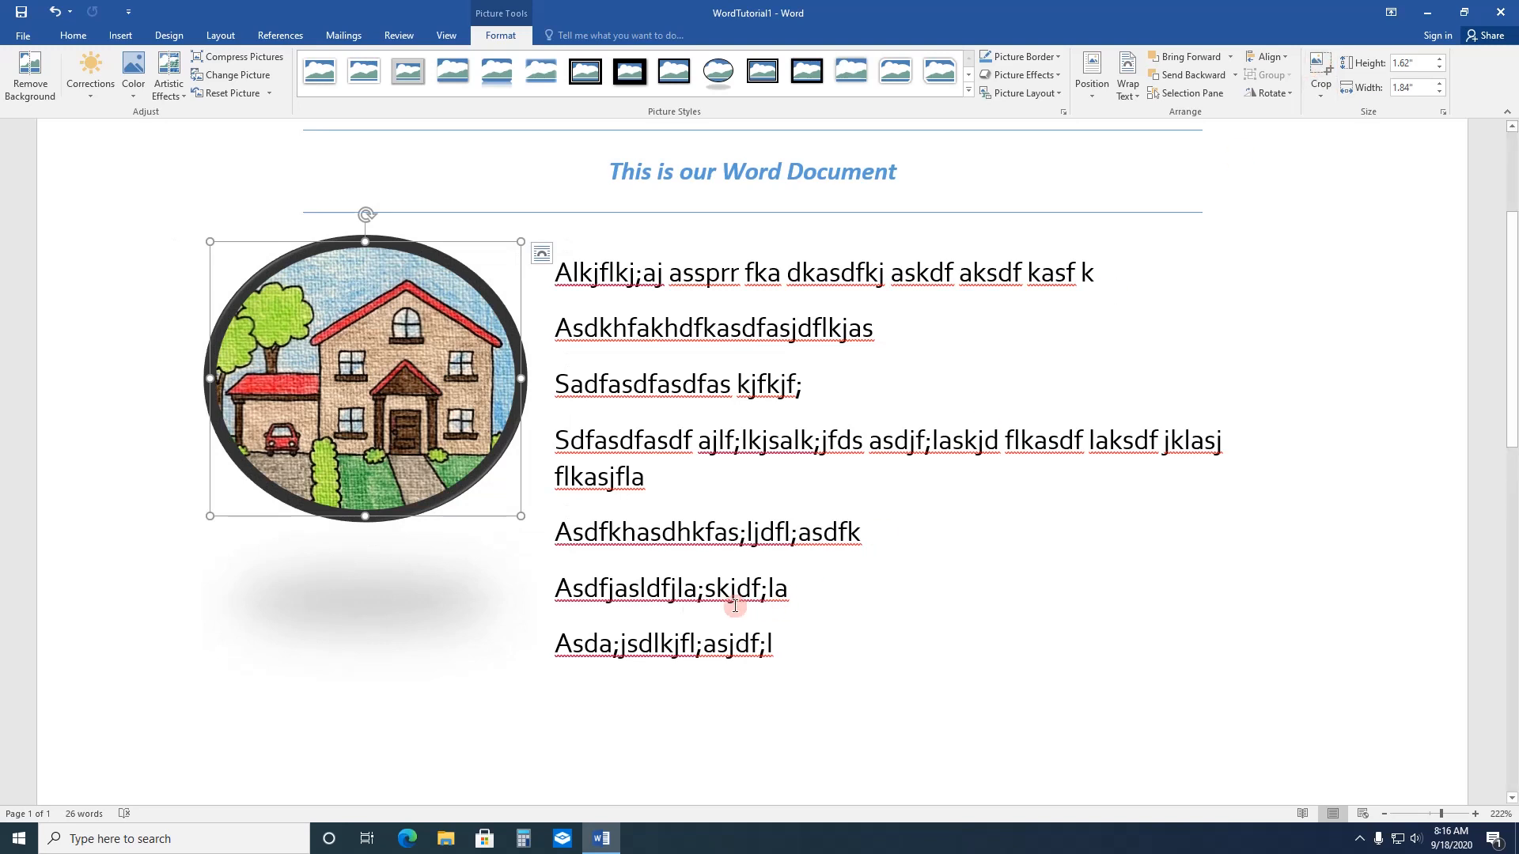
{"action": "left_click", "coordinate": [462, 667]}
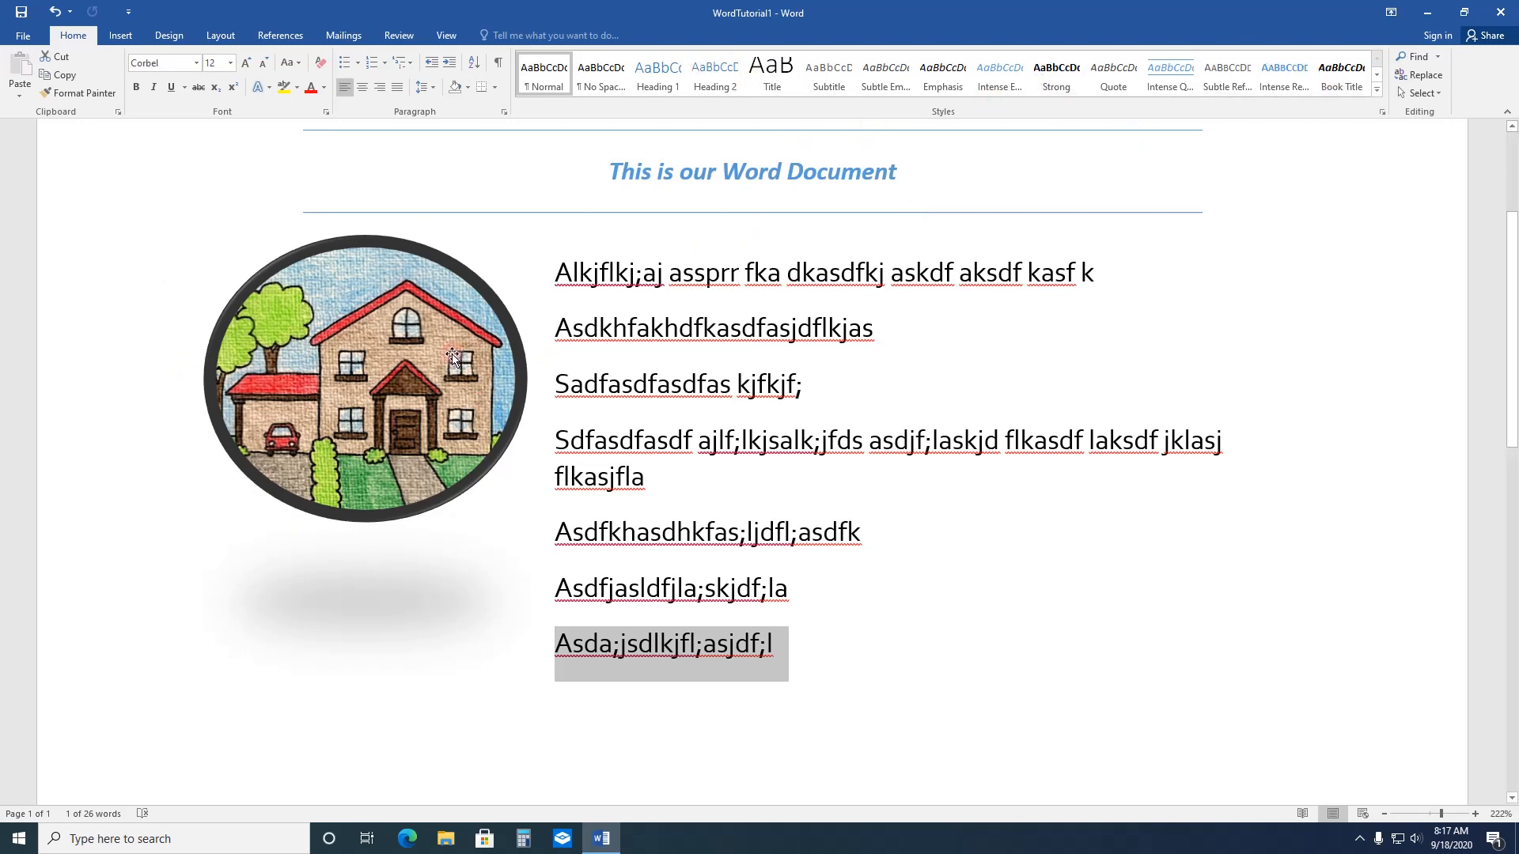
{"action": "left_click", "coordinate": [372, 314]}
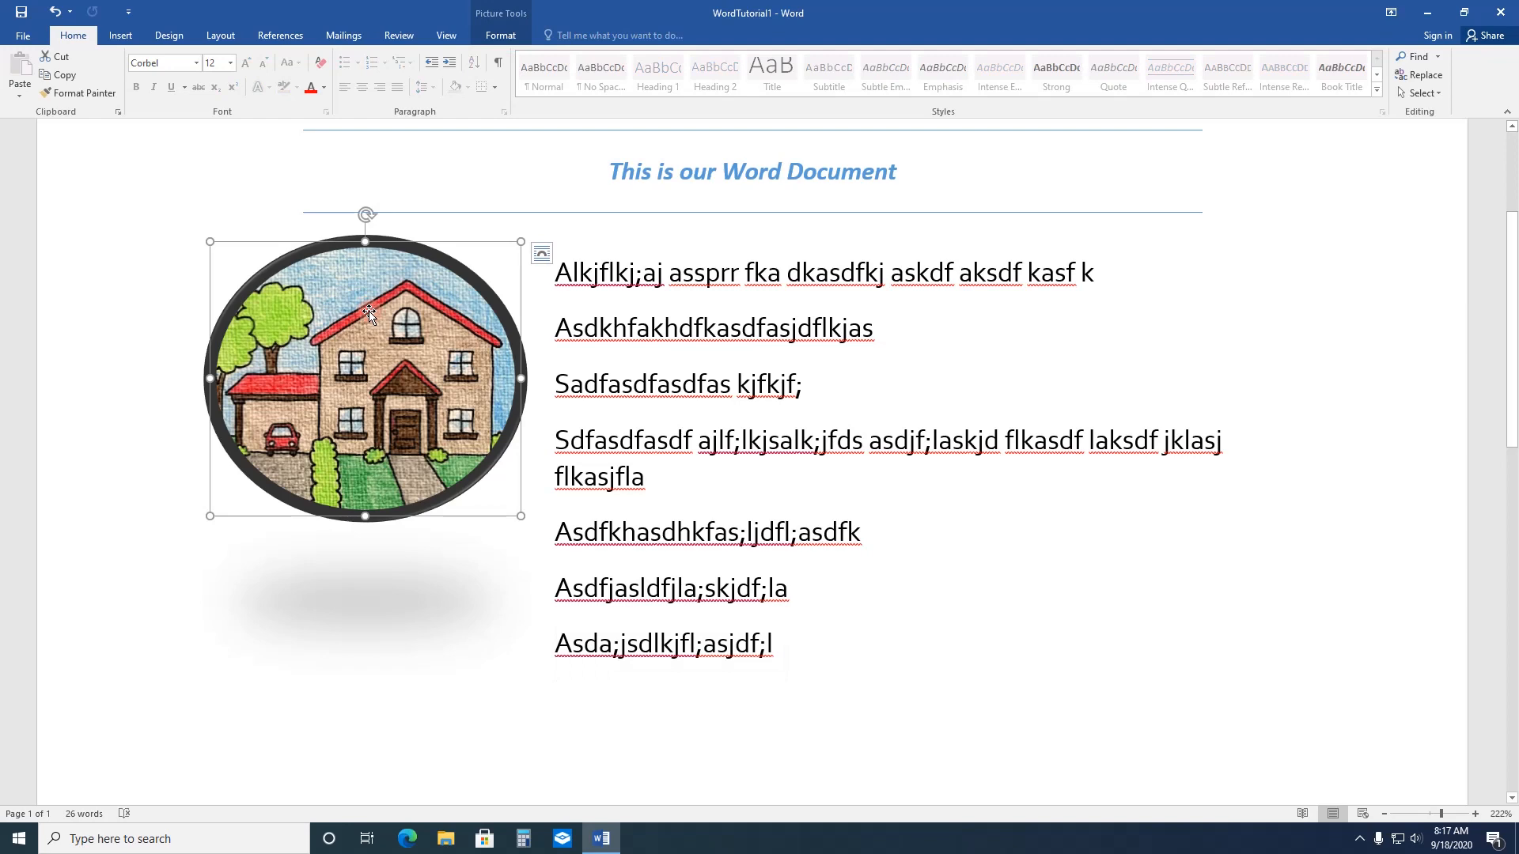
Step: Insert a Simple Text Box reading "This is a text box." twice plus "And it will get bigger as I type more. It is easy to edit later."
{"action": "left_click", "coordinate": [593, 273]}
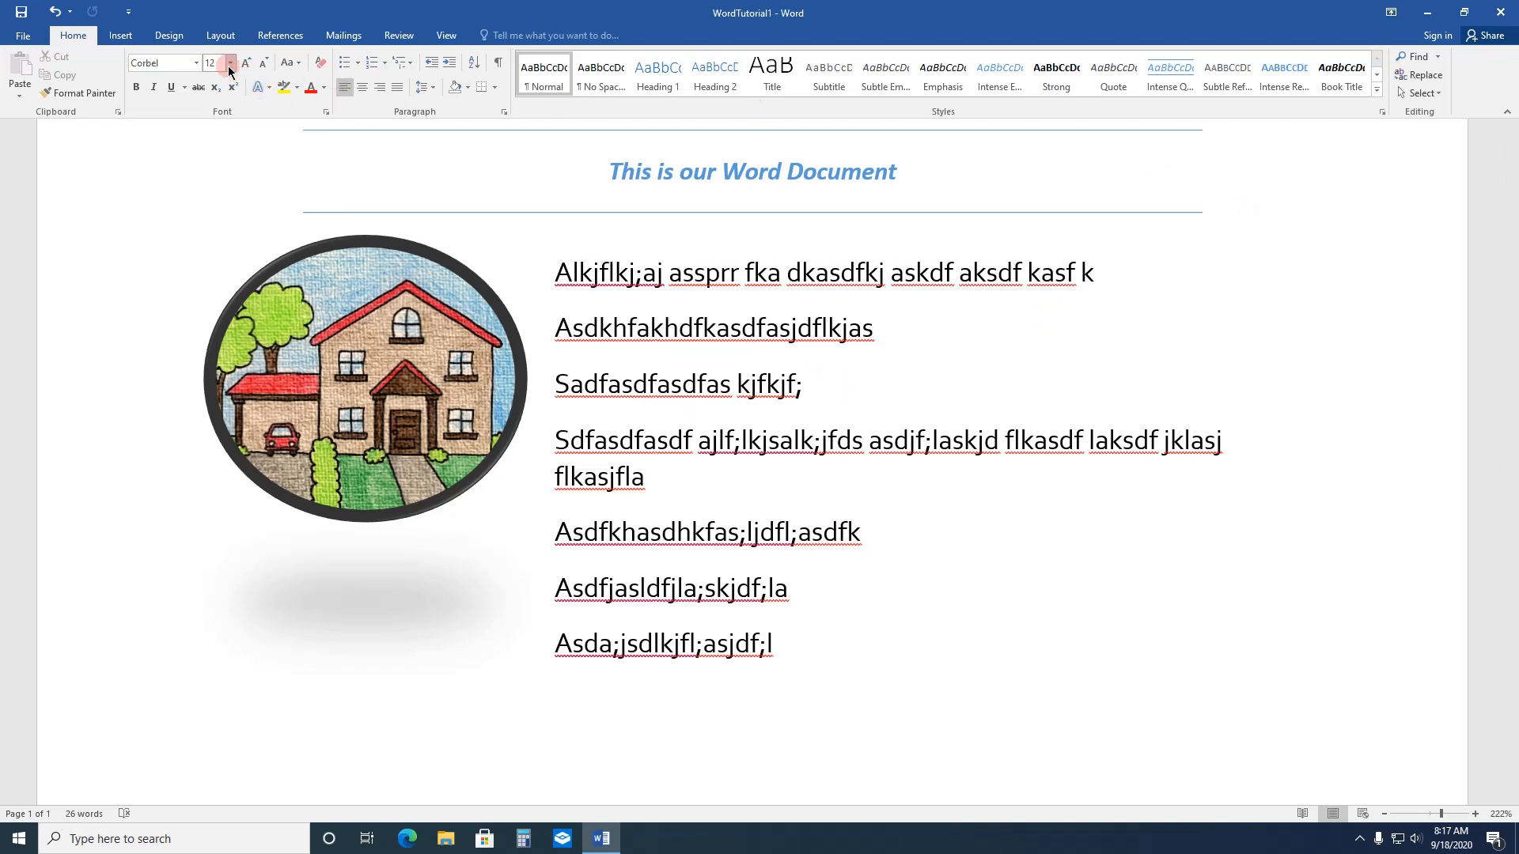
{"action": "left_click", "coordinate": [122, 37]}
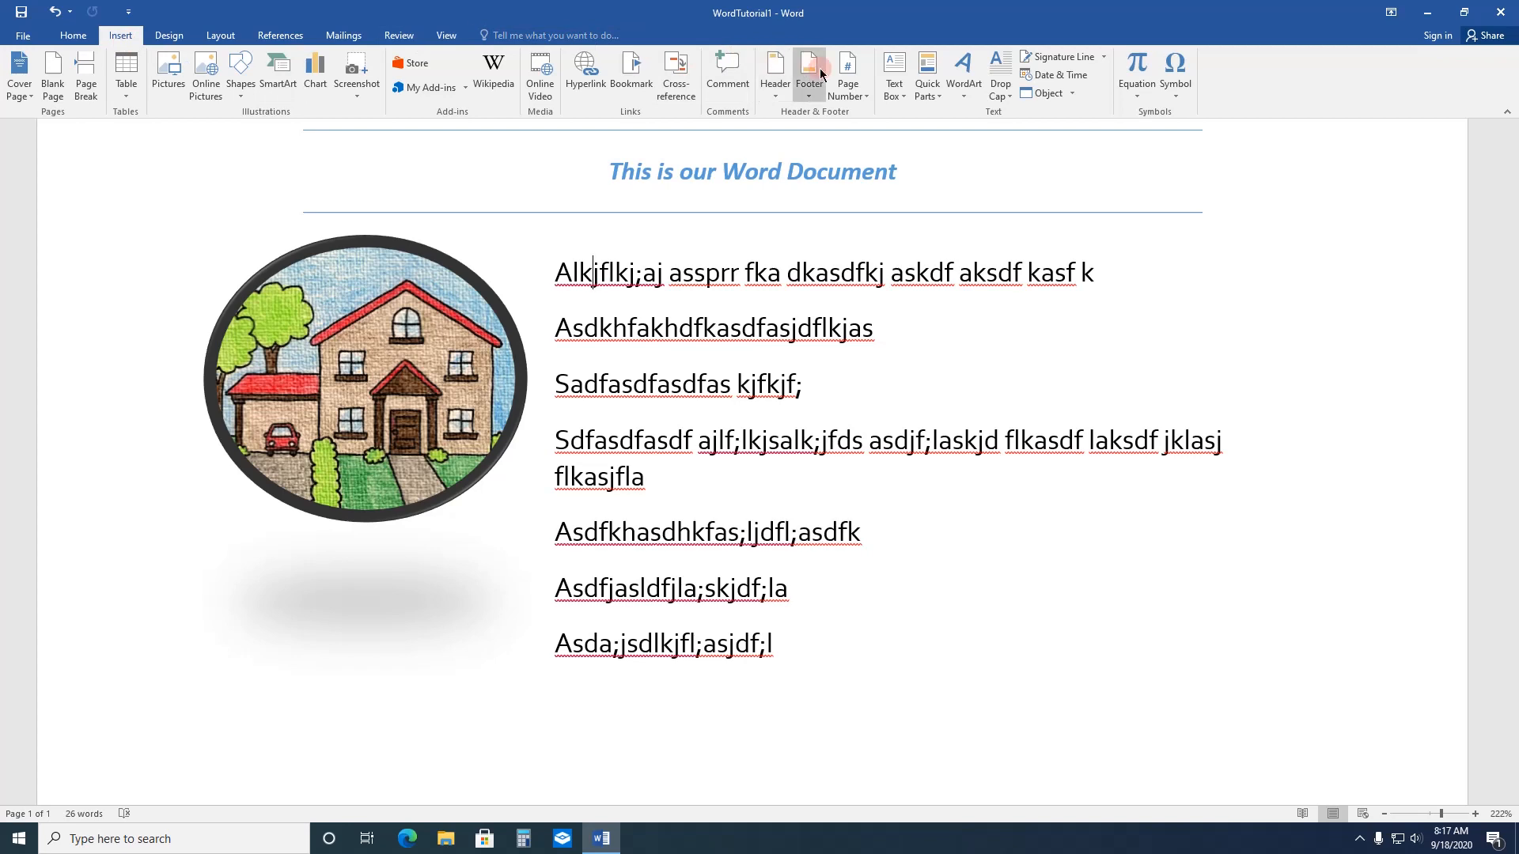
{"action": "left_click", "coordinate": [893, 76]}
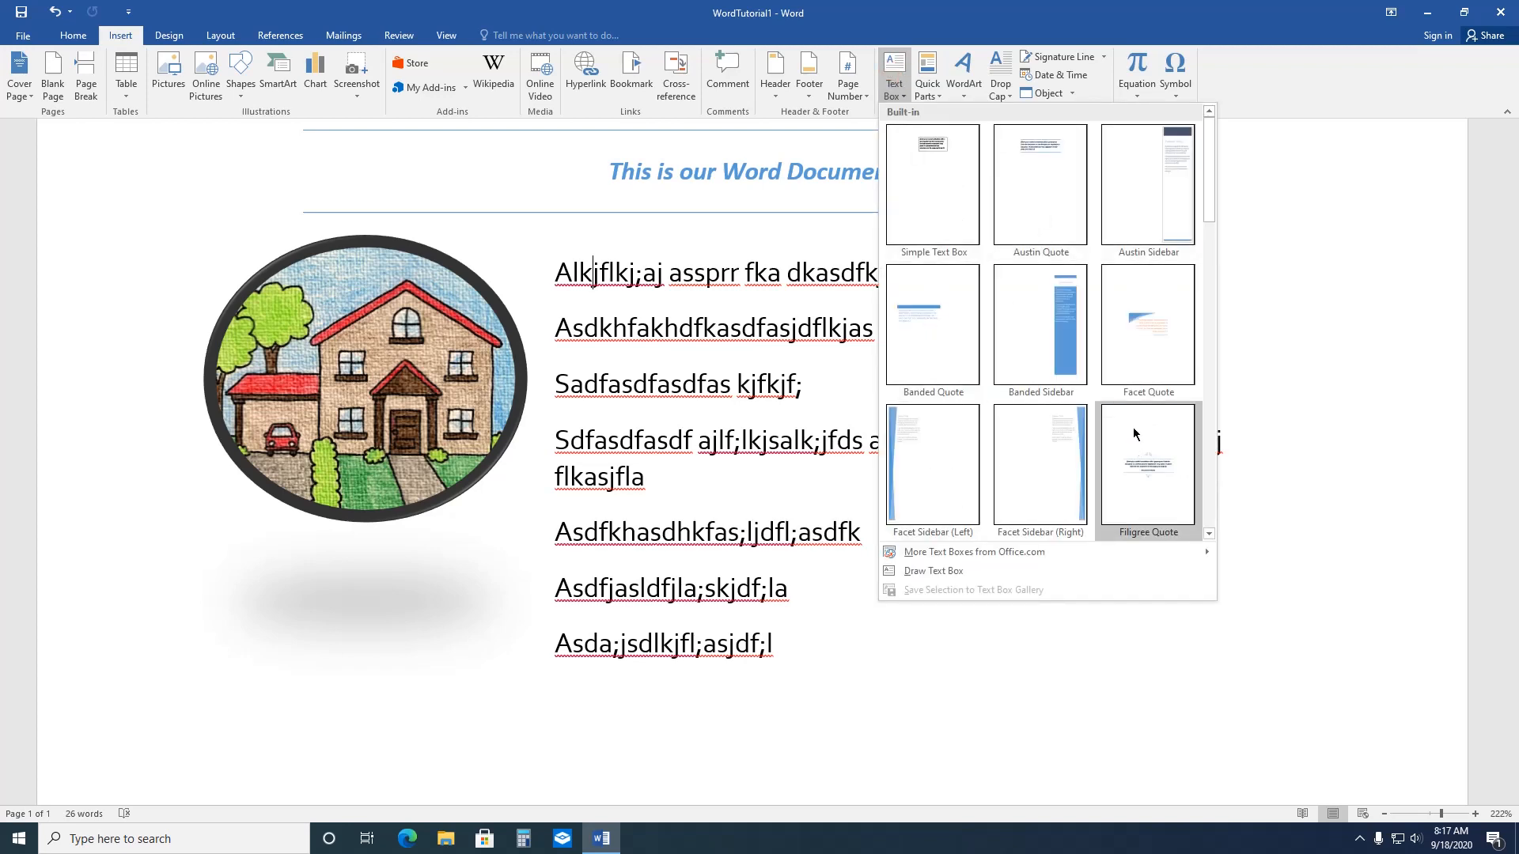
{"action": "mouse_move", "coordinate": [1209, 215]}
{"action": "left_mouse_down"}
{"action": "mouse_move", "coordinate": [1231, 341]}
{"action": "mouse_move", "coordinate": [1217, 198]}
{"action": "left_mouse_up"}
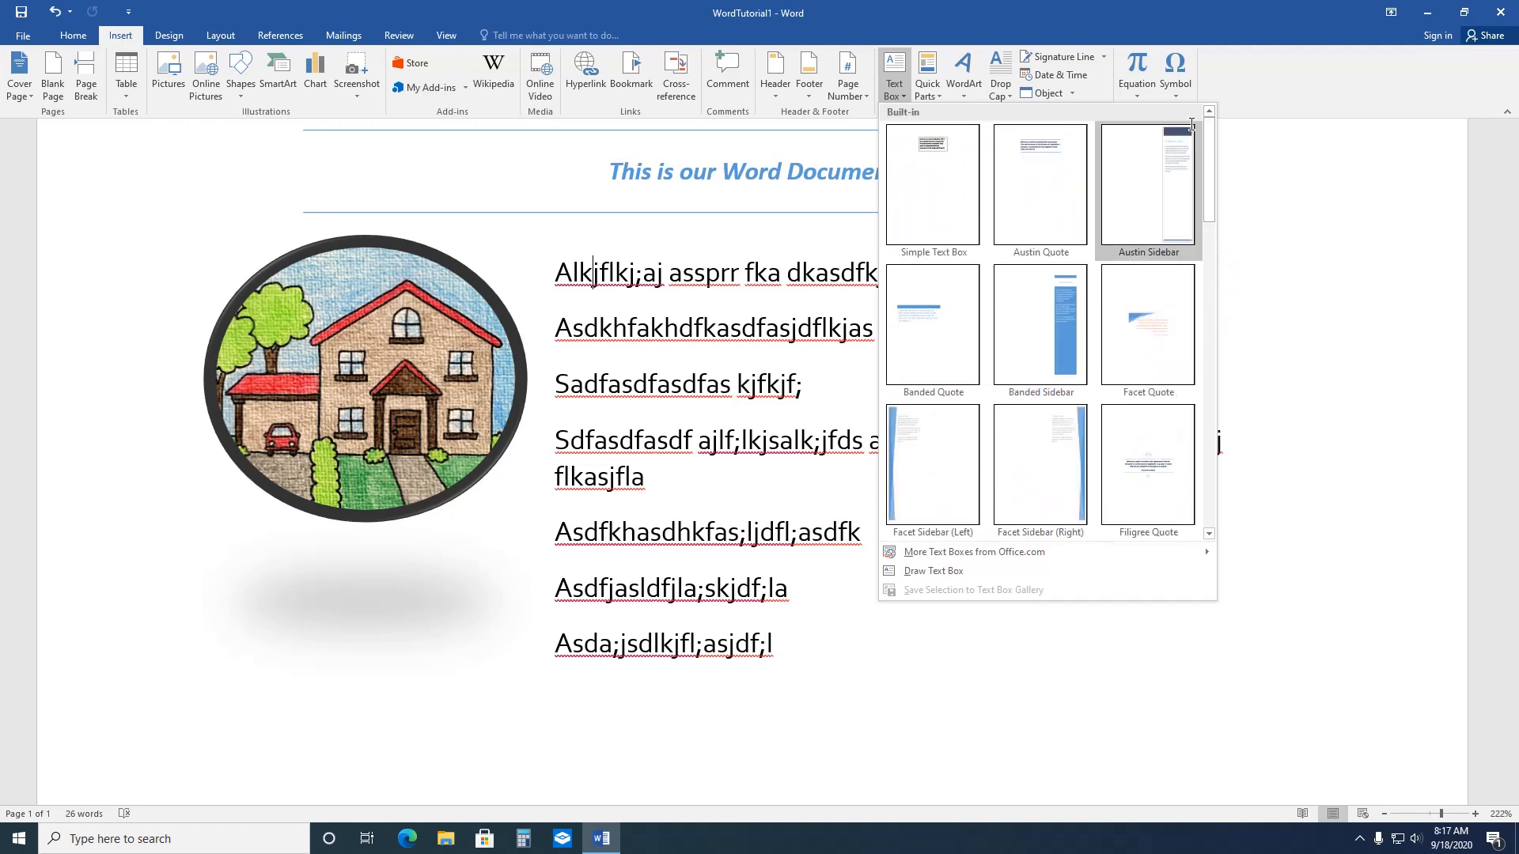
{"action": "left_click", "coordinate": [937, 191]}
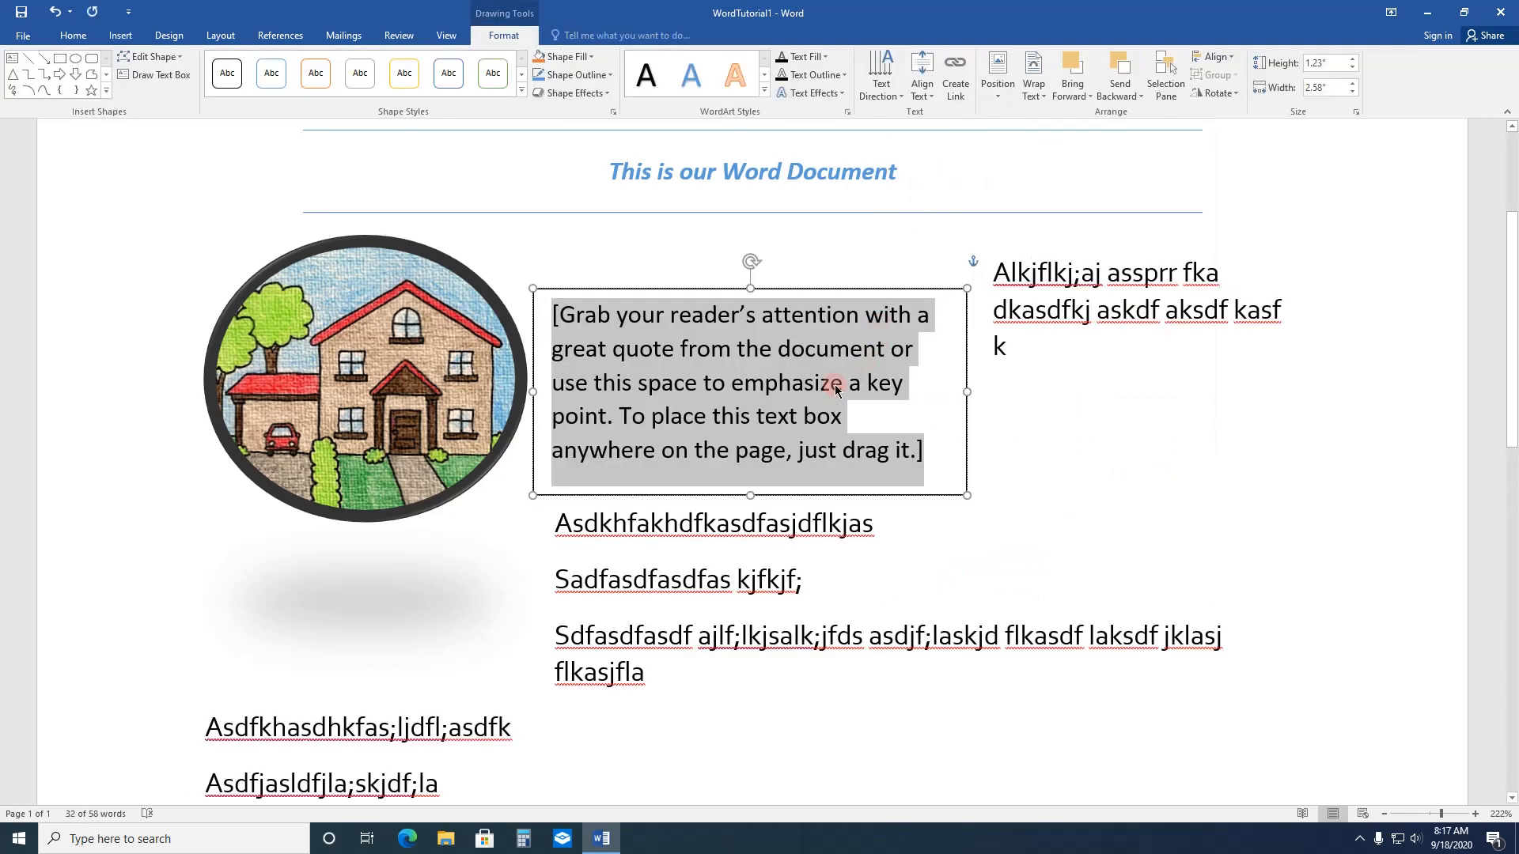
{"action": "type", "text": "this is"}
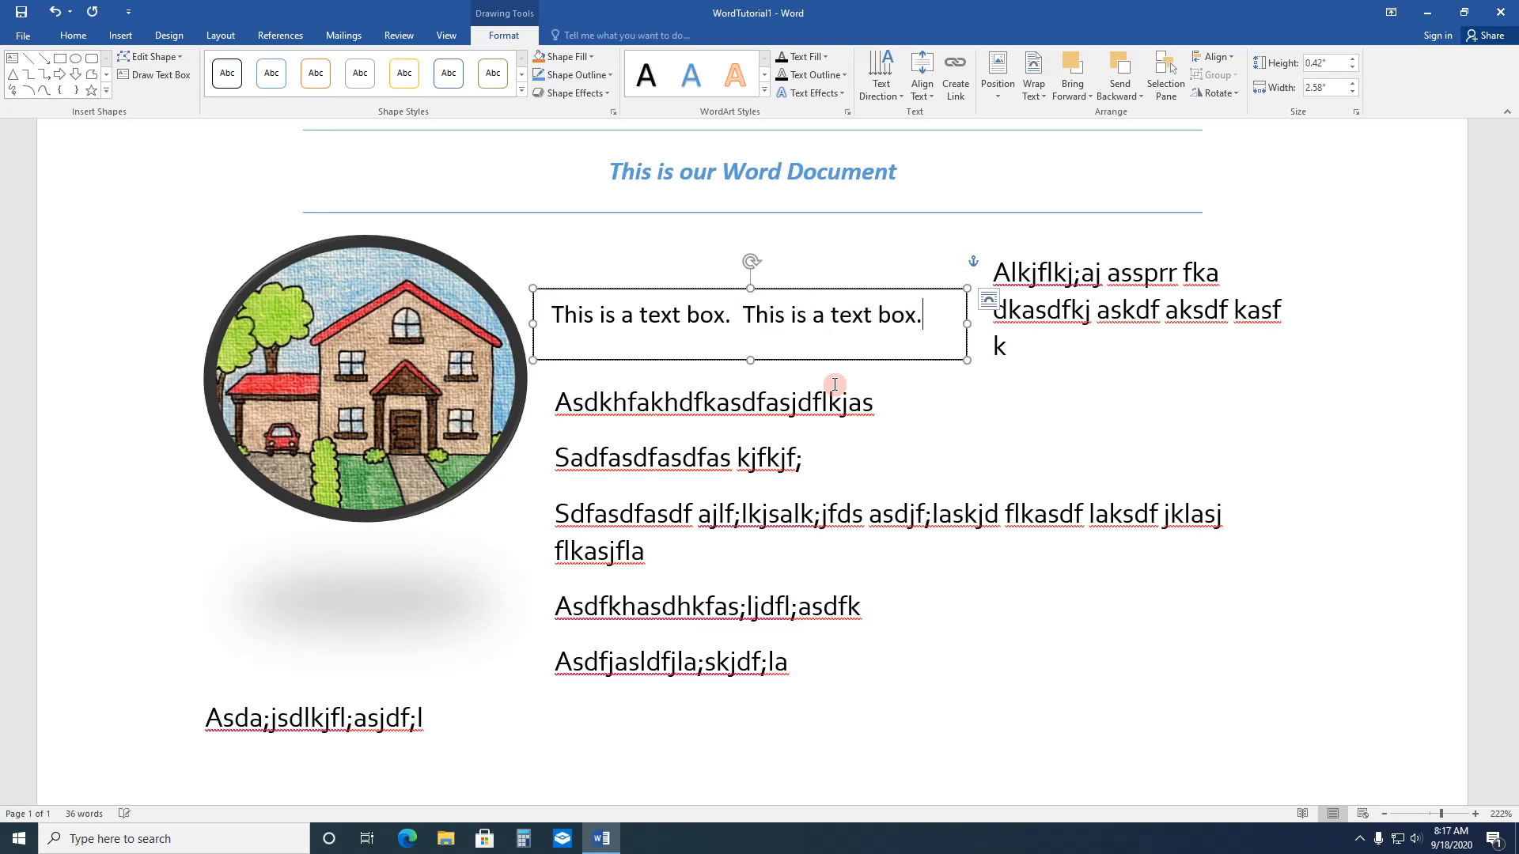
{"action": "type", "text": "and it"}
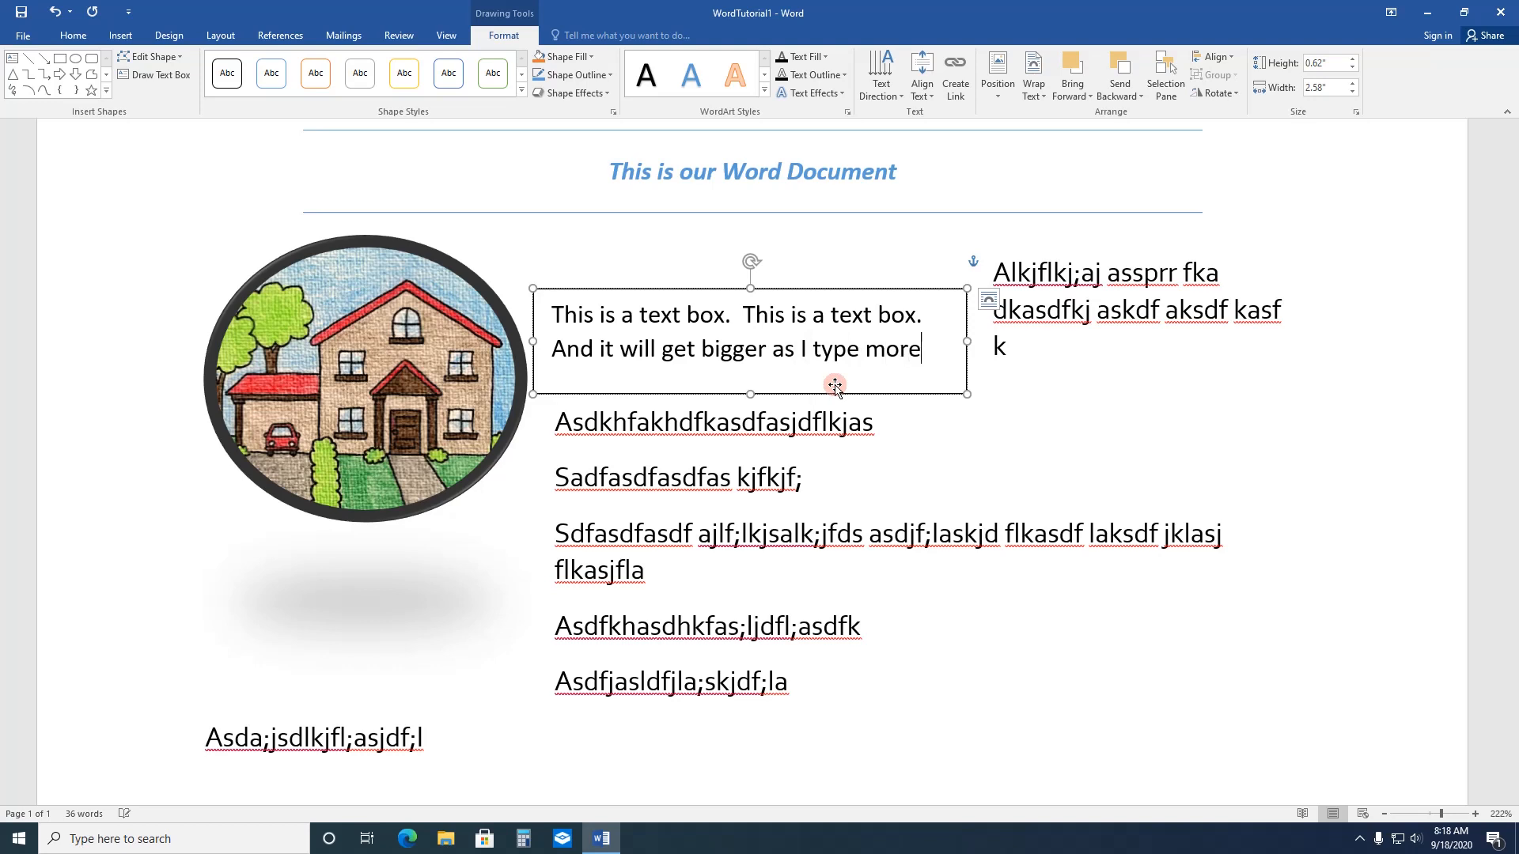
{"action": "type", "text": "is easy to edit later."}
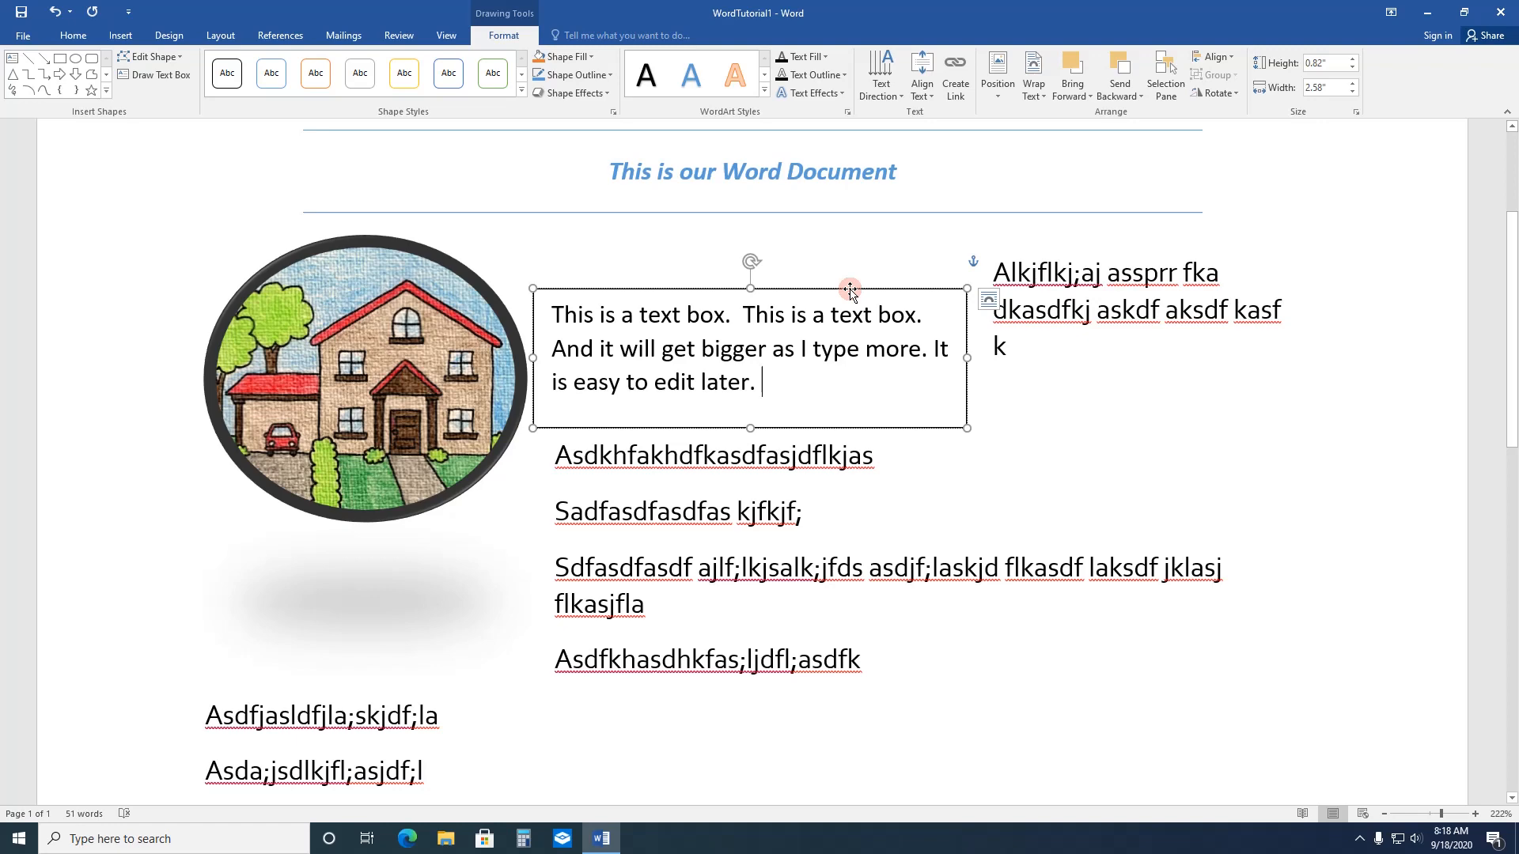
Step: Move the text box over the lower part of the house picture and shrink it to about 0.77" high by 2.34" wide
{"action": "left_click_drag", "start_coordinate": [849, 290], "coordinate": [457, 463]}
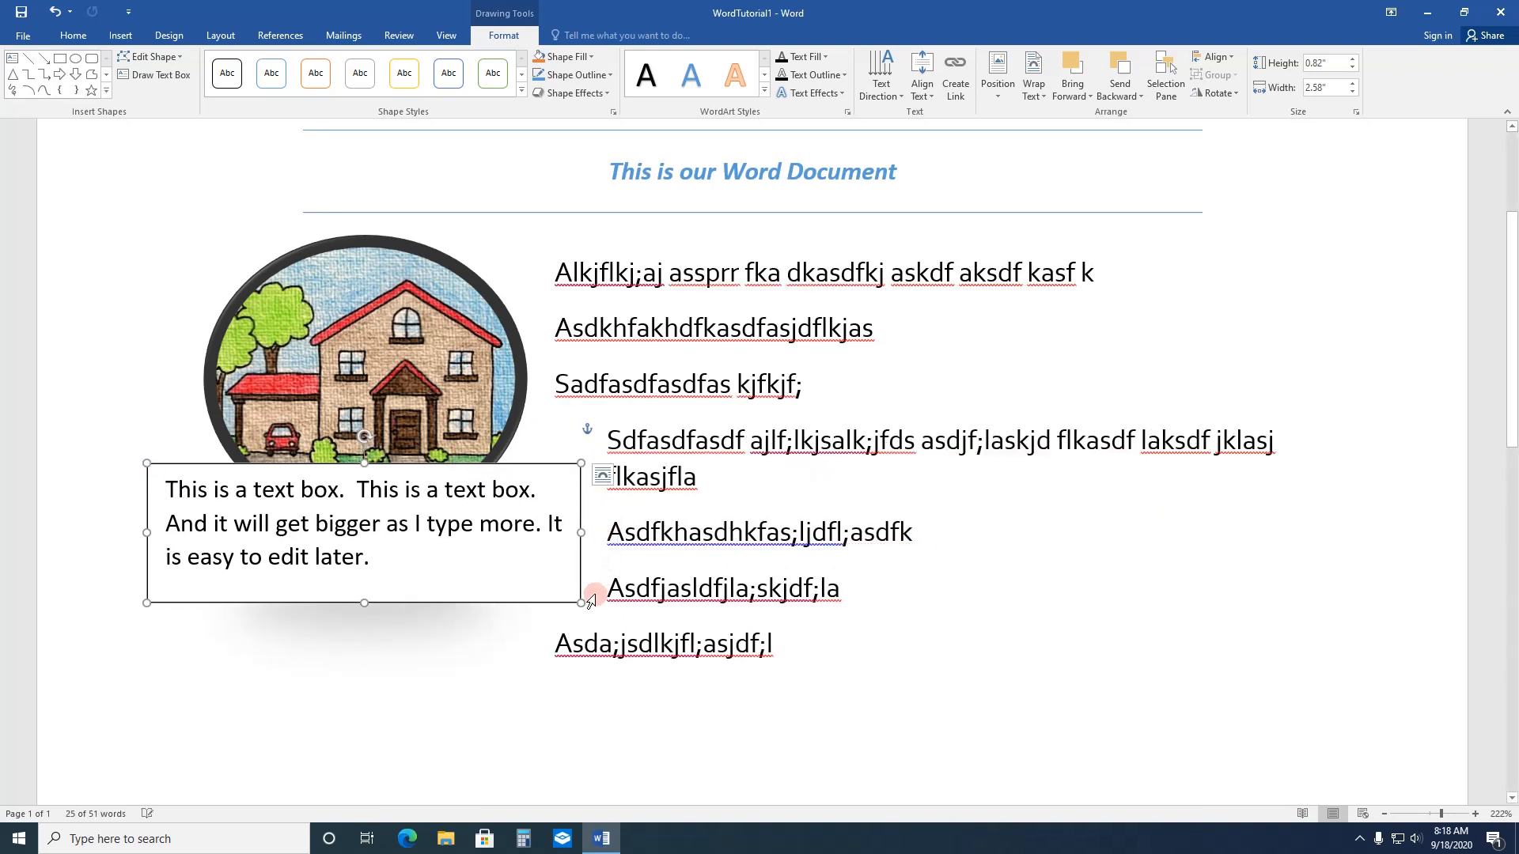
{"action": "left_click_drag", "start_coordinate": [581, 602], "coordinate": [542, 593]}
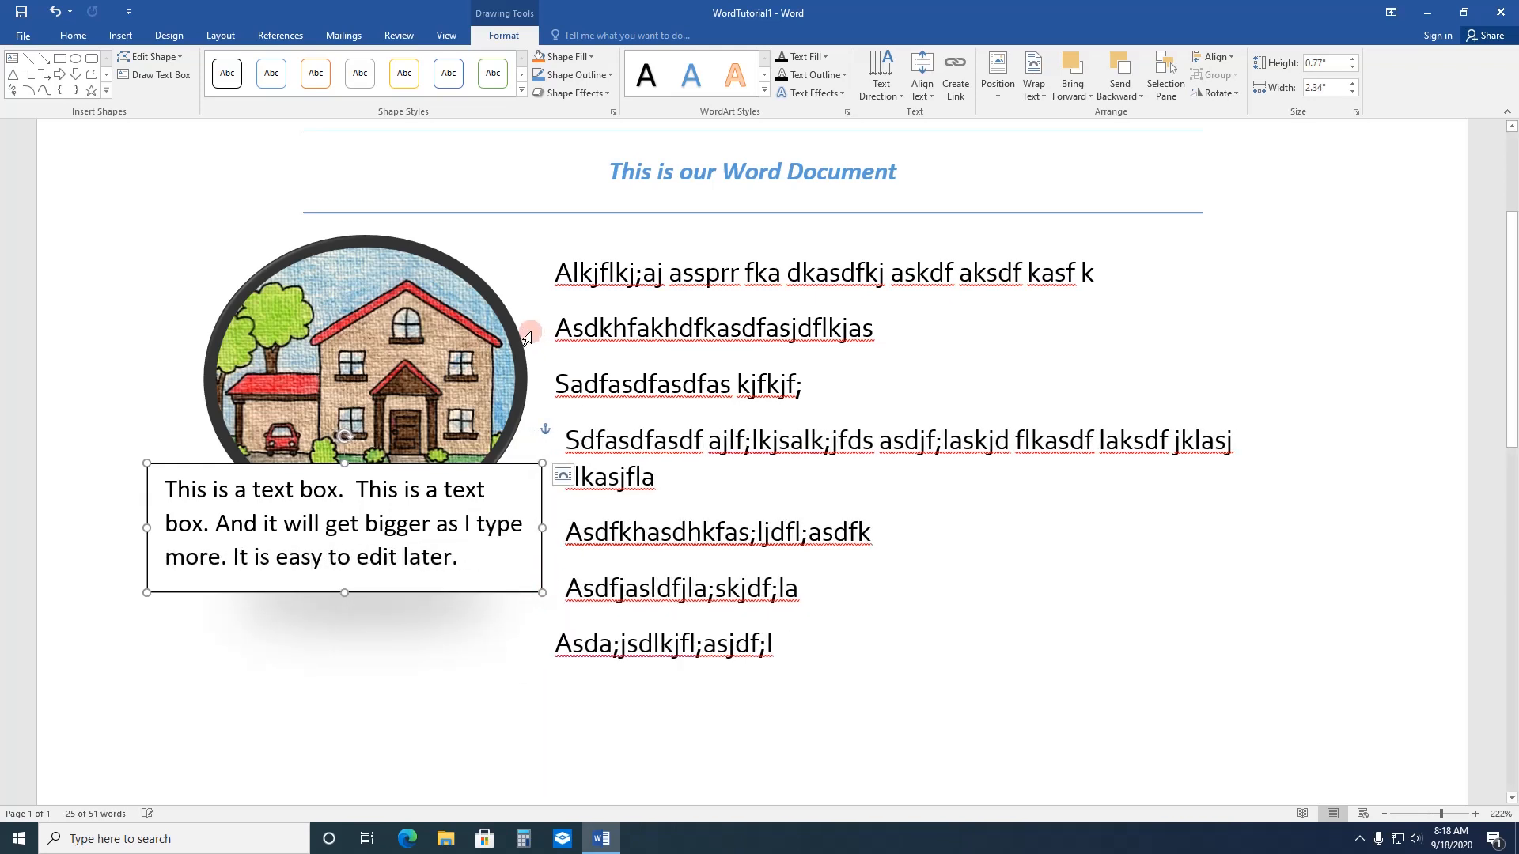
Step: Set the text box's wrapping to Behind Text and place it just below the oval house picture, clear of the body text
{"action": "left_click", "coordinate": [479, 299]}
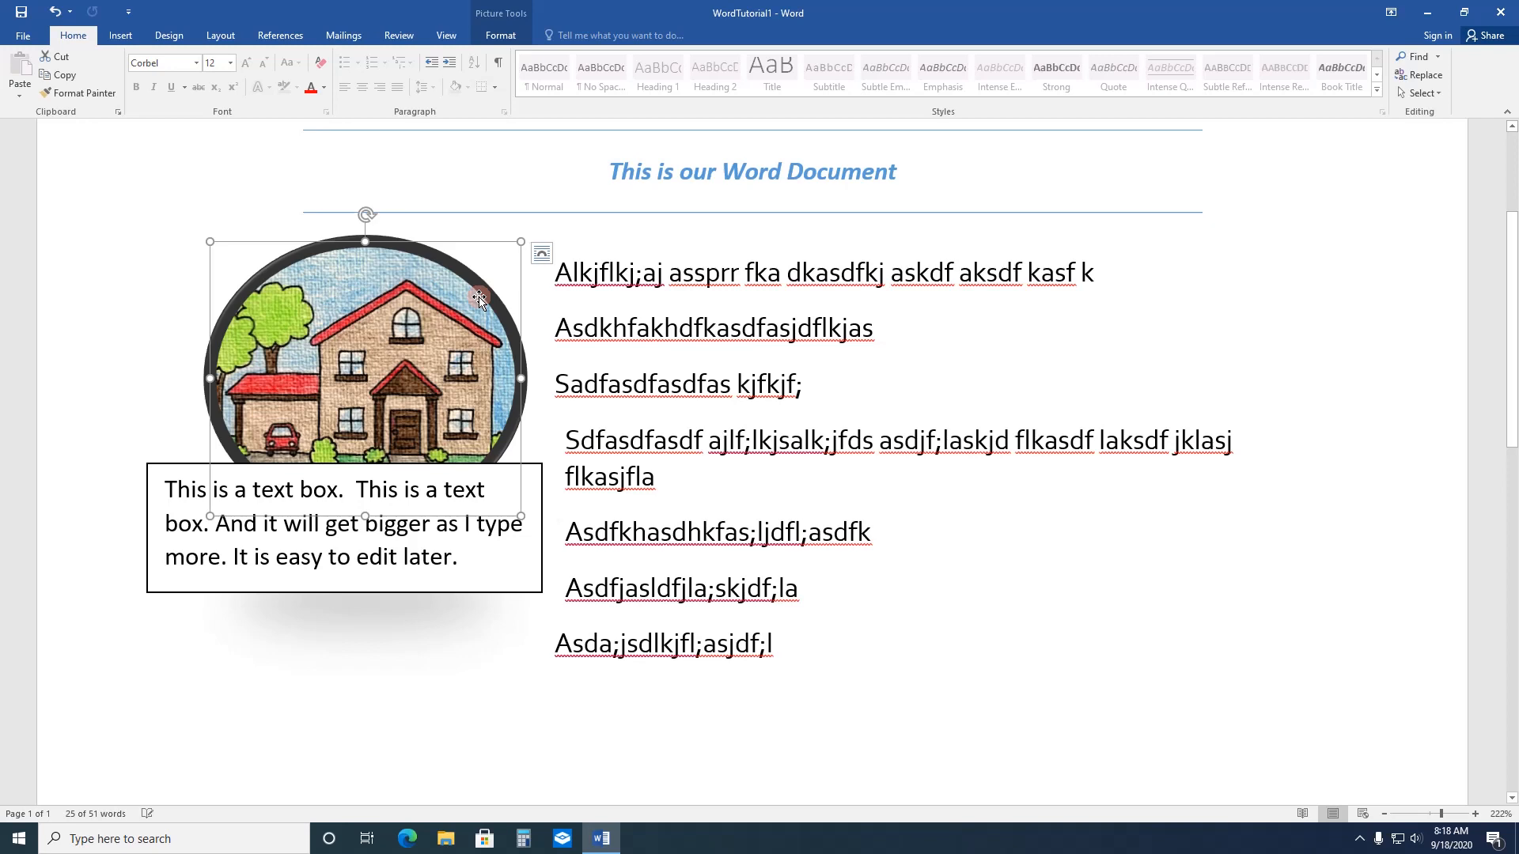
{"action": "left_click", "coordinate": [541, 253]}
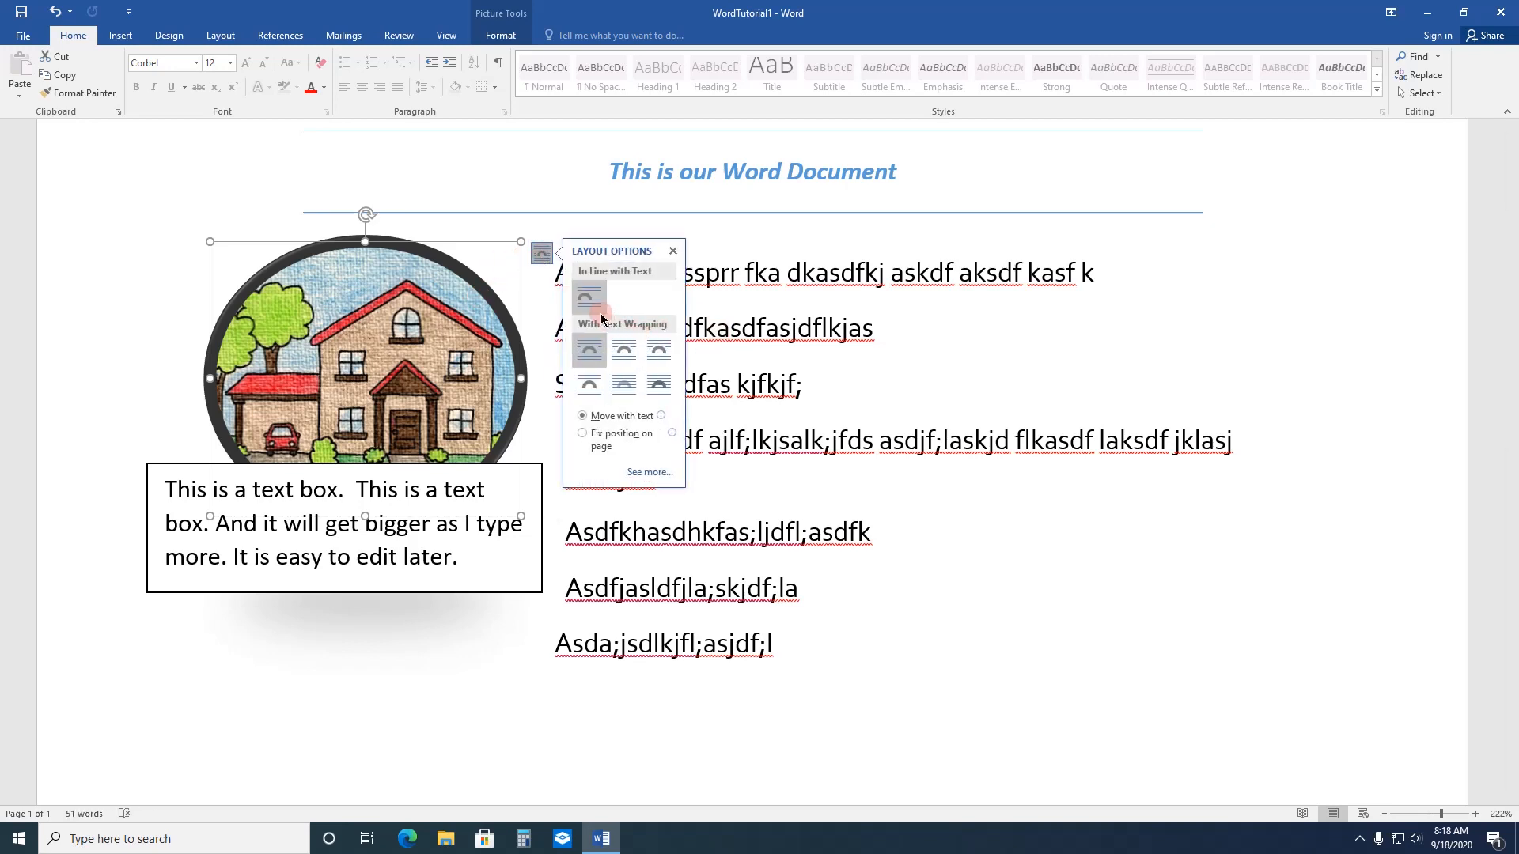
{"action": "left_click", "coordinate": [461, 582]}
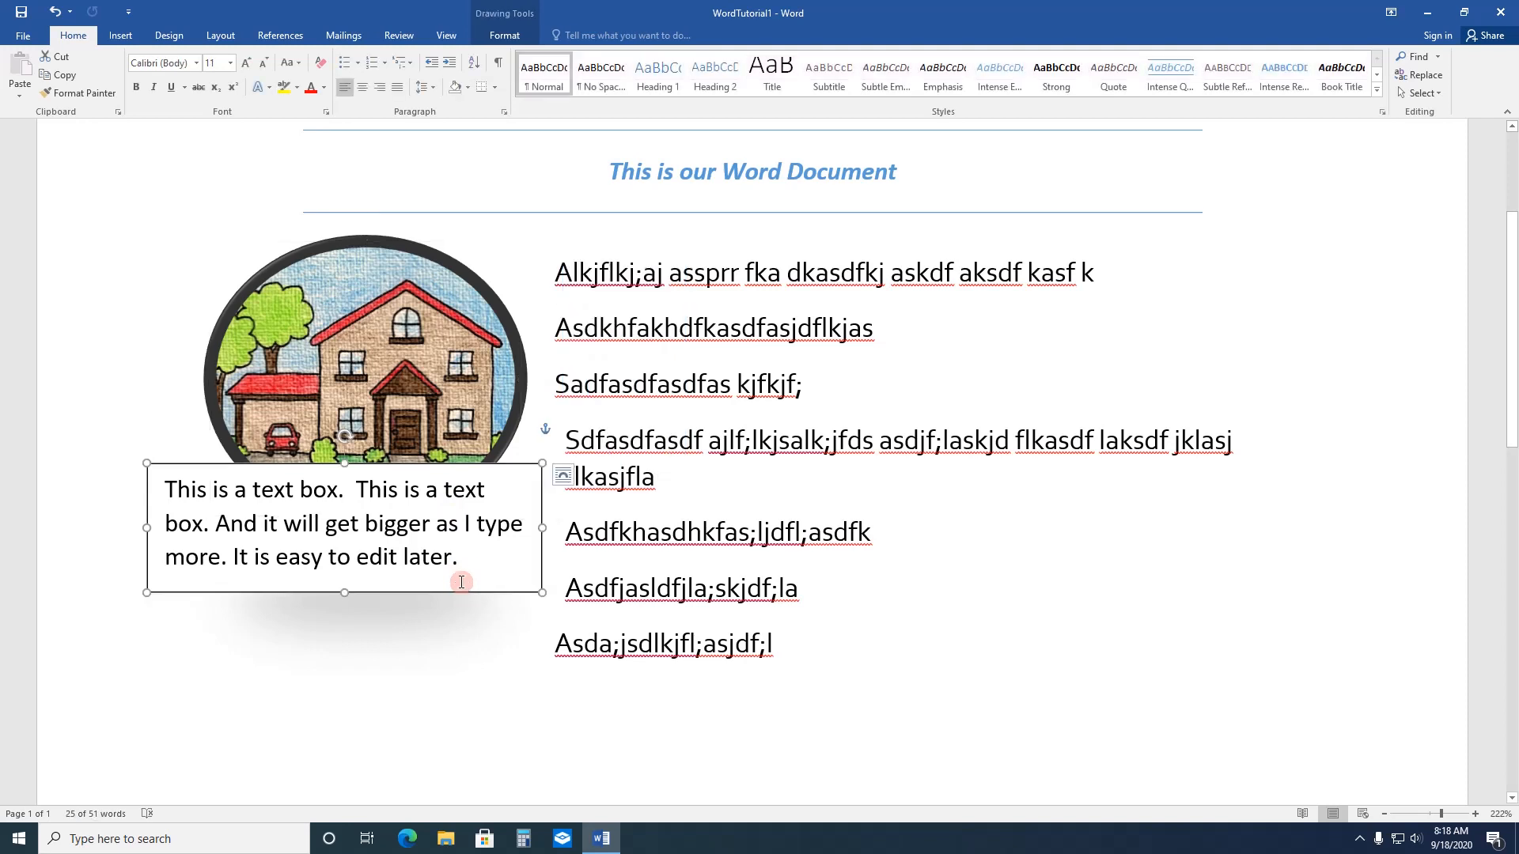
{"action": "left_click", "coordinate": [564, 478]}
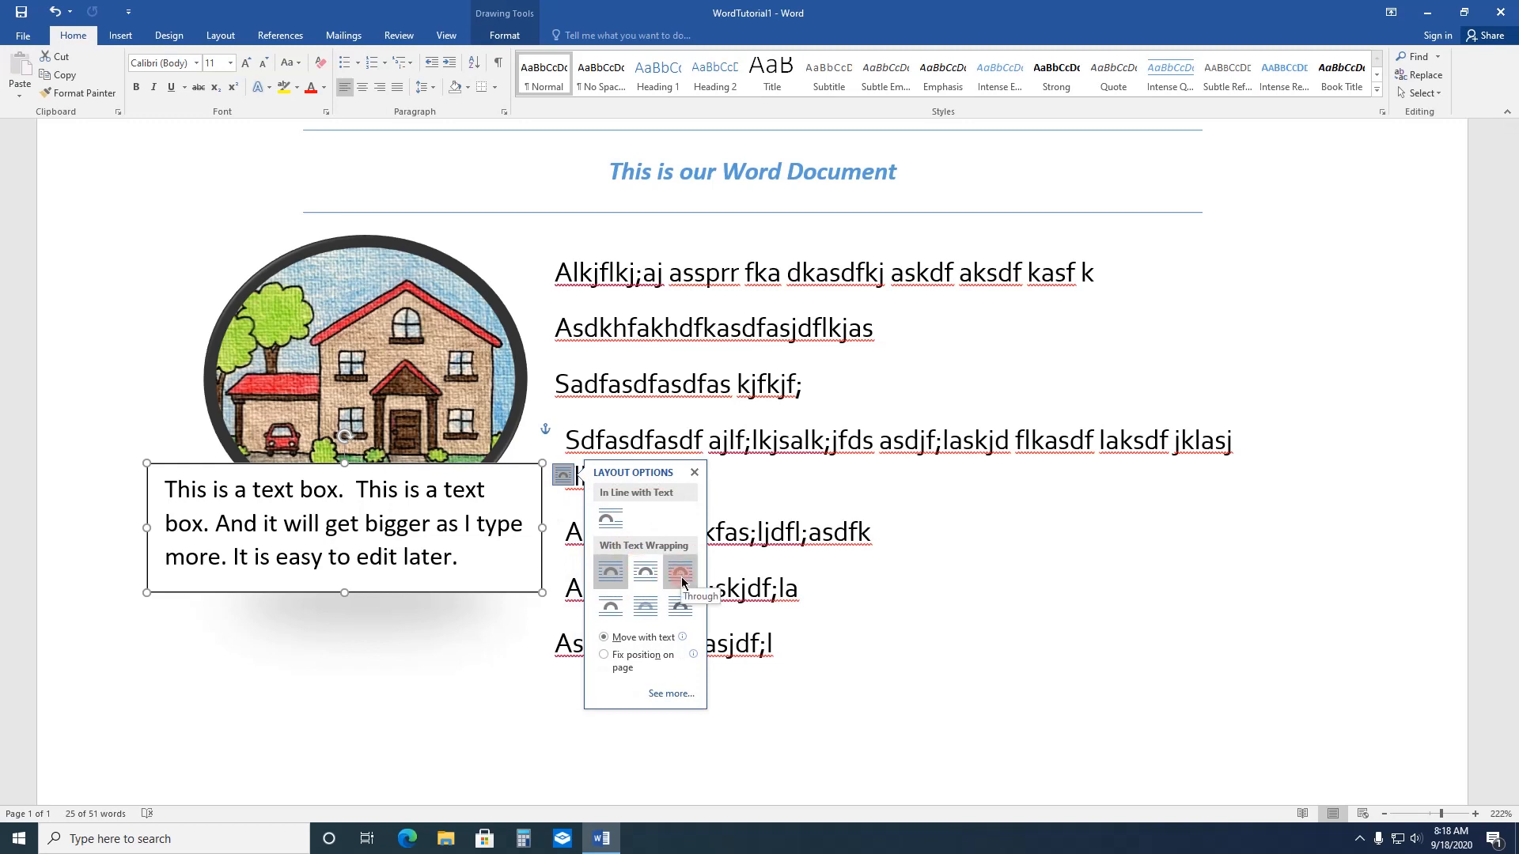
{"action": "left_click", "coordinate": [656, 607]}
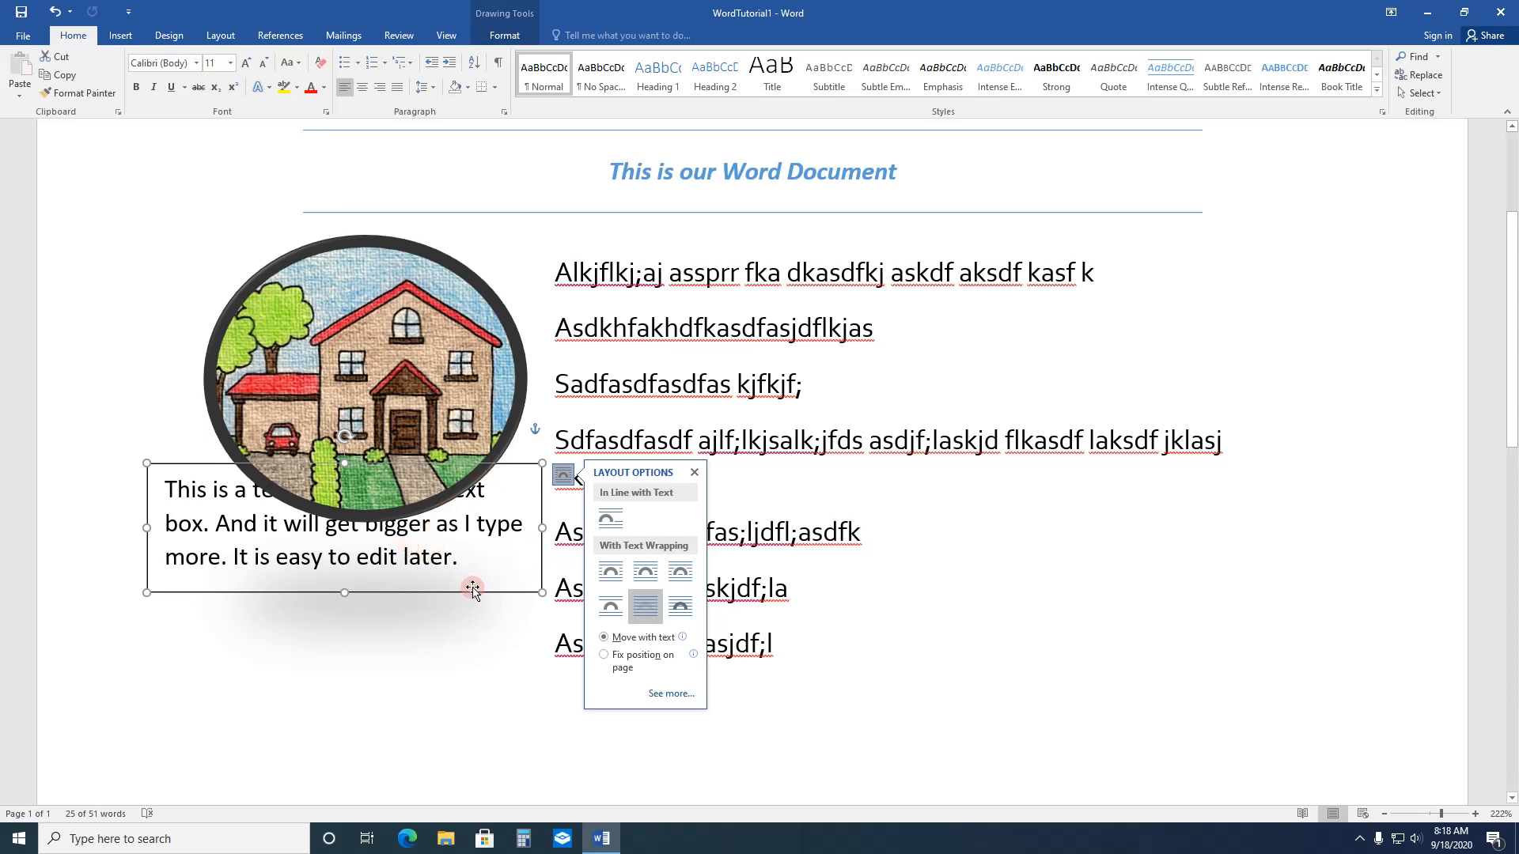
{"action": "left_click_drag", "start_coordinate": [472, 592], "coordinate": [636, 626]}
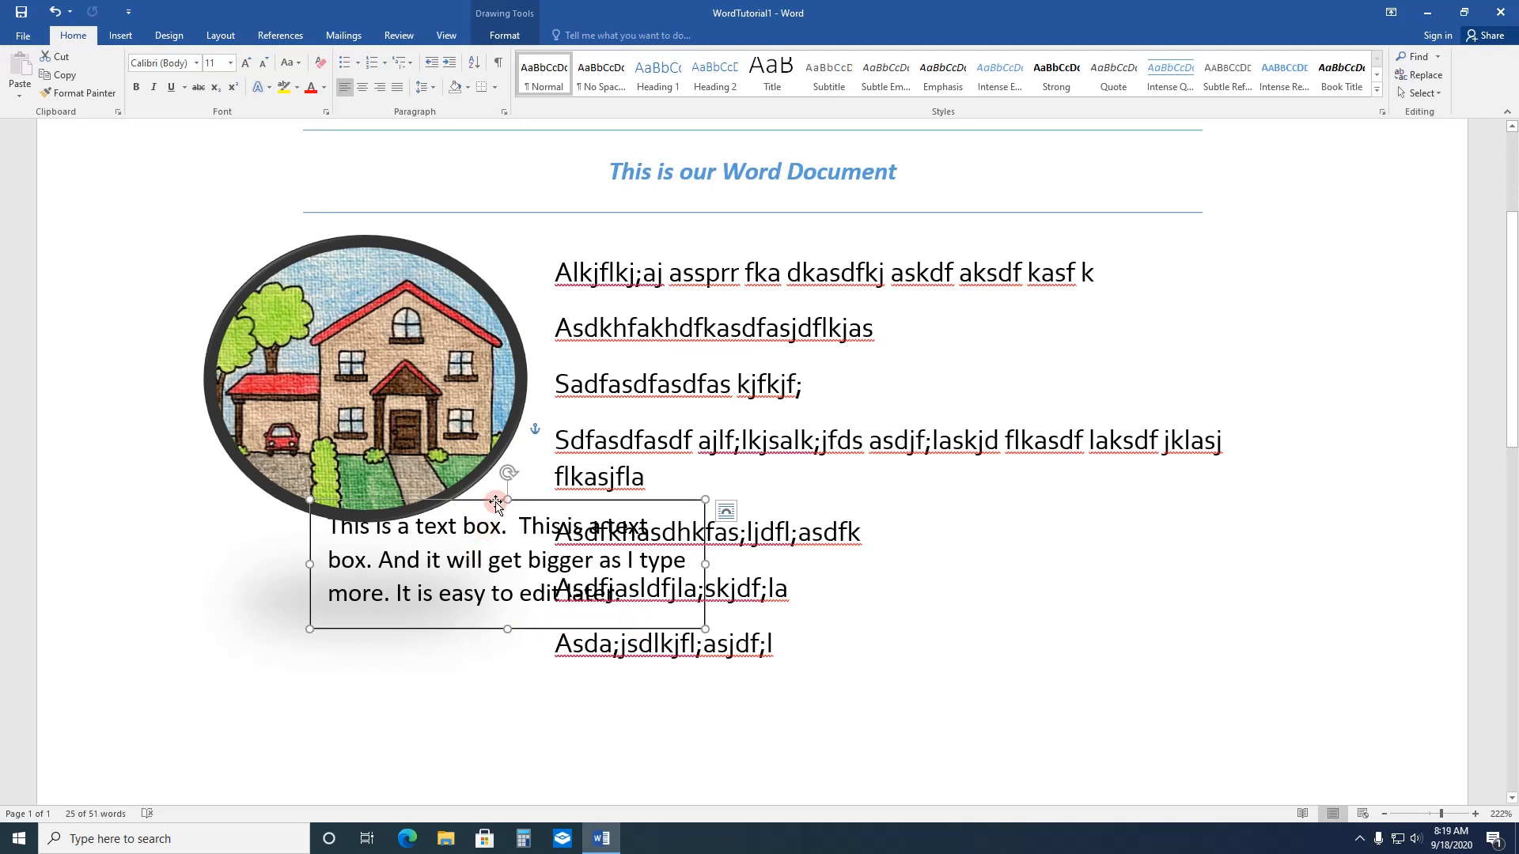
{"action": "left_click_drag", "start_coordinate": [493, 507], "coordinate": [331, 560]}
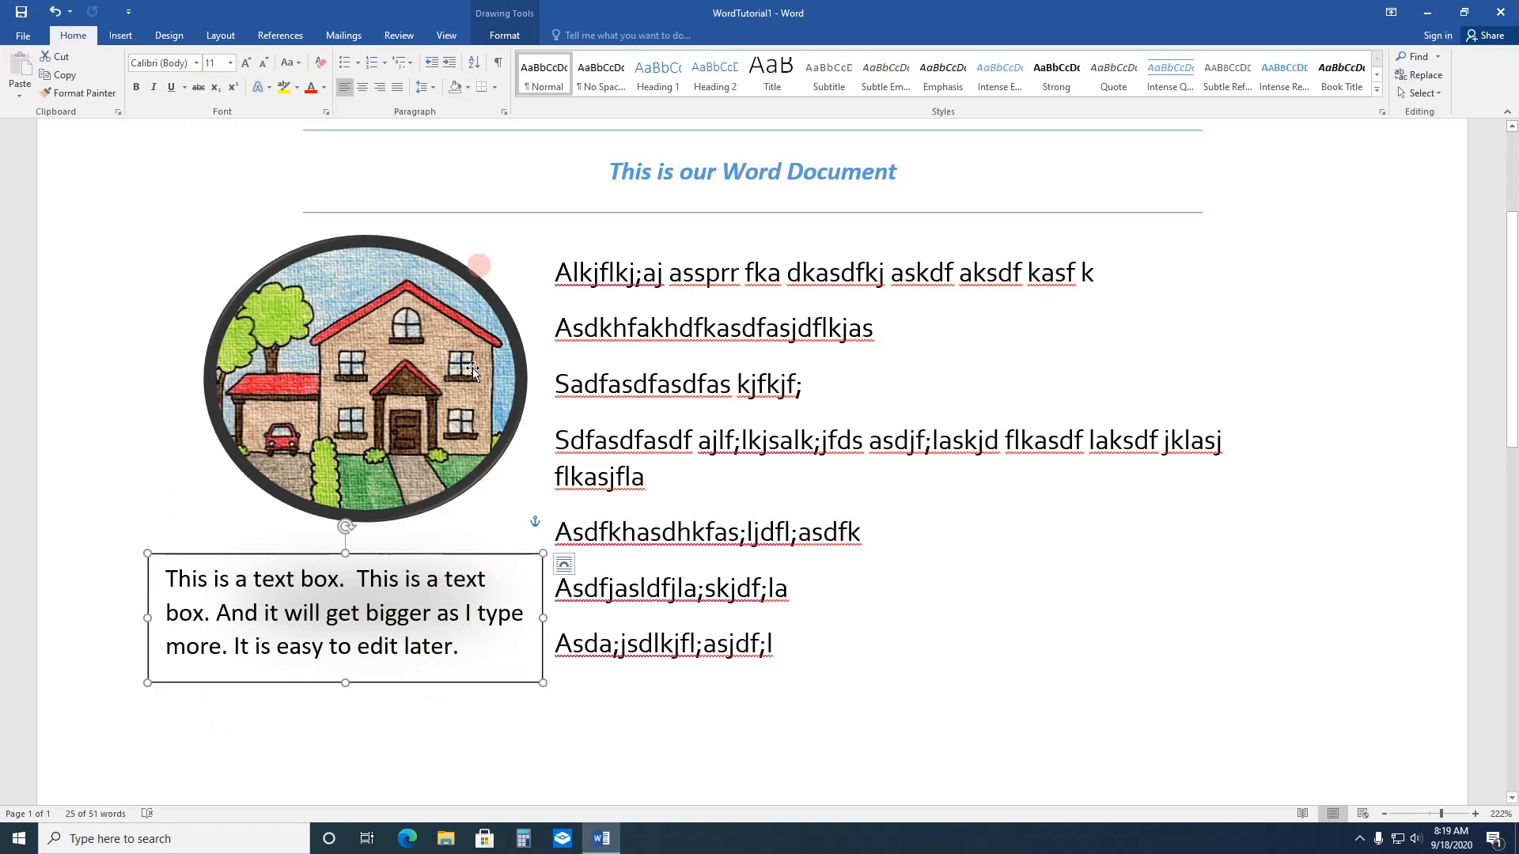
Step: Apply the orange-outlined shape style to the text box and fill it with the standard green color
{"action": "left_click", "coordinate": [504, 35]}
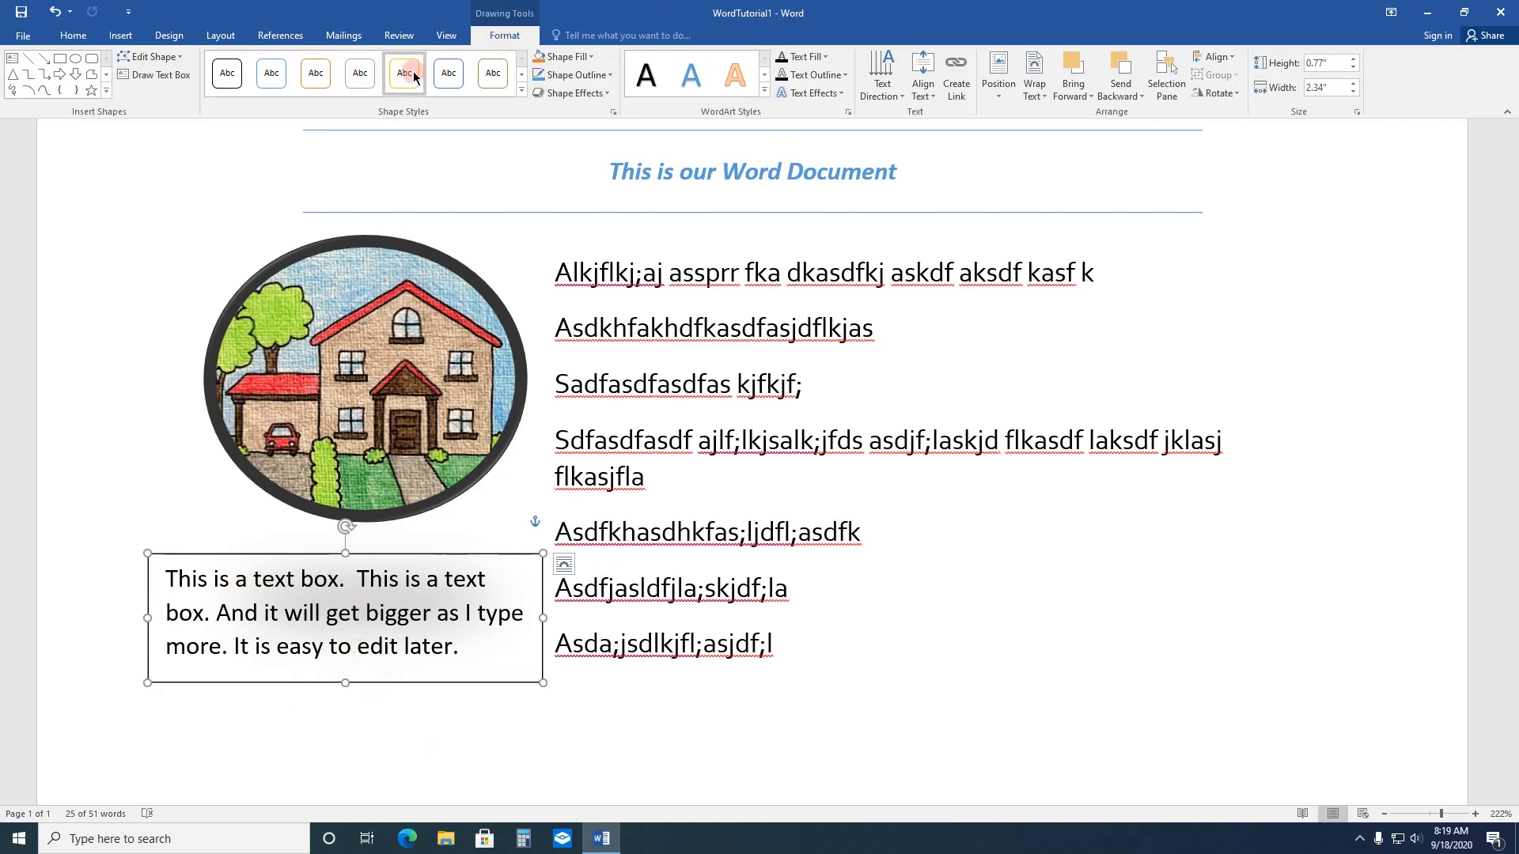
{"action": "left_click", "coordinate": [327, 88]}
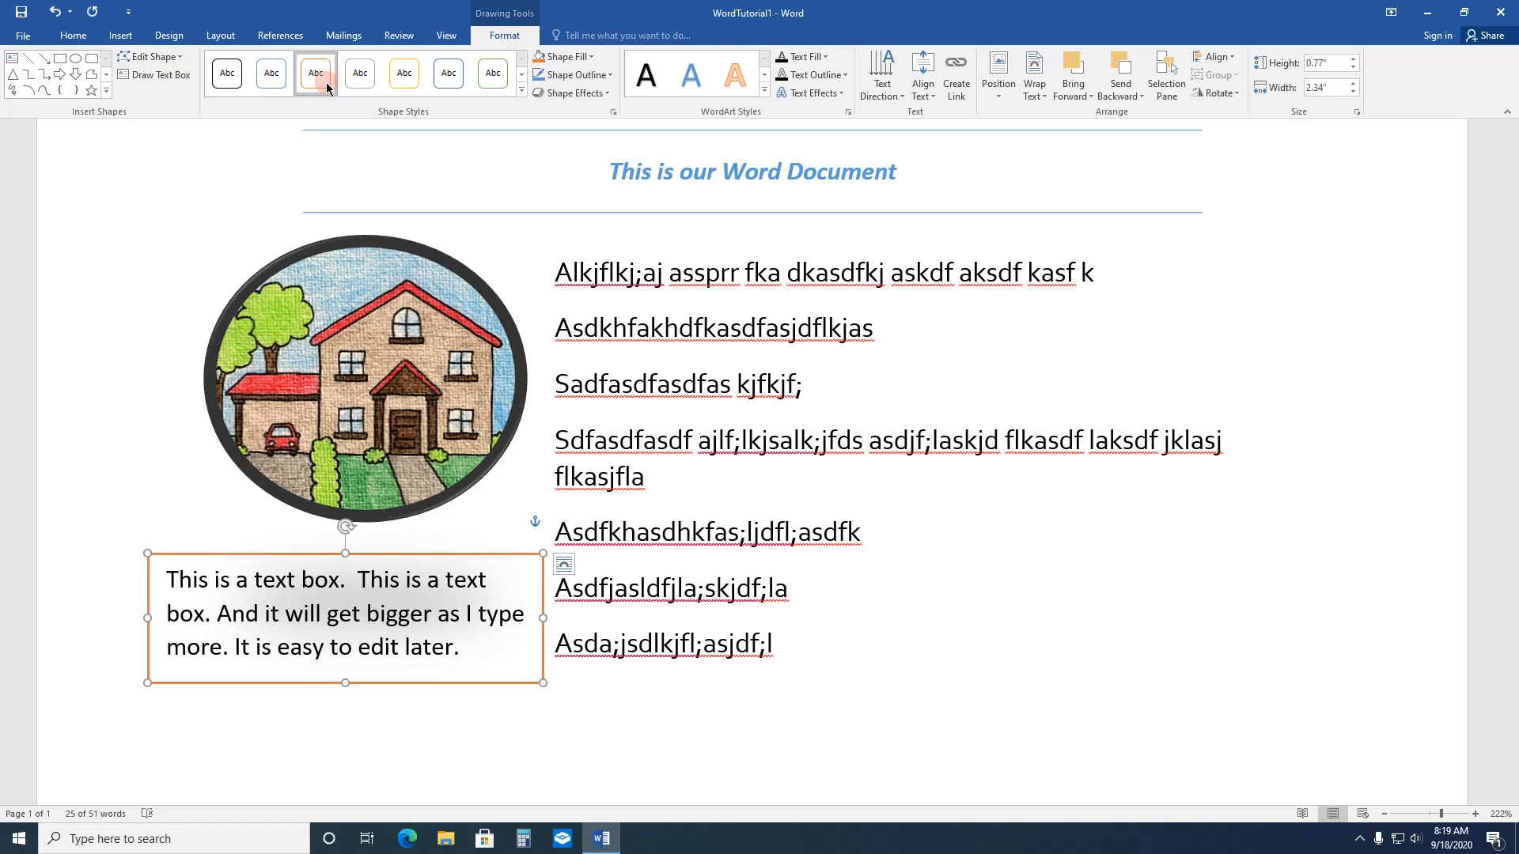
{"action": "left_click", "coordinate": [589, 57]}
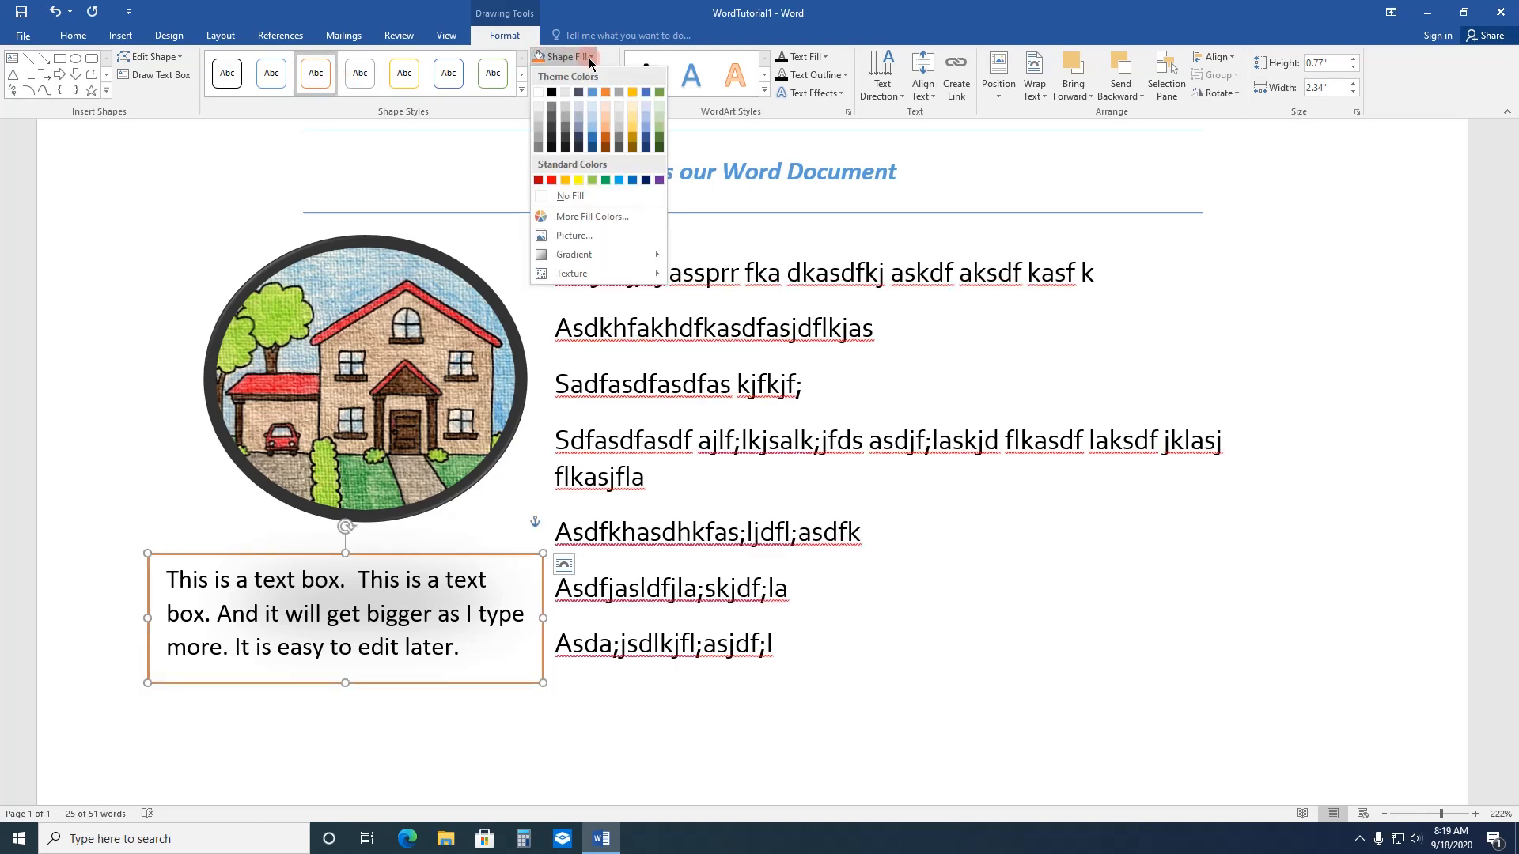
{"action": "left_click", "coordinate": [606, 180]}
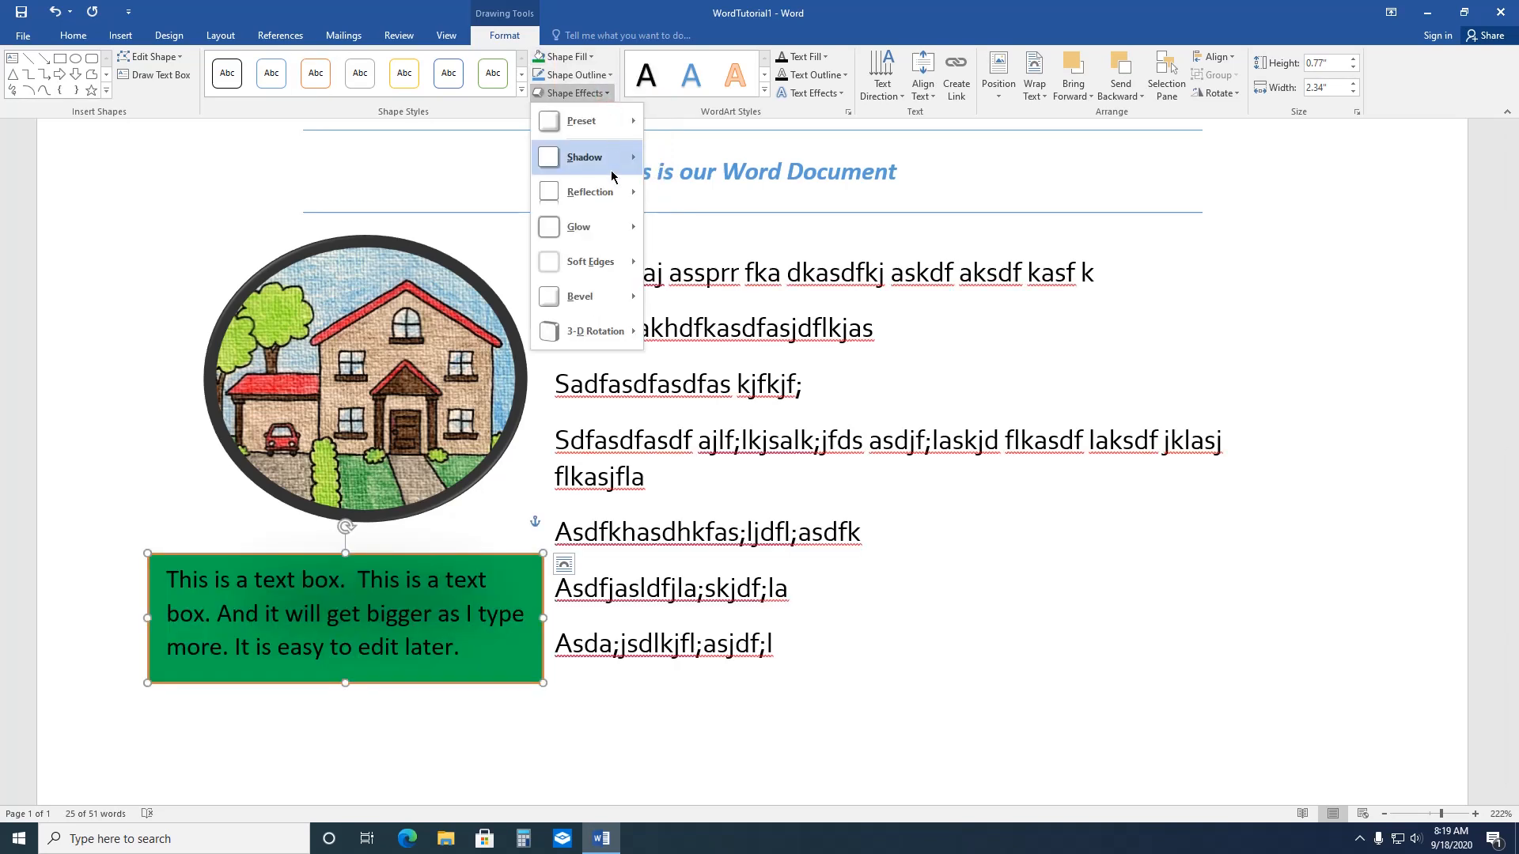
Step: Add an outer shadow offset to the left of the text box and apply the orange WordArt style to its text
{"action": "mouse_move", "coordinate": [610, 176]}
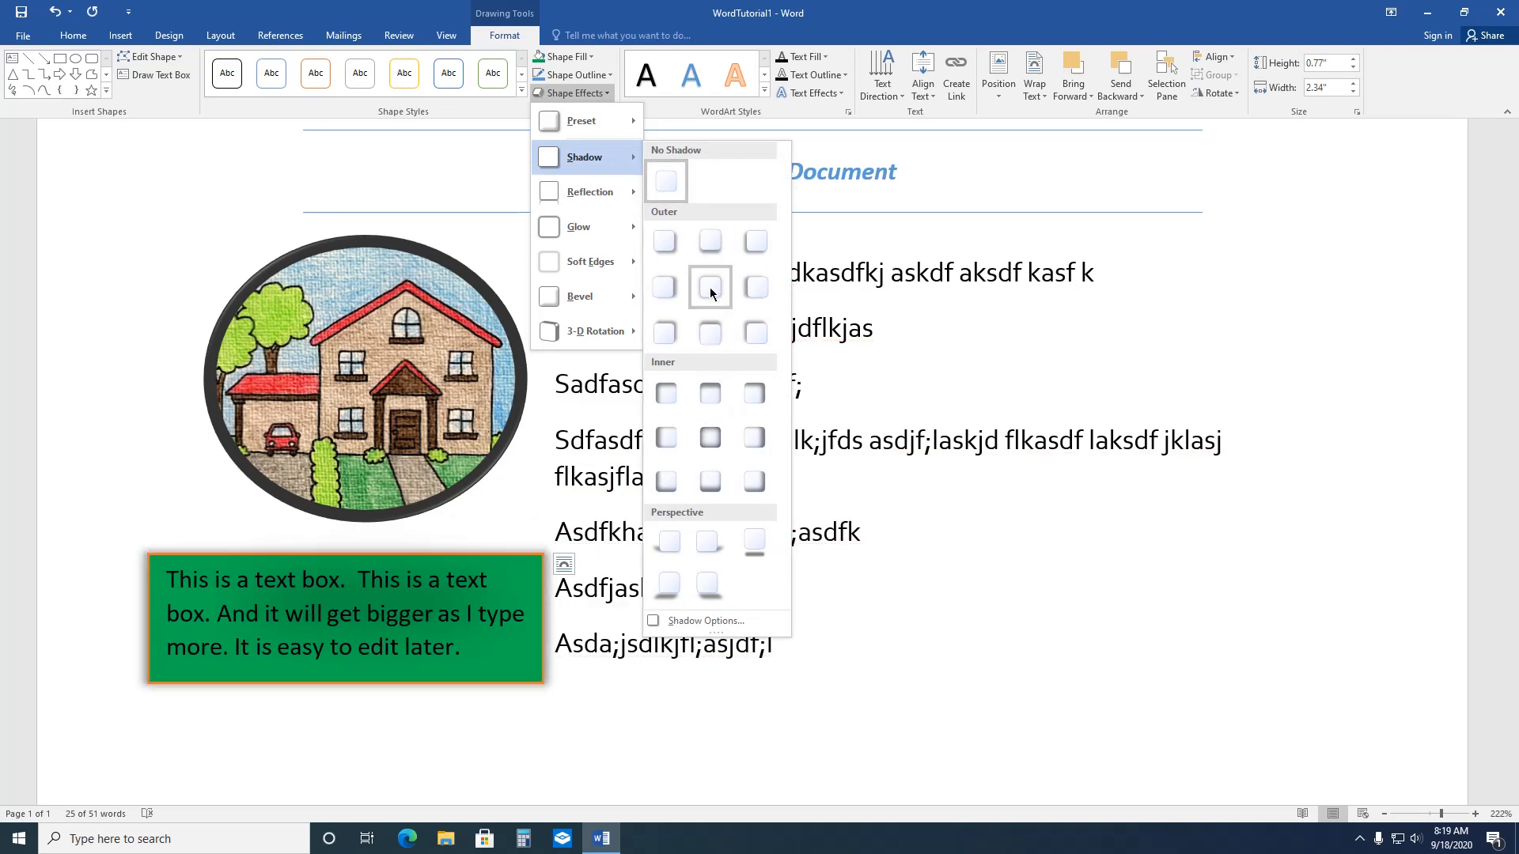
{"action": "left_click", "coordinate": [758, 287]}
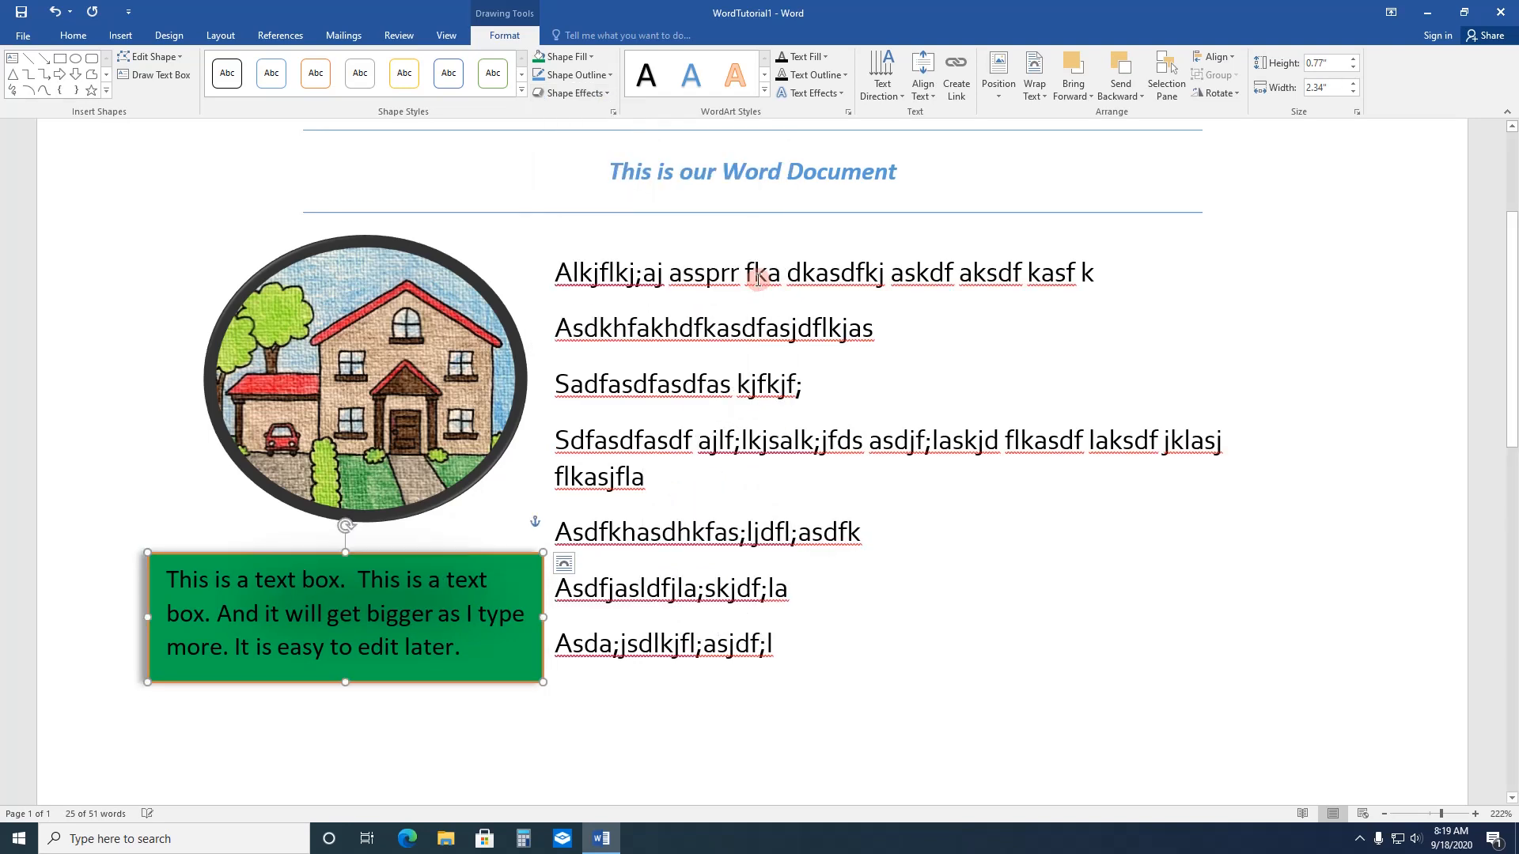
{"action": "left_click", "coordinate": [731, 90]}
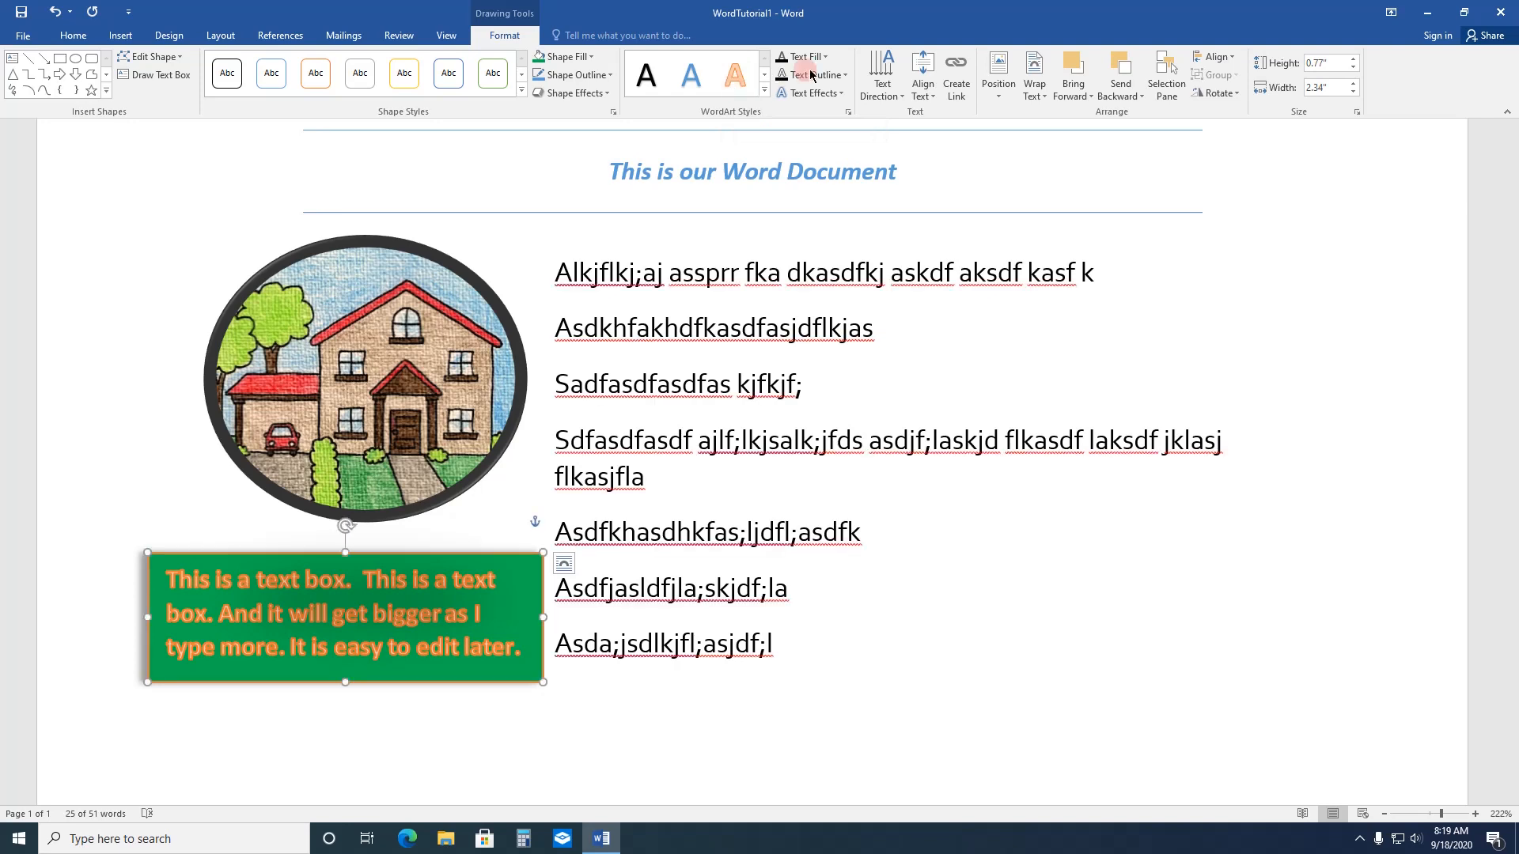
Step: Change the text box's text direction to Rotate all text 90°
{"action": "left_click", "coordinate": [877, 87]}
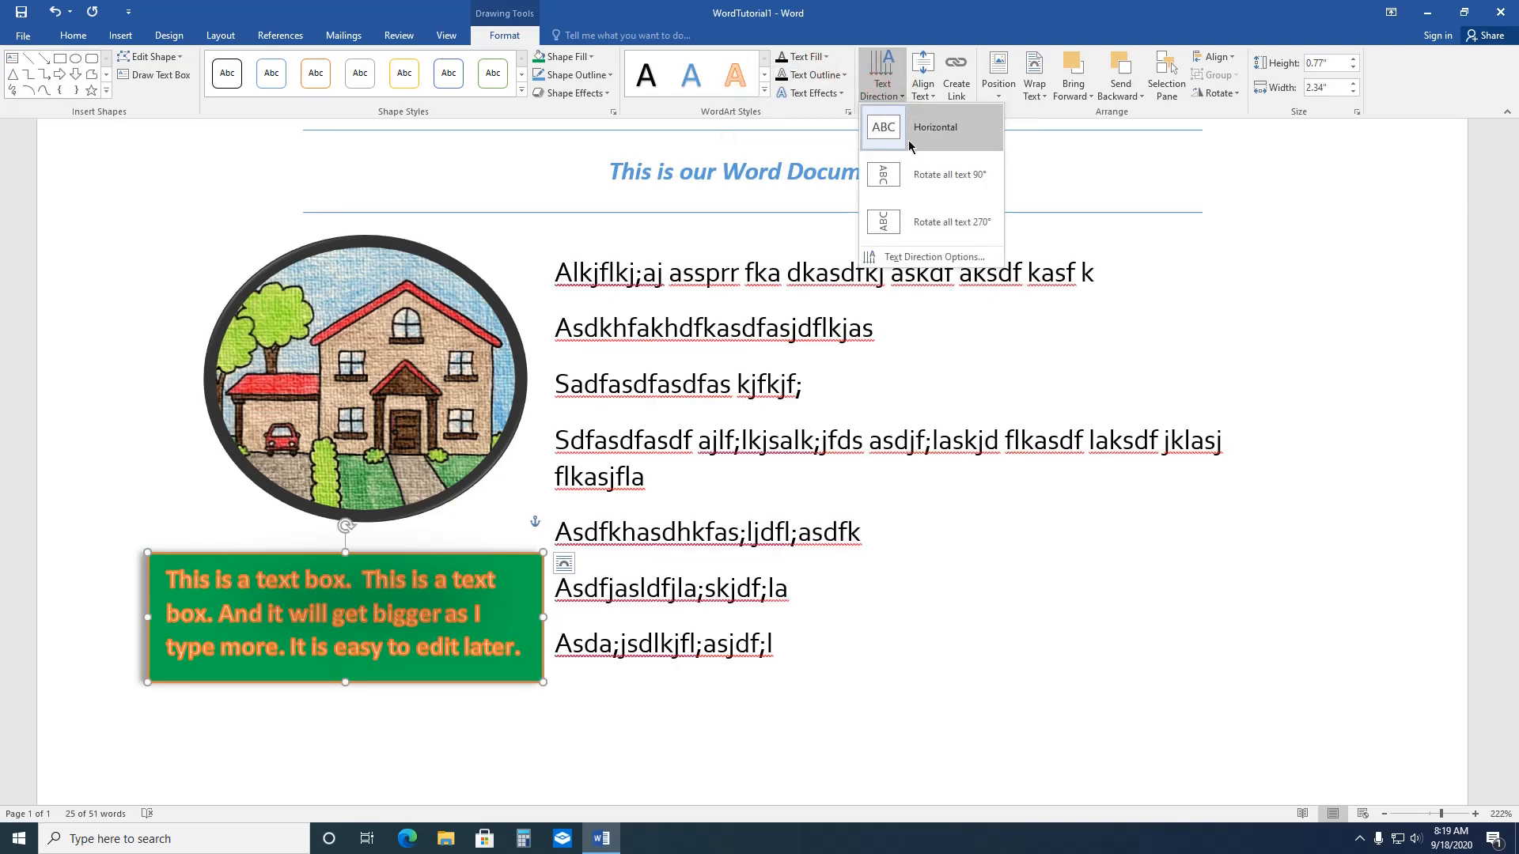
{"action": "left_click", "coordinate": [904, 177]}
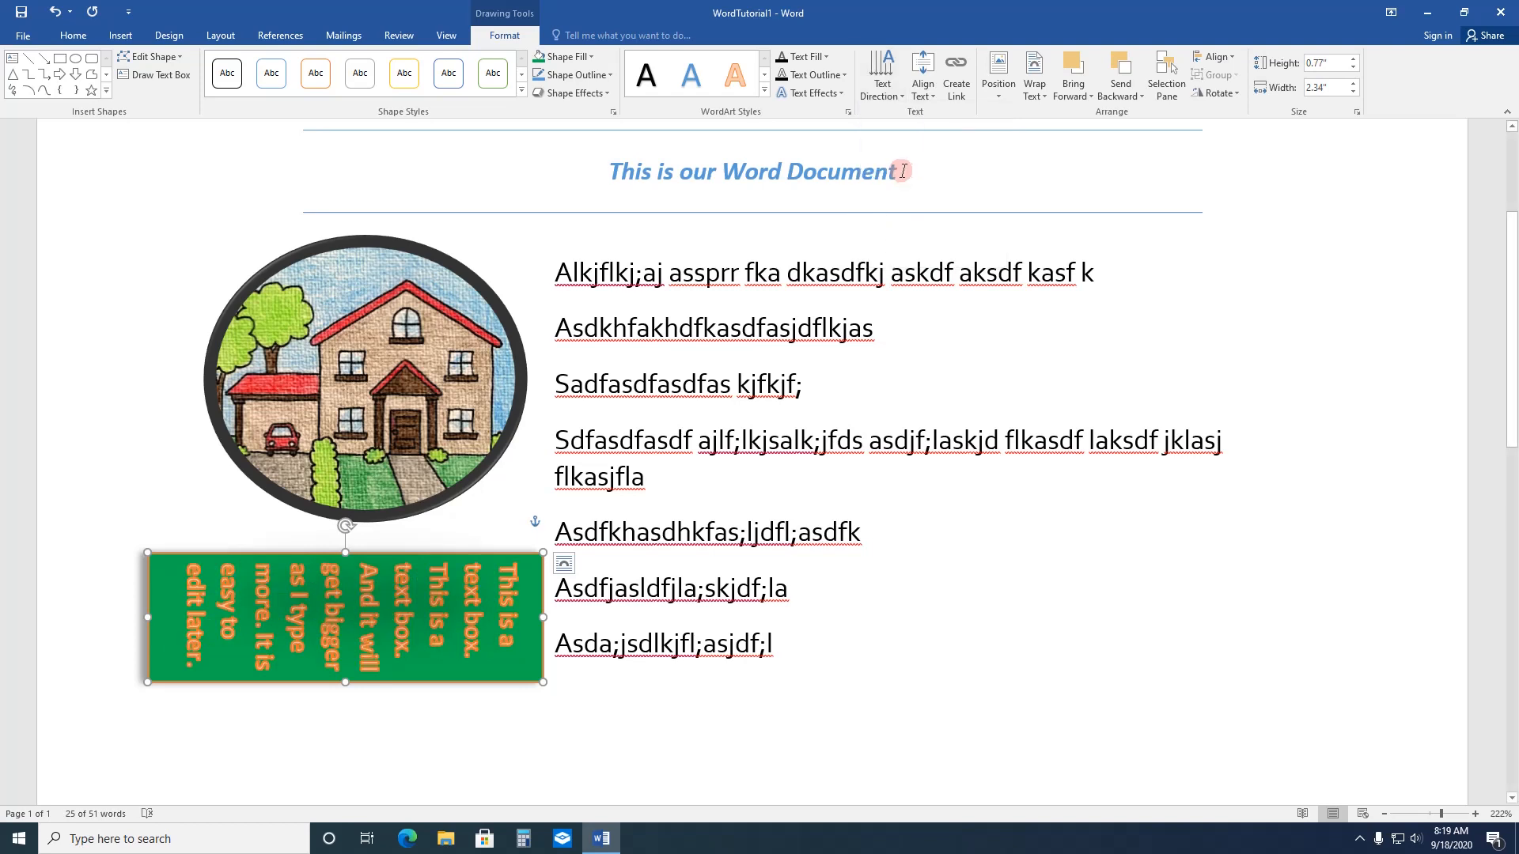
Step: Undo the text box's 90° text rotation and change the box's shape to a trapezoid
{"action": "left_click", "coordinate": [58, 22]}
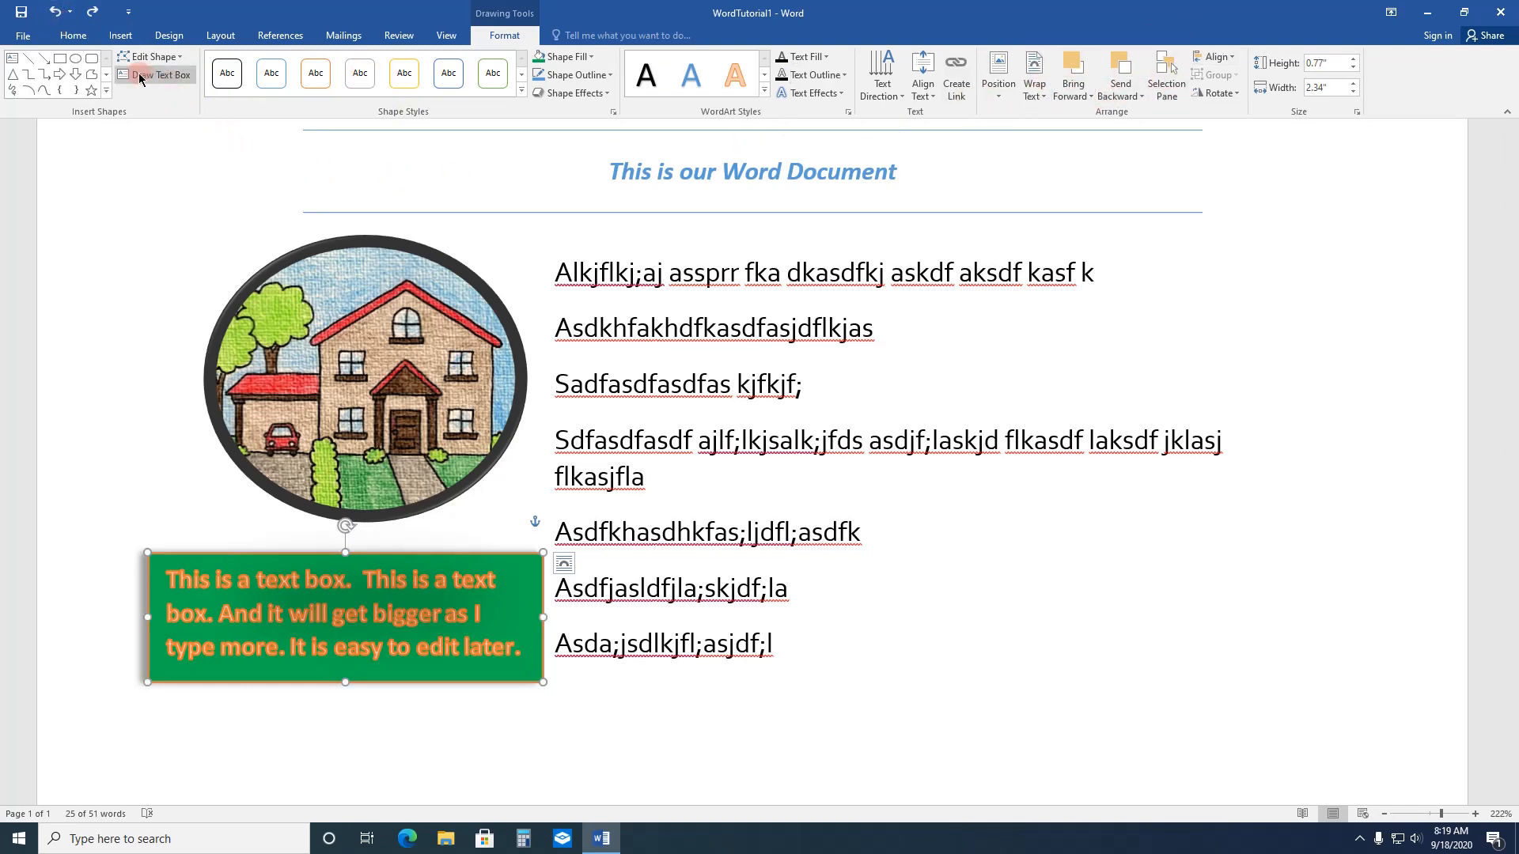
{"action": "left_click", "coordinate": [183, 64]}
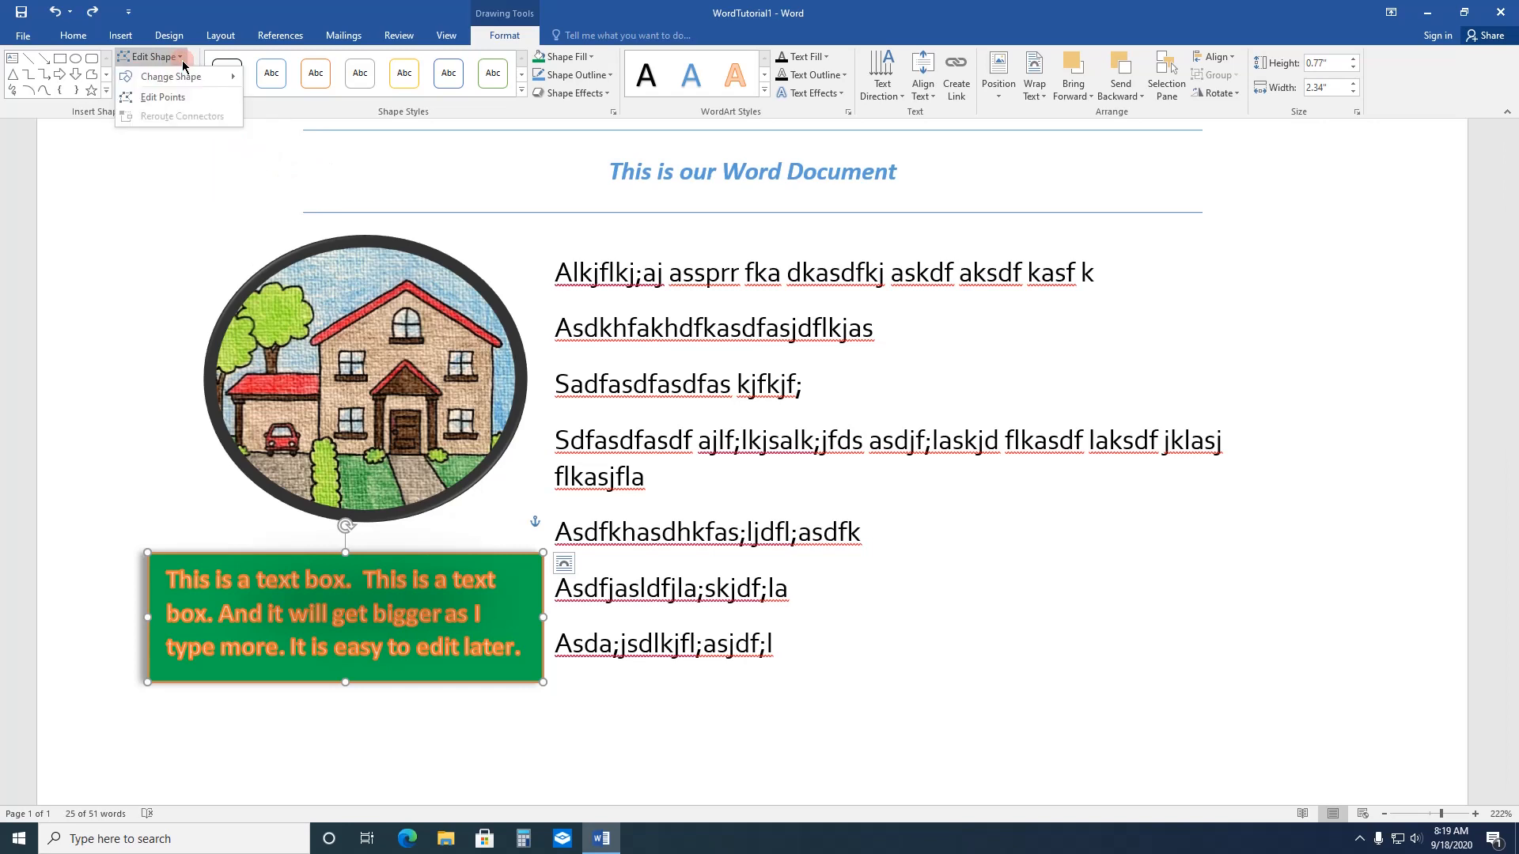
{"action": "mouse_move", "coordinate": [190, 76]}
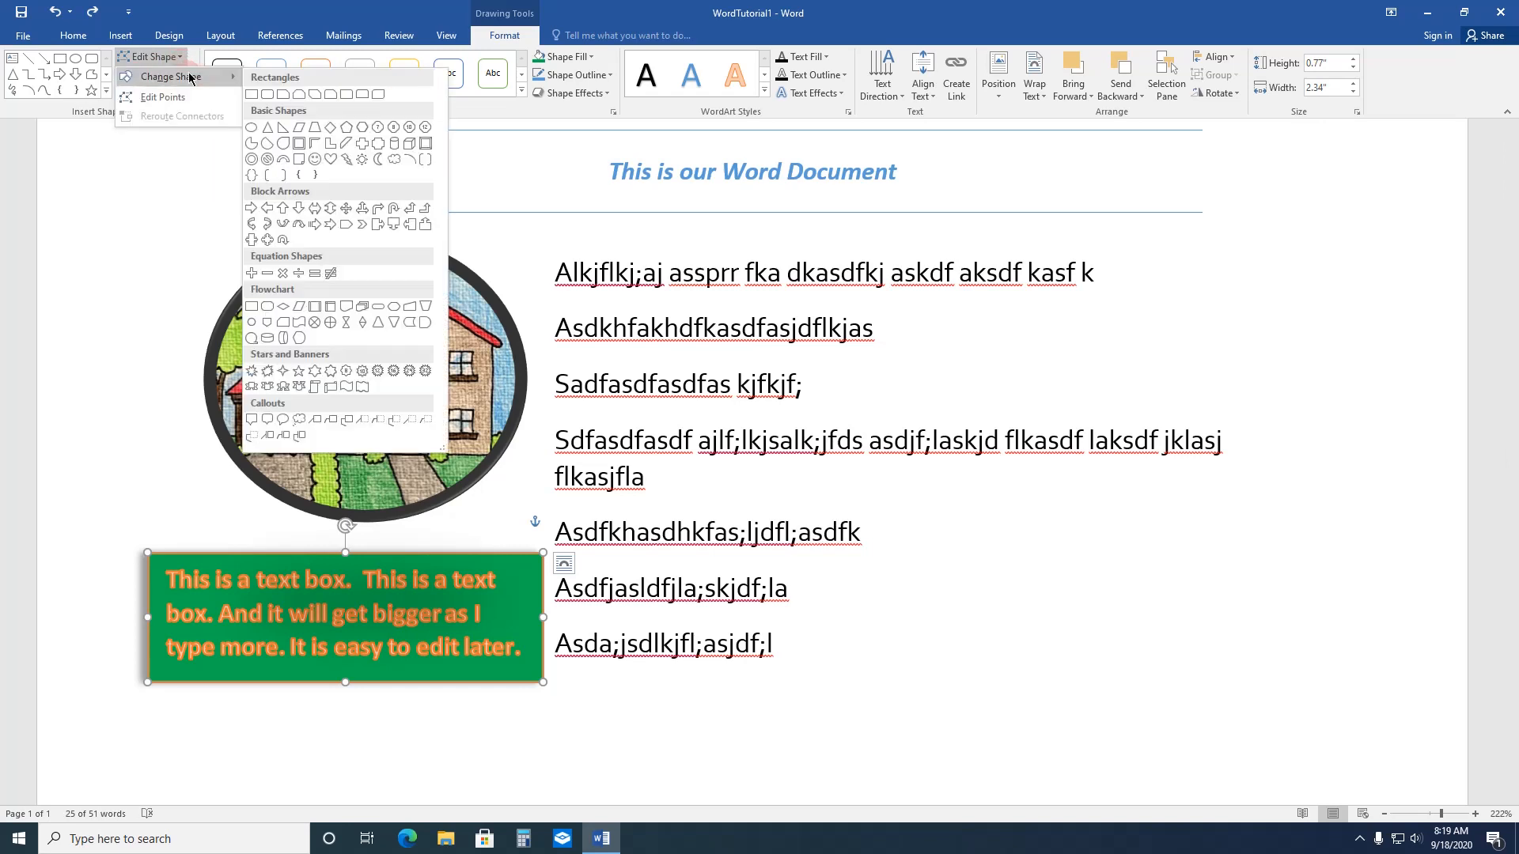
{"action": "left_click", "coordinate": [314, 129]}
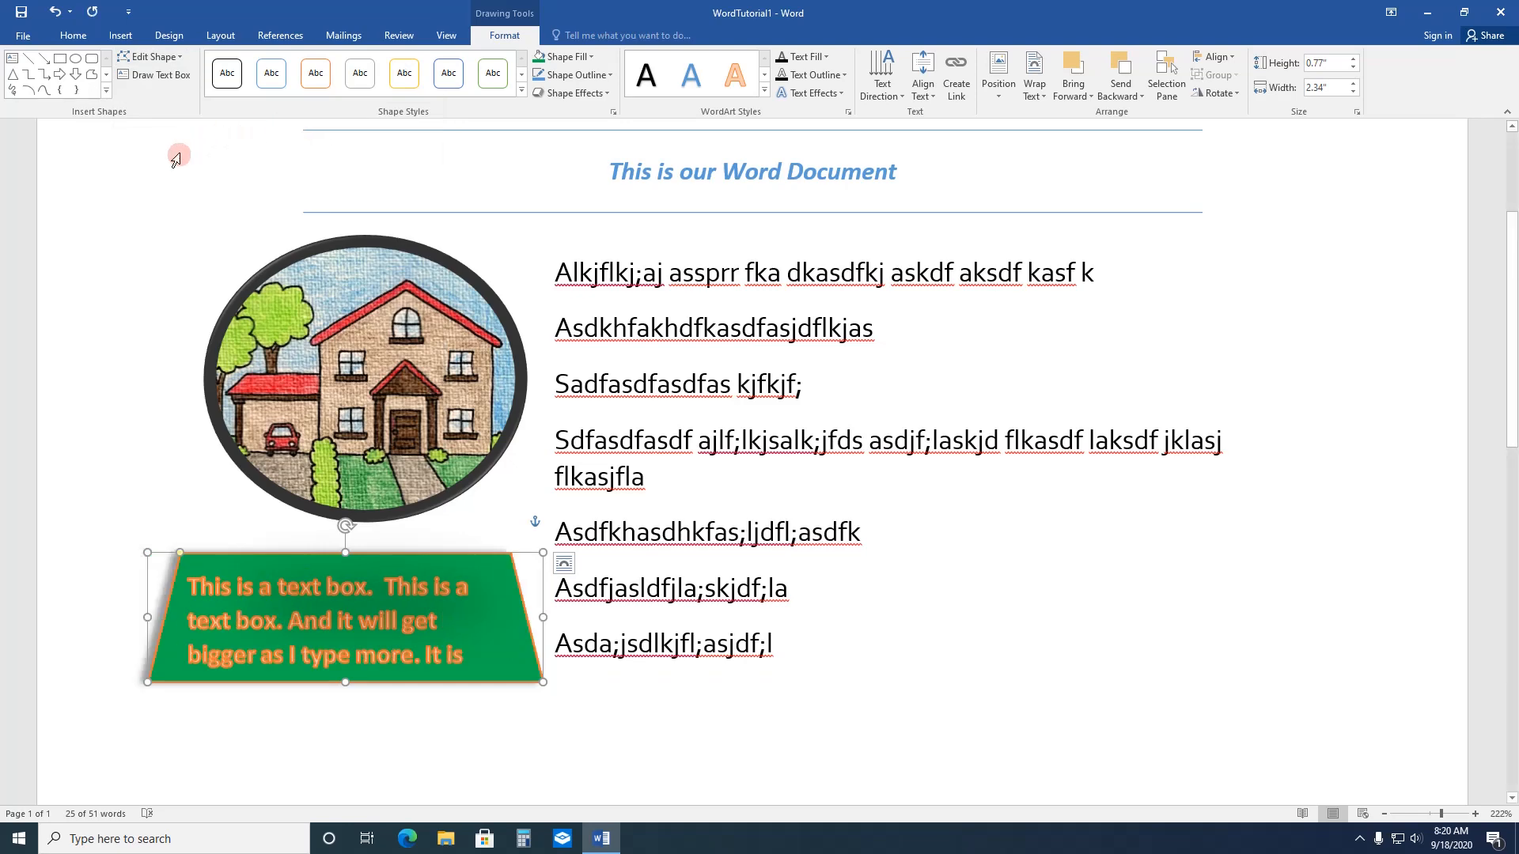
{"action": "left_click", "coordinate": [168, 162]}
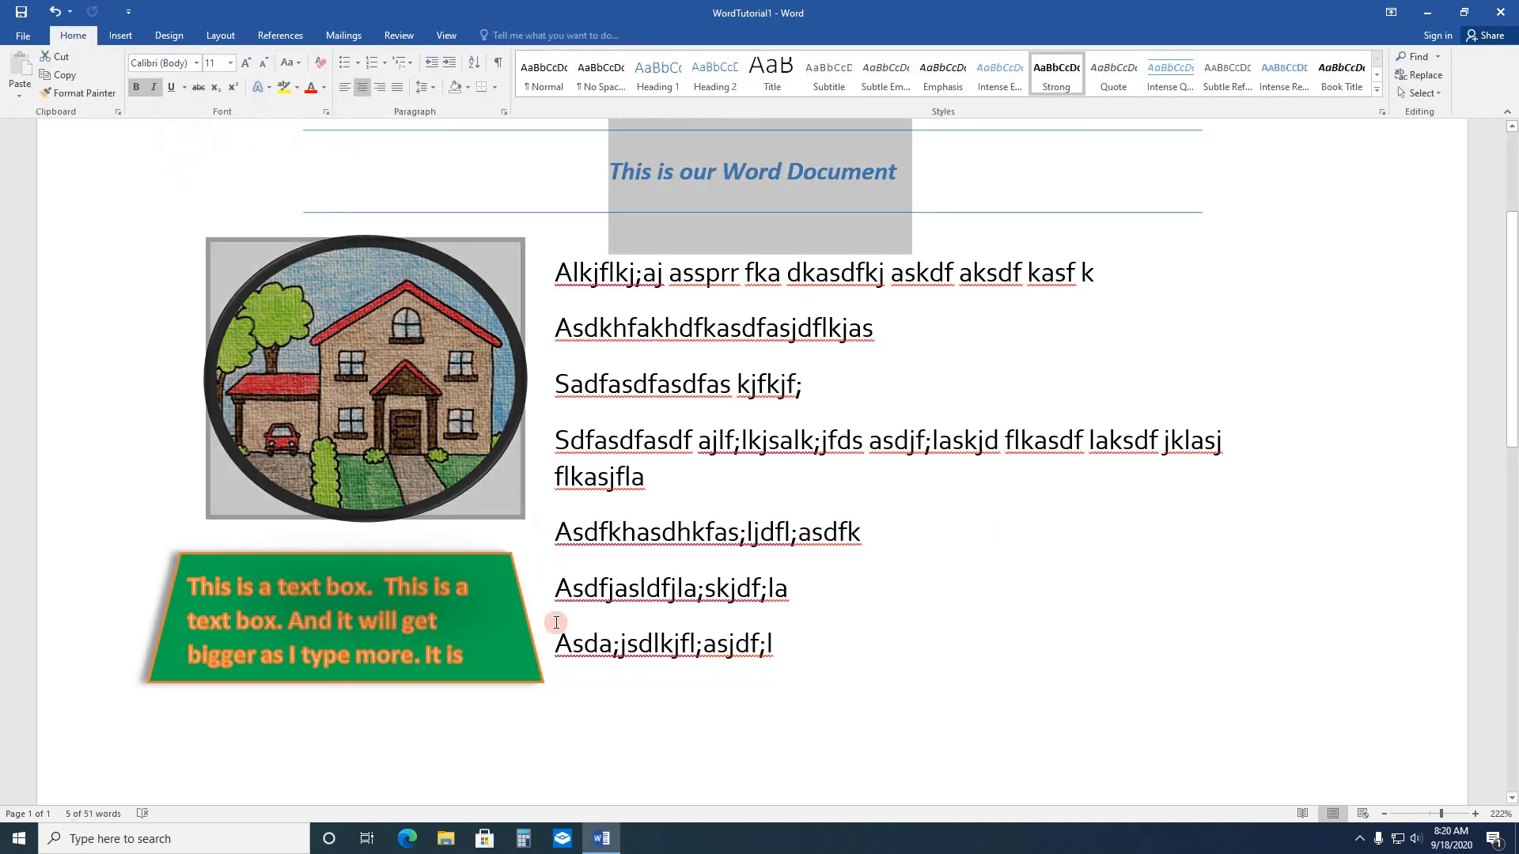
Step: Move the trapezoid text box beside the body text's fourth paragraph and set its text wrapping to Tight
{"action": "mouse_move", "coordinate": [502, 556]}
{"action": "left_mouse_down"}
{"action": "mouse_move", "coordinate": [900, 440]}
{"action": "mouse_move", "coordinate": [1258, 304]}
{"action": "mouse_move", "coordinate": [1182, 419]}
{"action": "mouse_move", "coordinate": [1201, 550]}
{"action": "mouse_move", "coordinate": [1249, 571]}
{"action": "mouse_move", "coordinate": [1252, 556]}
{"action": "left_mouse_up"}
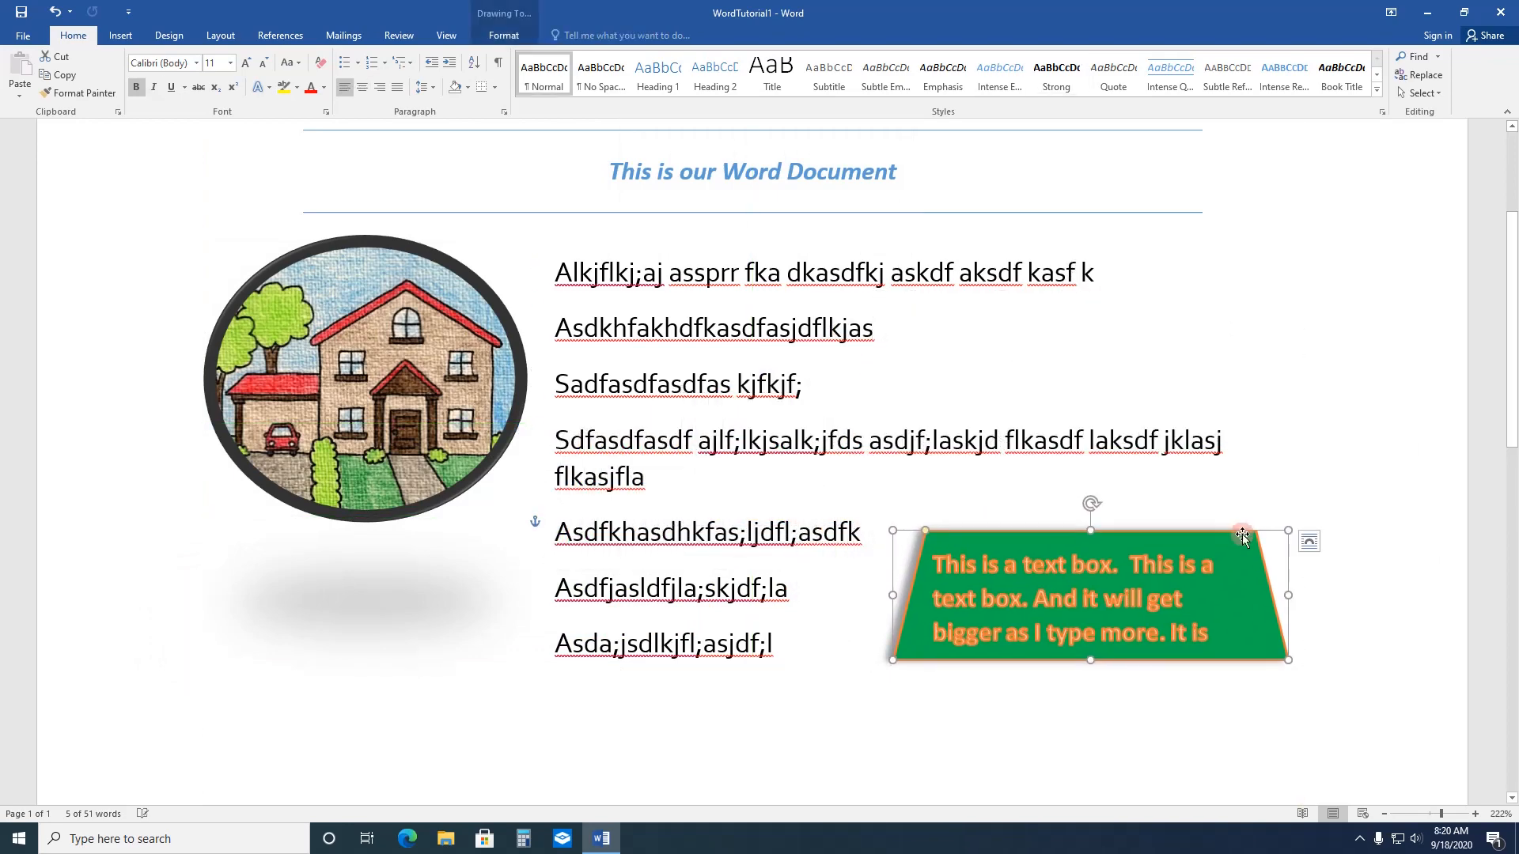
{"action": "left_click", "coordinate": [1310, 546]}
{"action": "left_click", "coordinate": [1393, 640]}
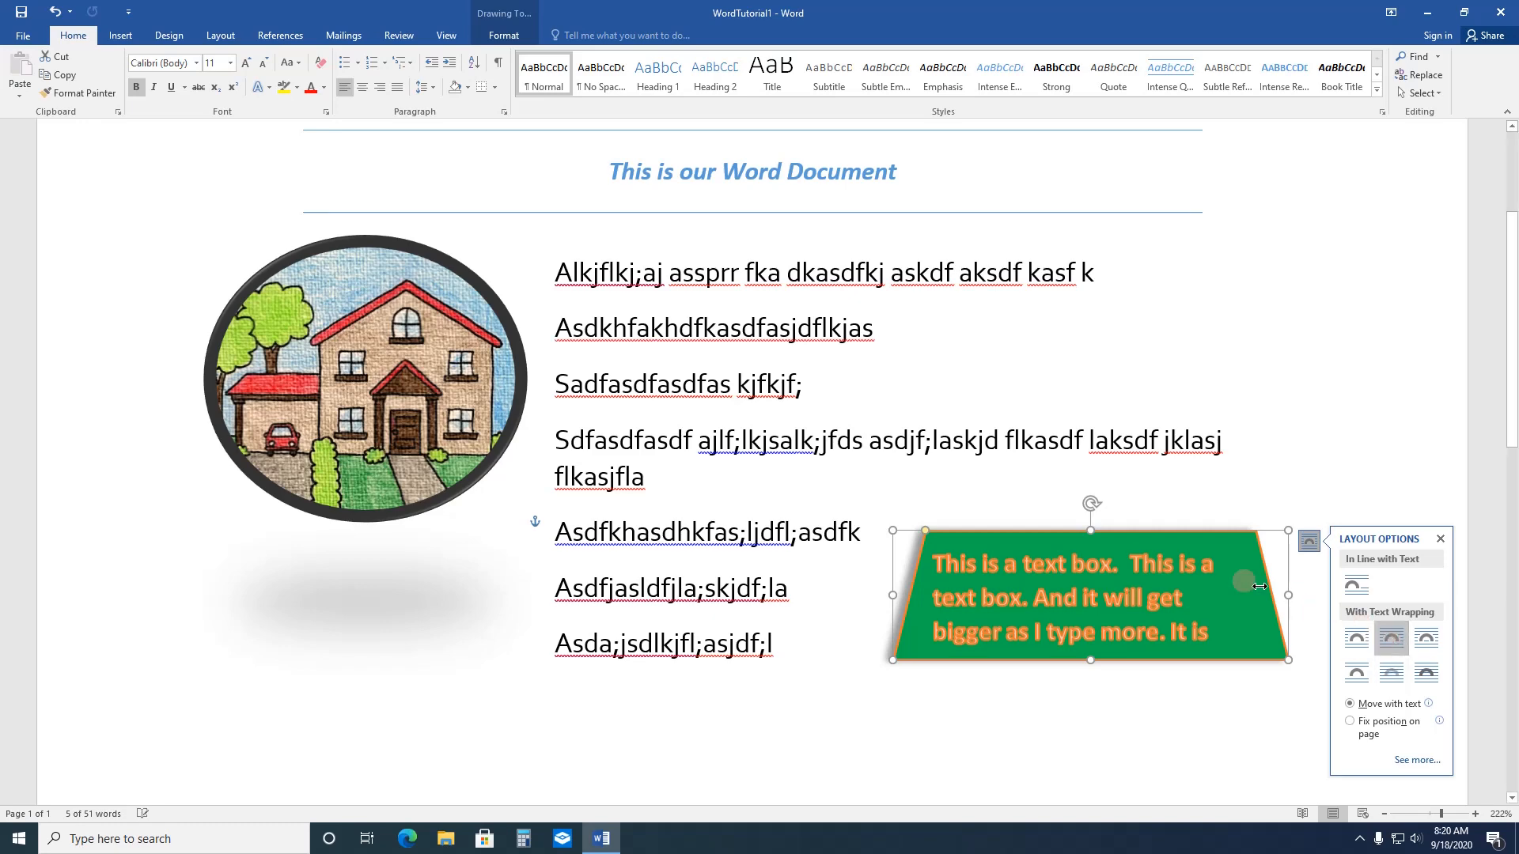
{"action": "left_click", "coordinate": [1177, 463]}
{"action": "left_click_drag", "start_coordinate": [1176, 448], "coordinate": [1208, 478]}
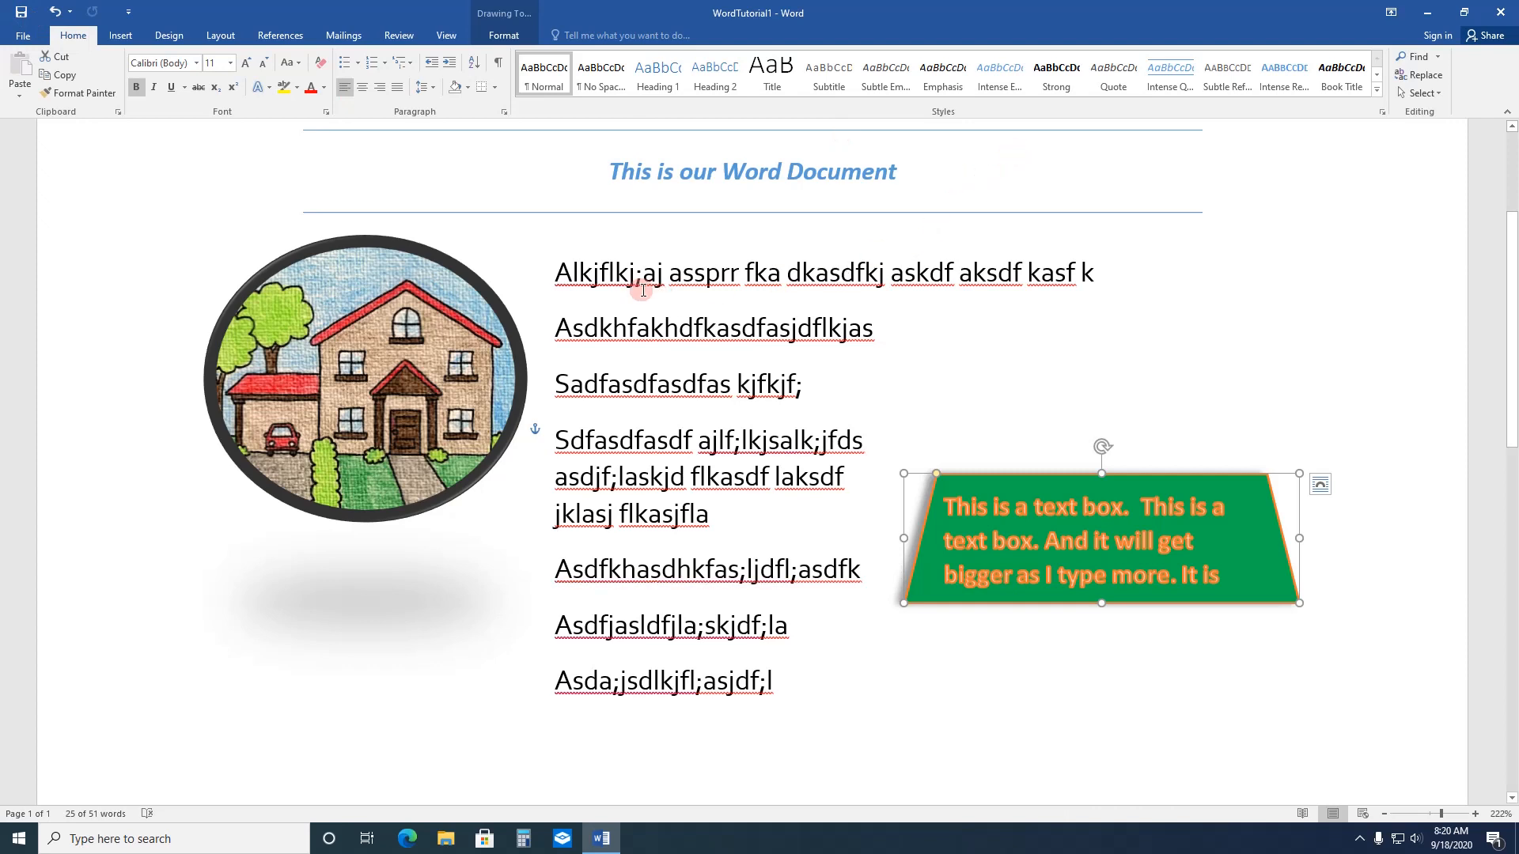
Step: Set the line spacing of all body paragraphs below the title to Single
{"action": "left_click", "coordinate": [560, 270]}
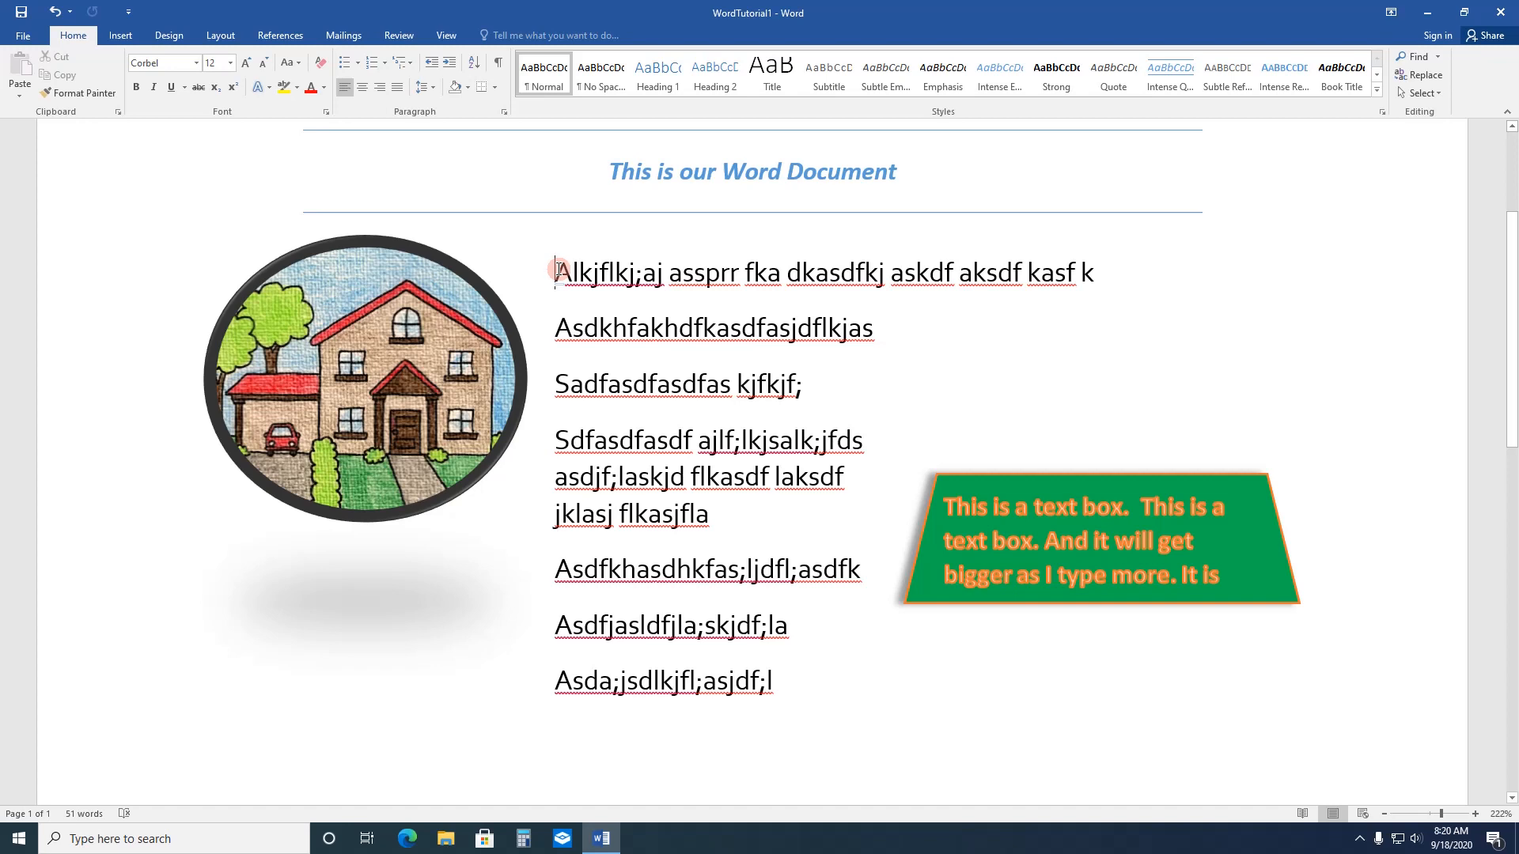
{"action": "left_click_drag", "start_coordinate": [559, 269], "coordinate": [793, 671]}
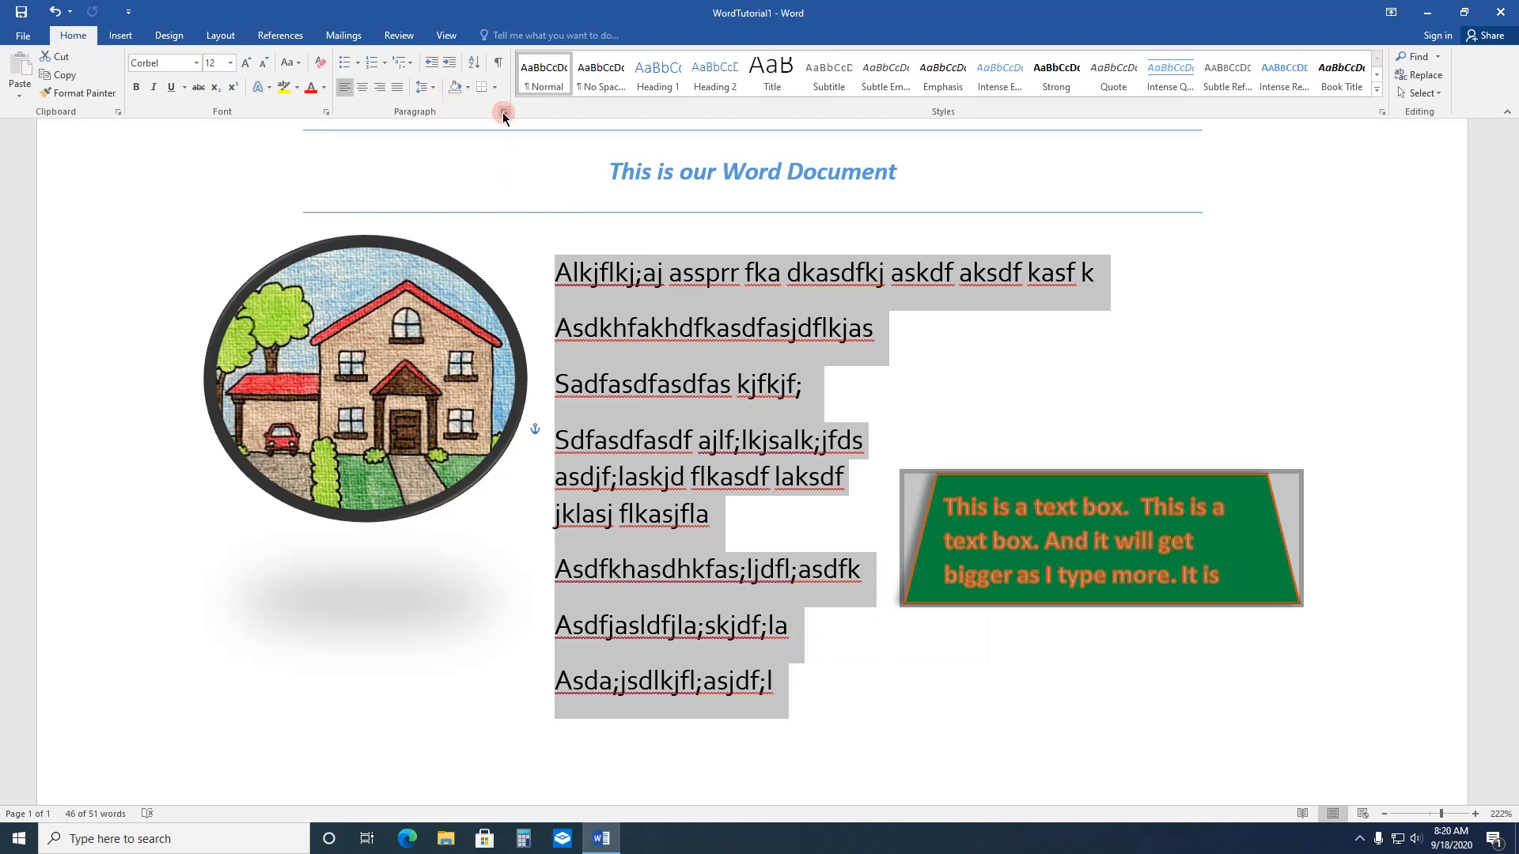
{"action": "left_click", "coordinate": [505, 114]}
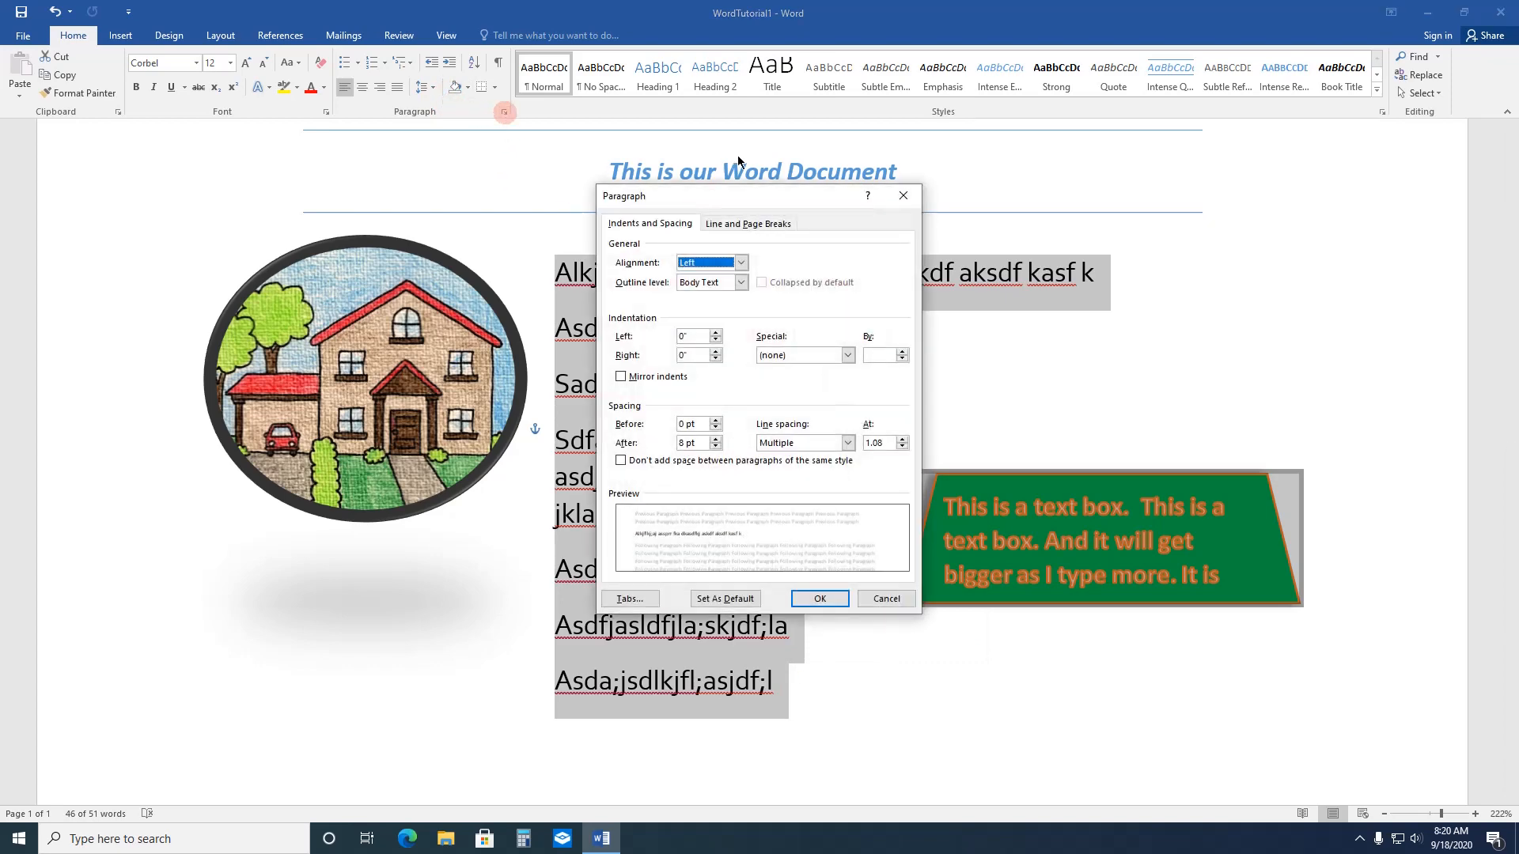
{"action": "left_click_drag", "start_coordinate": [764, 195], "coordinate": [1158, 106]}
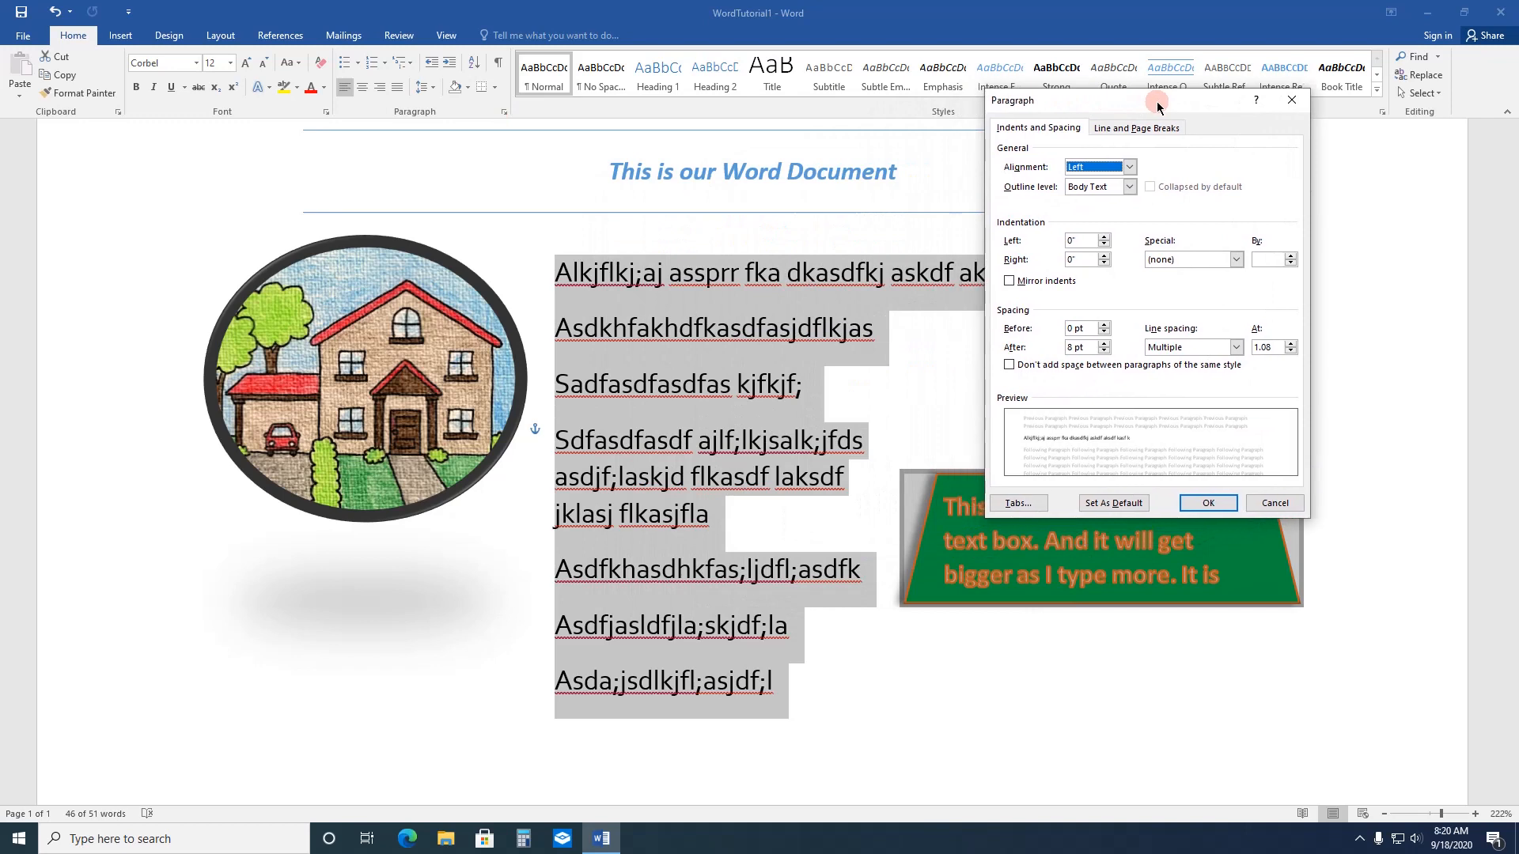
{"action": "left_click", "coordinate": [1236, 348]}
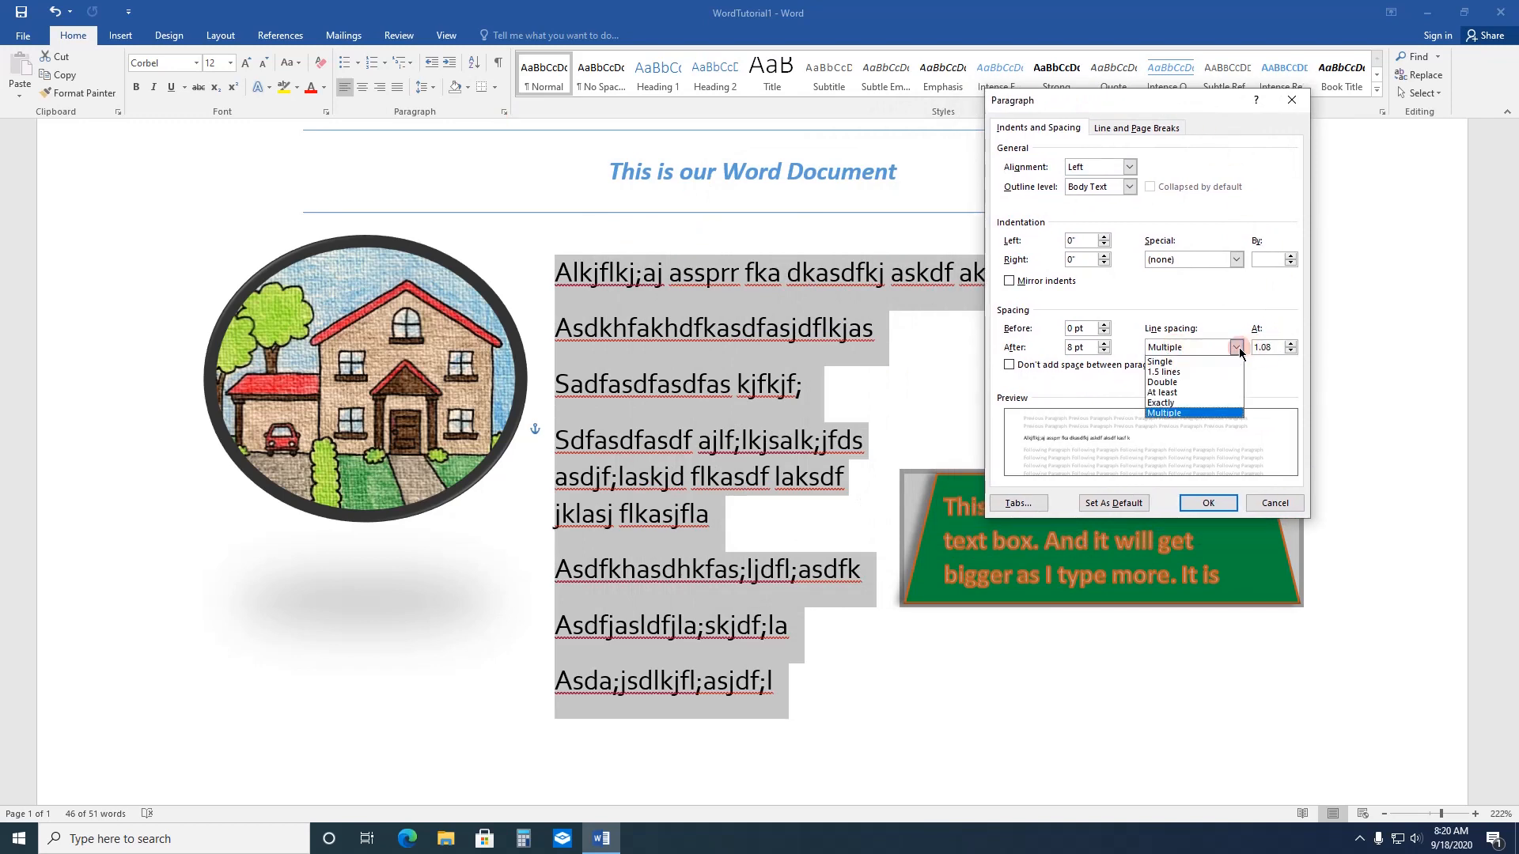
{"action": "left_click", "coordinate": [1189, 364]}
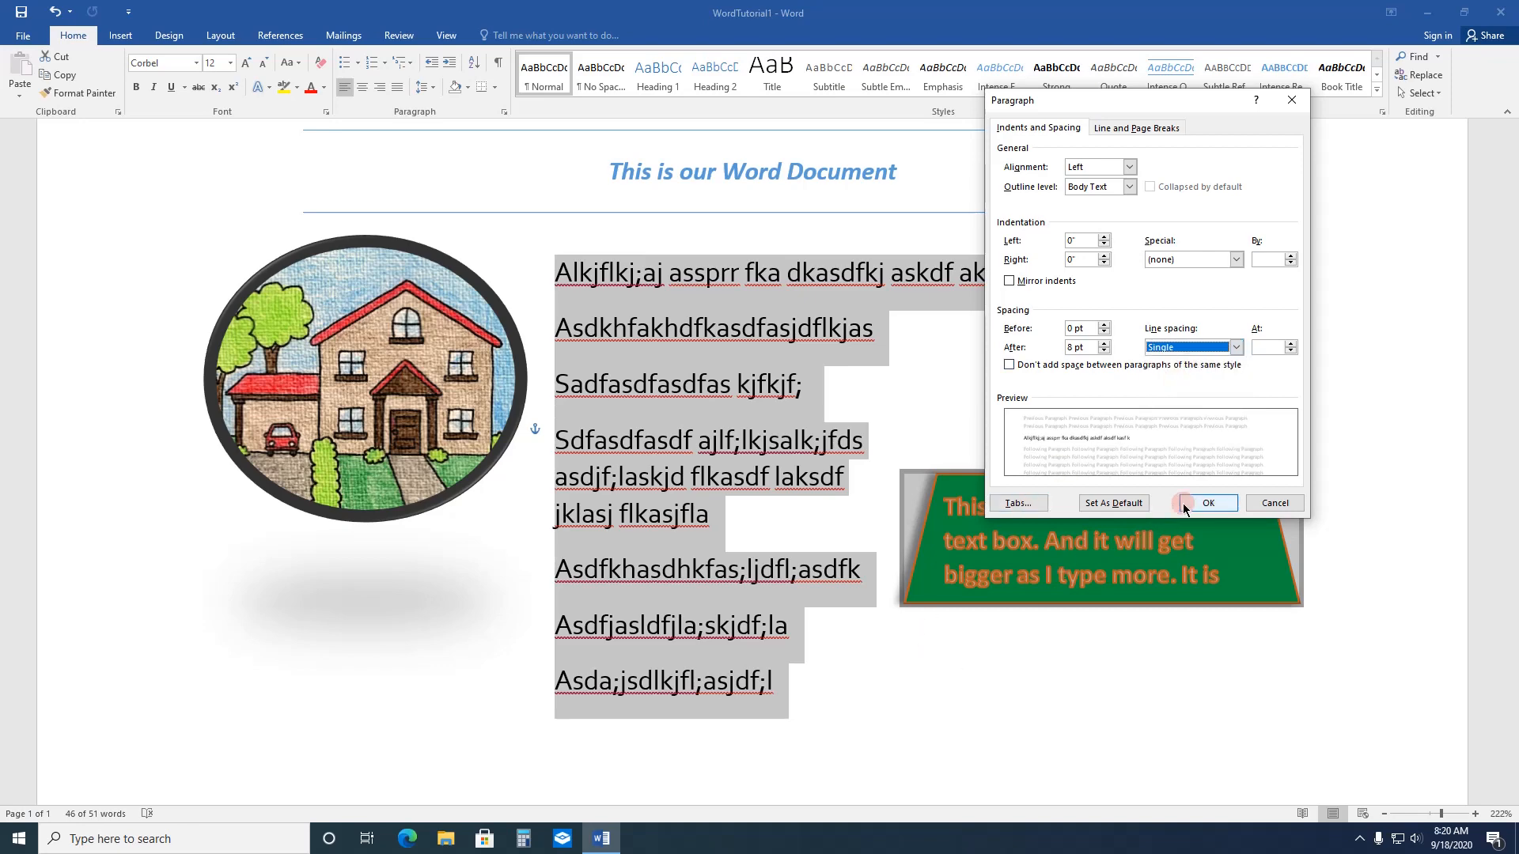
{"action": "left_click", "coordinate": [1206, 503]}
{"action": "left_click", "coordinate": [917, 703]}
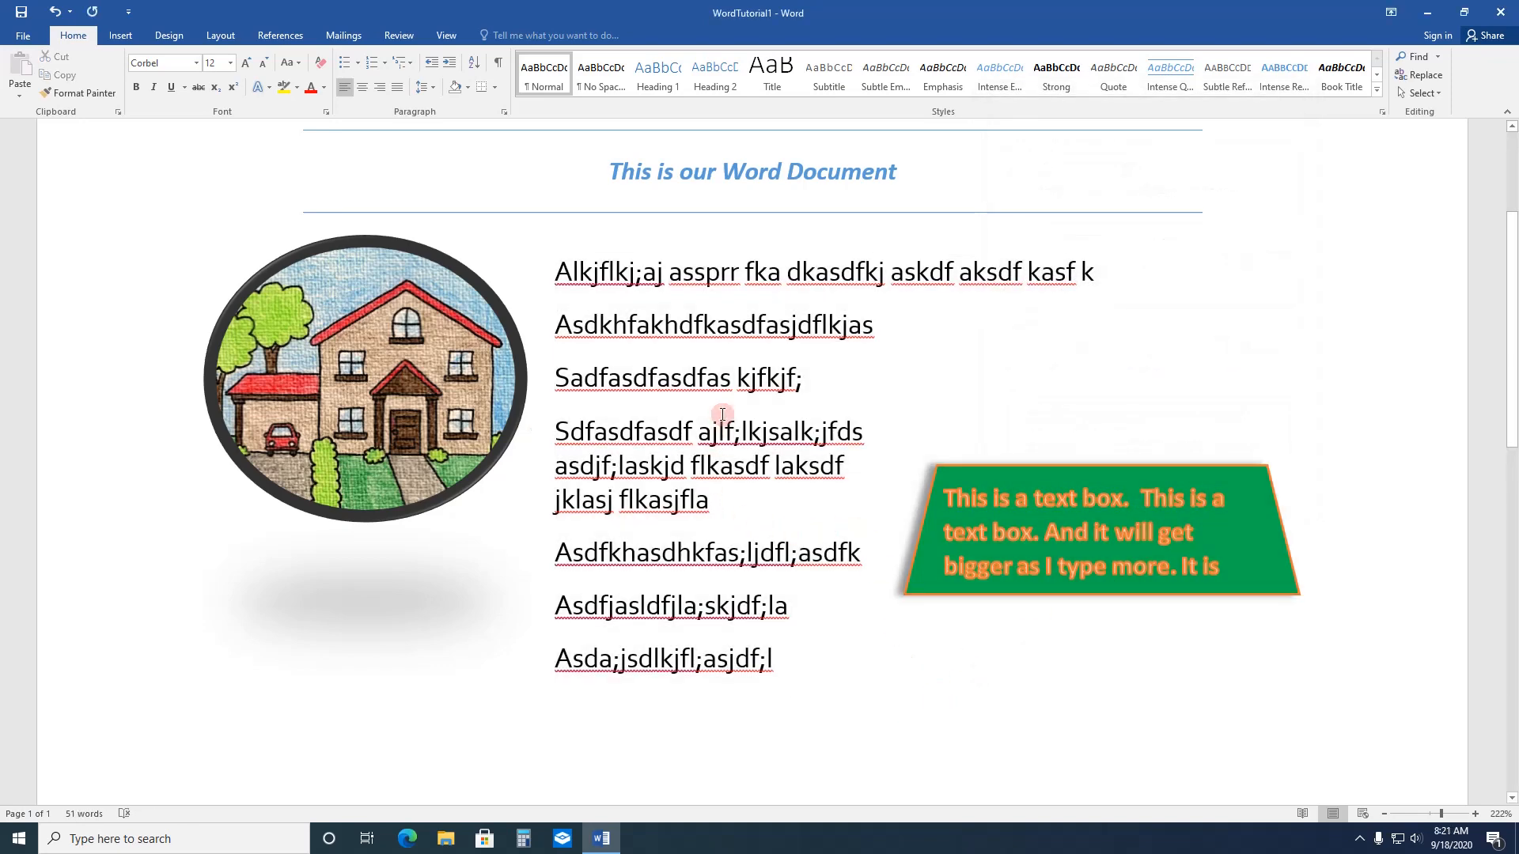
Step: Move the trapezoid text box back below the oval house picture, clear of the body text
{"action": "left_click", "coordinate": [827, 377]}
{"action": "left_click", "coordinate": [884, 332]}
{"action": "left_click_drag", "start_coordinate": [1070, 474], "coordinate": [289, 628]}
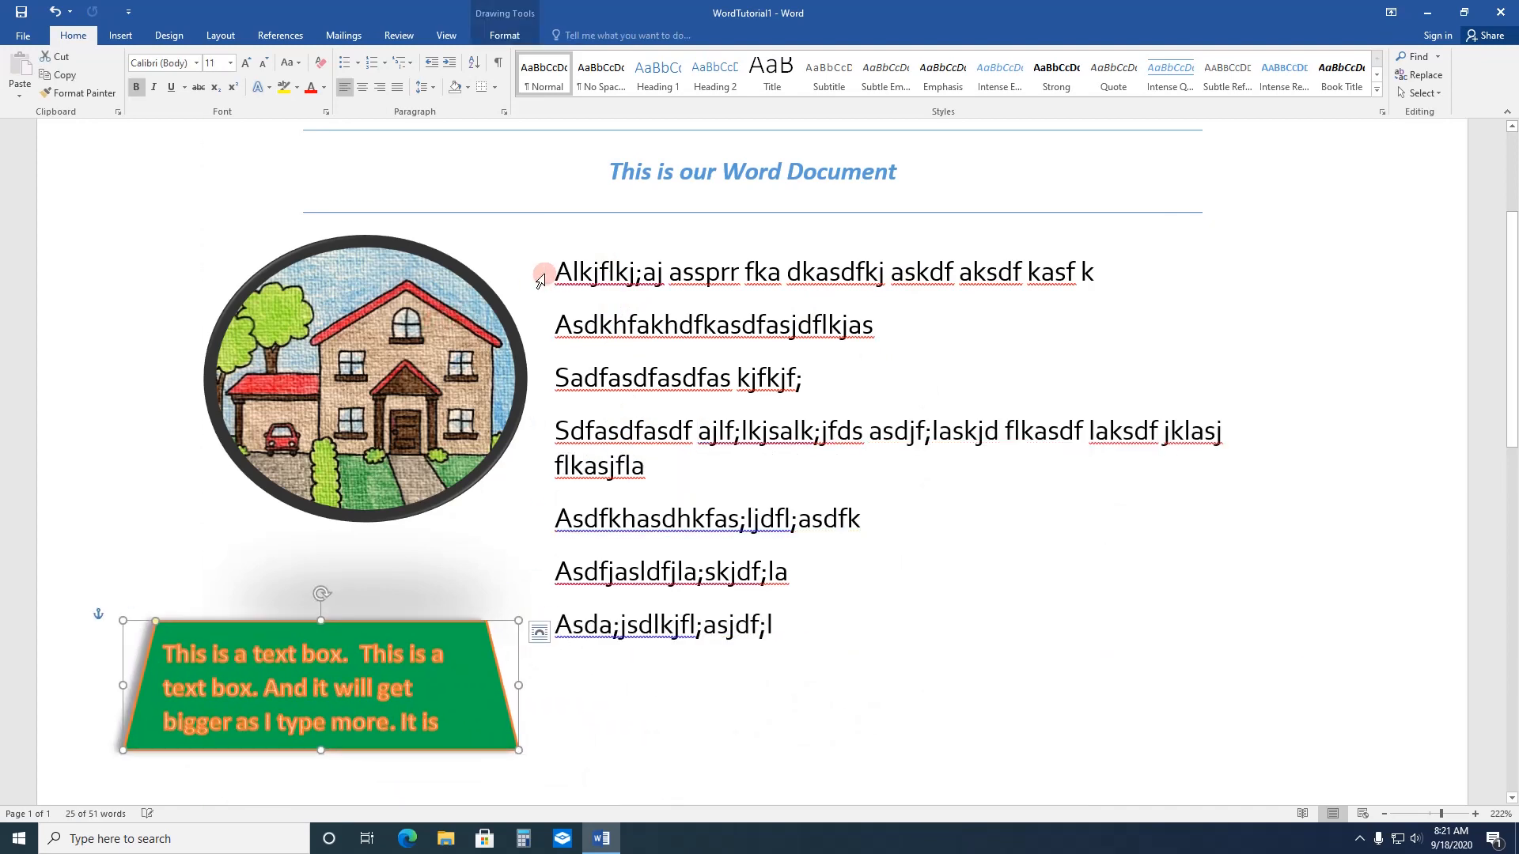
Step: Try Double line spacing on all body paragraphs and undo it
{"action": "left_click_drag", "start_coordinate": [555, 271], "coordinate": [807, 619]}
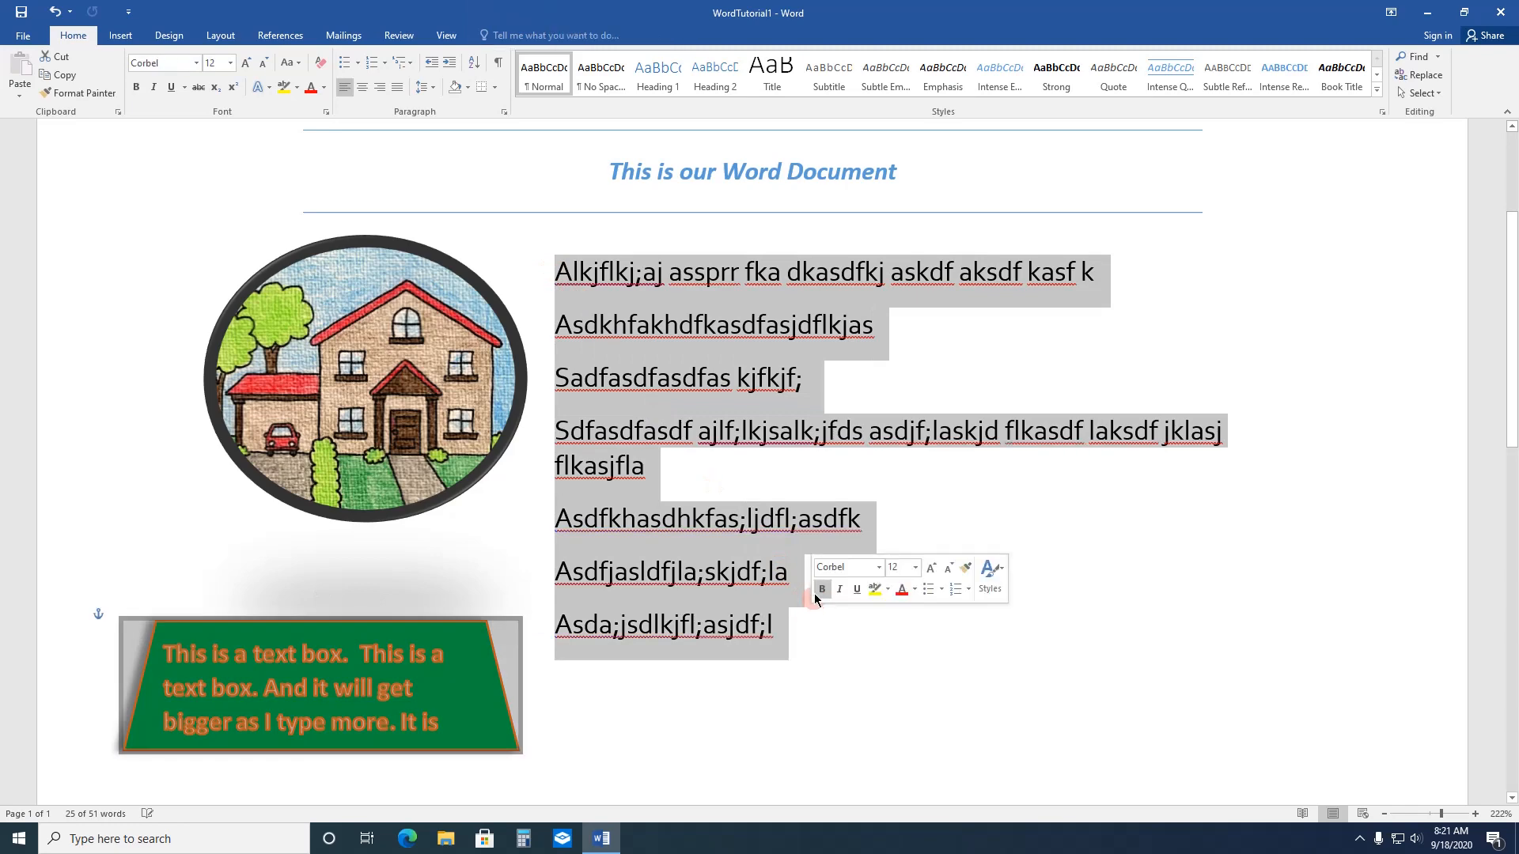
{"action": "left_click", "coordinate": [484, 648]}
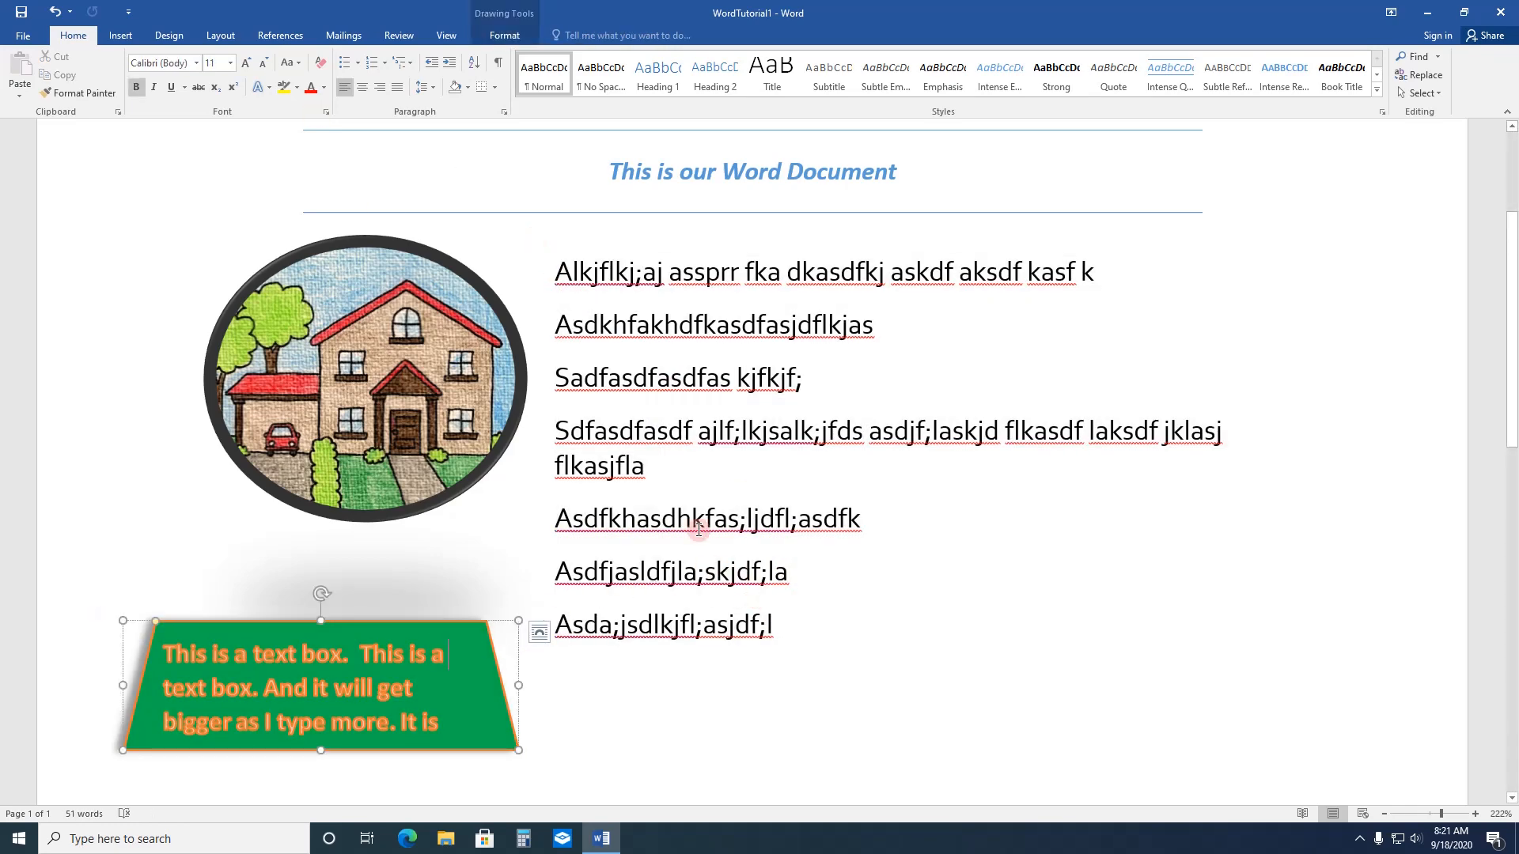
{"action": "mouse_move", "coordinate": [564, 274]}
{"action": "left_mouse_down"}
{"action": "mouse_move", "coordinate": [797, 570]}
{"action": "mouse_move", "coordinate": [800, 618]}
{"action": "left_mouse_up"}
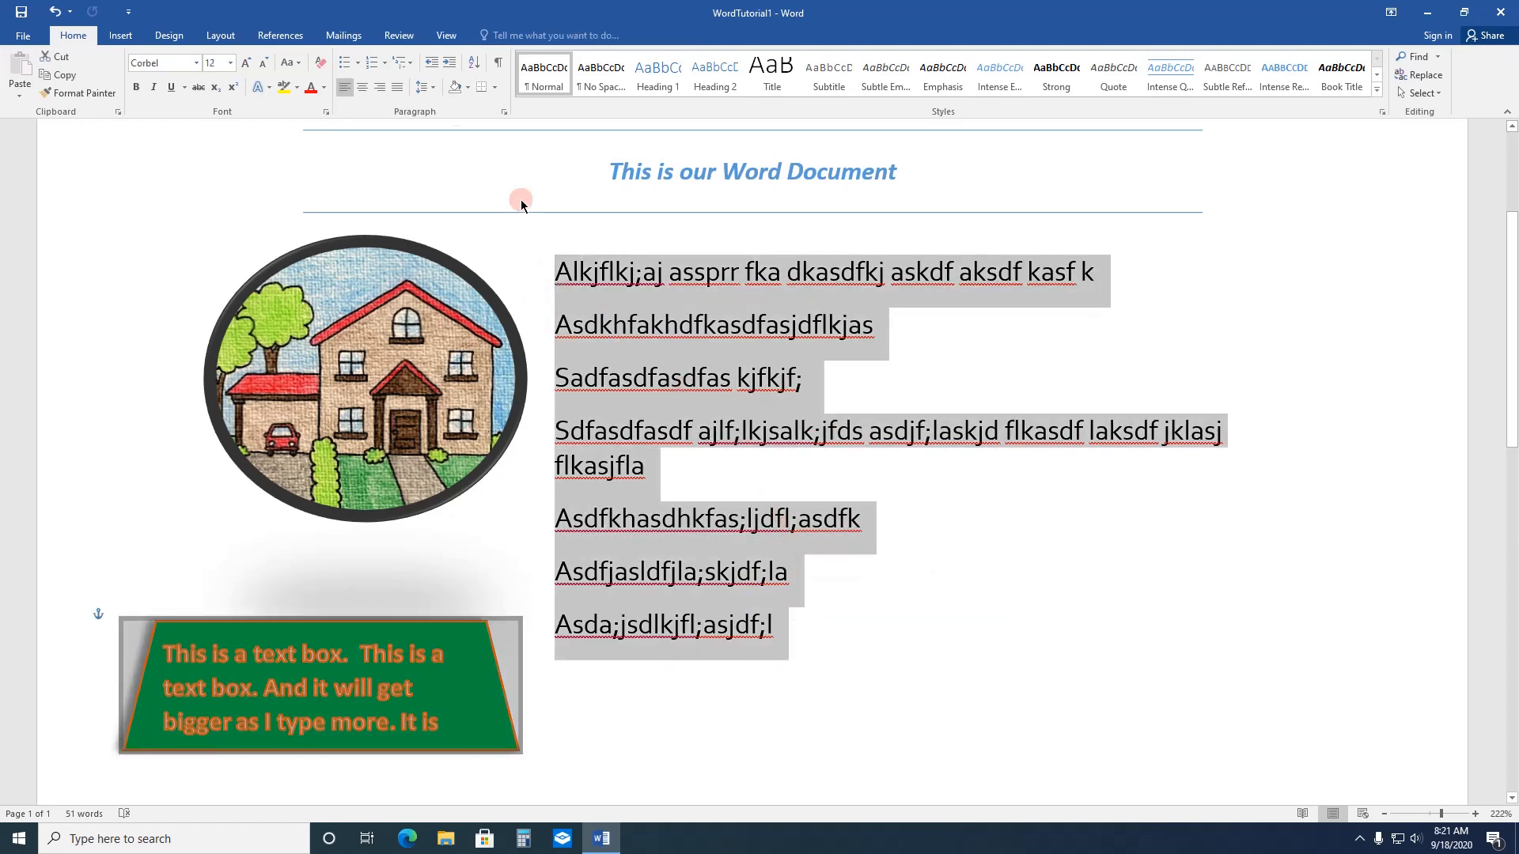
{"action": "left_click", "coordinate": [504, 112]}
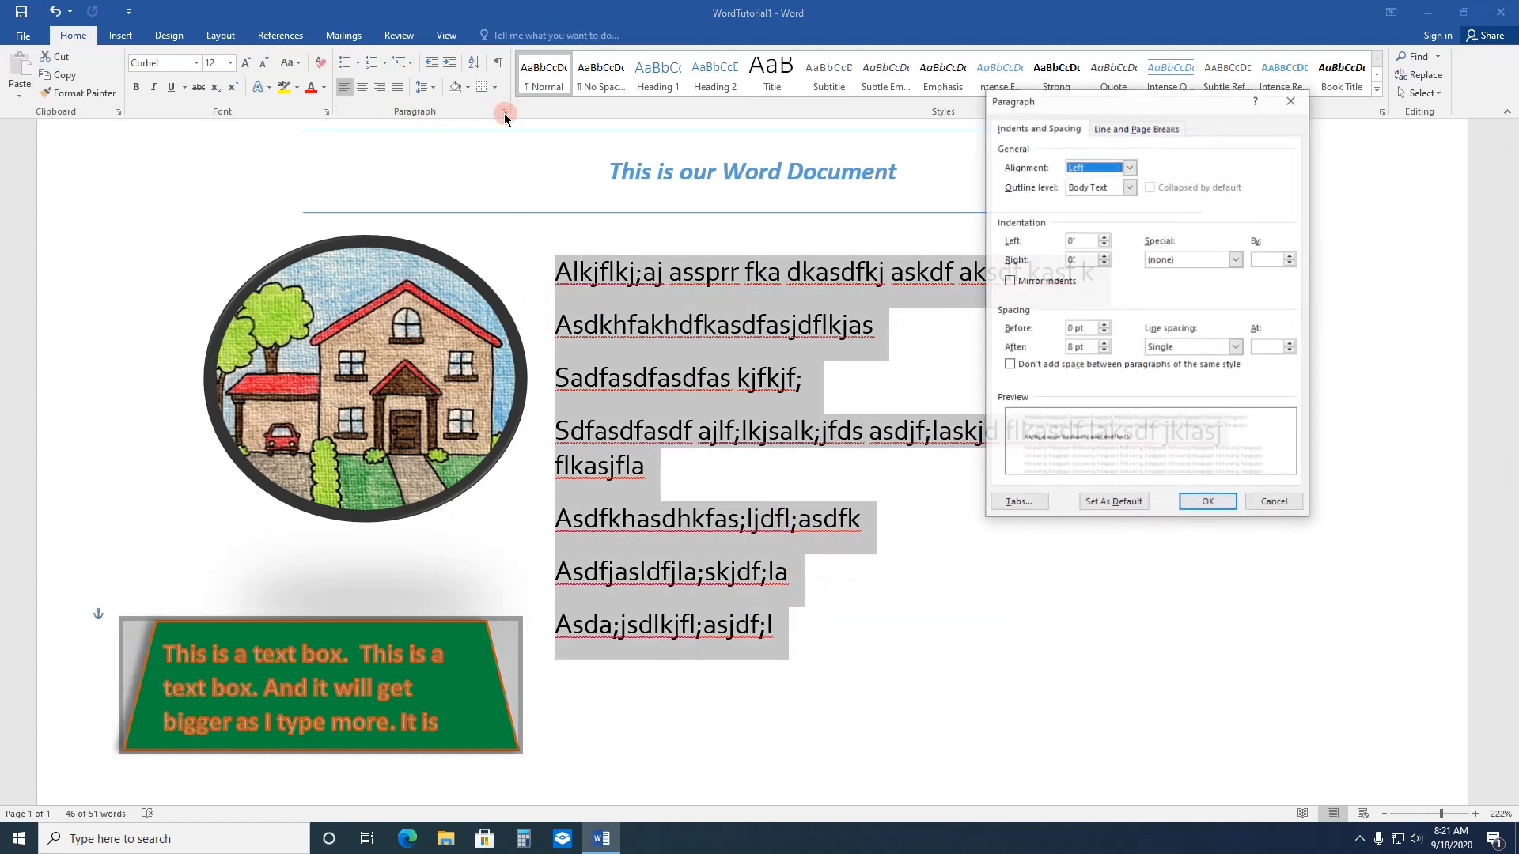
{"action": "left_click", "coordinate": [1235, 348]}
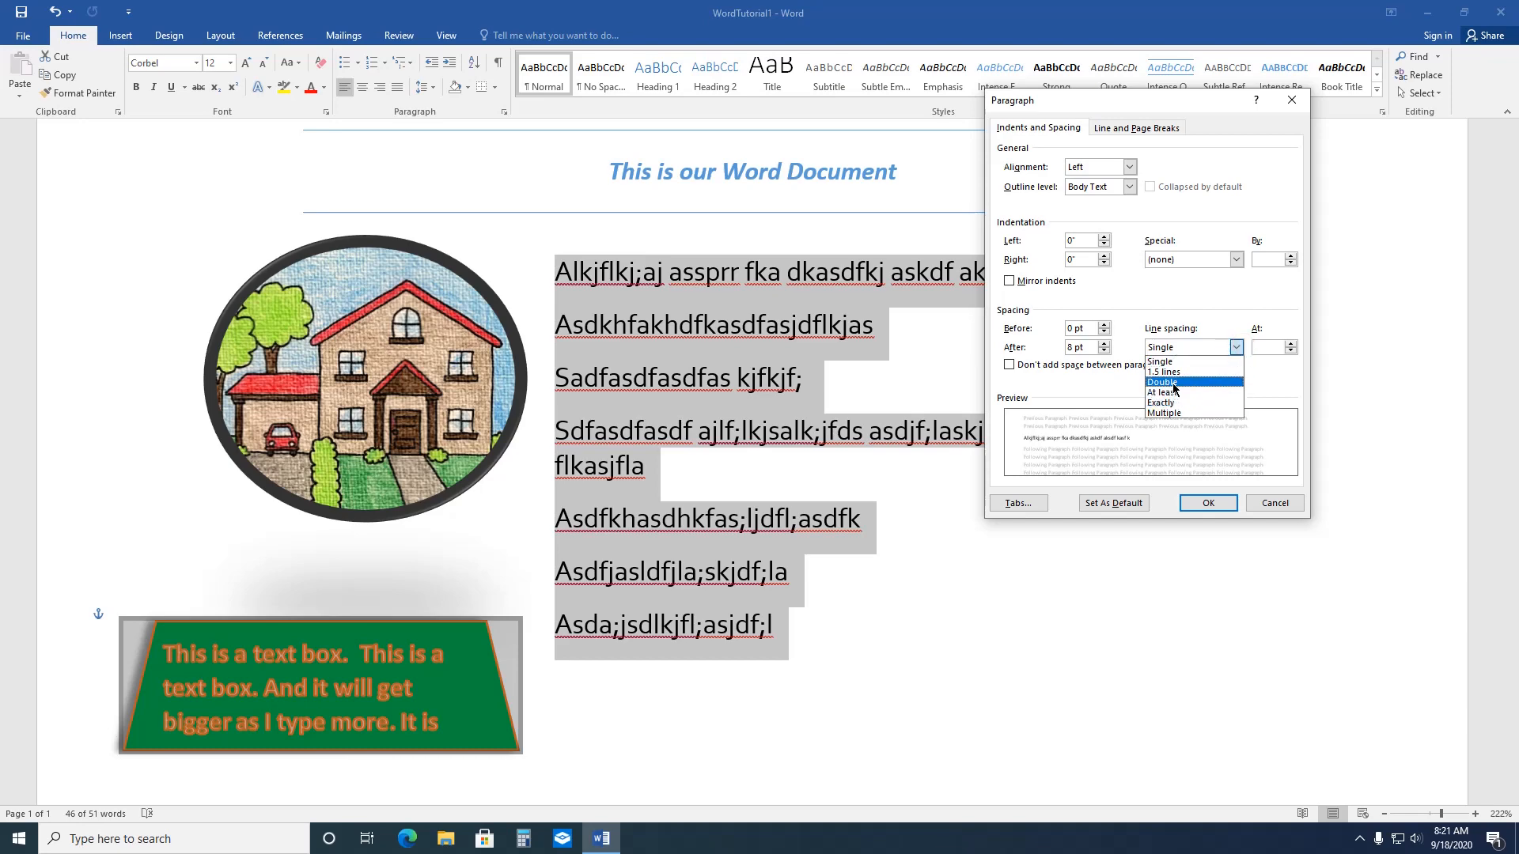
{"action": "left_click", "coordinate": [1173, 383]}
{"action": "left_click", "coordinate": [1203, 505]}
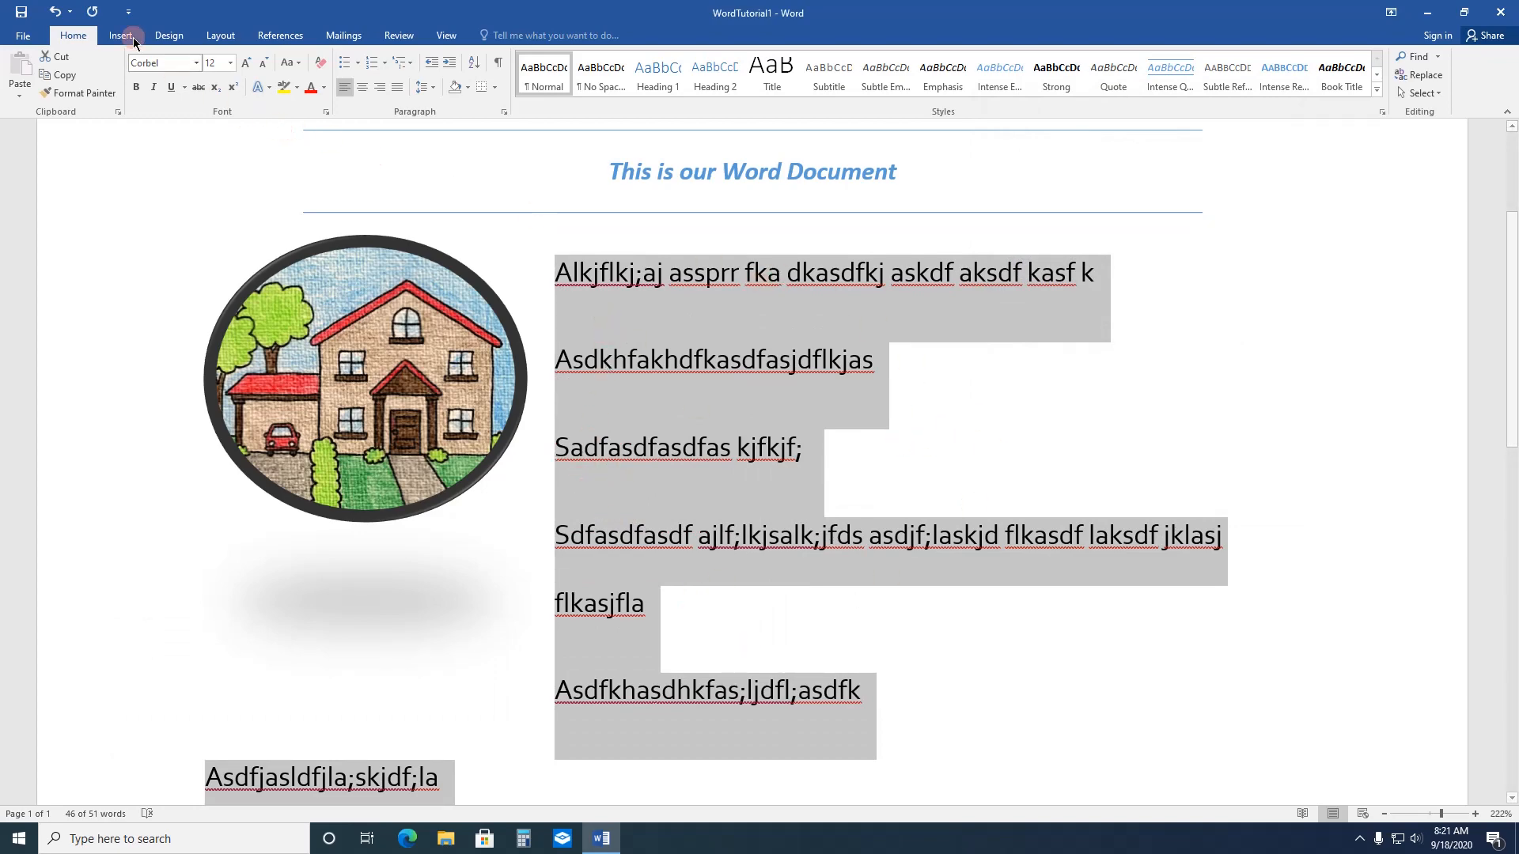
{"action": "left_click", "coordinate": [53, 14]}
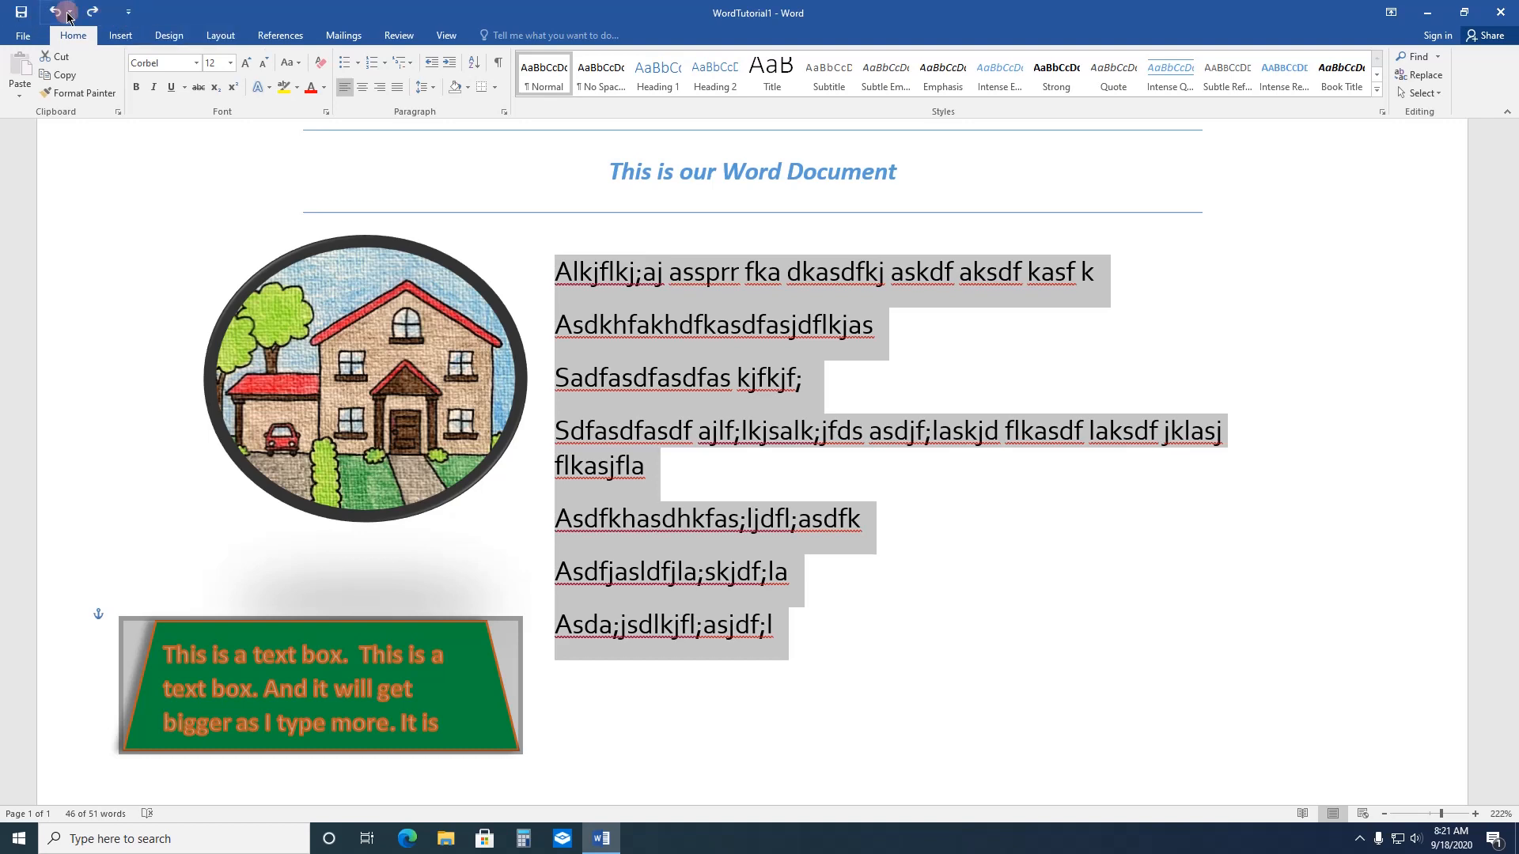
Step: Add the Quick Print command to the Quick Access Toolbar
{"action": "left_click", "coordinate": [127, 15]}
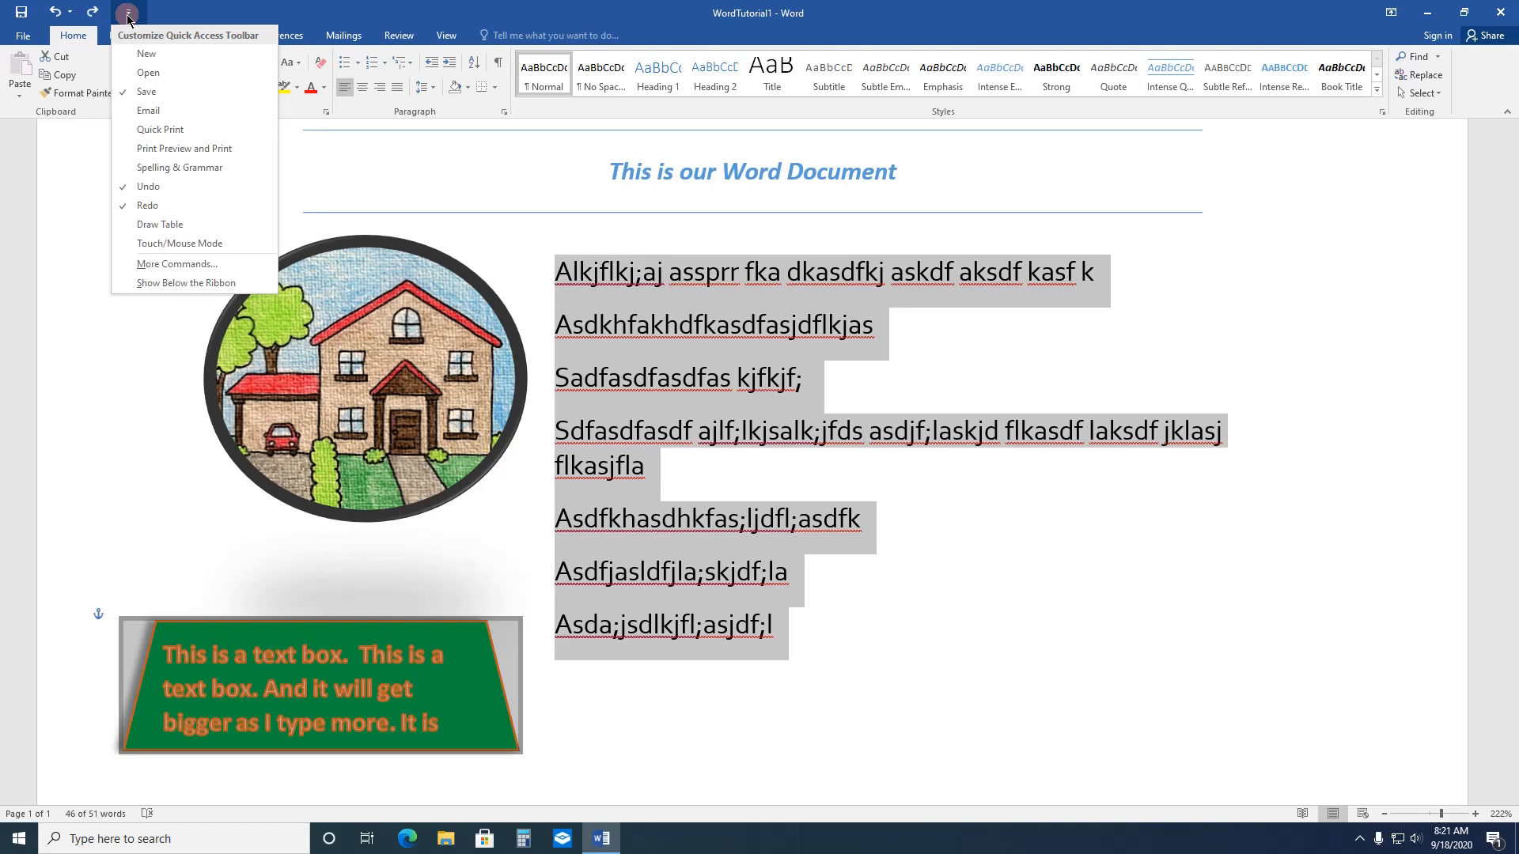
{"action": "left_click", "coordinate": [132, 130]}
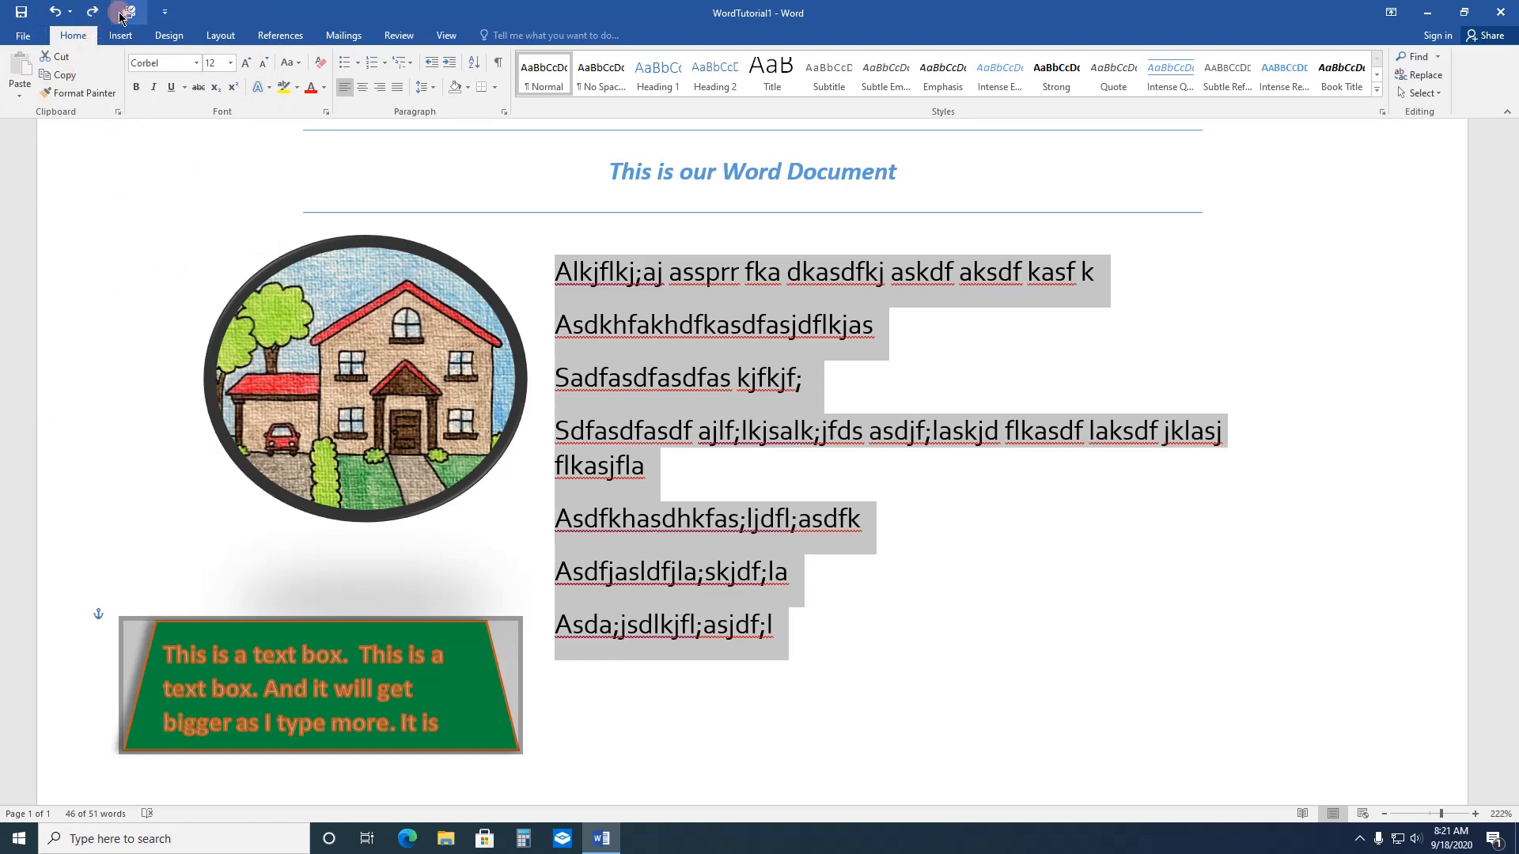
Step: Review the document's print preview and settings and the PDF/XPS export options, and return to the document
{"action": "left_click", "coordinate": [22, 35]}
{"action": "left_click", "coordinate": [49, 223]}
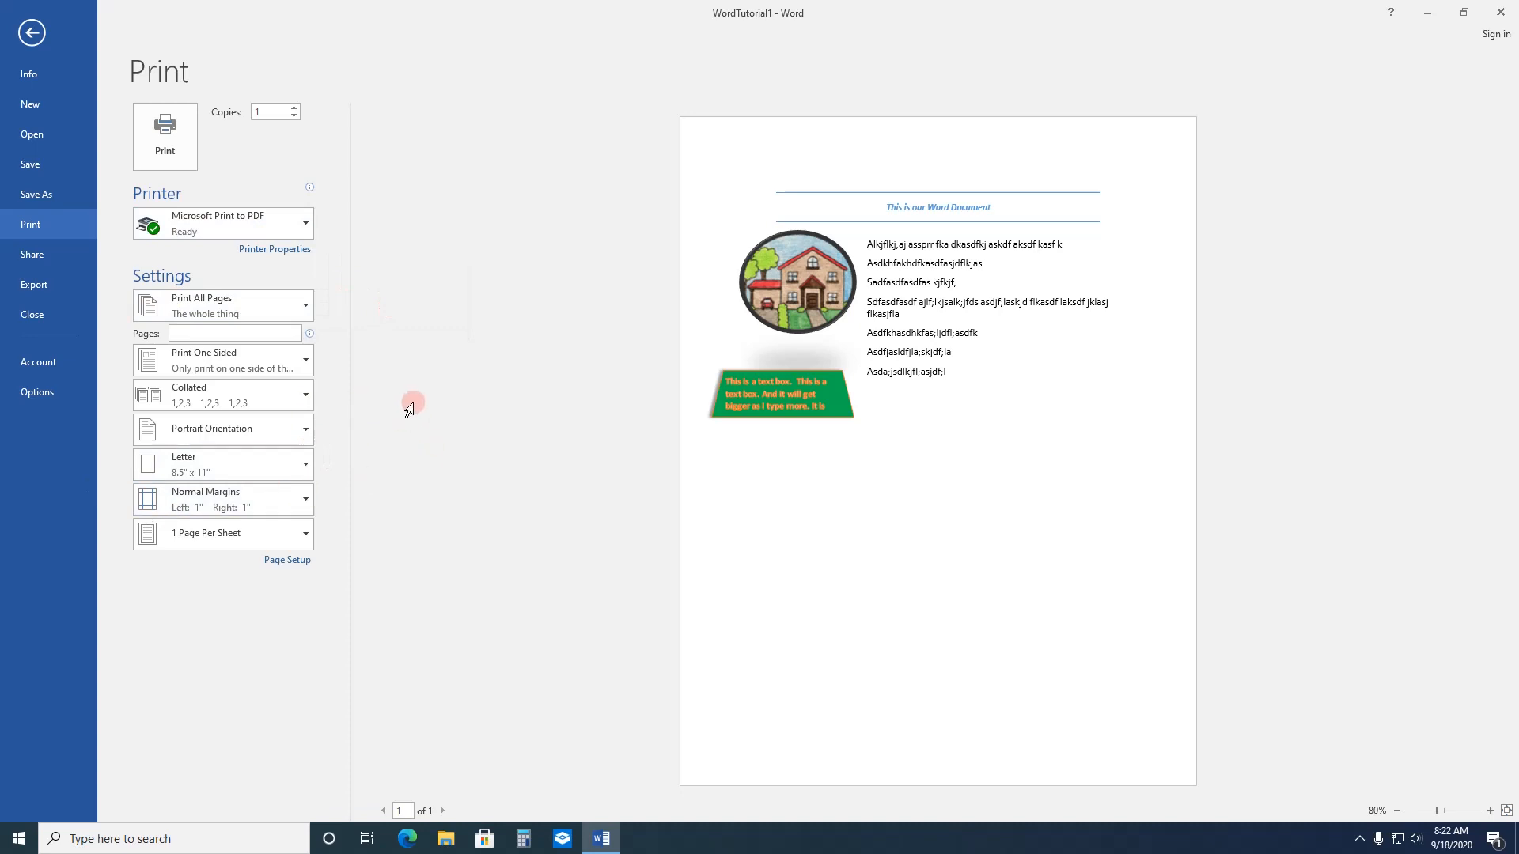
{"action": "left_click", "coordinate": [43, 291]}
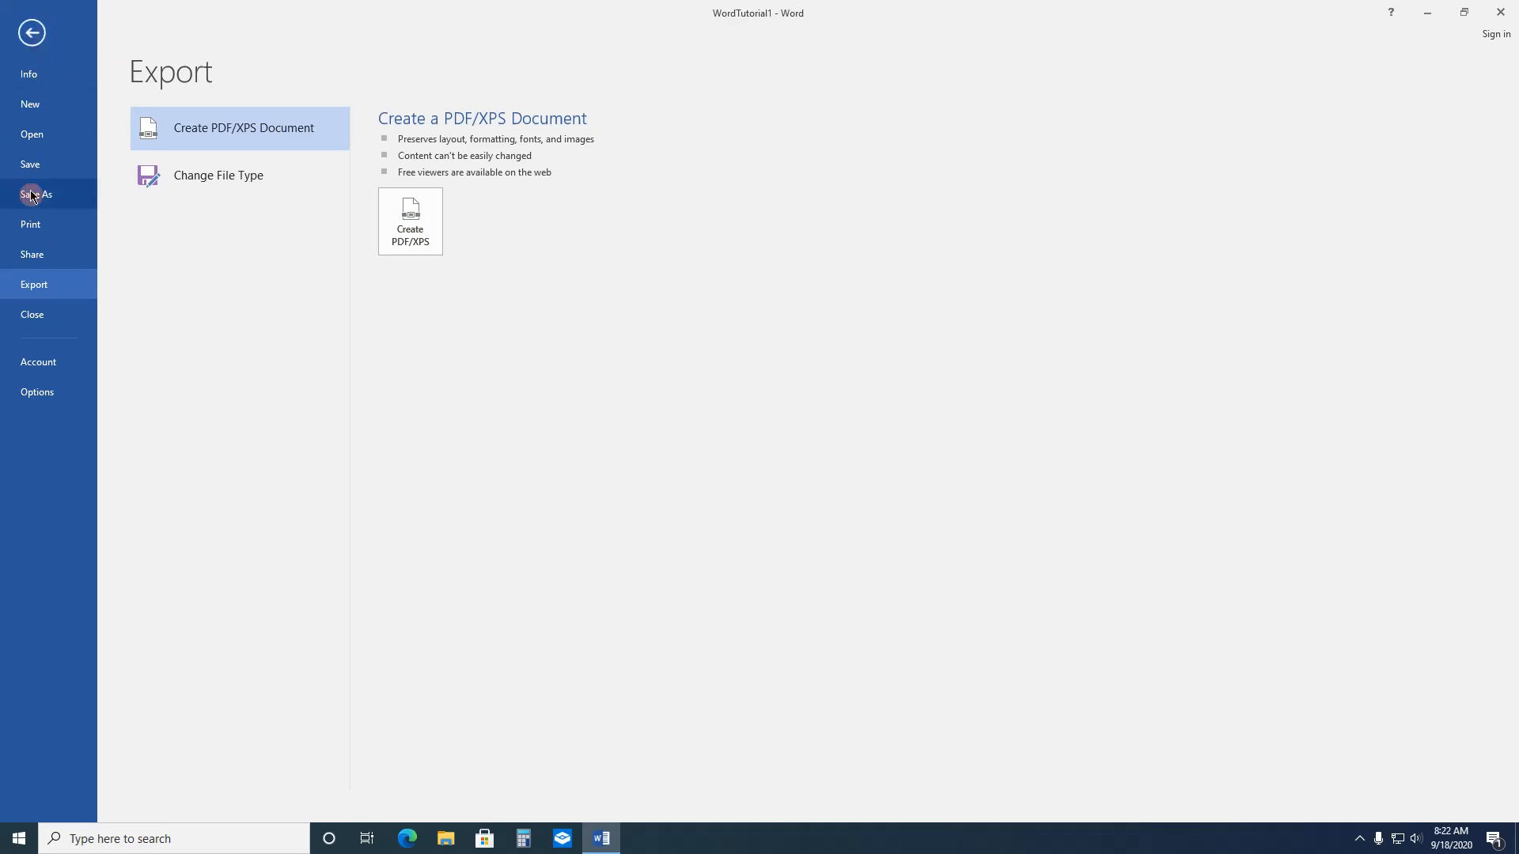
{"action": "left_click", "coordinate": [33, 31]}
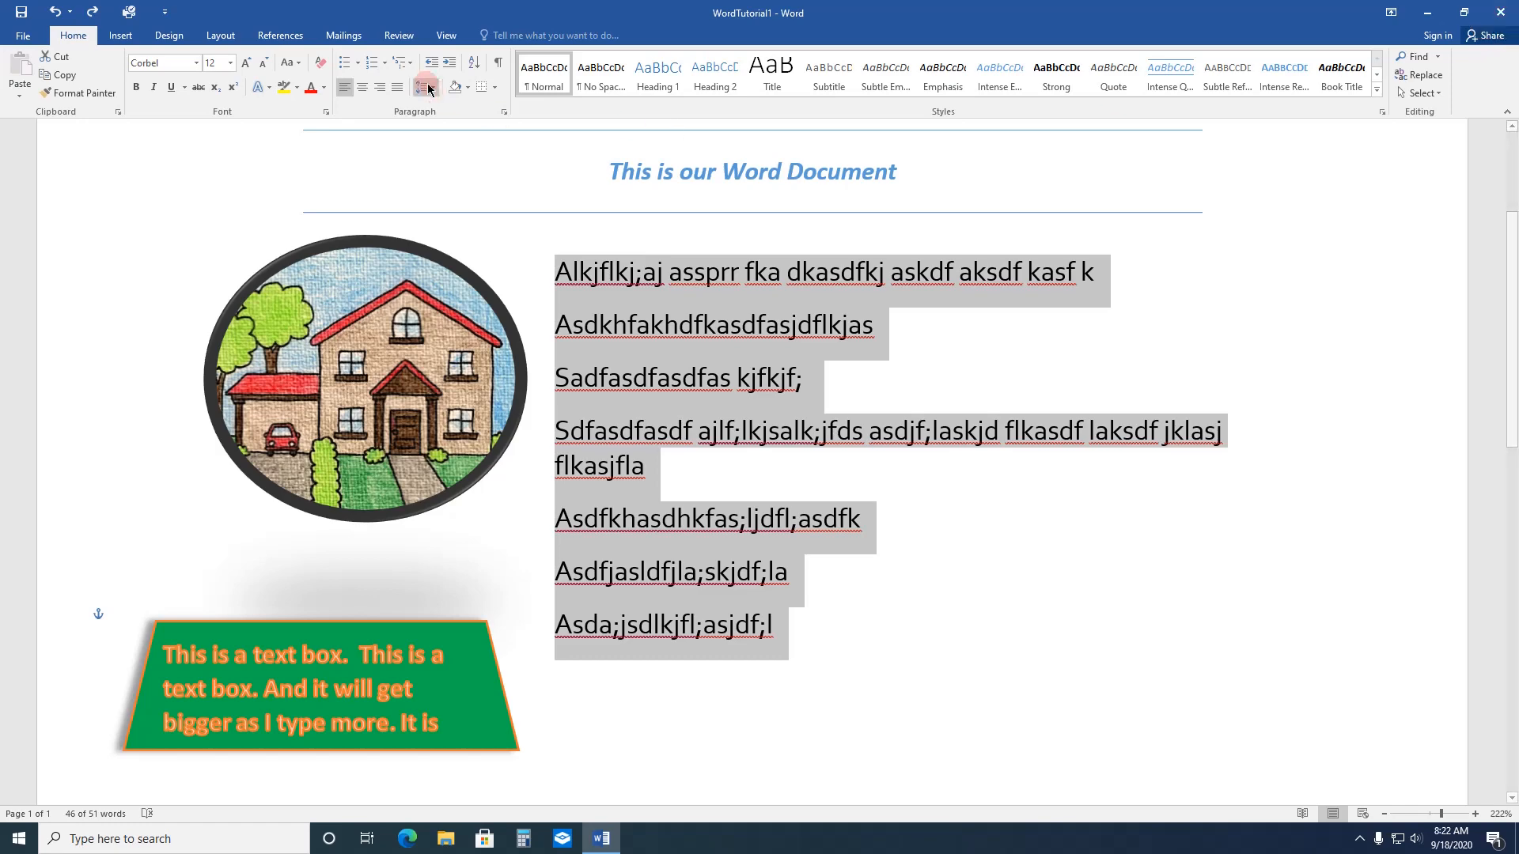
Step: Save the WordTutorial1 document and close it
{"action": "left_click", "coordinate": [24, 14]}
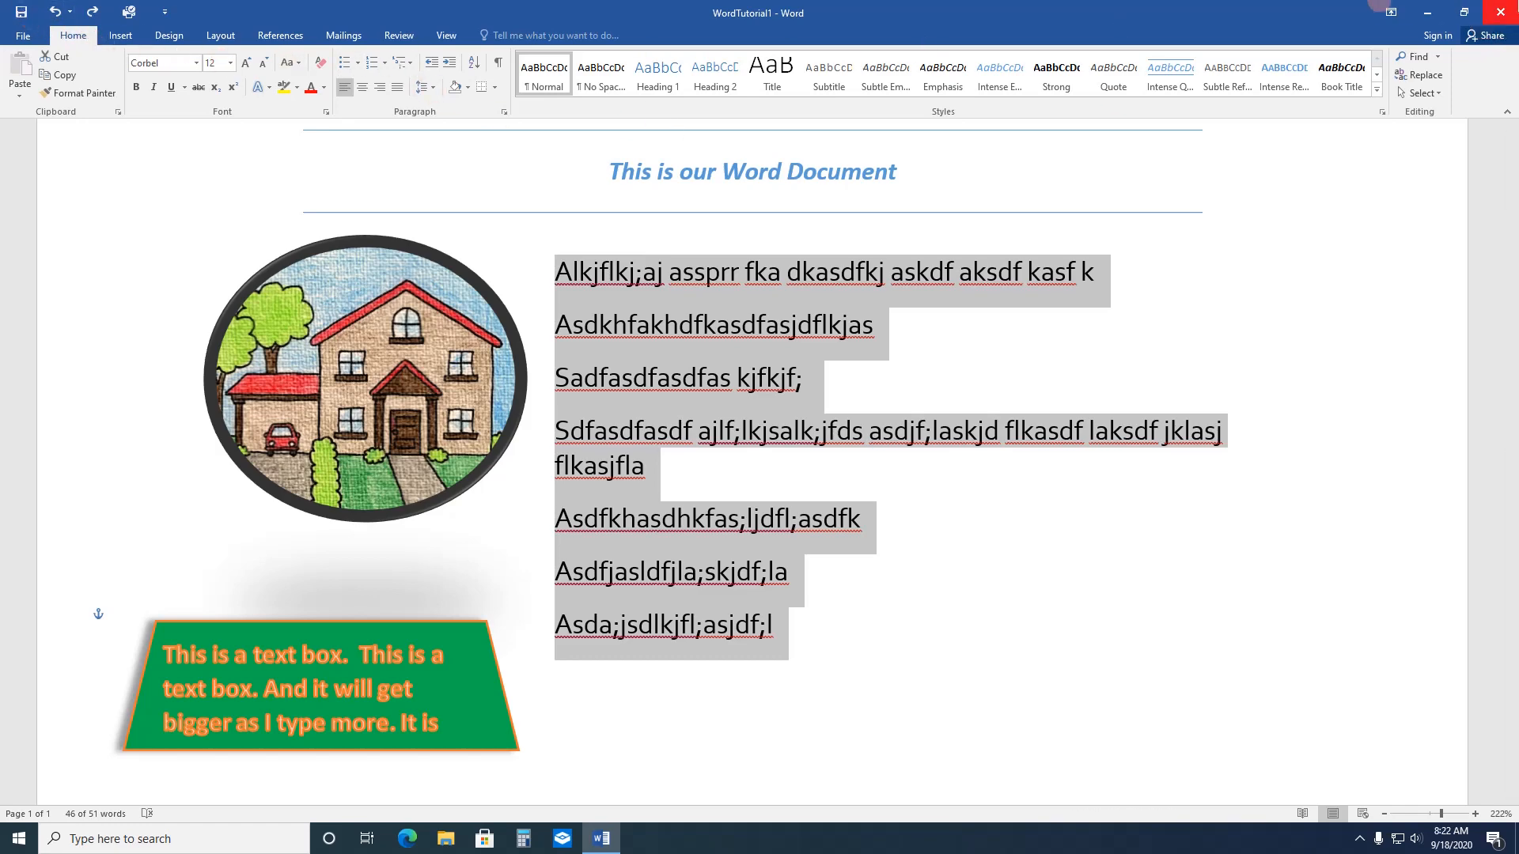
{"action": "left_click", "coordinate": [1500, 12]}
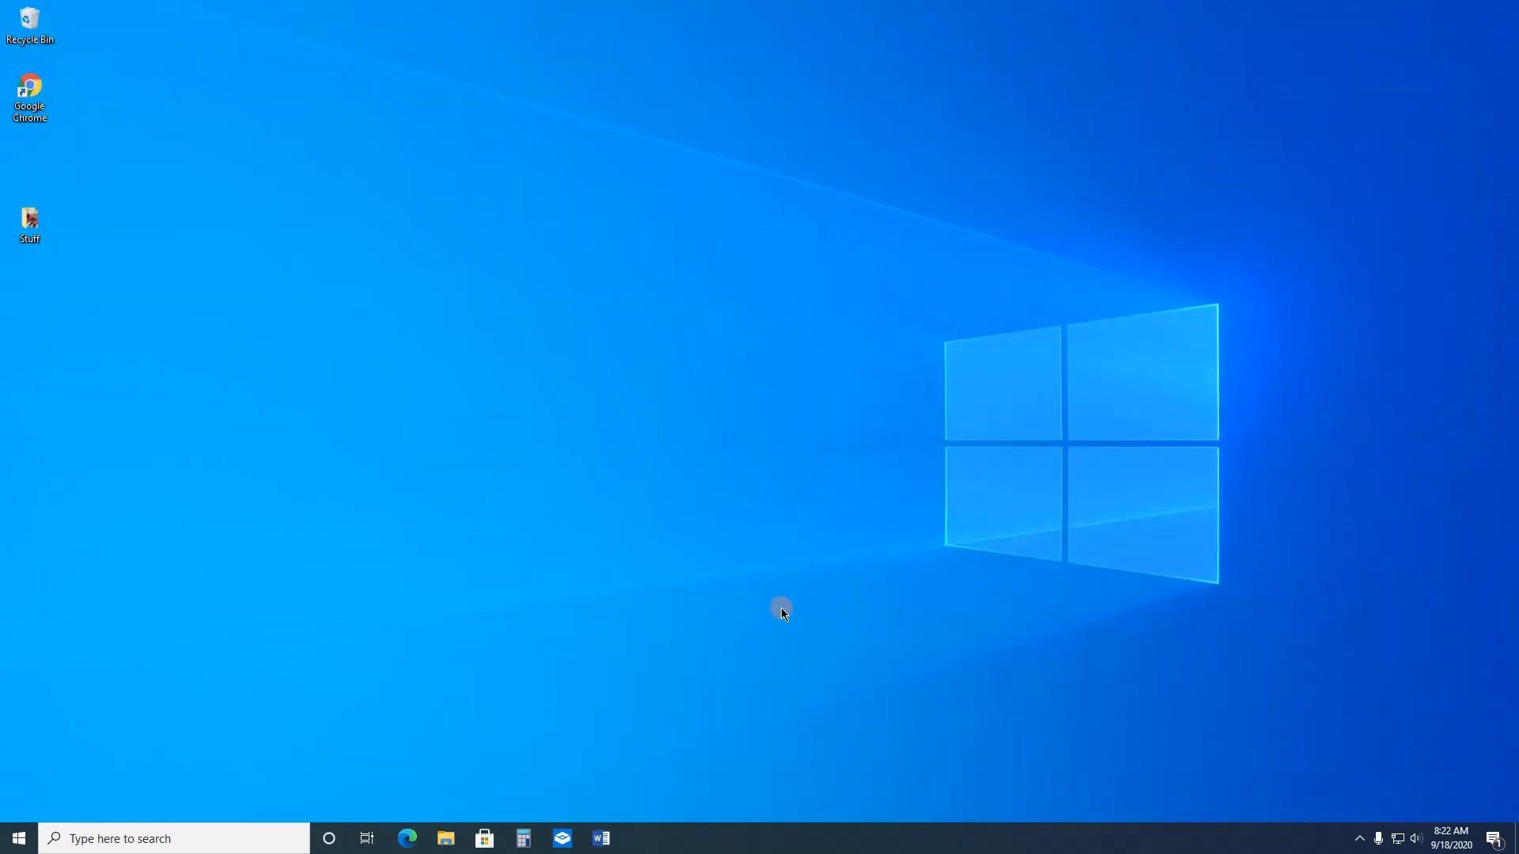
Step: Reopen Word, pin WordTutorial1 in the recent documents list, and close Word
{"action": "left_click", "coordinate": [603, 840]}
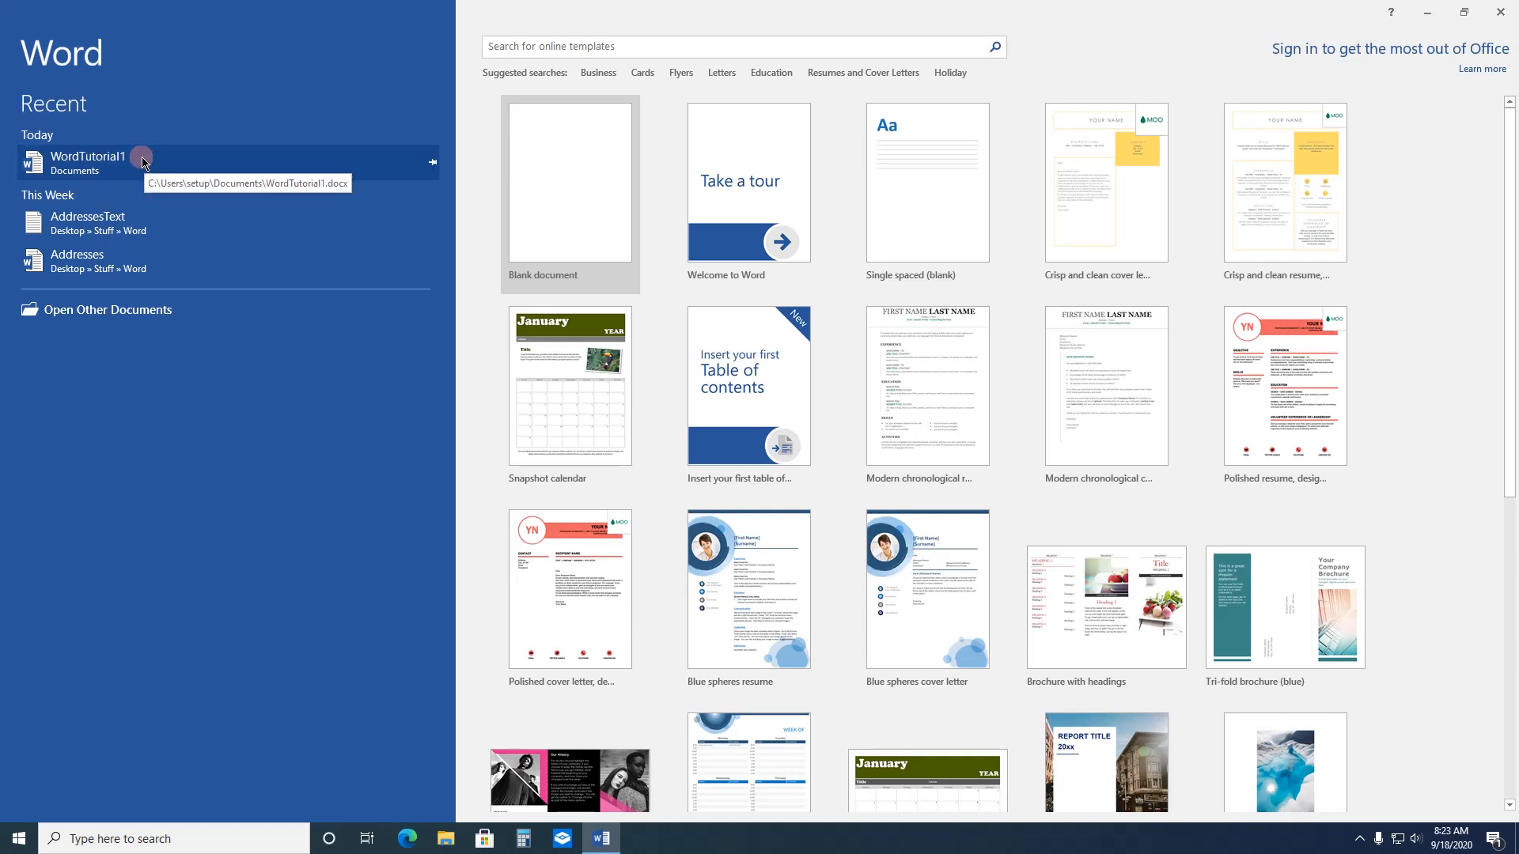
{"action": "left_click", "coordinate": [433, 162]}
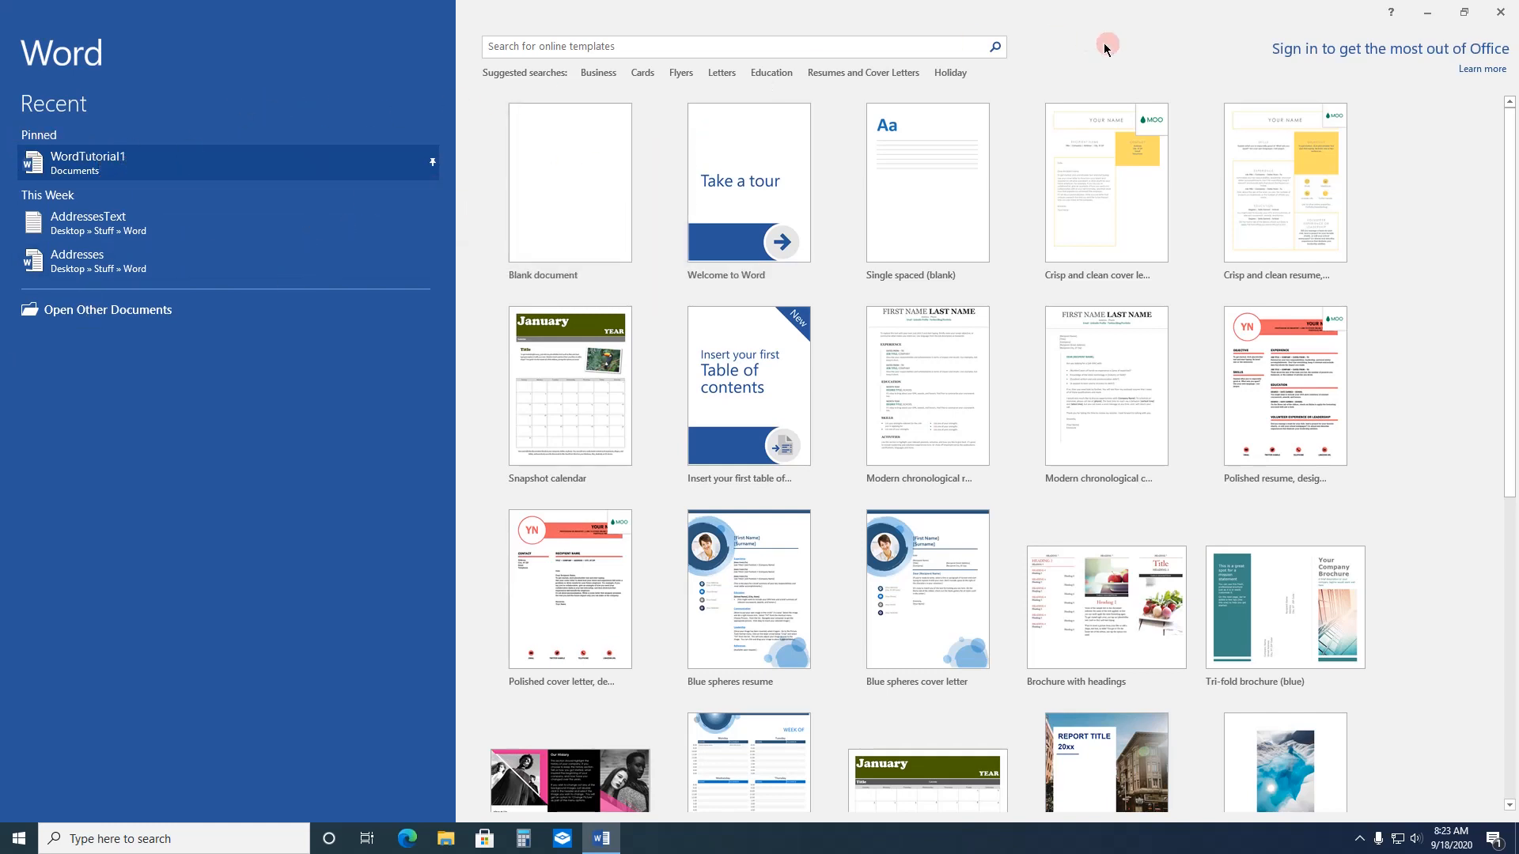
{"action": "left_click", "coordinate": [1500, 12]}
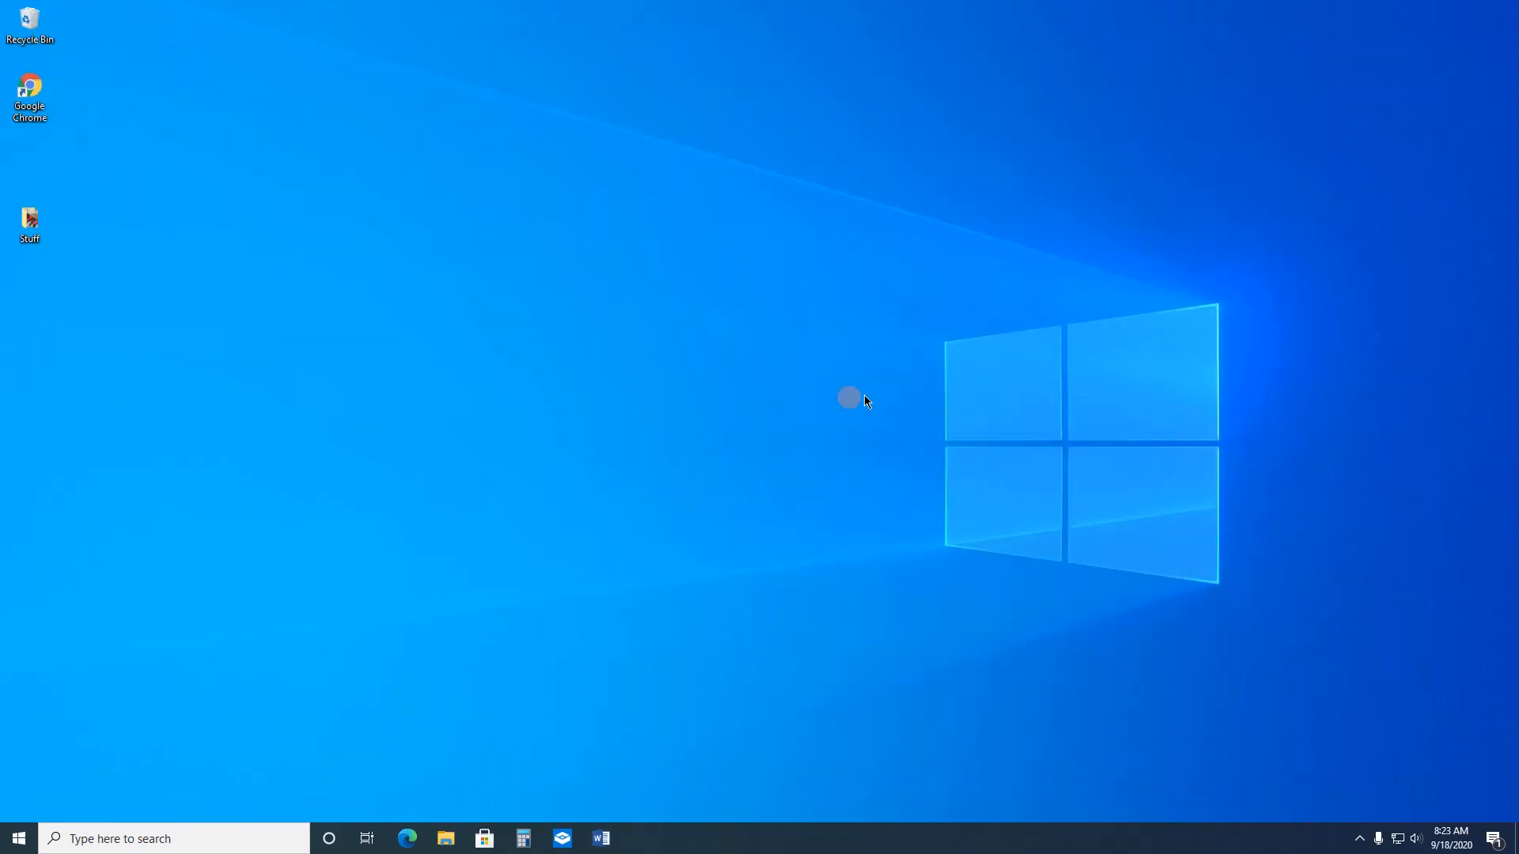